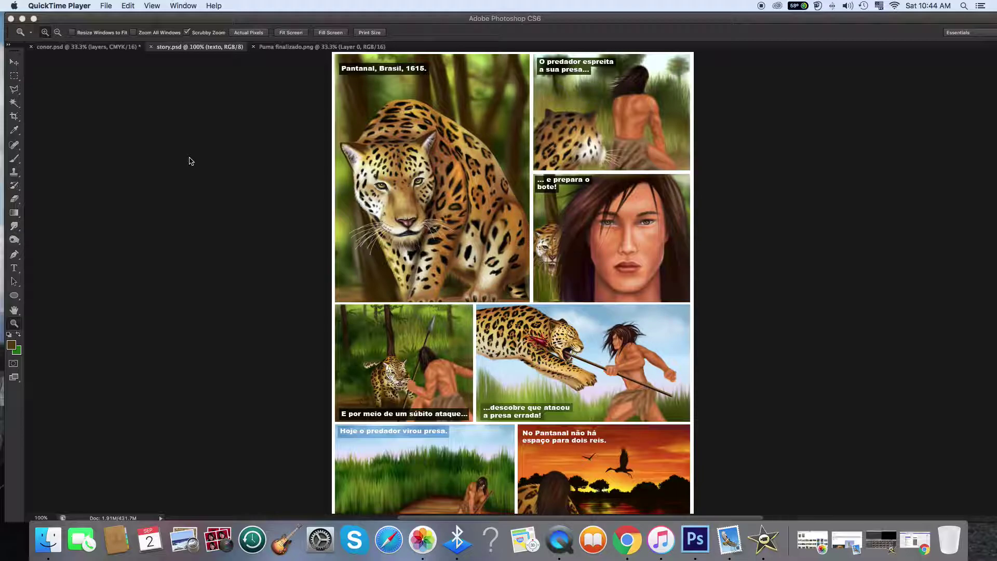
Look over the whole jaguar comic page in story.psd, from the opening panels to the sunset panel
click(15, 63)
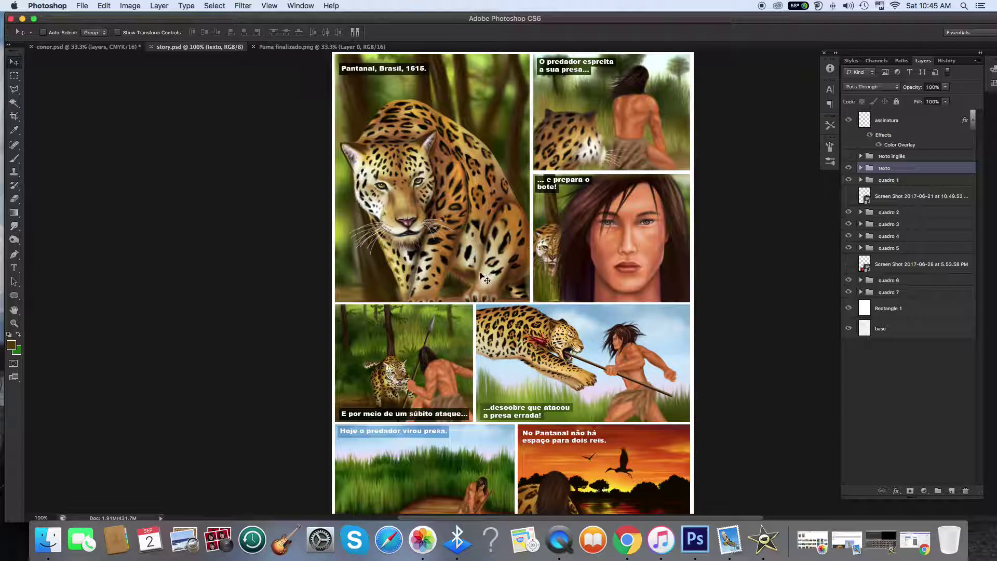
scroll(474, 274, down, 3)
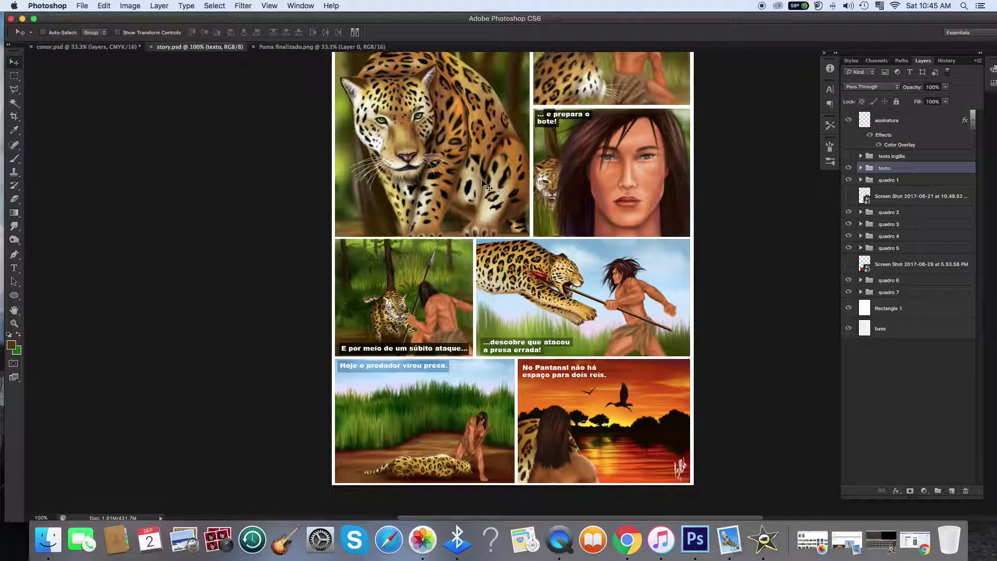
scroll(470, 266, up, 2)
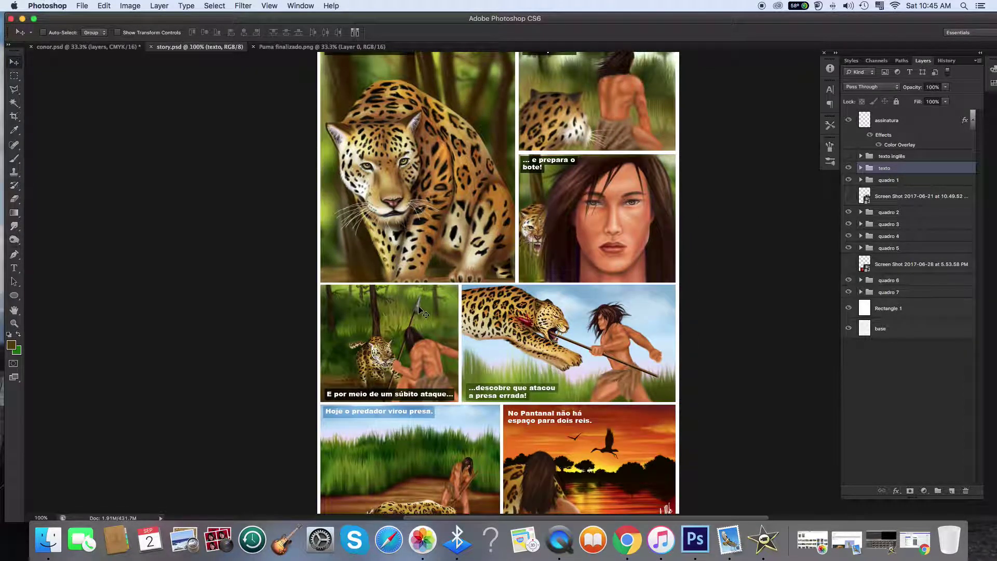
scroll(421, 311, up, 1)
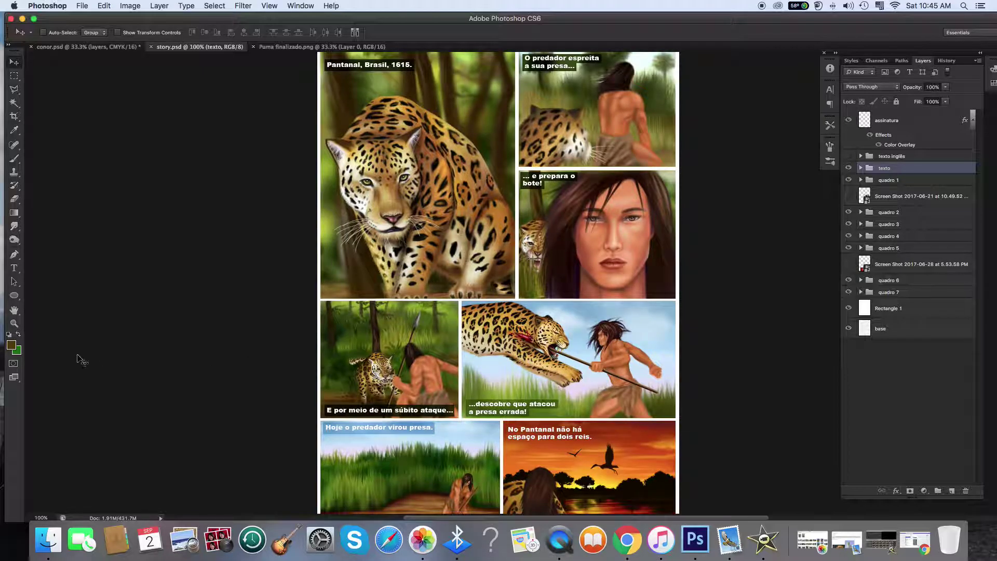
scroll(415, 263, down, 6)
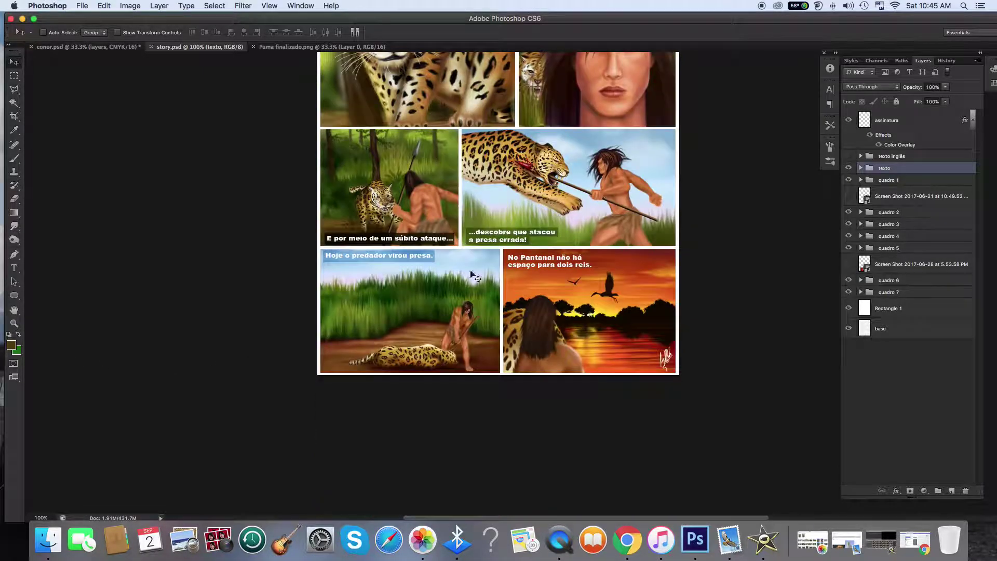
scroll(447, 236, up, 5)
scroll(449, 239, up, 1)
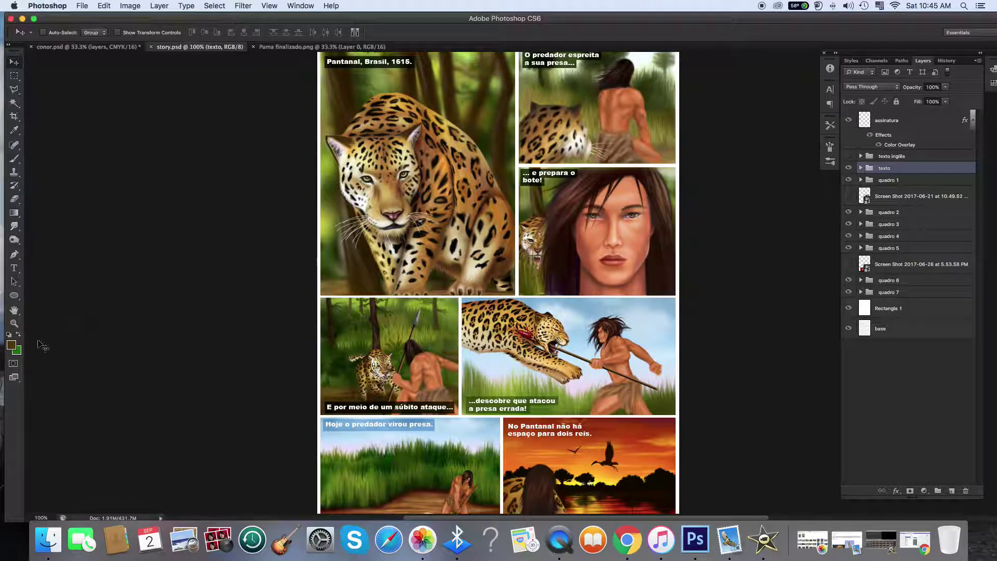
Examine the large jaguar panel and the hunter's face panel of the comic up close at 300% zoom
click(14, 325)
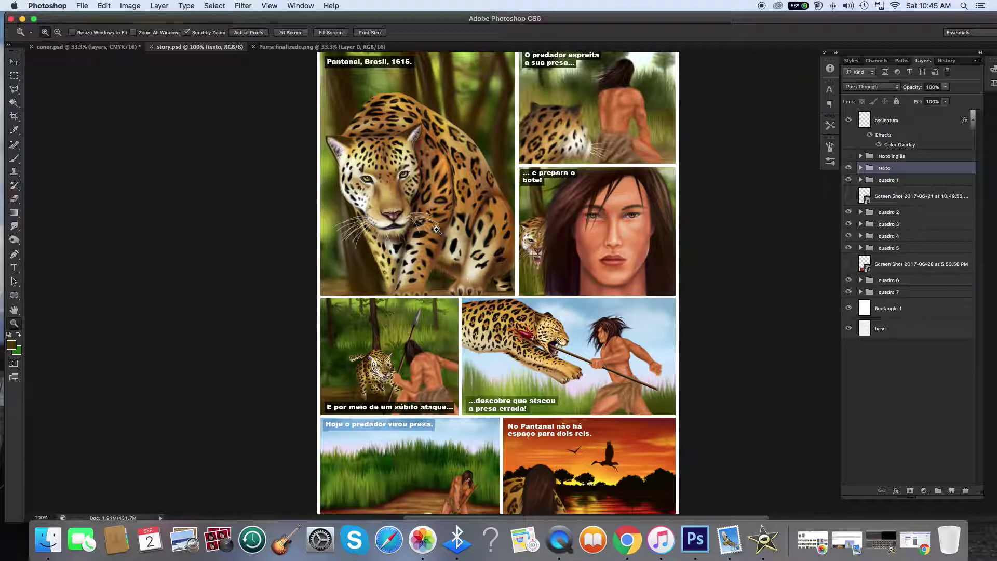
drag(432, 248, 439, 311)
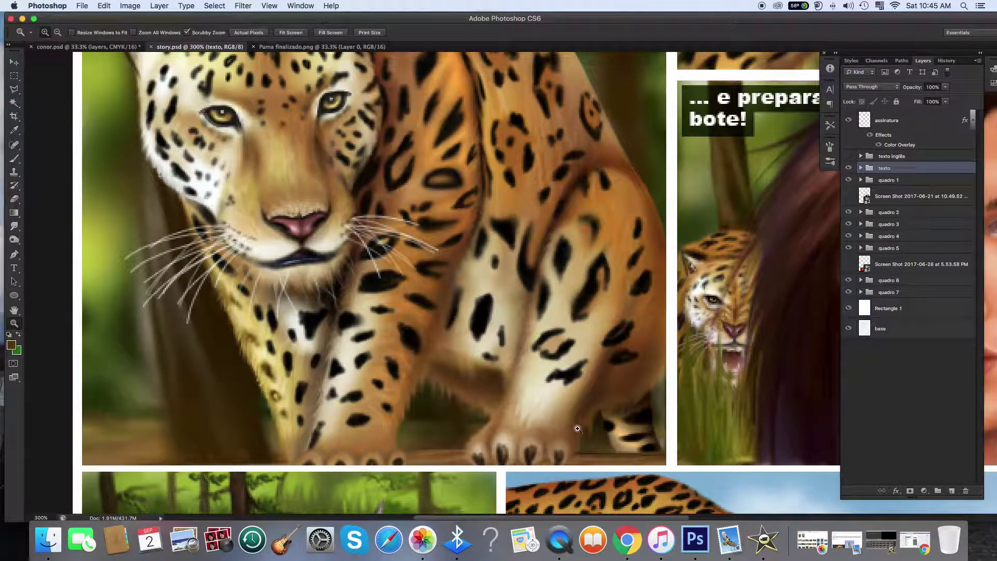
scroll(300, 340, up, 5)
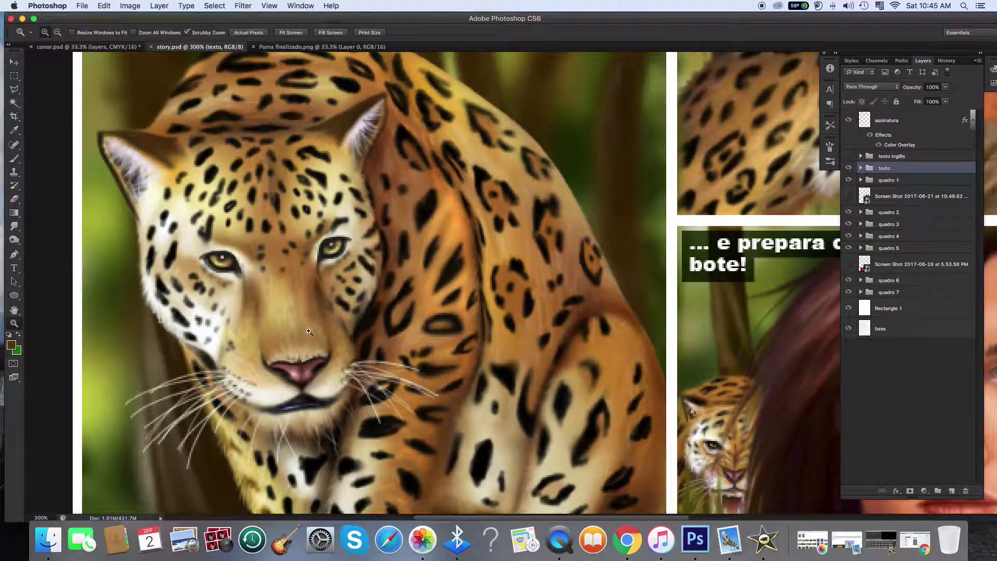
scroll(350, 322, left, 3)
scroll(436, 353, right, 2)
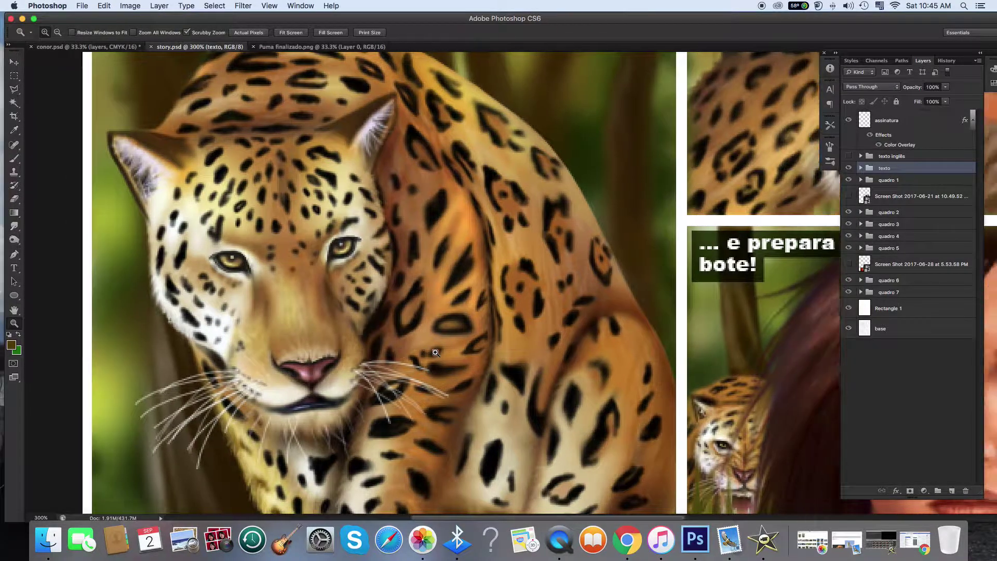
scroll(436, 353, right, 7)
scroll(436, 352, down, 3)
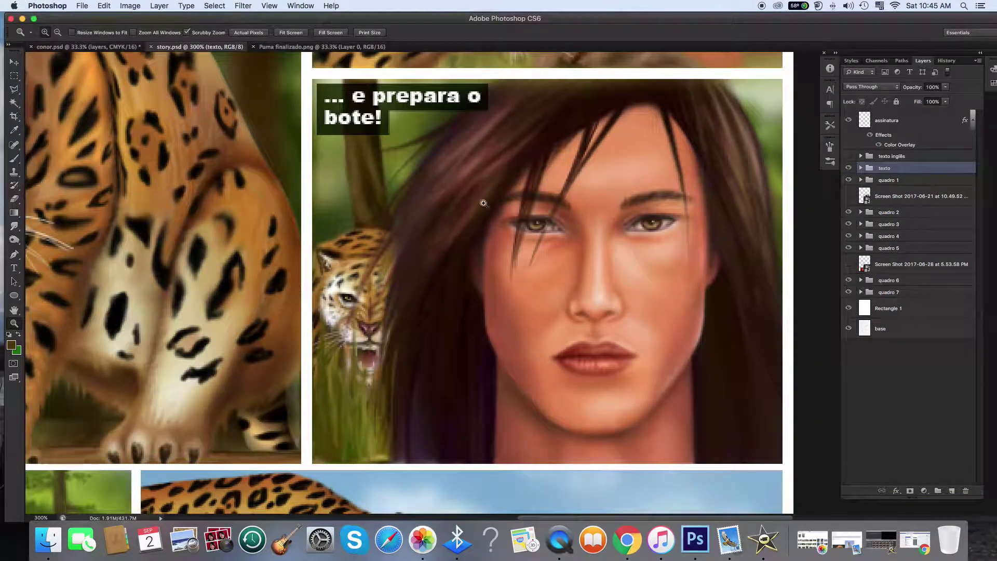
scroll(428, 303, down, 7)
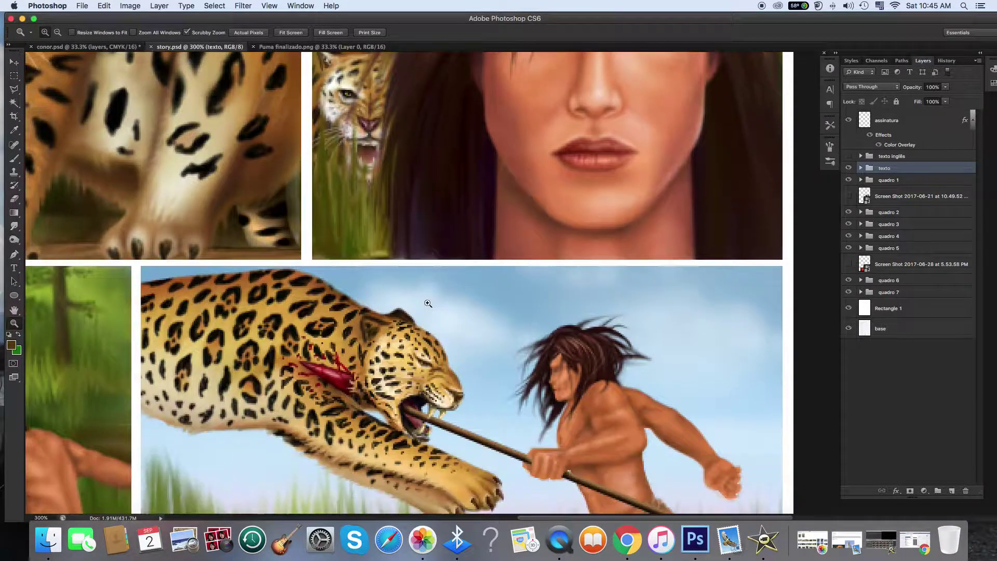
Examine the spear ambush, leaping jaguar, dead jaguar and sunset panels of the comic at 300% zoom
scroll(428, 303, left, 6)
scroll(428, 303, left, 3)
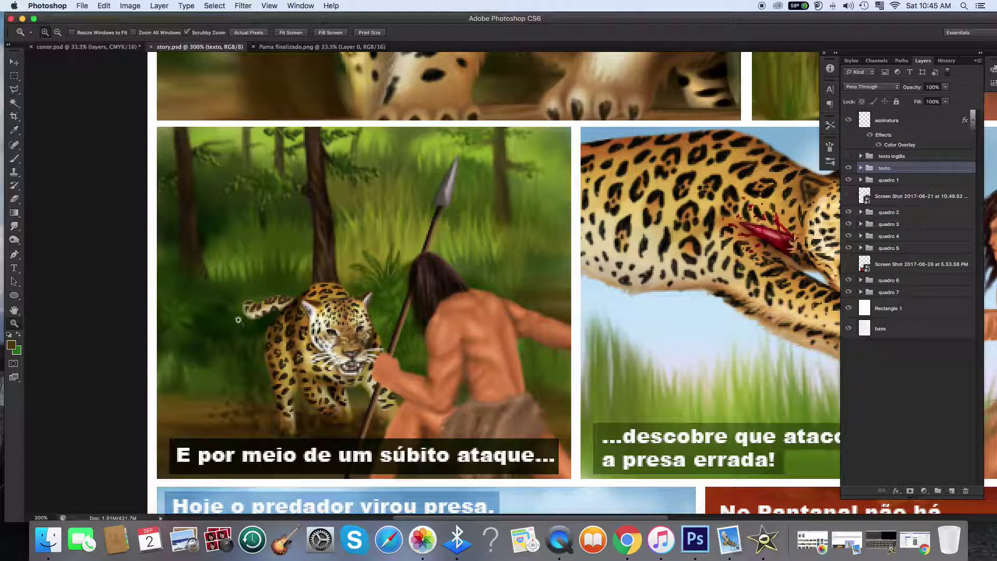
scroll(406, 312, right, 10)
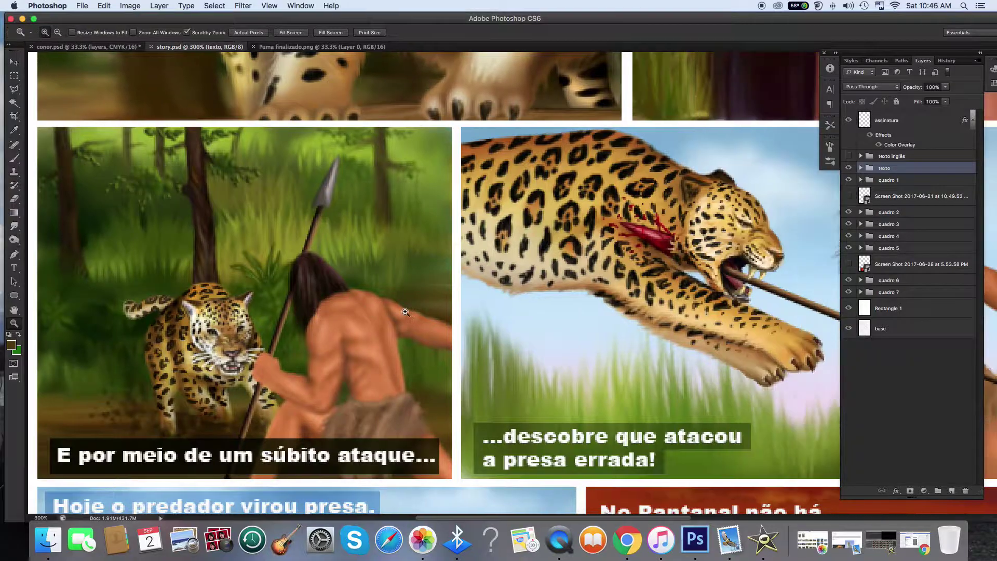
scroll(475, 432, right, 3)
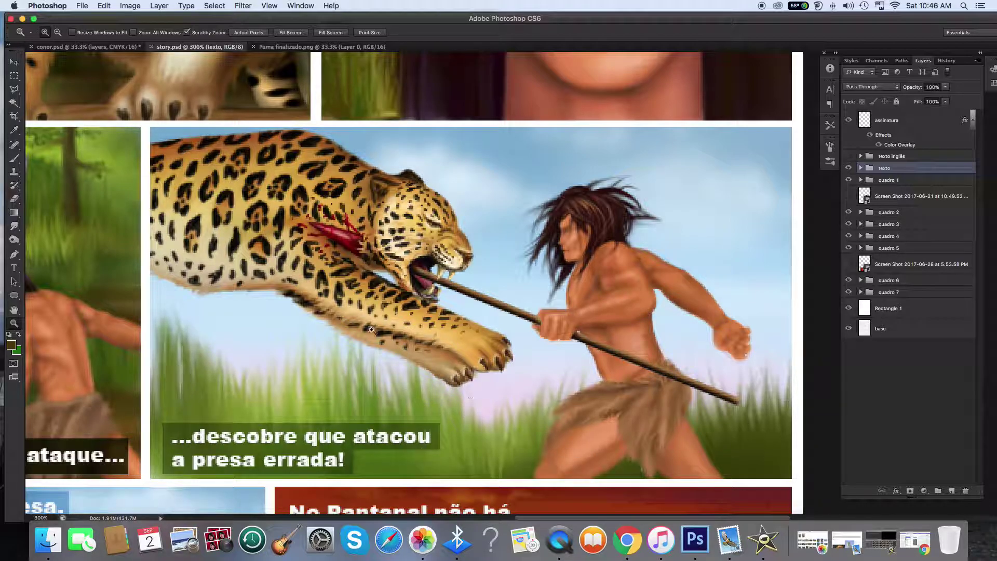
scroll(376, 325, down, 10)
scroll(376, 325, left, 5)
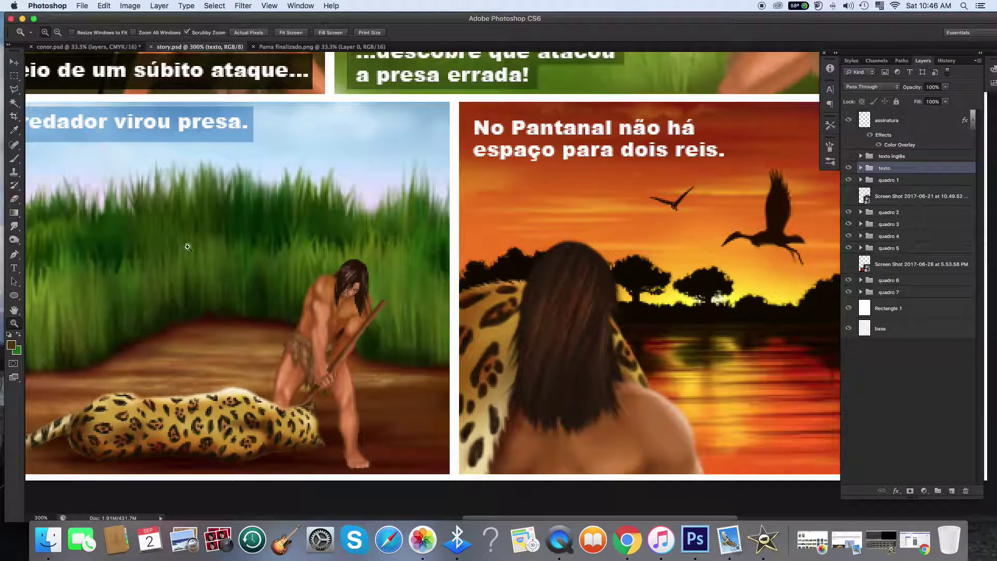
scroll(343, 284, right, 5)
scroll(453, 352, right, 1)
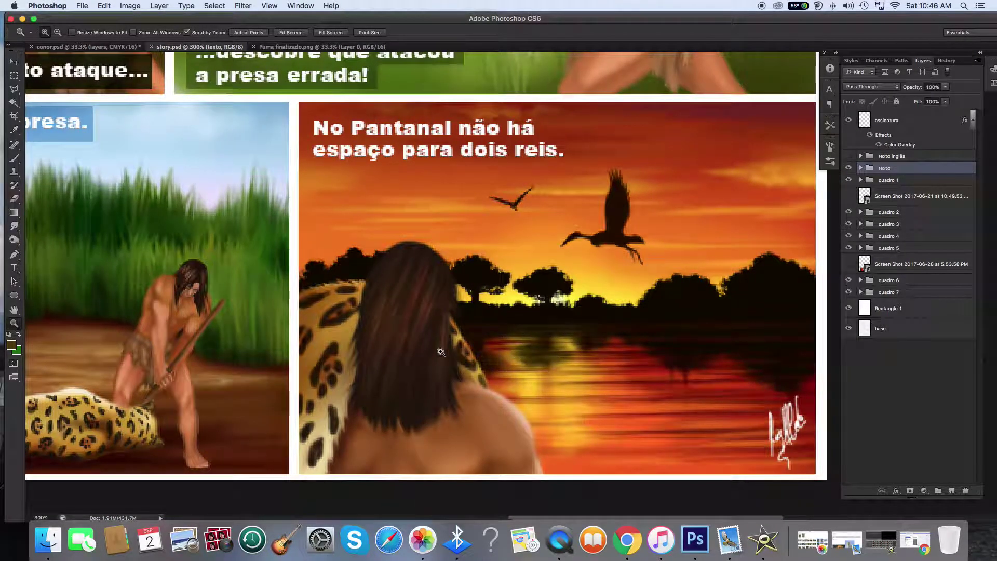
Return story.psd to 100% zoom and review the full comic page up to its title panel
key(super+1)
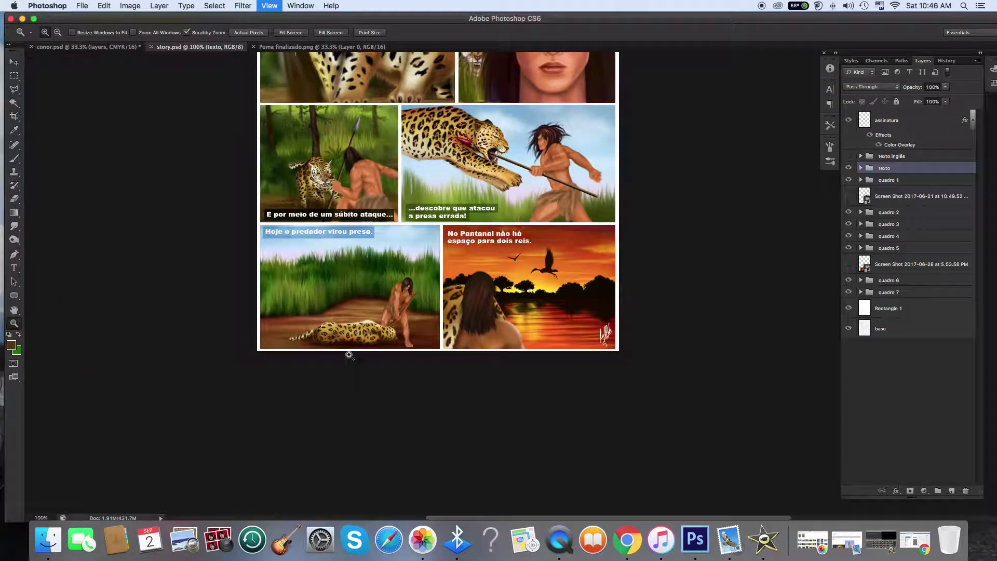
scroll(351, 356, up, 10)
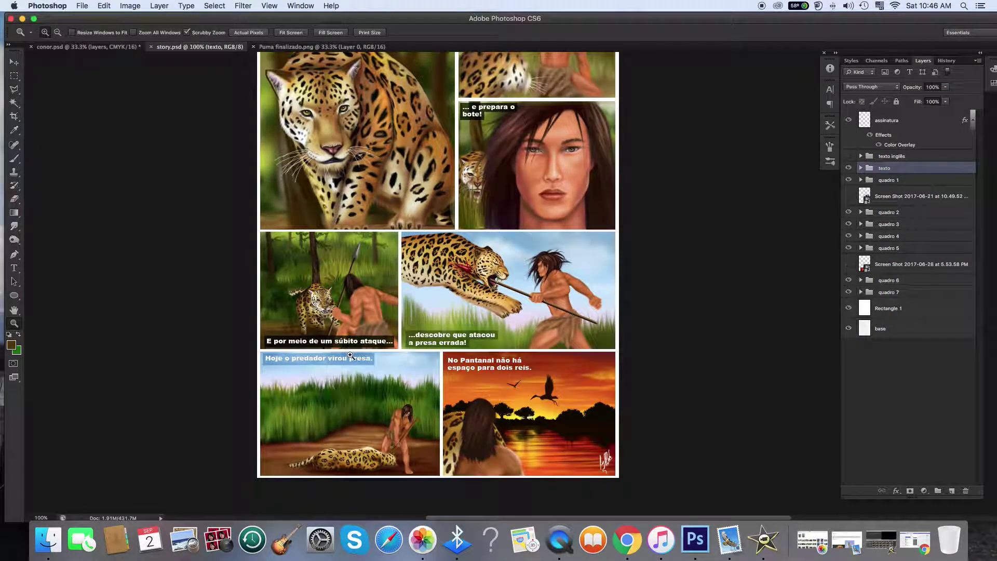
scroll(350, 355, up, 1)
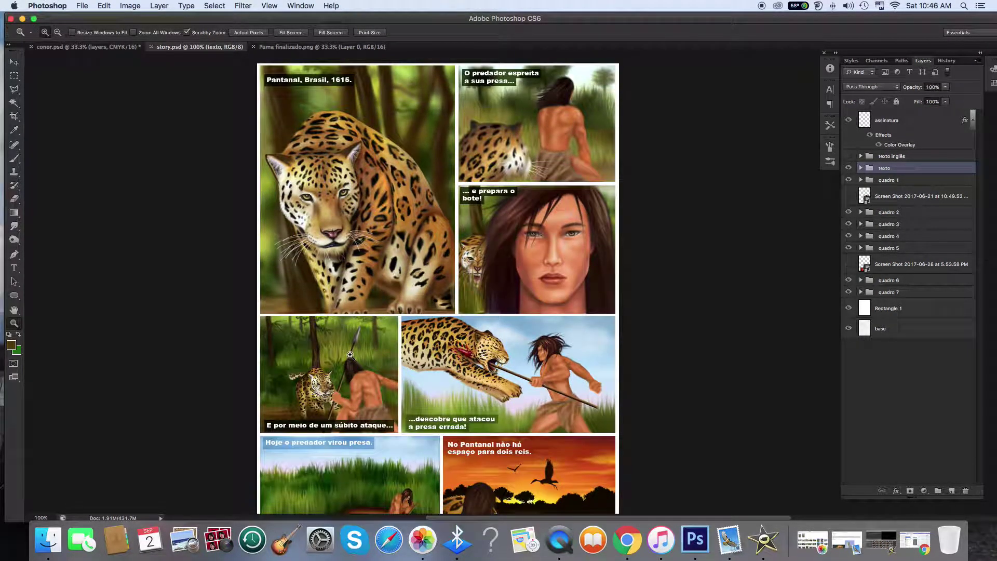
scroll(380, 343, up, 1)
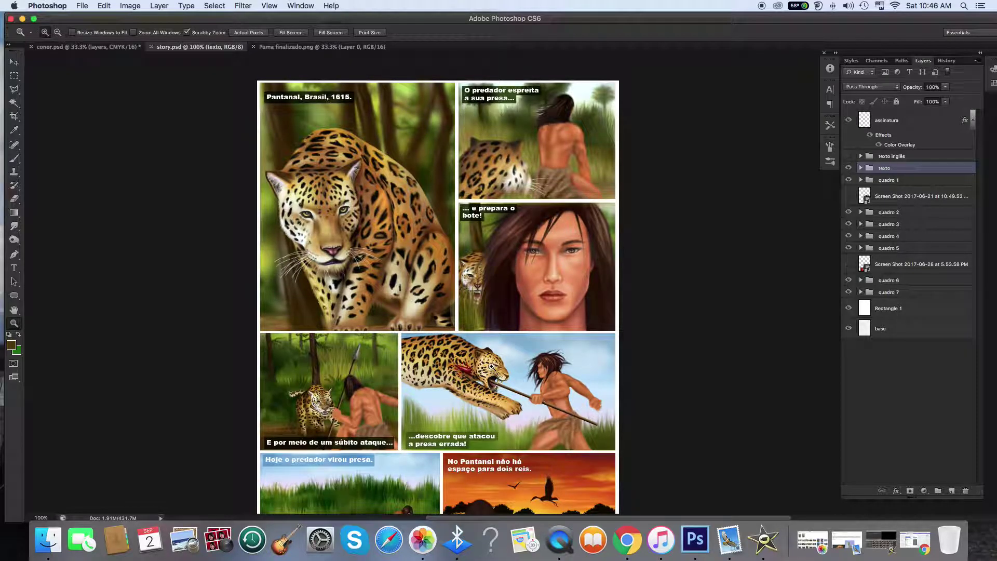
scroll(492, 367, down, 1)
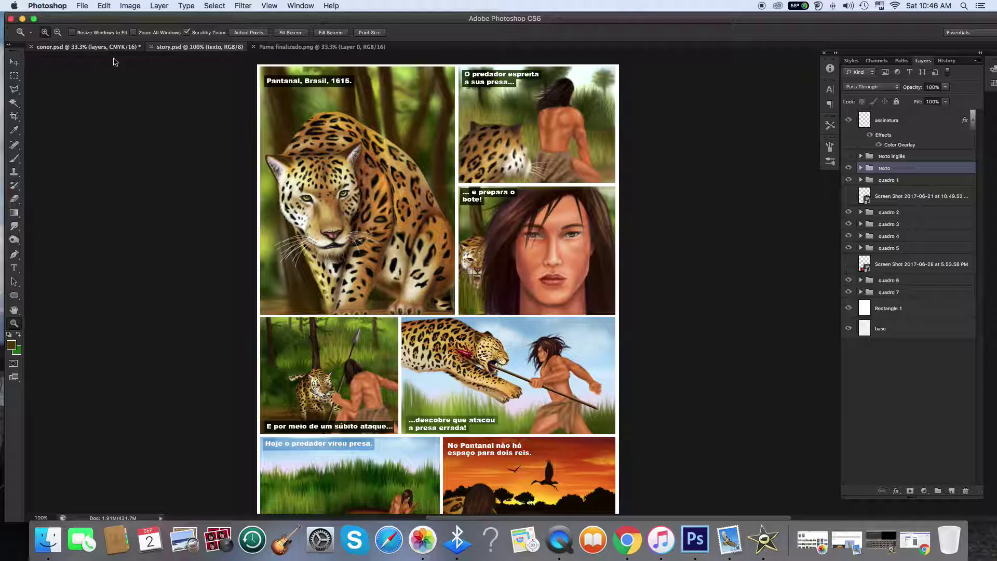
Switch to conor.psd and examine the portrait's chest tattoo and beard detail up to 200% zoom
click(95, 51)
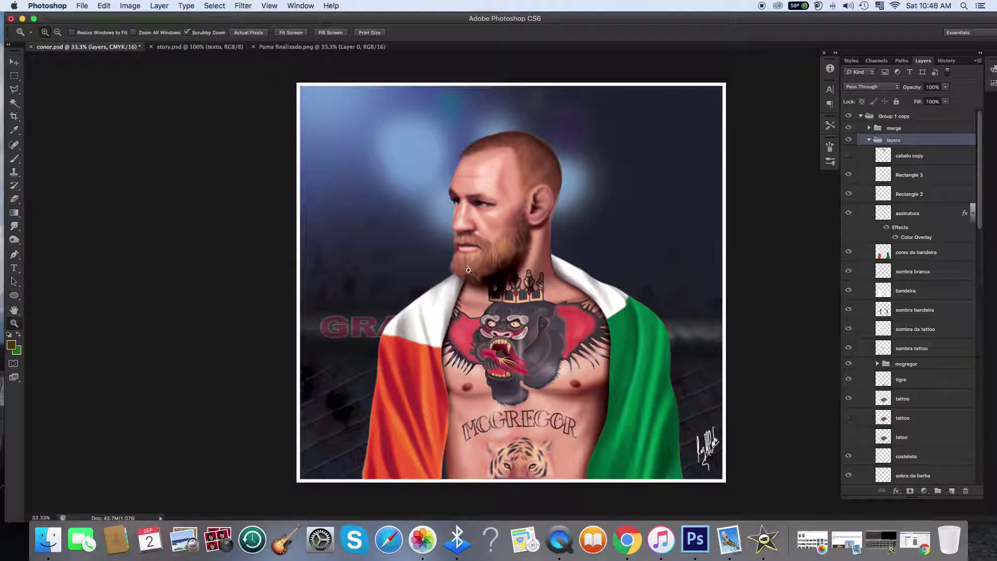
click(578, 423)
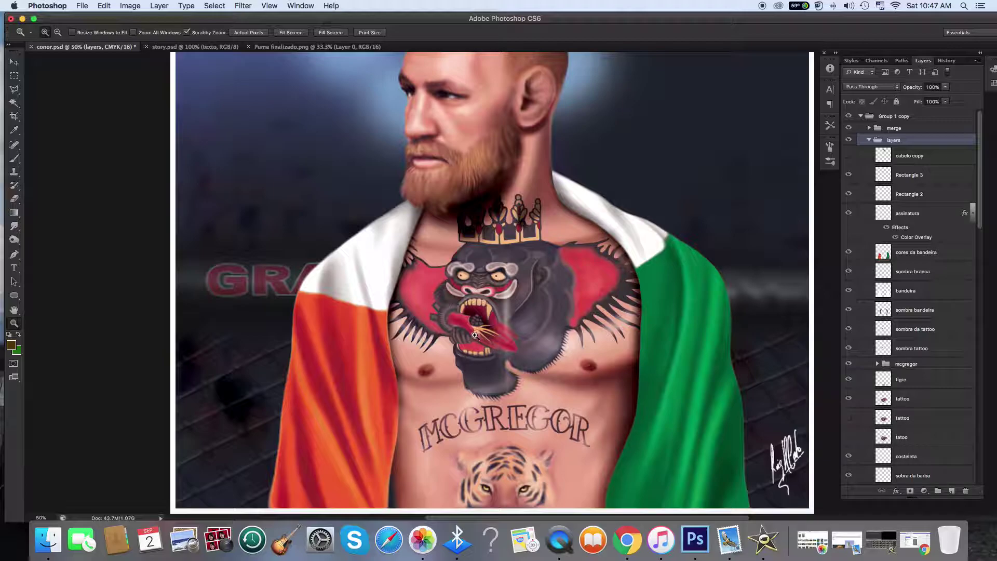
click(475, 334)
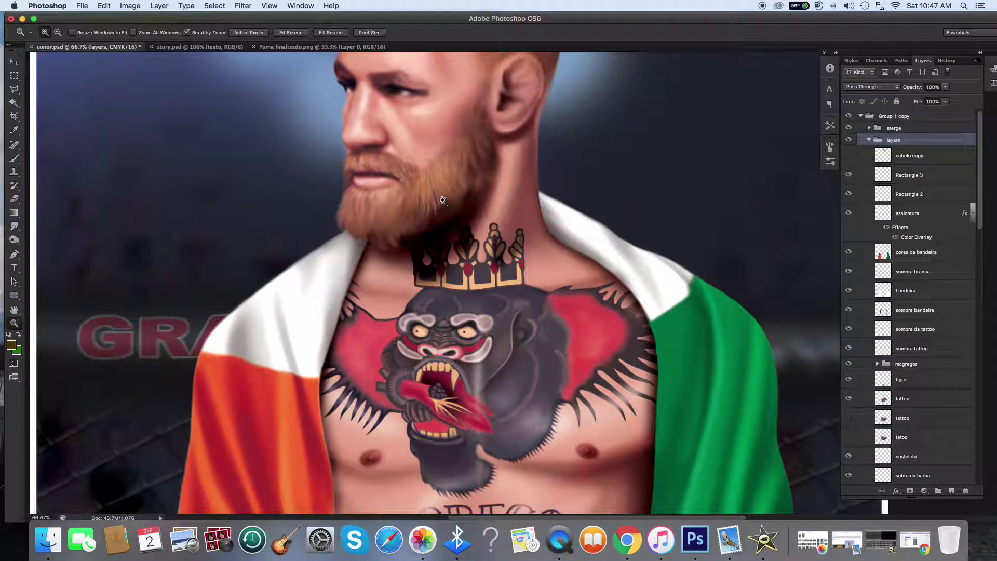
click(464, 168)
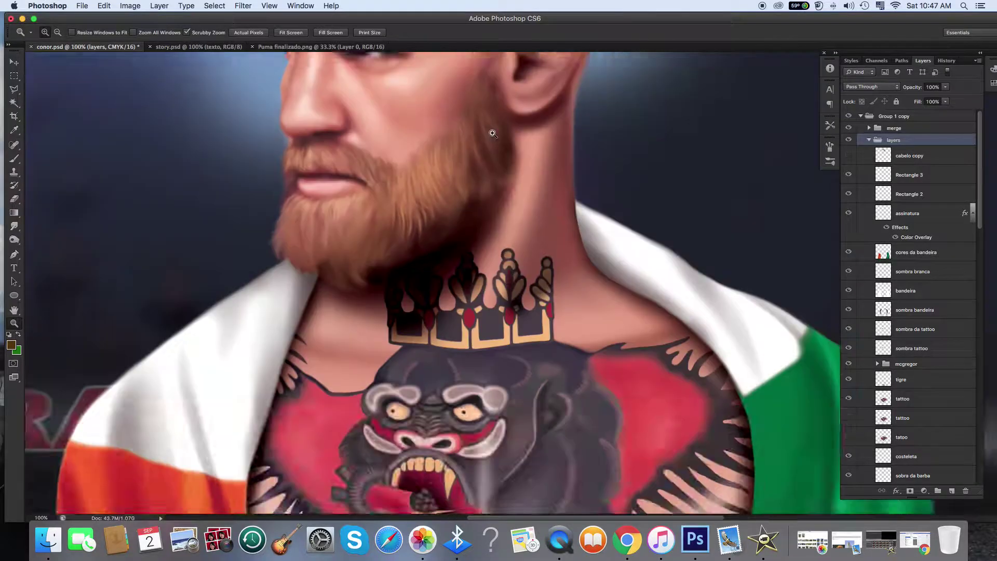
click(446, 160)
scroll(380, 202, up, 5)
scroll(414, 312, down, 5)
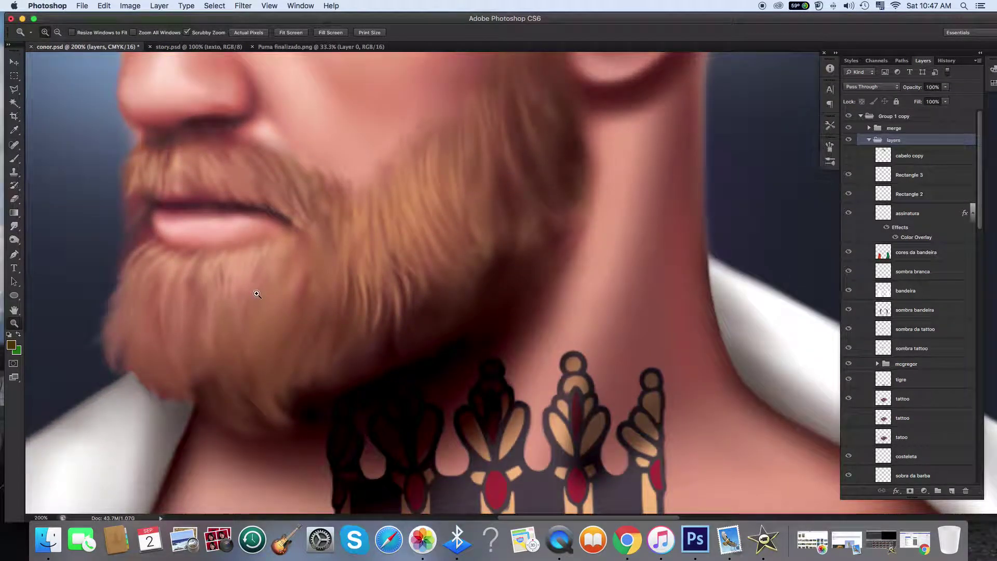
Examine the portrait's face and hair at 100% zoom, and view the figure as a whole at 50%
alt+click(497, 283)
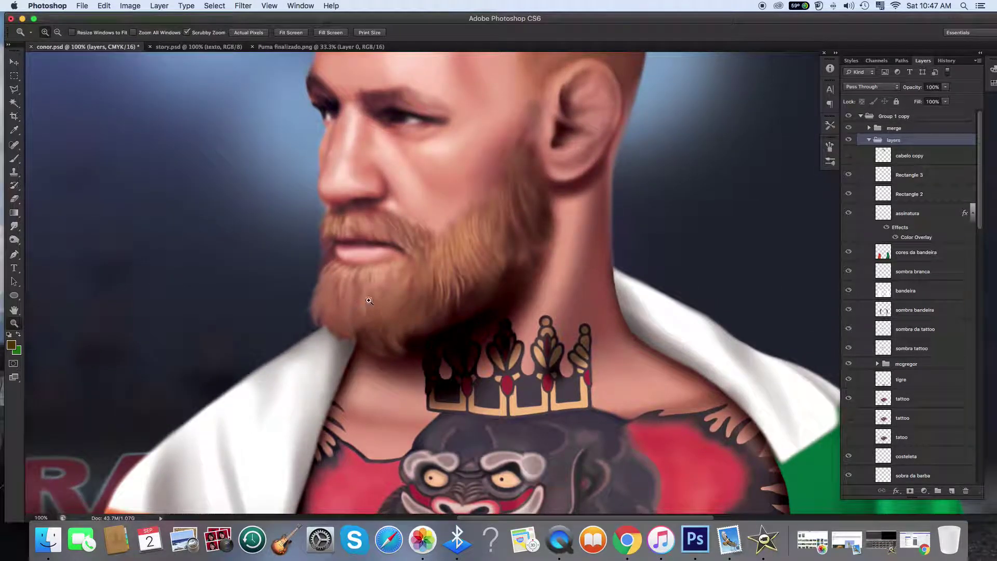
scroll(506, 273, up, 5)
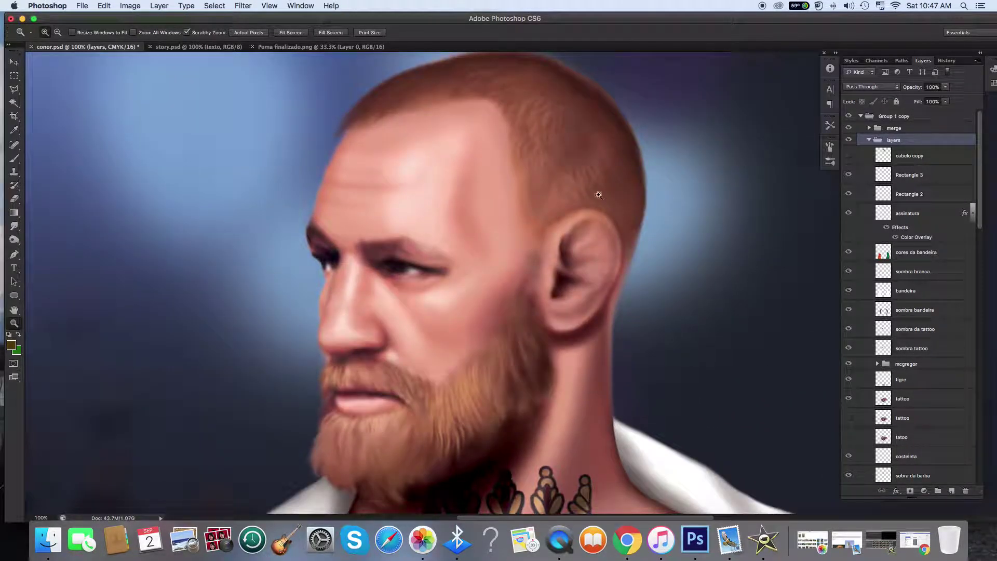
scroll(599, 195, down, 2)
key(super+minus)
key(super+minus)
key(super+minus)
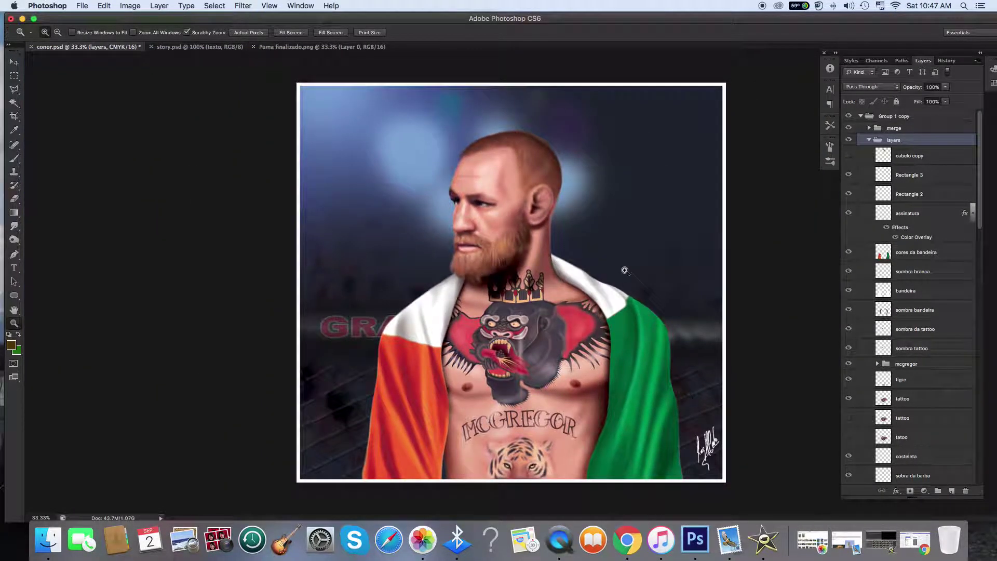
click(619, 270)
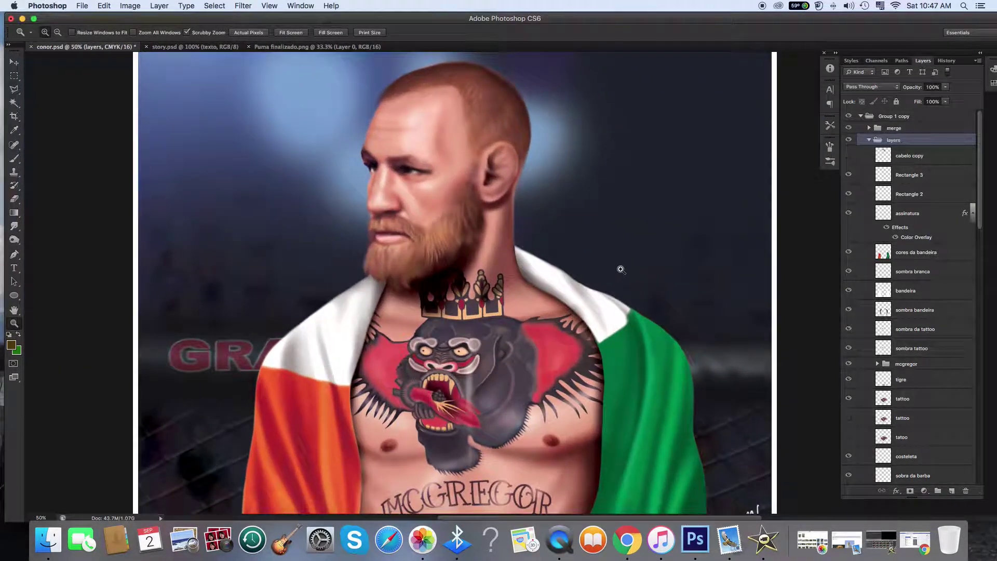
Switch to Puma finalizado.png and examine the puma's face and fur at 50% zoom
click(277, 46)
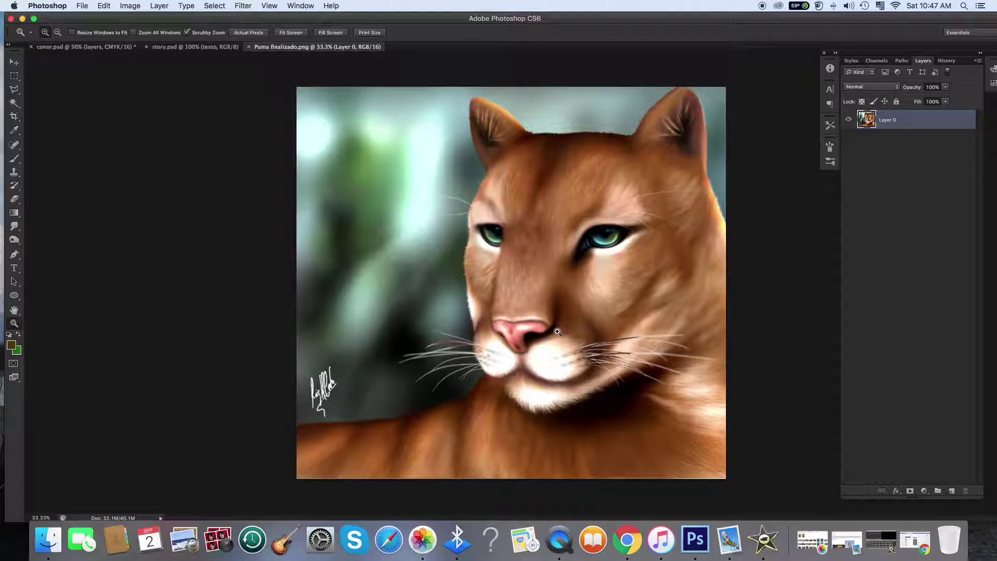
click(657, 330)
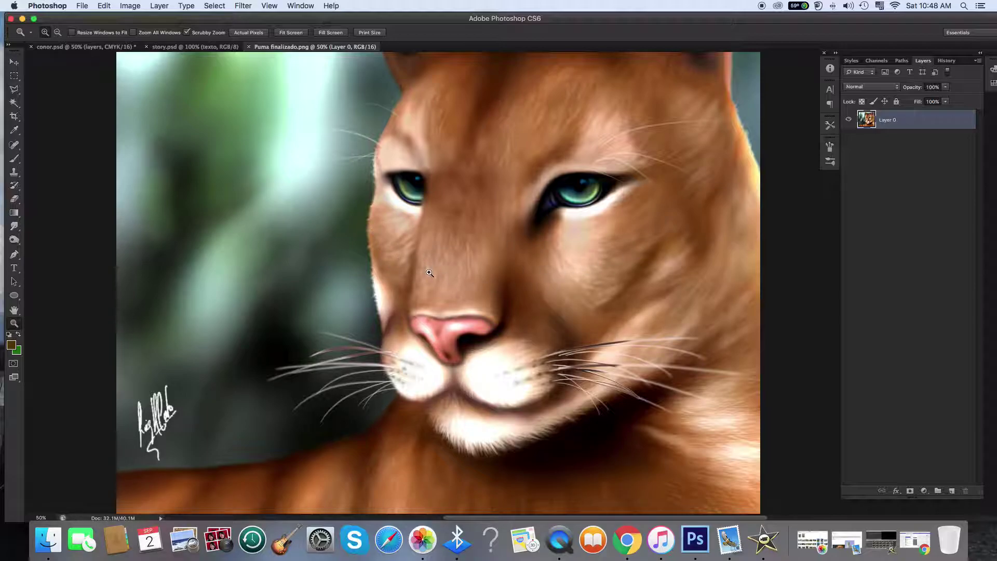
scroll(481, 332, down, 5)
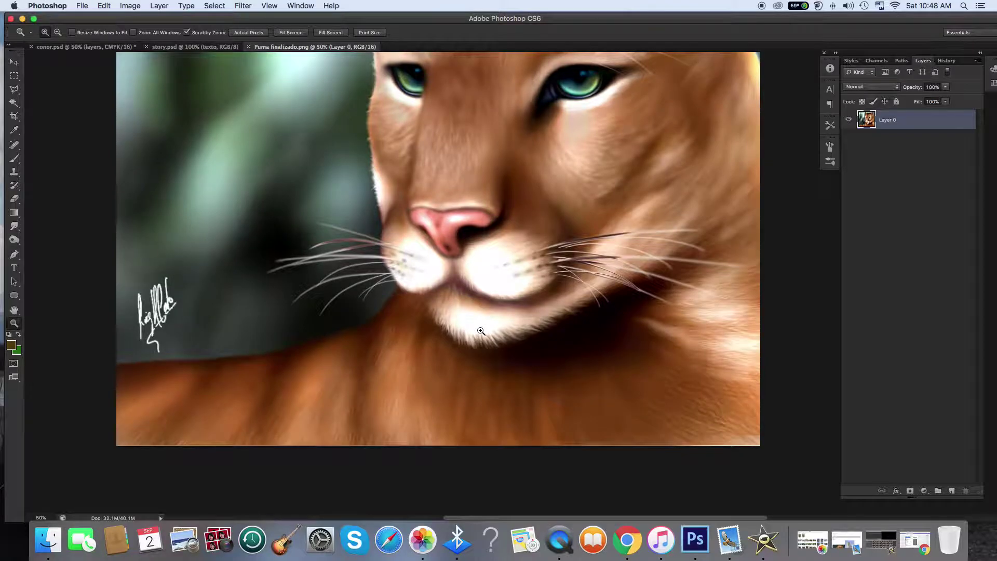
scroll(481, 332, up, 3)
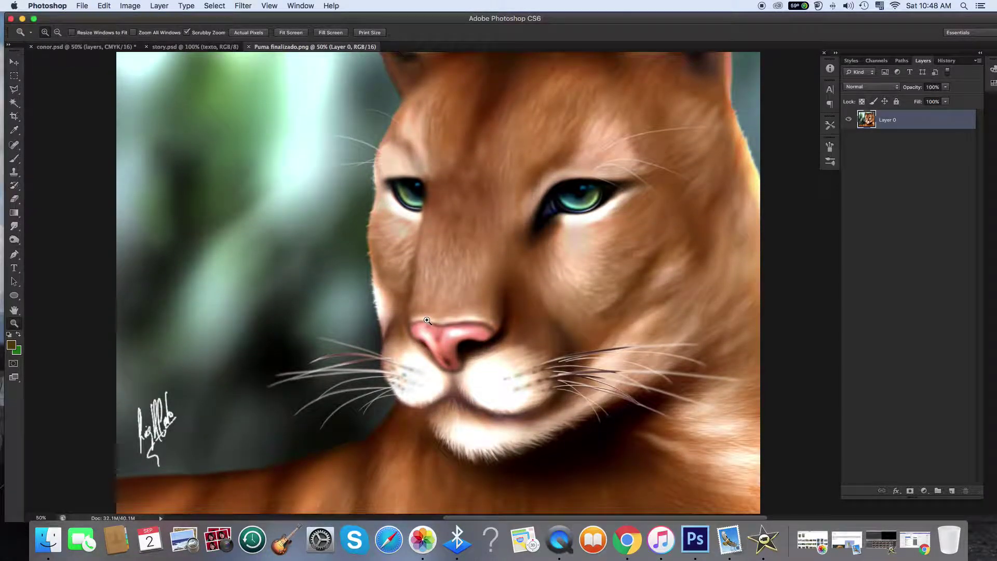
Look over the puma from its ears down to its muzzle, whiskers and chest
scroll(427, 320, up, 3)
scroll(373, 323, down, 1)
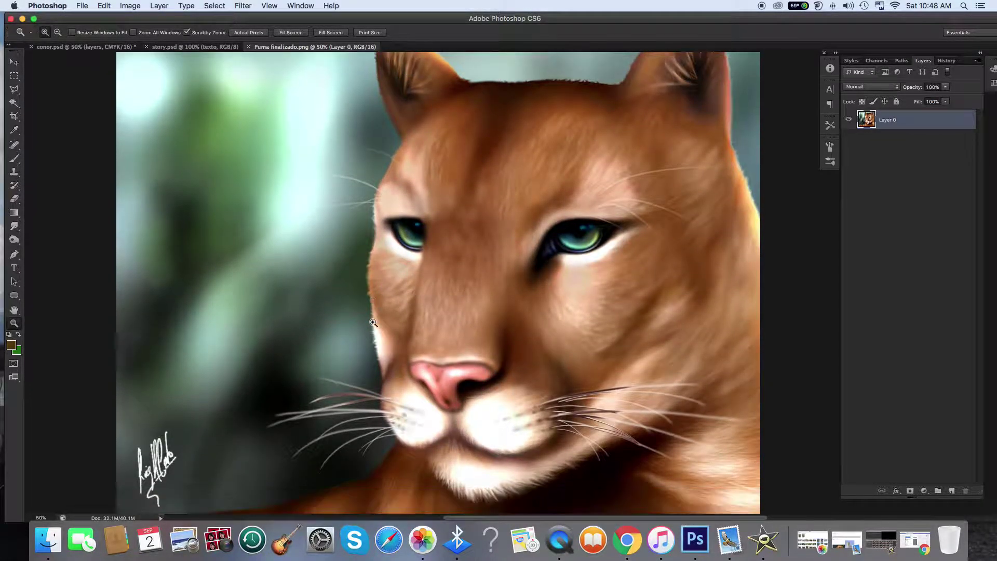
scroll(373, 323, down, 2)
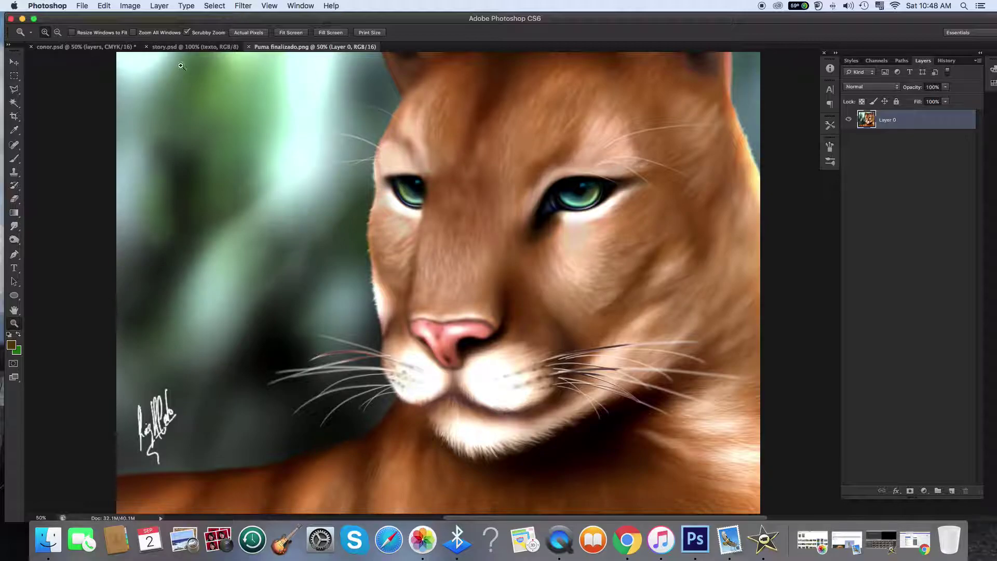
click(80, 6)
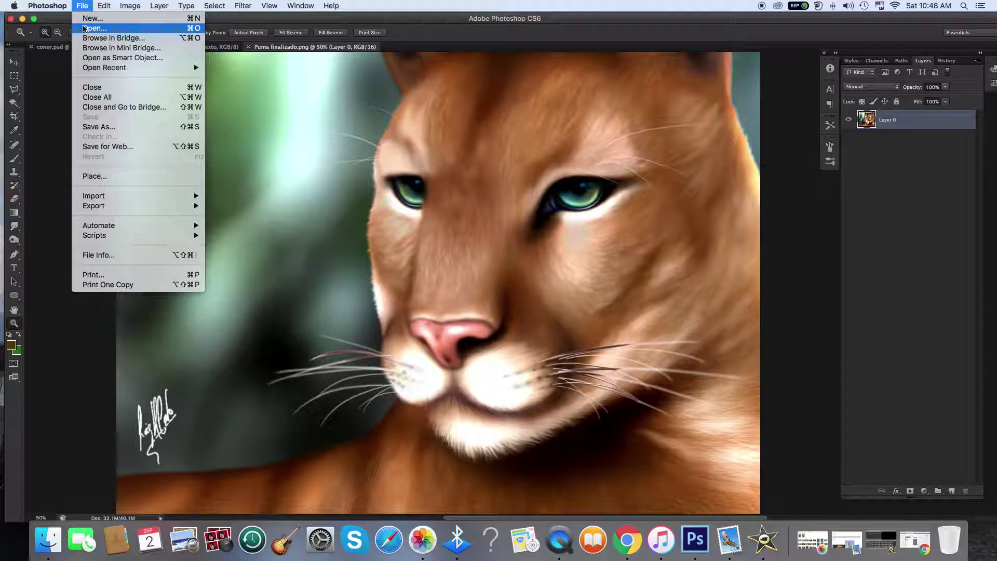
click(84, 28)
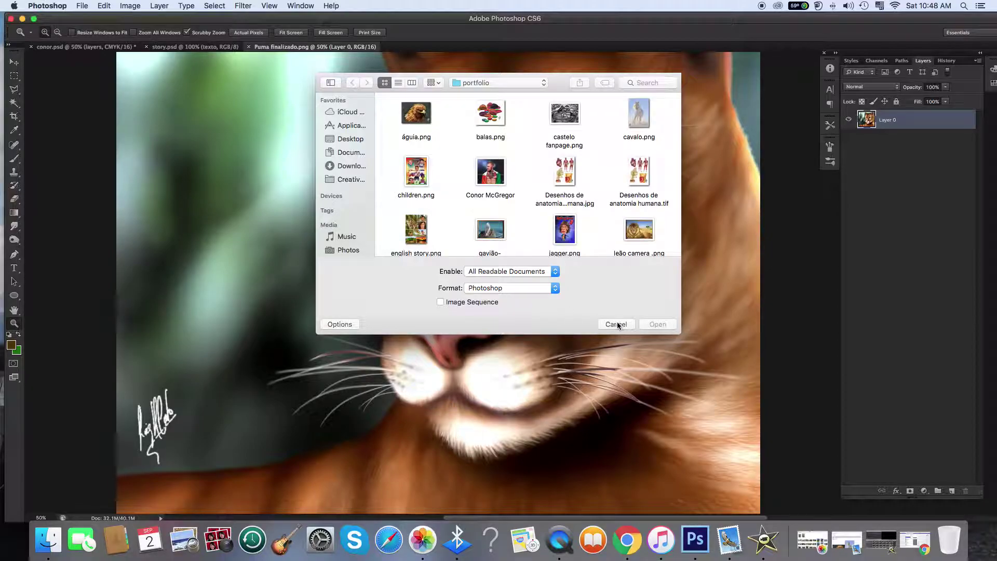
click(616, 323)
Start a new document named "cabelo teste" and set its width and height to 2 inches each
click(82, 5)
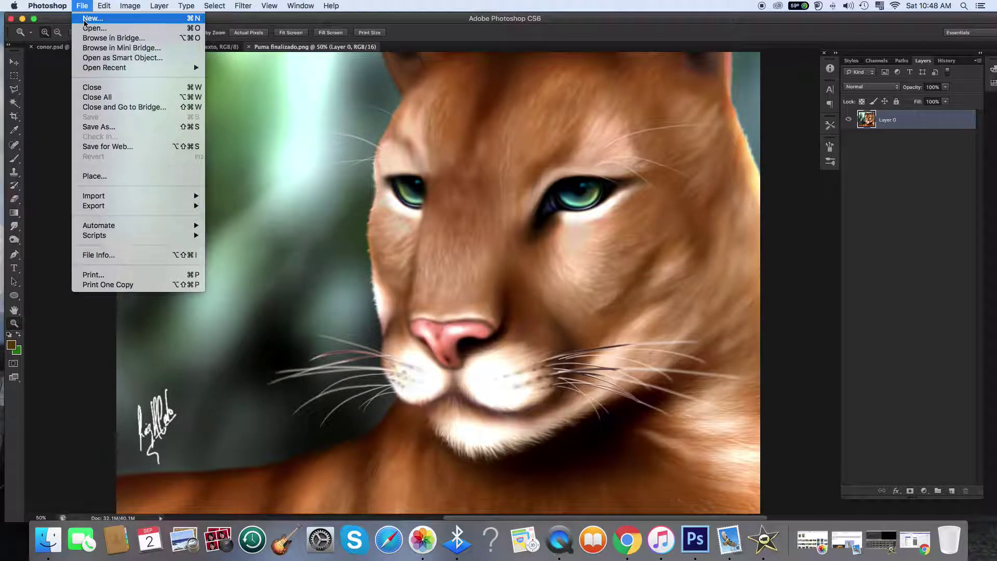
click(82, 5)
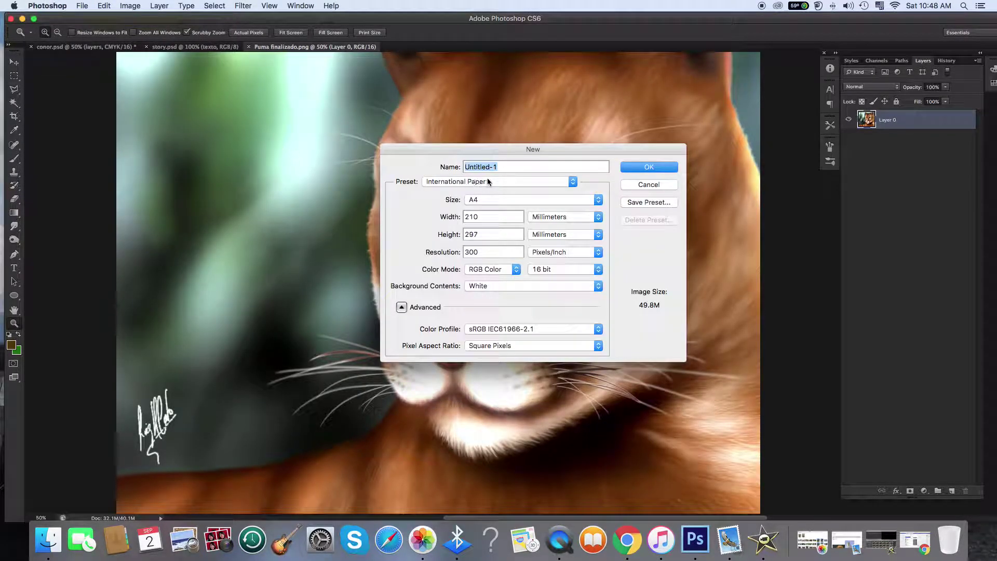
text(cabelo teste)
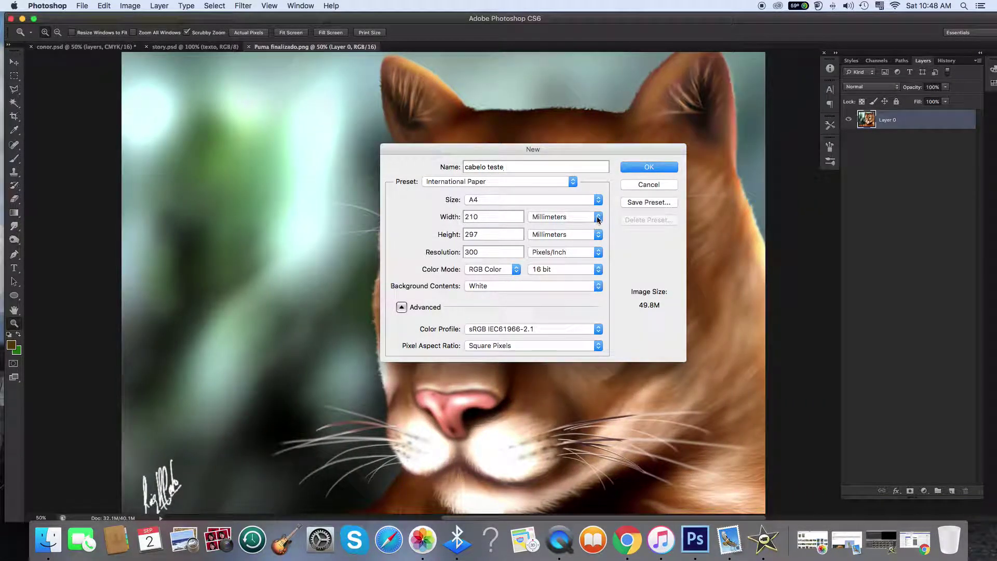
click(599, 219)
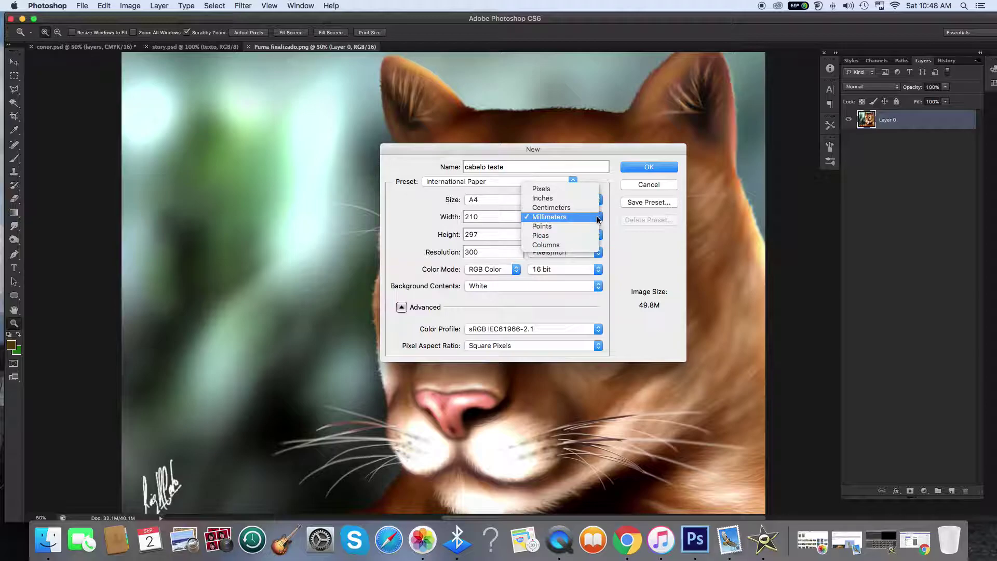
click(551, 202)
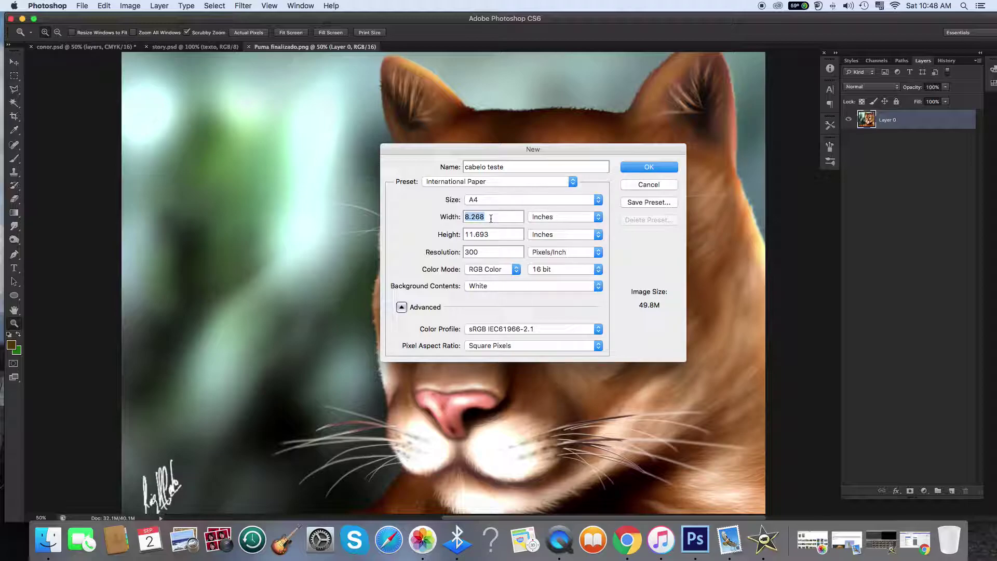
text(2)
key(Tab)
text(2)
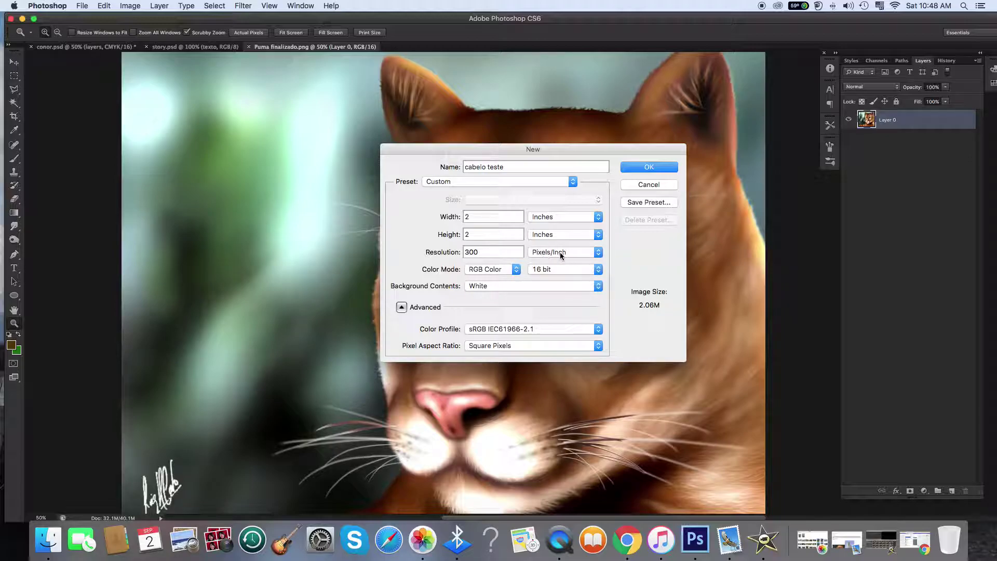
Keep the new document at 300 pixels/inch, RGB Color, 16 bit with a white background, and create it
click(516, 270)
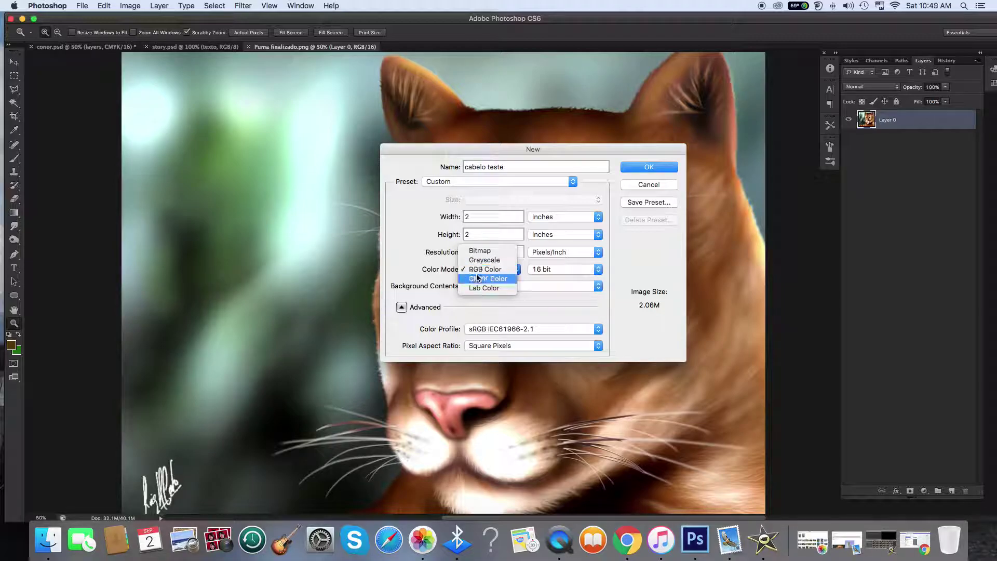
click(598, 272)
click(595, 271)
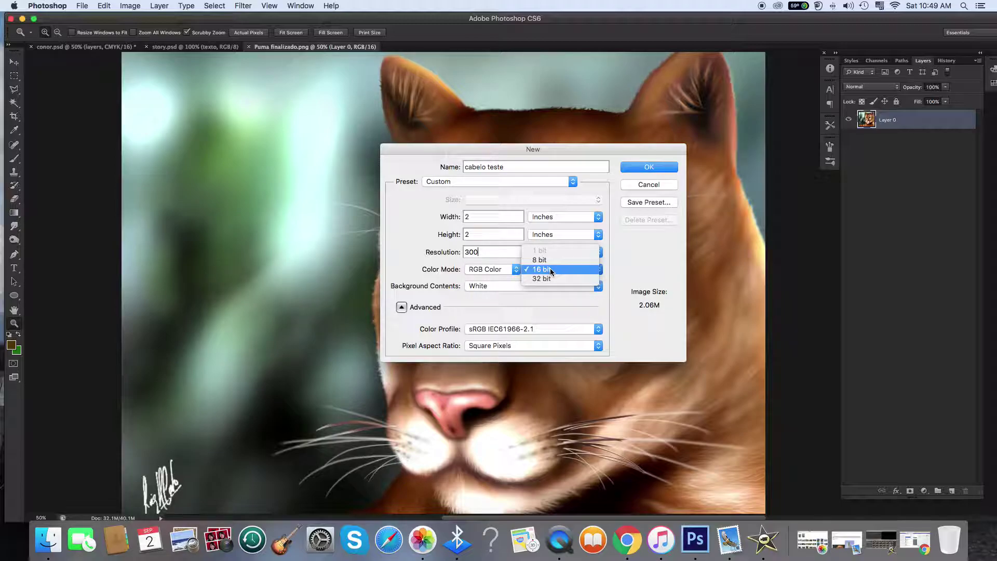
click(625, 269)
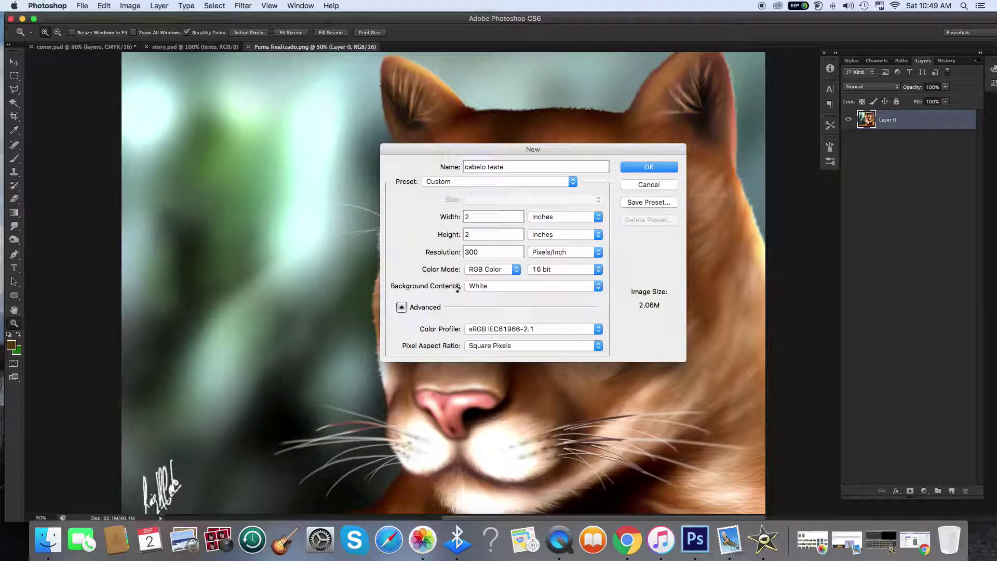
key(Return)
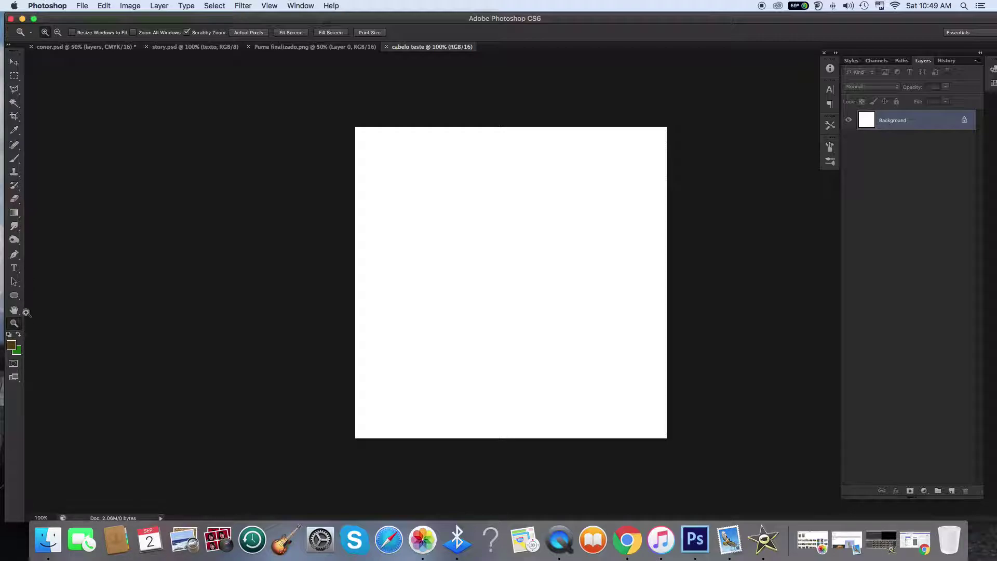
Set the Ellipse tool to draw in Shape mode with a black fill
click(14, 295)
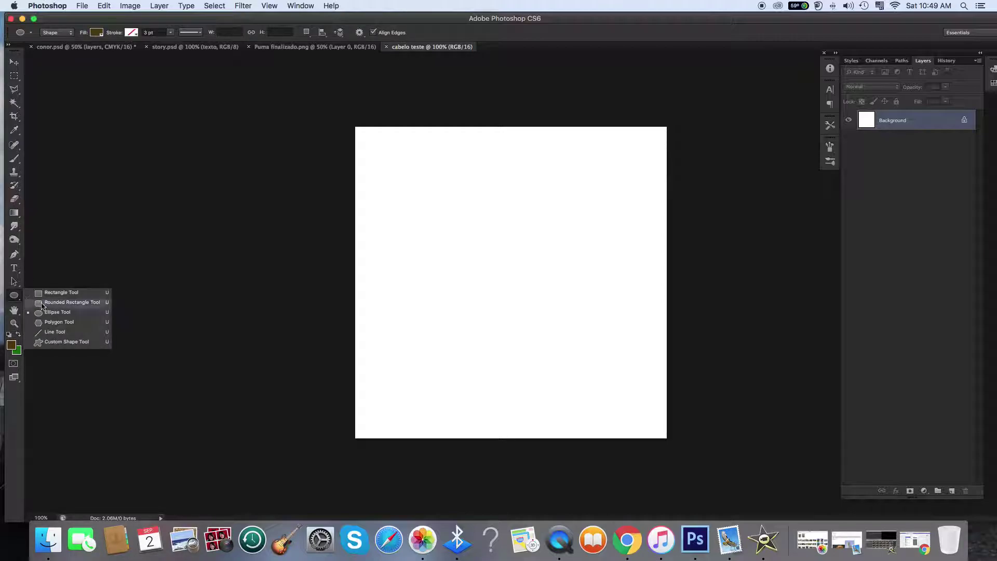
click(44, 313)
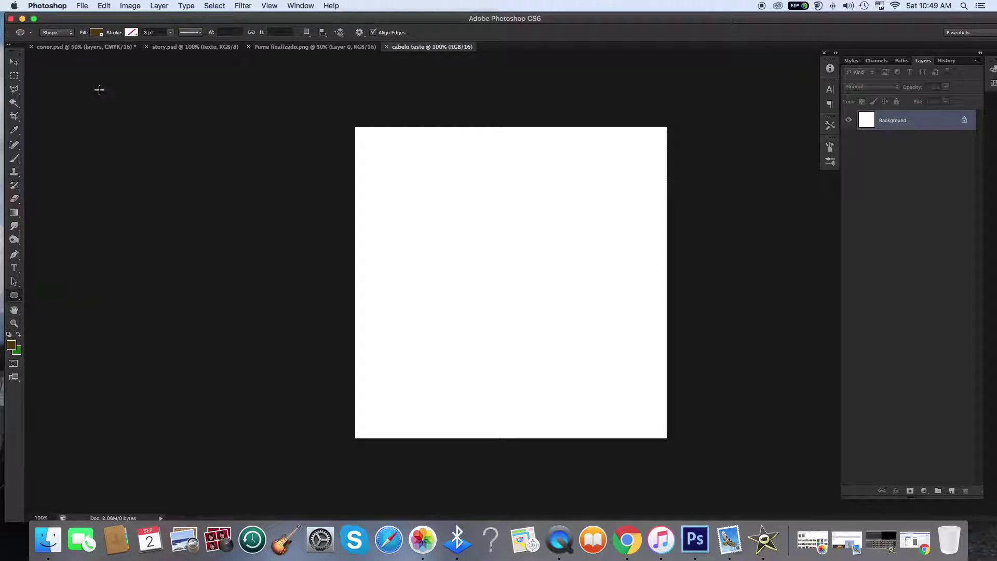
click(70, 33)
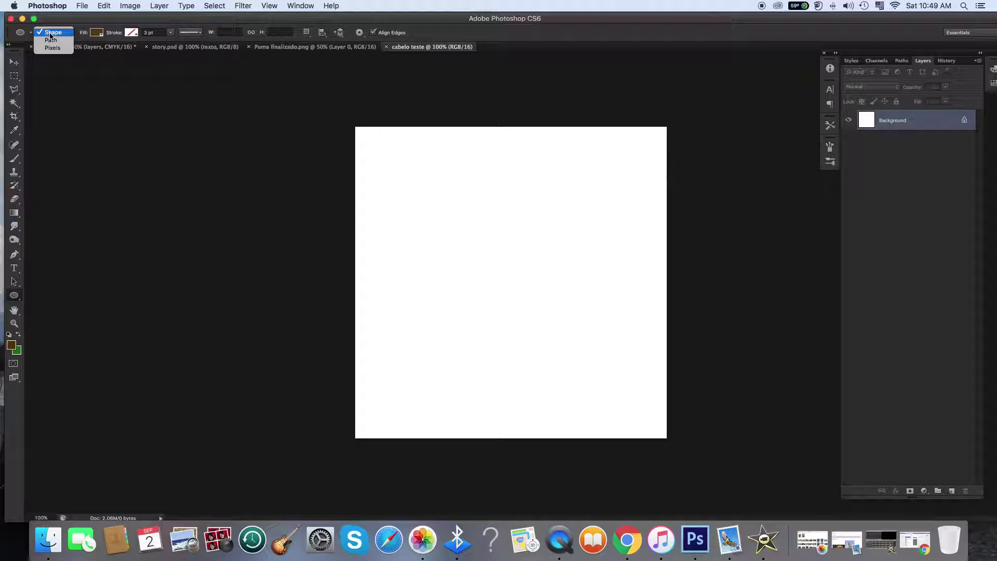
click(52, 33)
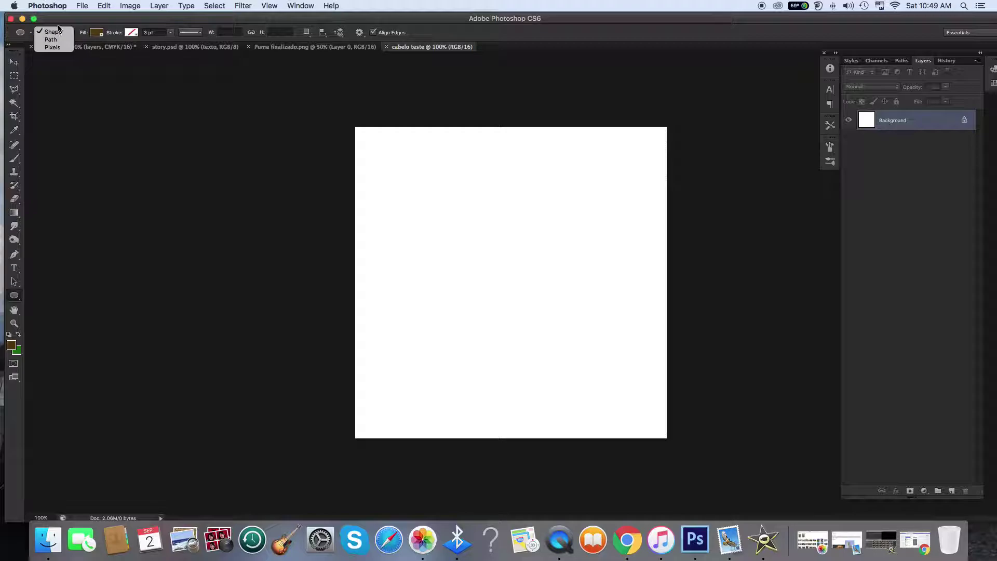
click(96, 33)
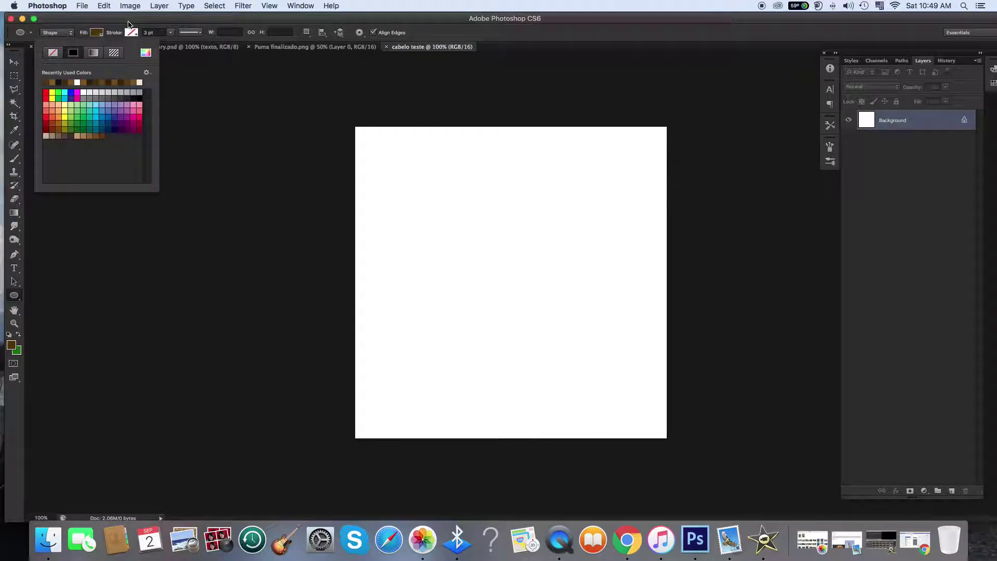
click(138, 97)
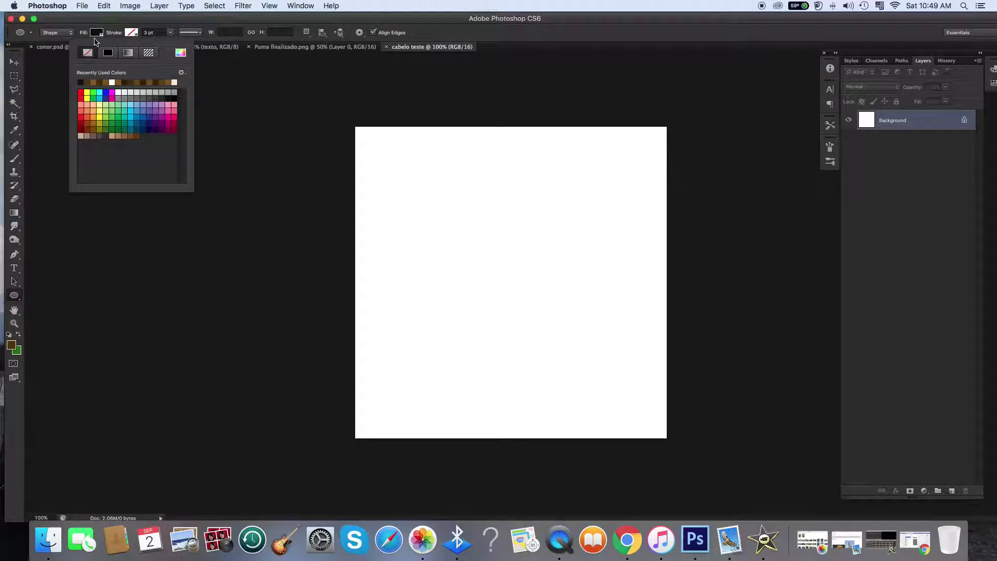
click(111, 25)
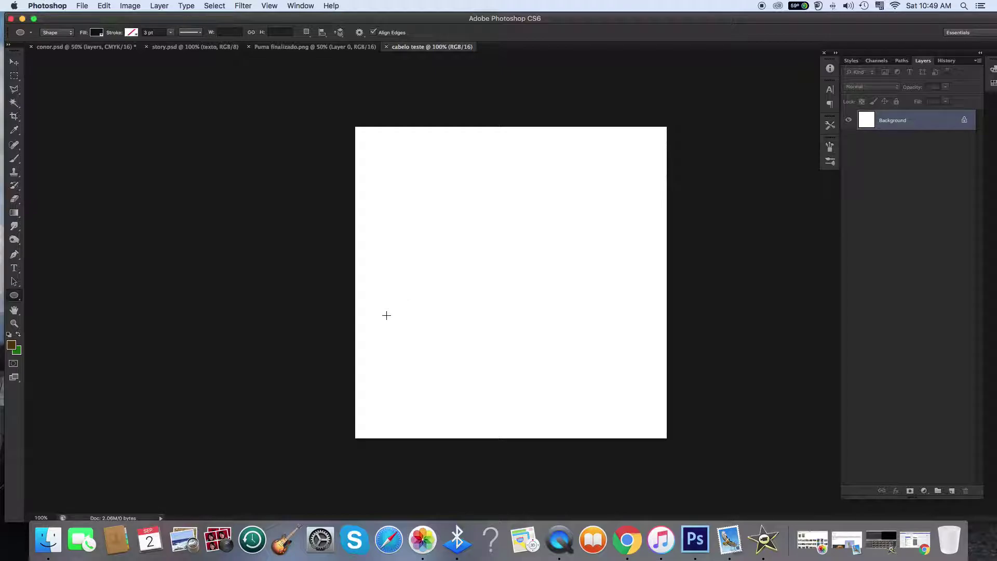
Draw a black circle about 24 px wide and move it beside the canvas's left edge at mid-height
mouse_move(405, 315)
mouse_down()
mouse_move(431, 339)
mouse_move(417, 327)
mouse_up()
drag(444, 397, 444, 397)
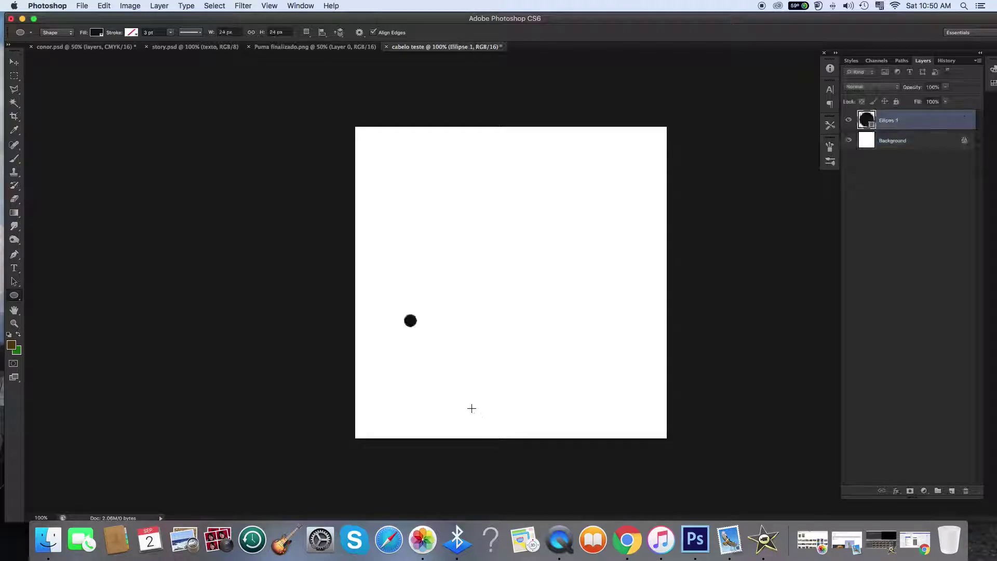
click(14, 62)
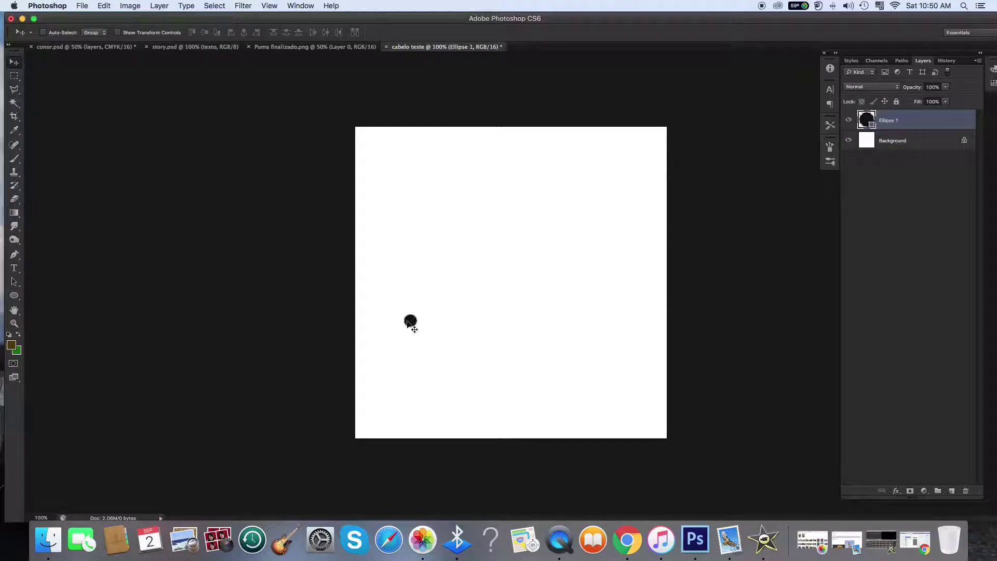
drag(408, 323, 371, 286)
Place two duplicates of the circle layer, one at the canvas's top centre and one near its right edge above mid-height
right_click(919, 122)
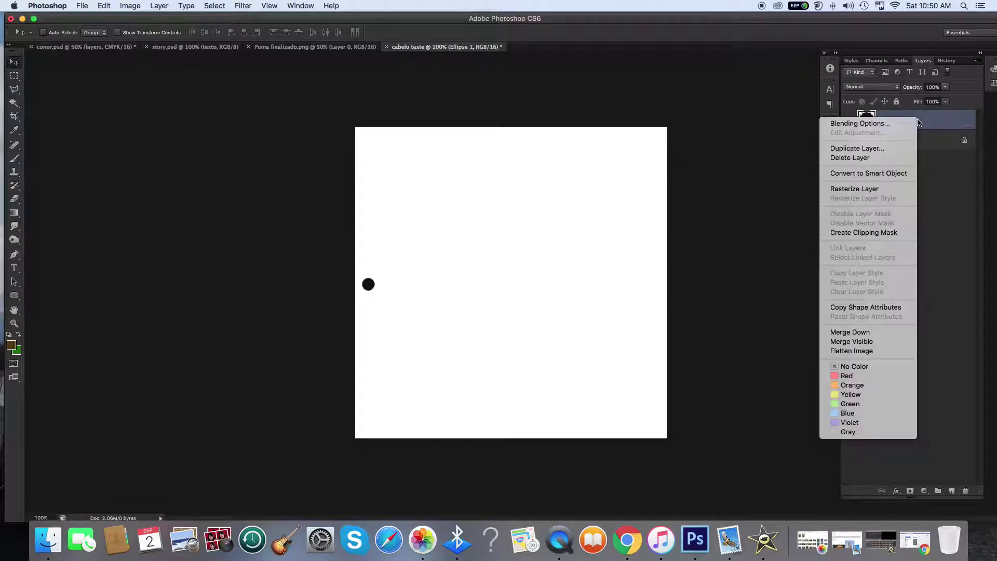
click(883, 149)
click(438, 221)
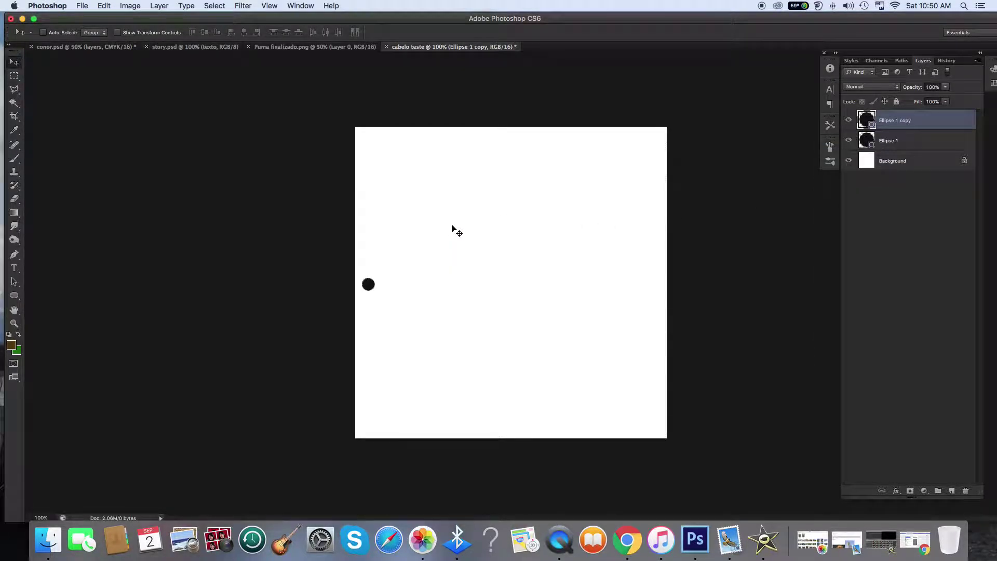
drag(374, 286, 518, 140)
right_click(908, 121)
click(842, 147)
key(Return)
drag(510, 146, 642, 258)
Add two more circle duplicates on the canvas's right side, one at mid-height and one farther down toward the lower right
right_click(885, 121)
click(898, 145)
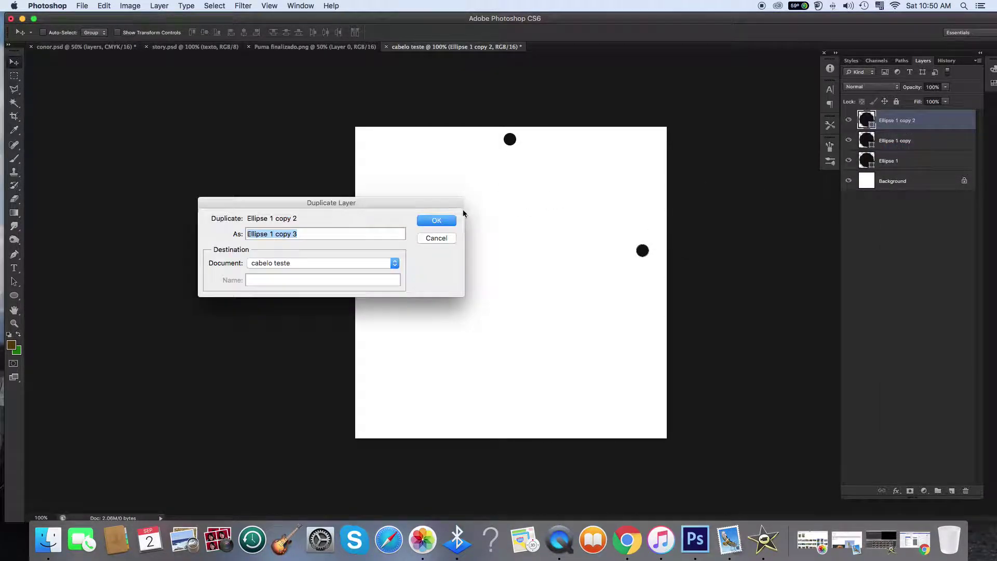
key(Return)
drag(648, 248, 621, 286)
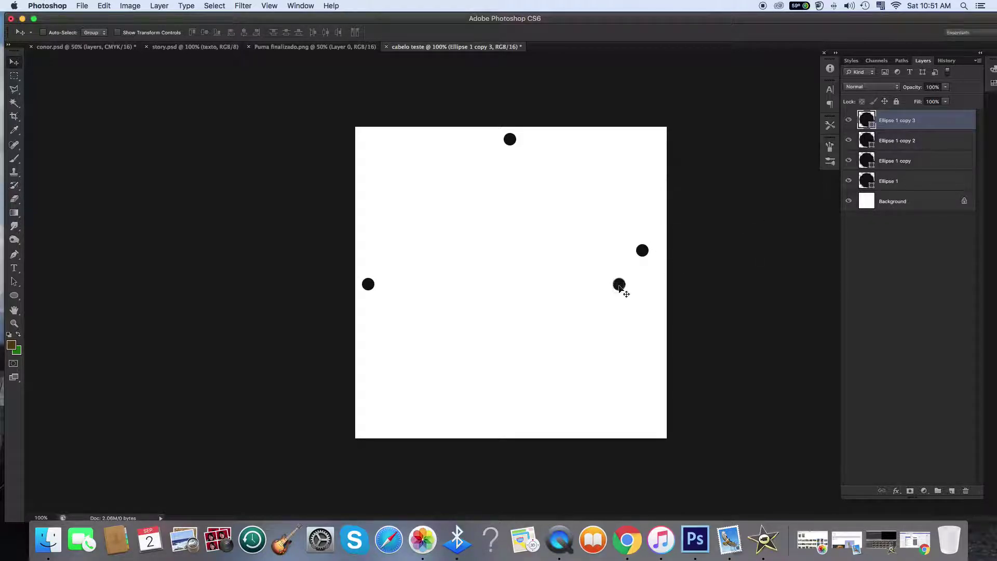
right_click(938, 123)
click(893, 152)
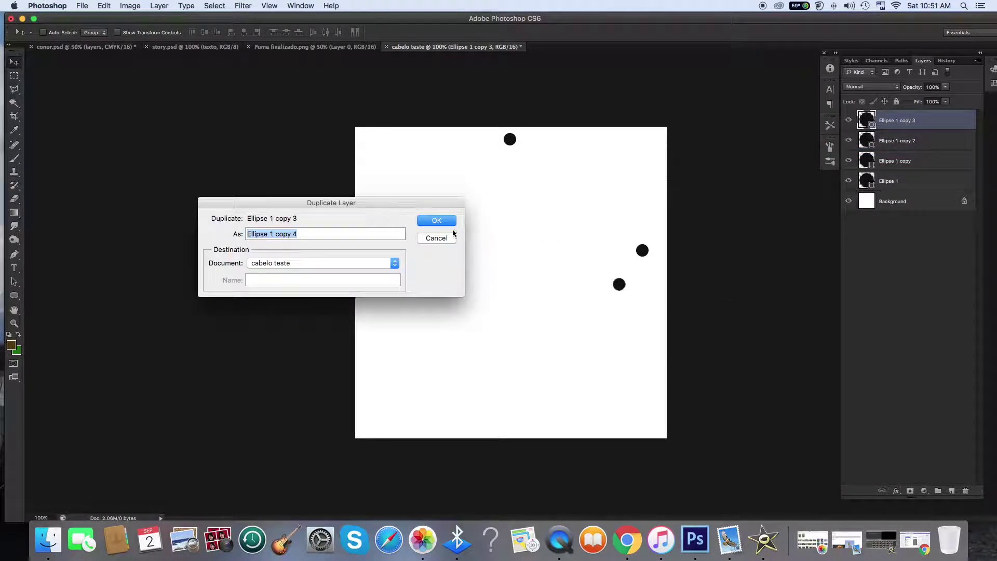
click(427, 224)
drag(618, 287, 612, 353)
Duplicate the circle to the canvas's bottom centre, and place another copy slightly up and to the left of it
right_click(920, 126)
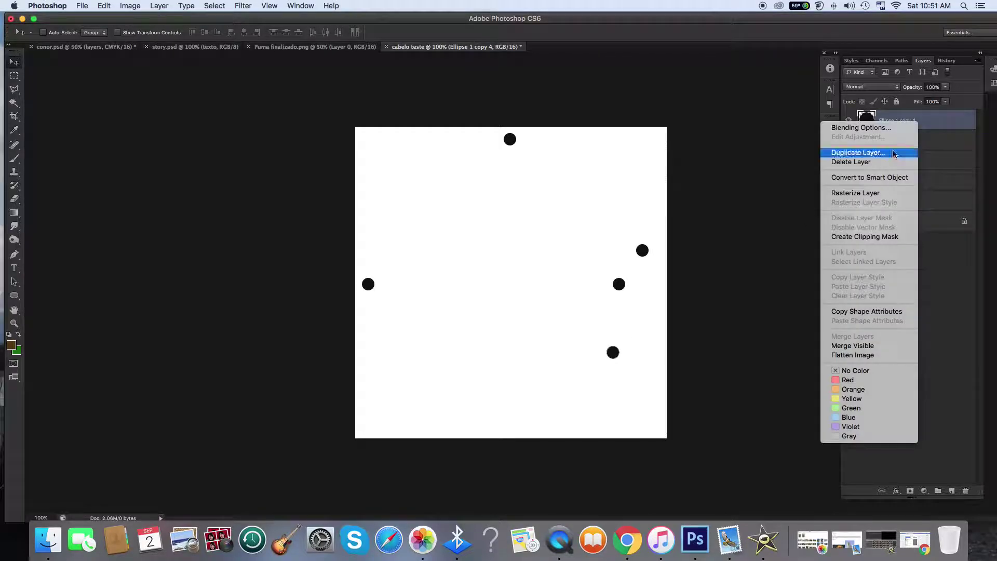
click(859, 152)
click(438, 221)
drag(613, 353, 512, 425)
right_click(901, 118)
click(867, 142)
click(436, 226)
drag(499, 422, 451, 396)
Duplicate the lower-left circle about 0.70 cm straight up, and place a further copy to the left of that one
right_click(886, 121)
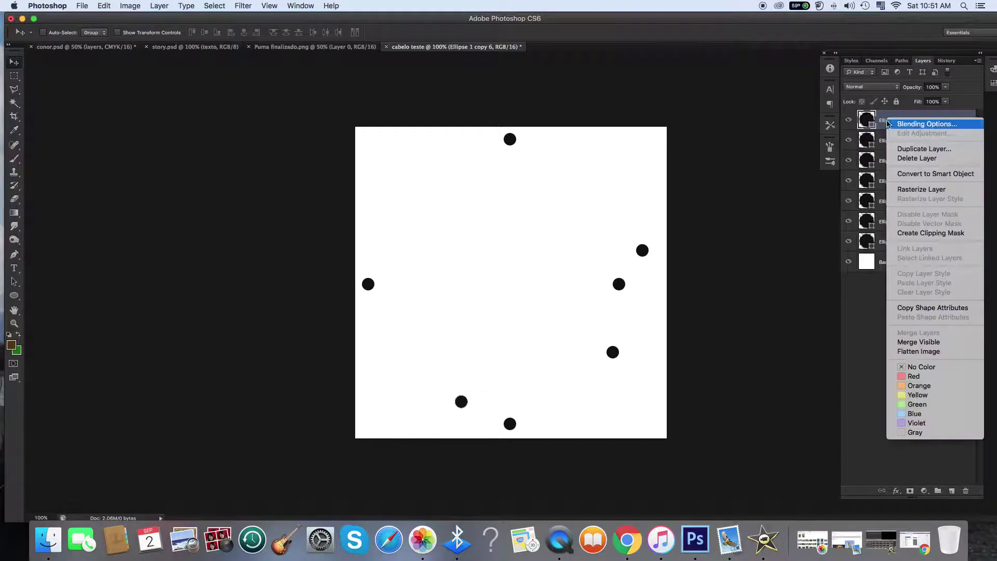
click(894, 150)
click(436, 221)
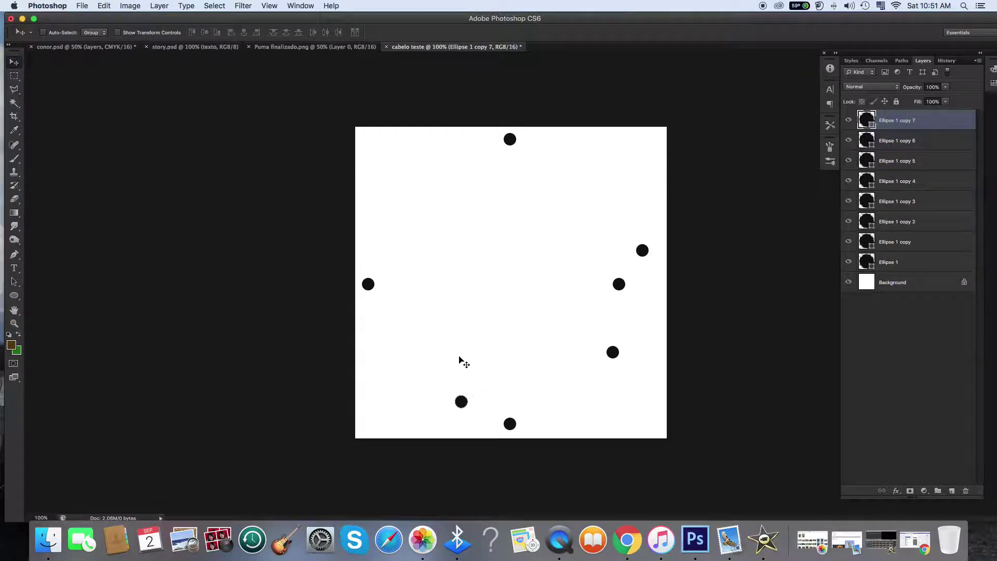
drag(459, 403, 460, 361)
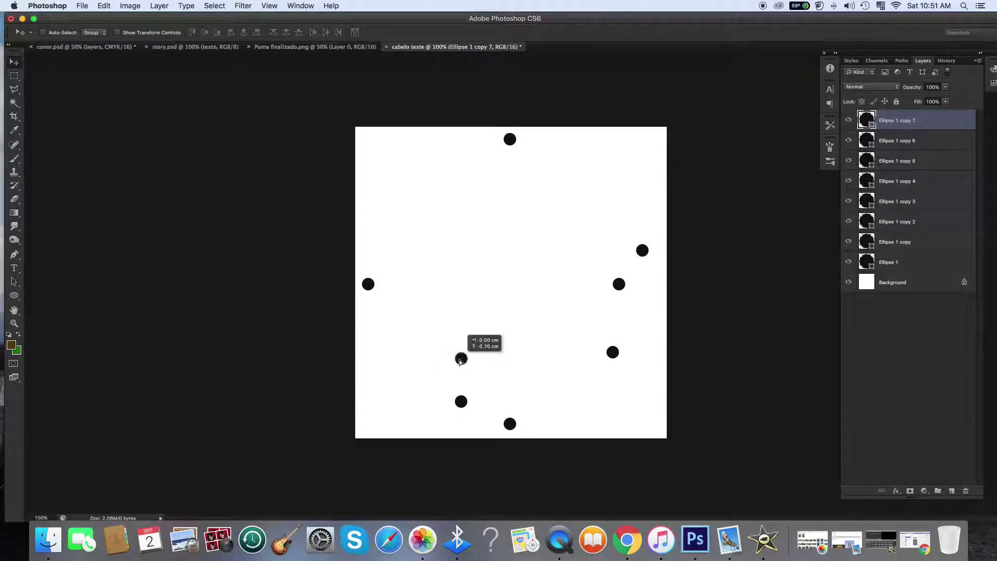
right_click(918, 126)
click(881, 151)
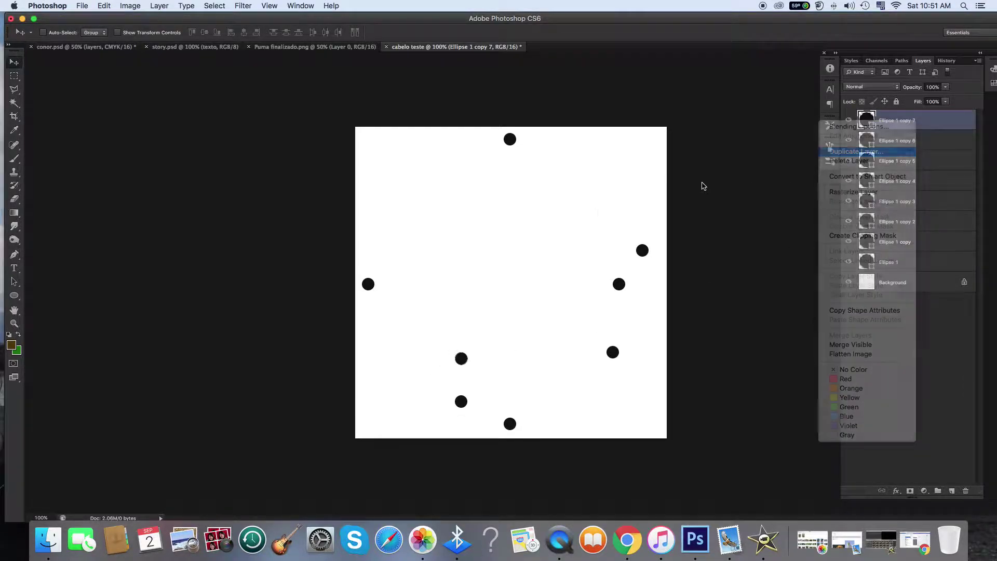
click(445, 220)
drag(453, 366, 407, 372)
Place two more circle duplicates on the canvas's left side, one slightly below mid-height and one above mid-height near the left edge
right_click(918, 116)
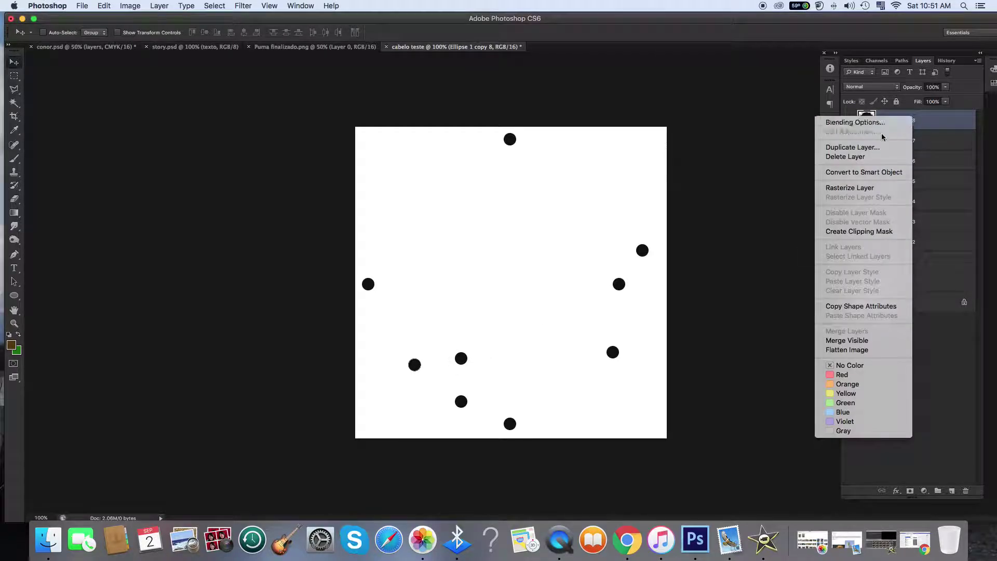
click(882, 147)
click(453, 225)
drag(414, 364, 402, 315)
right_click(880, 122)
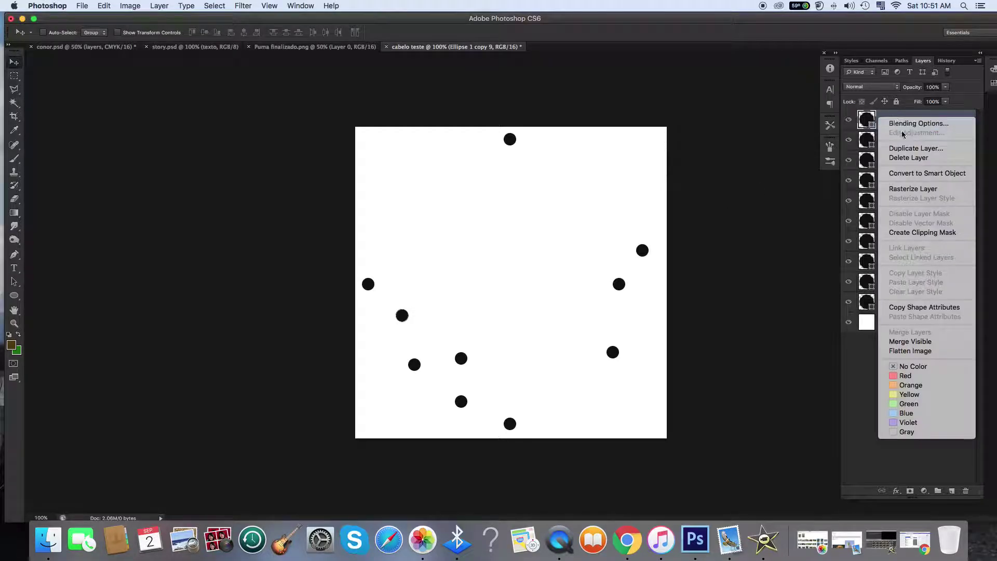
click(883, 145)
click(445, 222)
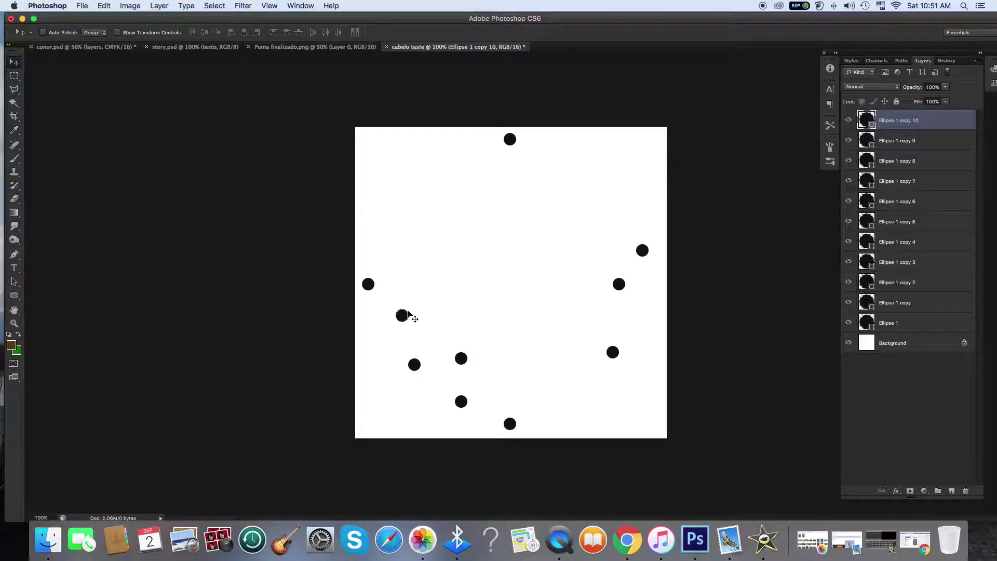
drag(408, 315, 395, 243)
Duplicate the upper-left circle a short distance to its right, and place a further copy above that one
right_click(883, 121)
click(931, 148)
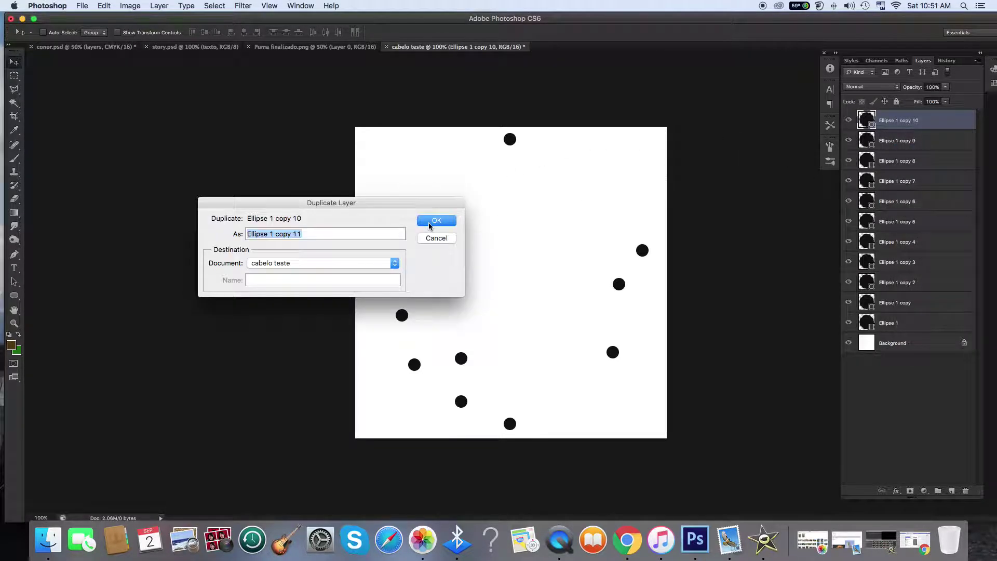
click(431, 223)
drag(396, 243, 427, 250)
right_click(904, 121)
click(841, 148)
click(439, 219)
drag(431, 250, 436, 206)
Add a circle duplicate left of the vertical centreline in the upper area, and another up and to the right, near the top circle
right_click(898, 123)
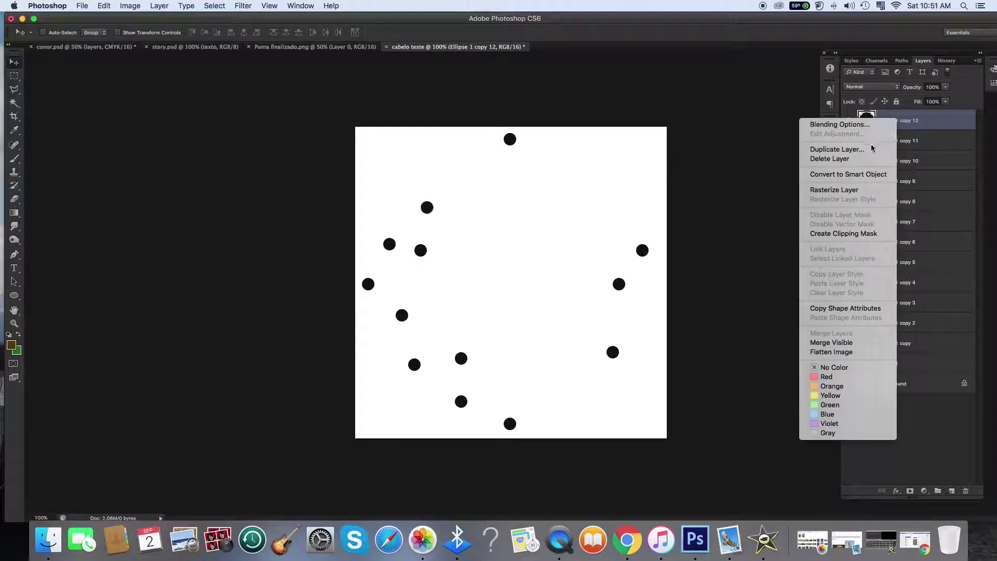
click(870, 148)
click(439, 219)
drag(430, 210, 499, 216)
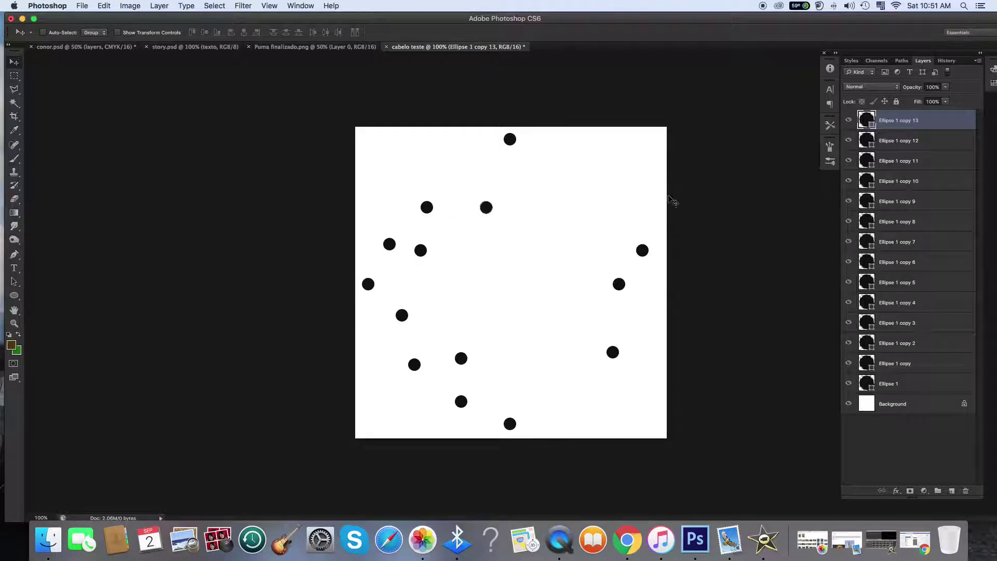
right_click(912, 129)
click(867, 154)
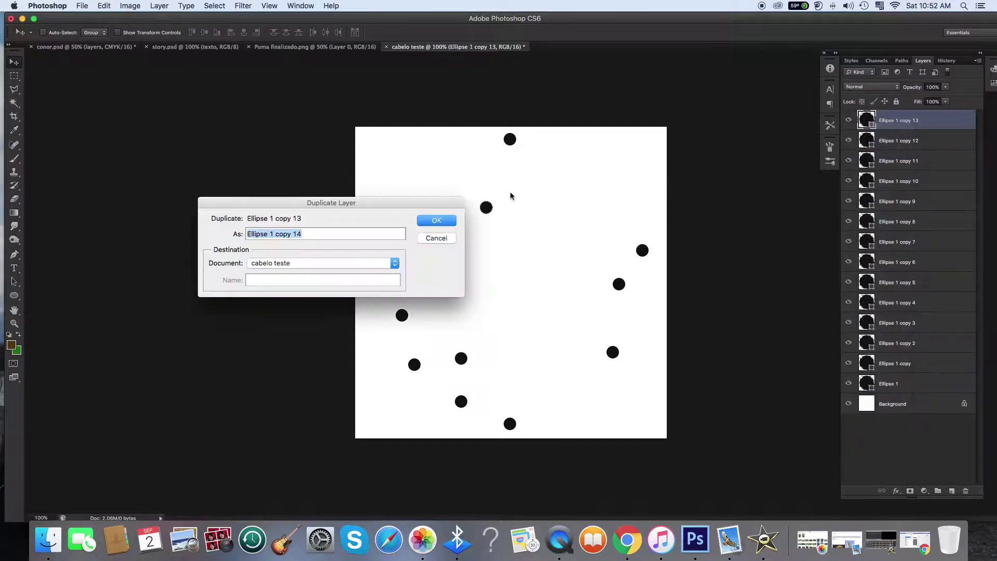
click(425, 220)
drag(502, 207, 562, 167)
Place one circle duplicate in the canvas's upper right and another just left of the existing lower-right circle
right_click(894, 121)
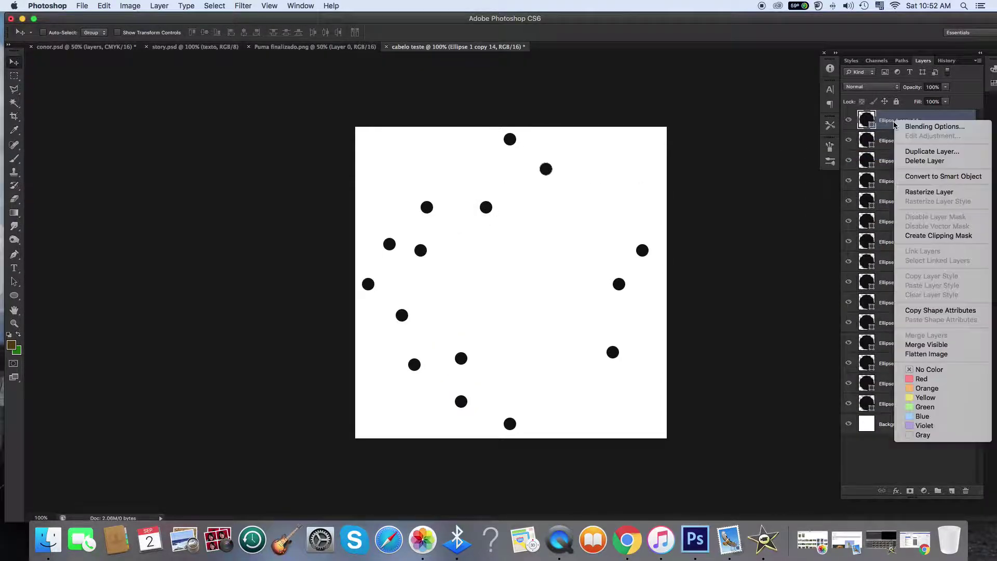
click(901, 152)
click(439, 223)
drag(559, 175, 615, 216)
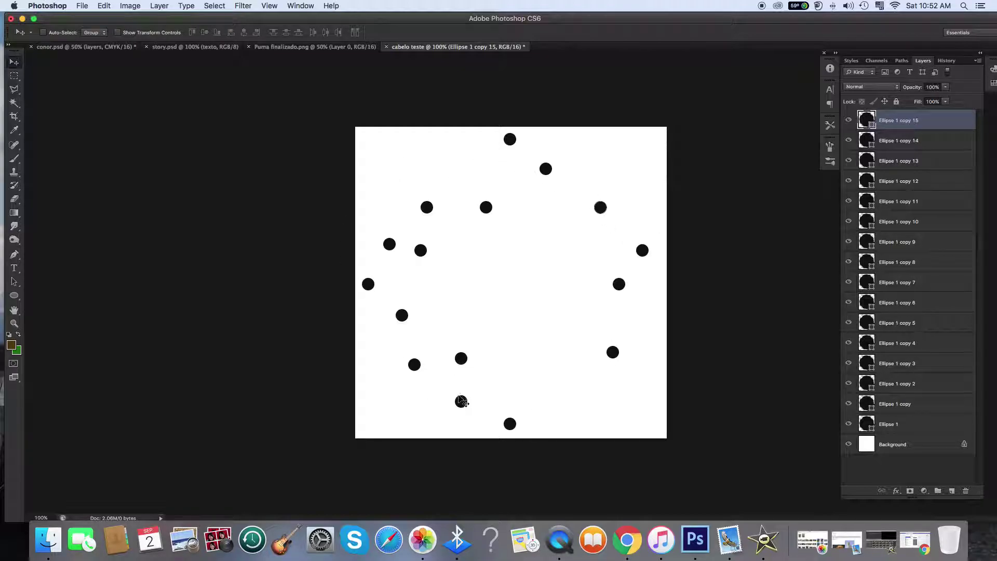
right_click(936, 132)
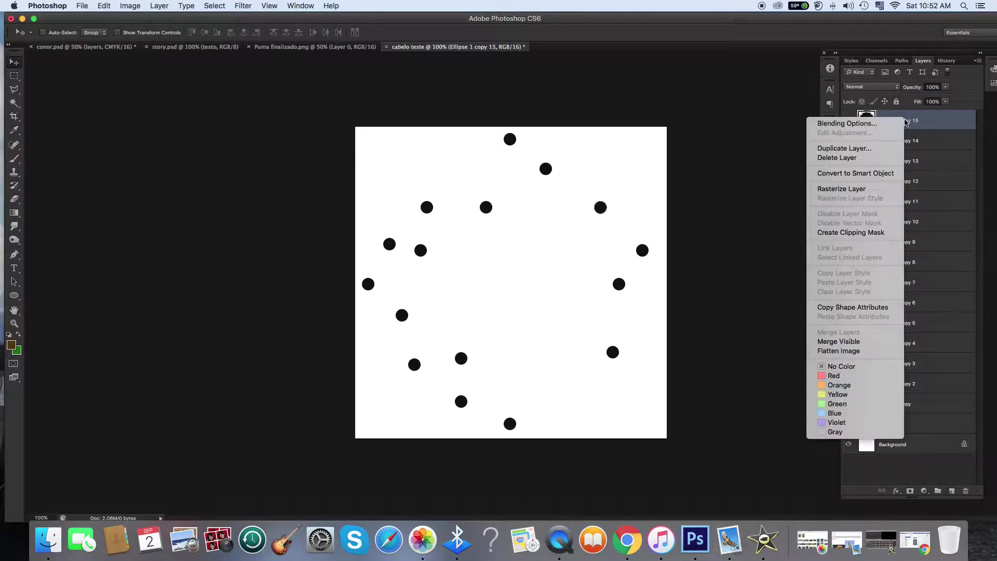
click(836, 147)
click(436, 220)
drag(539, 206, 512, 351)
Add a circle duplicate down and to the left of the lower-right pair, and another right of centre just below mid-height
right_click(904, 128)
click(871, 153)
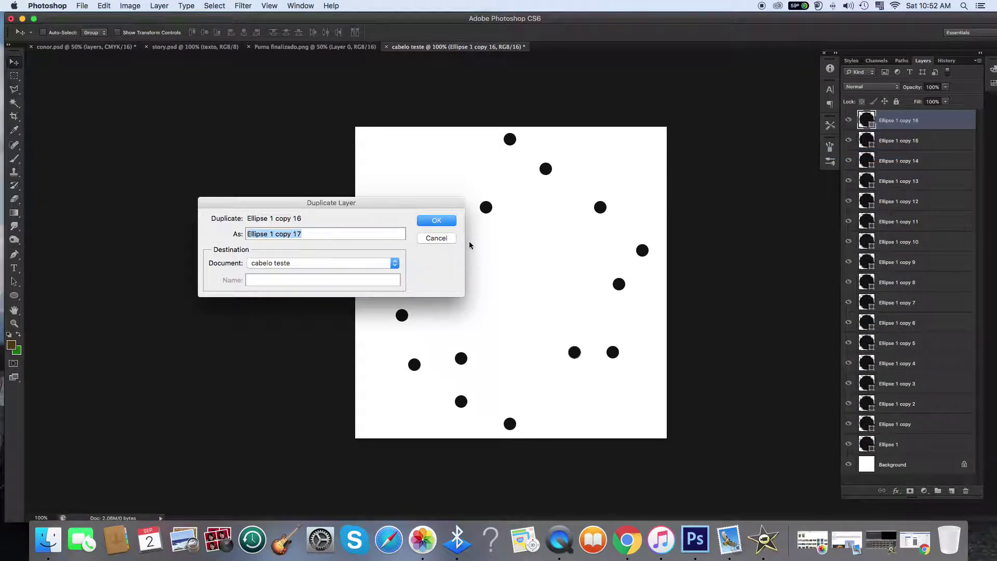
click(448, 225)
drag(562, 355, 544, 393)
right_click(921, 118)
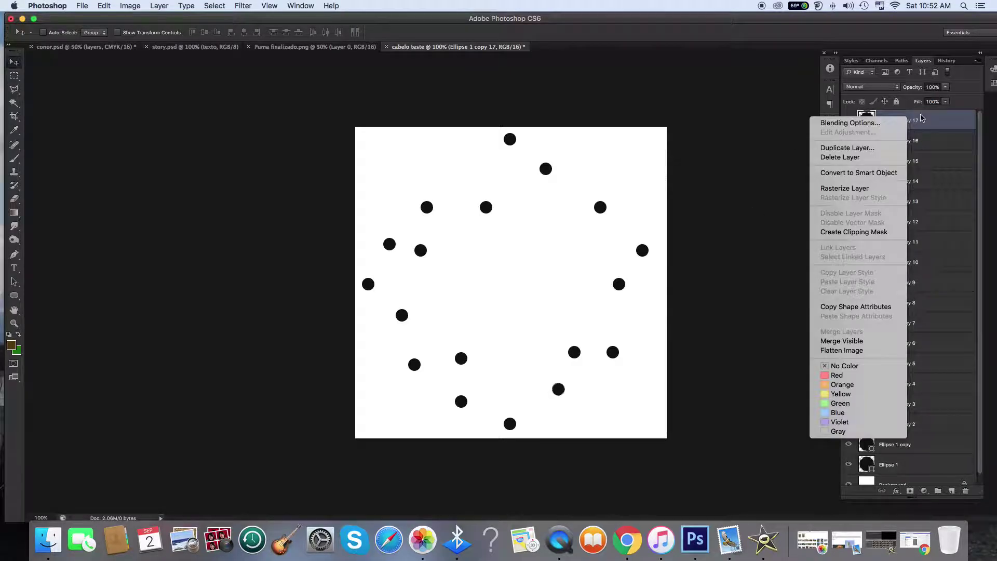
click(866, 150)
click(436, 220)
drag(553, 376, 559, 284)
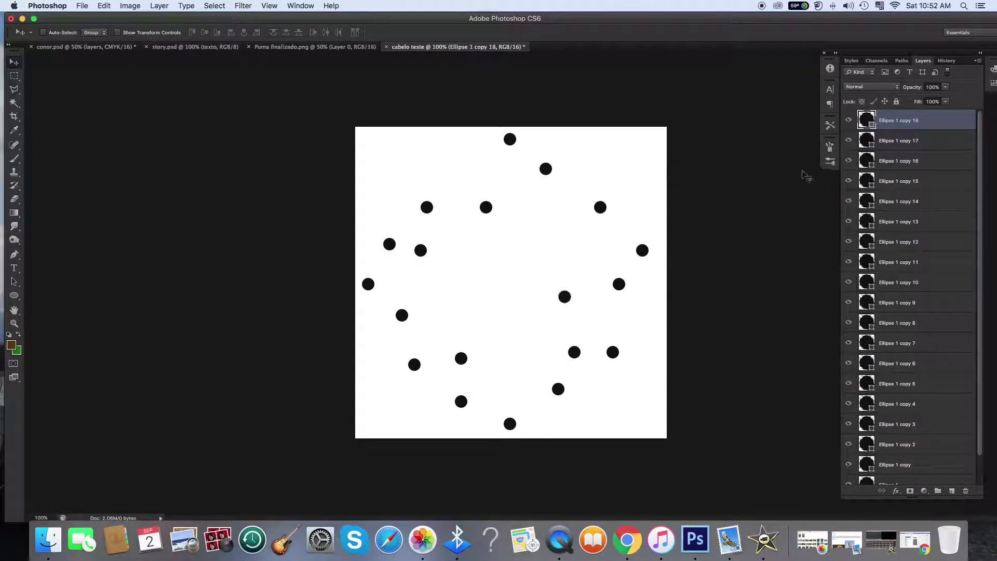
Duplicate the circle, enlarge the copy proportionally, and position it above and to the right of the canvas centre
right_click(885, 123)
click(456, 218)
drag(579, 295, 479, 315)
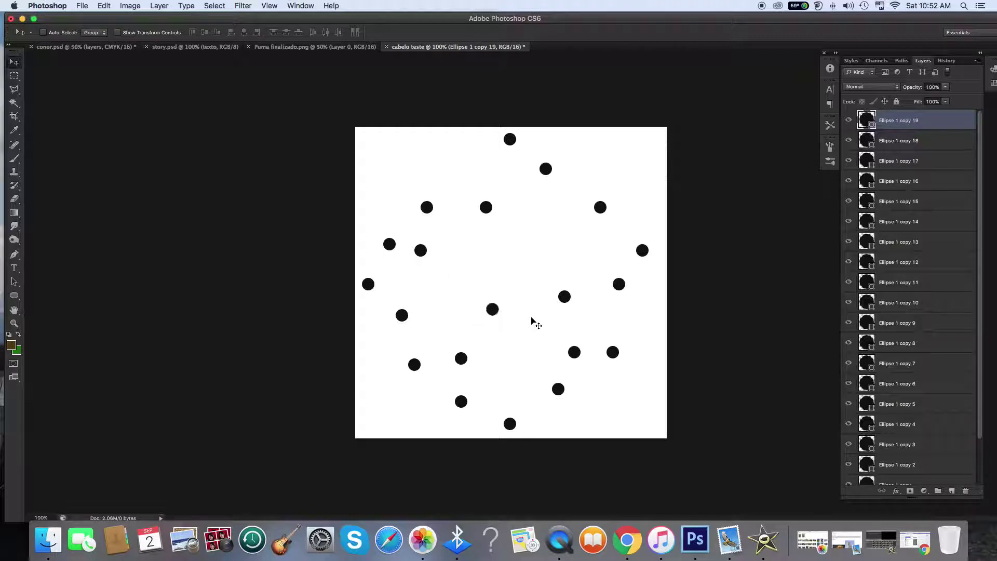
key(super+t)
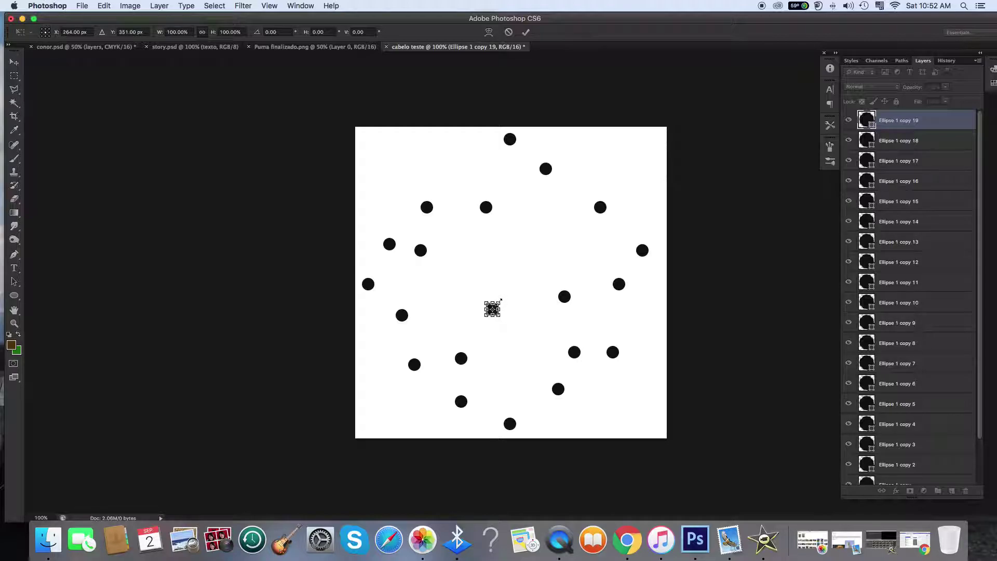
drag(502, 300, 562, 232)
click(10, 67)
click(583, 183)
Duplicate the large circle twice, placing one copy below the canvas centre and one to the left of centre
right_click(893, 125)
click(904, 155)
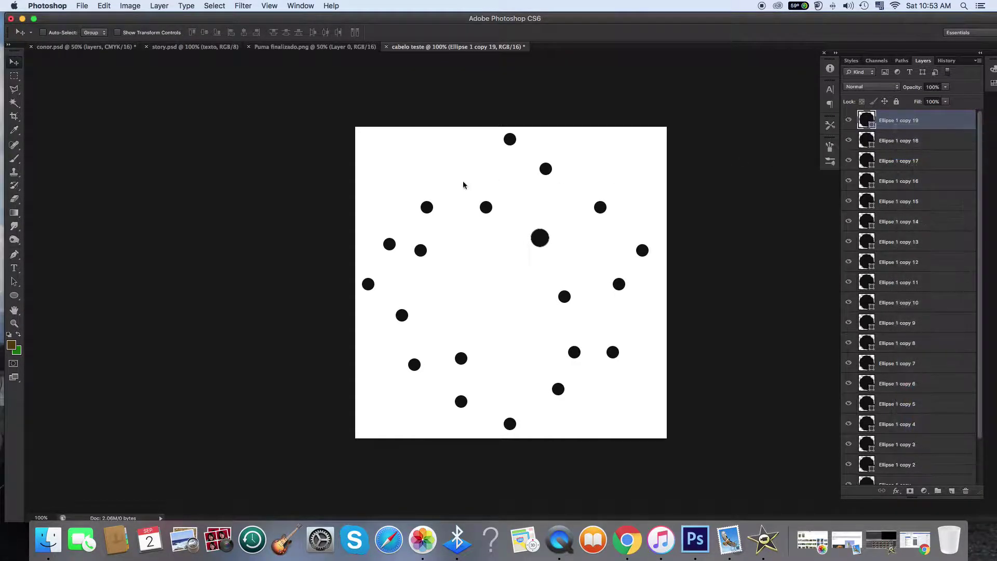
click(434, 219)
drag(545, 239, 530, 332)
right_click(920, 136)
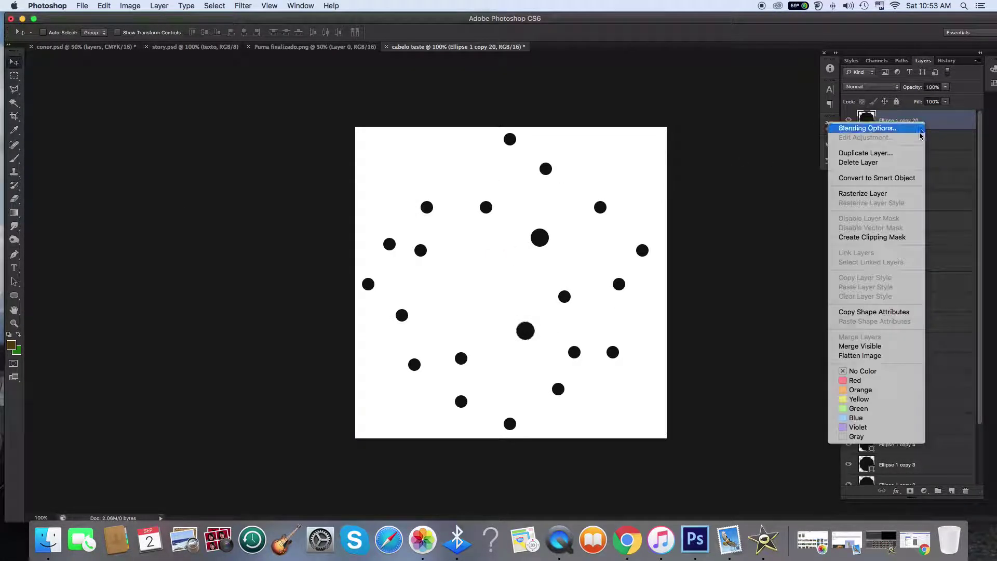
click(891, 154)
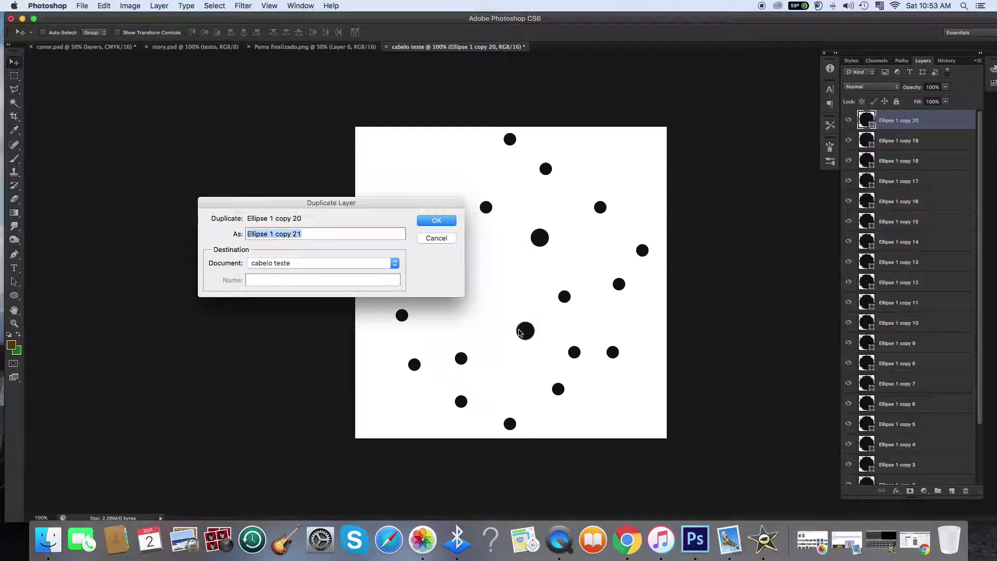
click(437, 220)
drag(528, 334, 455, 309)
Place another large circle duplicate near the canvas's top, just left of the vertical centreline
right_click(911, 119)
click(866, 152)
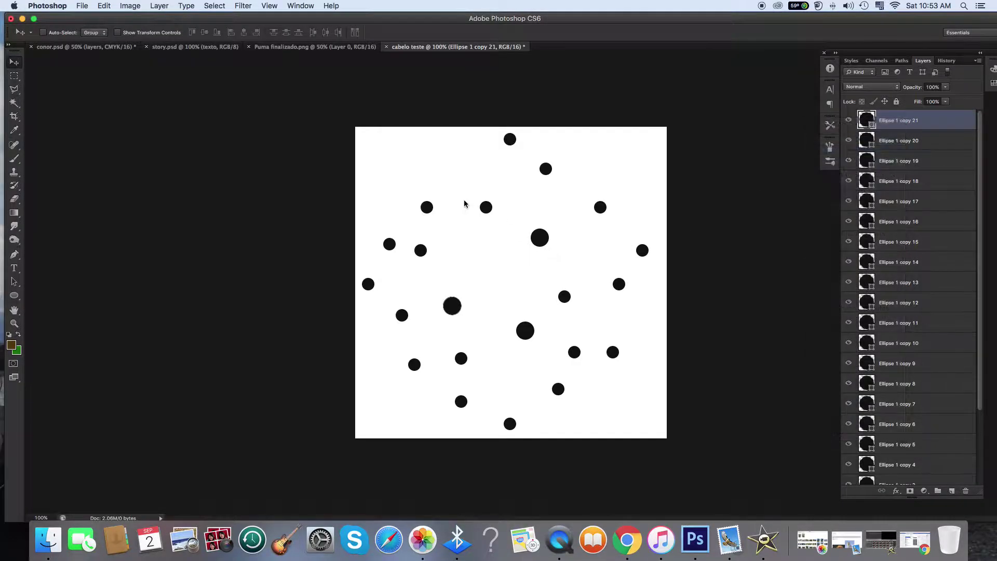
key(Return)
drag(463, 305, 486, 172)
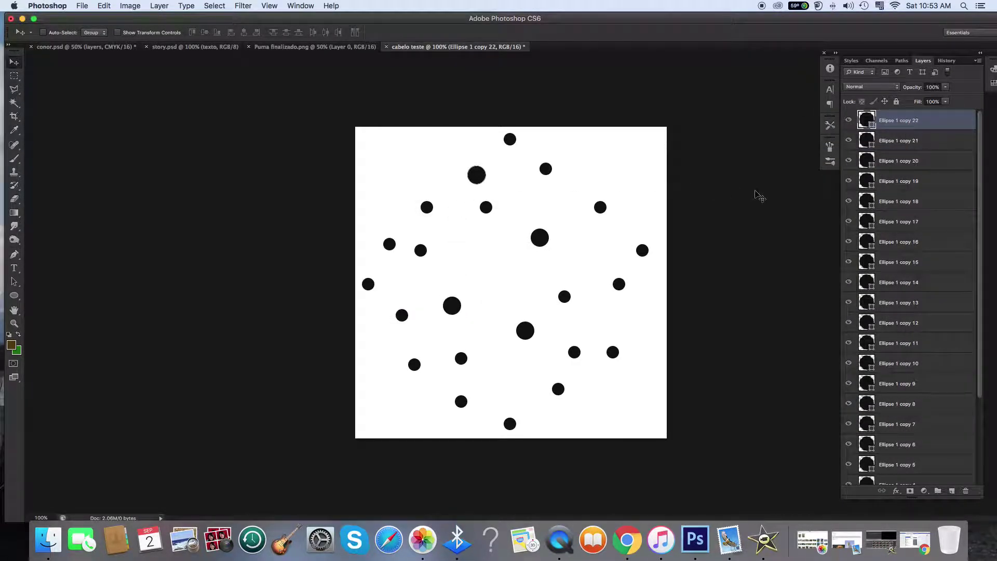
Duplicate the uppermost large circle, shrink the copy, and move it about 1.38 cm down, above the large circle left of centre
right_click(909, 120)
click(878, 145)
key(Return)
key(ctrl+t)
click(202, 32)
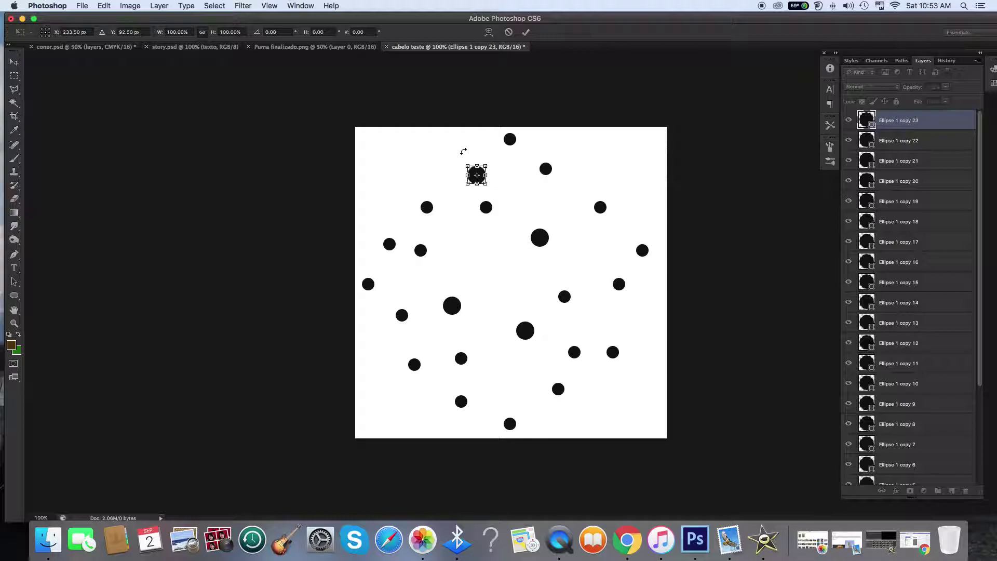
drag(463, 166, 456, 281)
key(v)
click(586, 183)
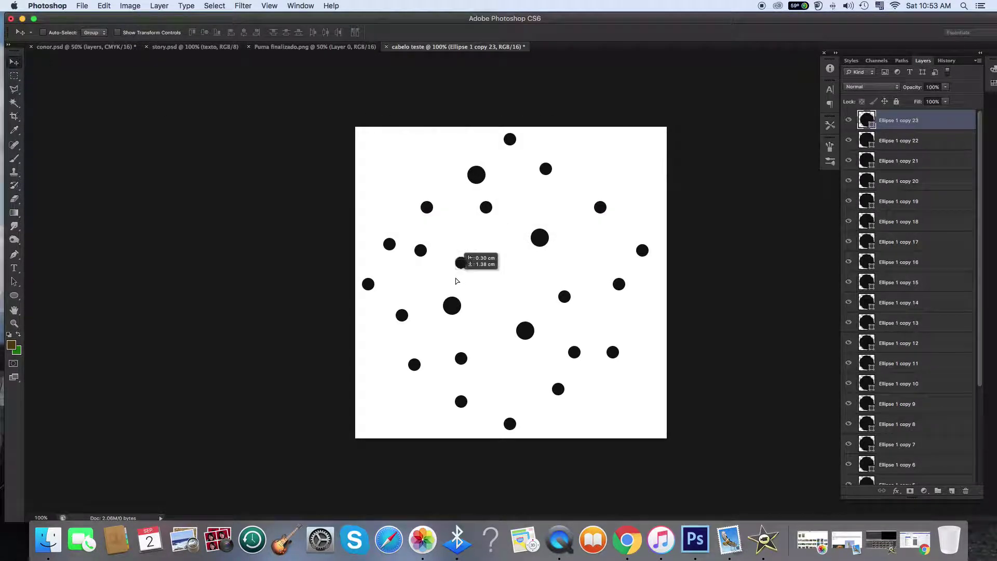
Scale the newest circle copy down proportionally to about 81% and apply the transformation
key(ctrl+t)
click(202, 32)
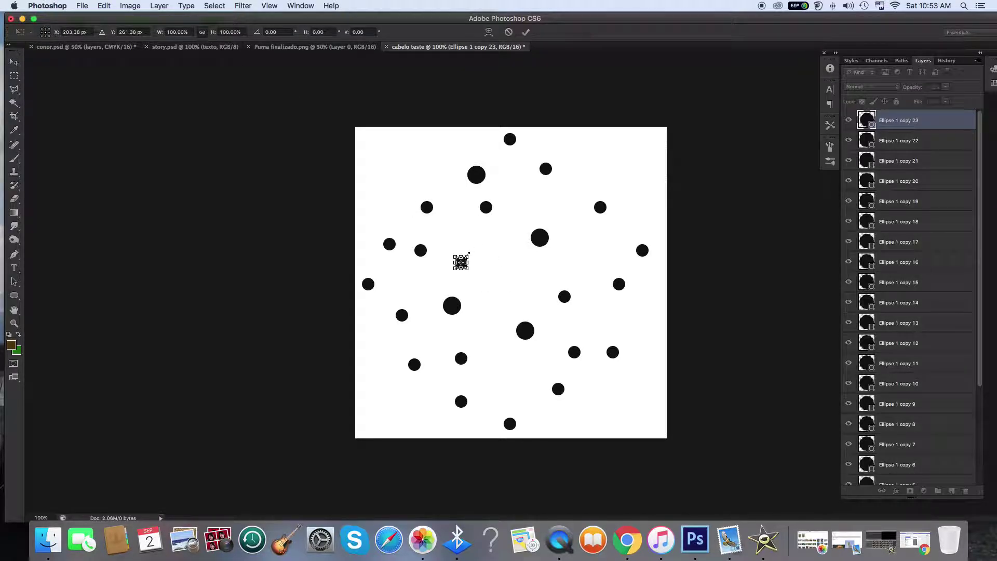
drag(469, 253, 469, 254)
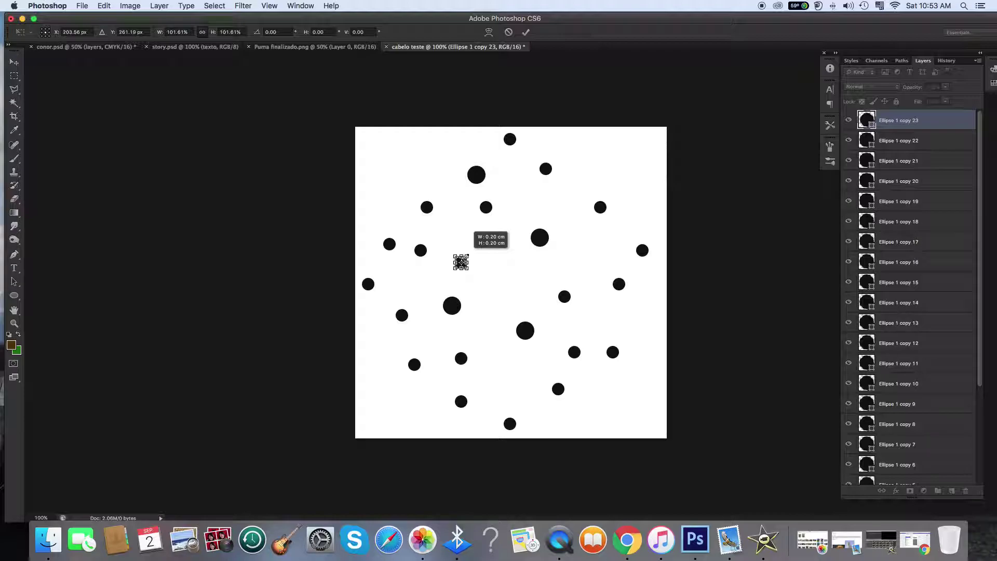
key(super+equal)
key(super+equal)
key(super+equal)
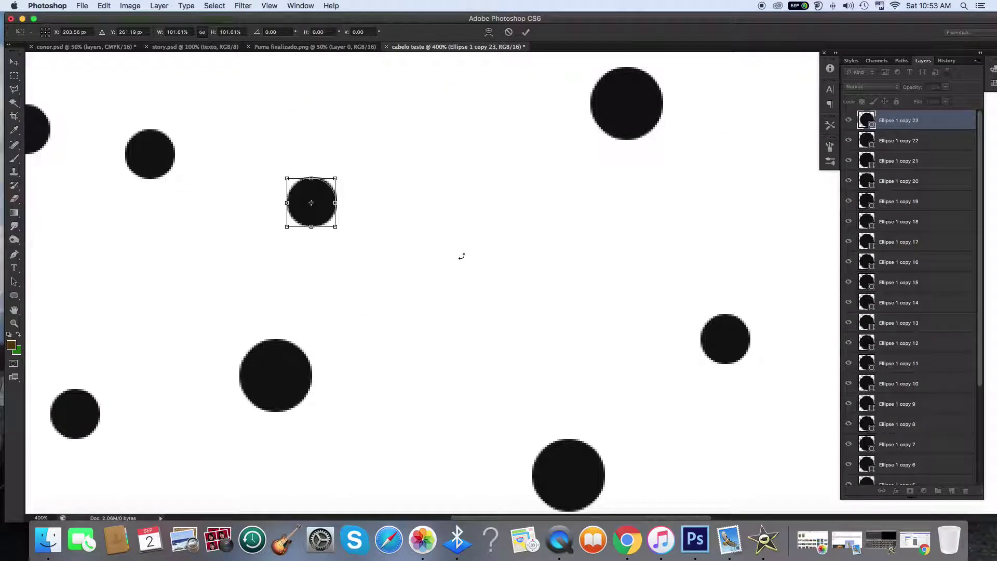
drag(335, 178, 325, 188)
click(14, 62)
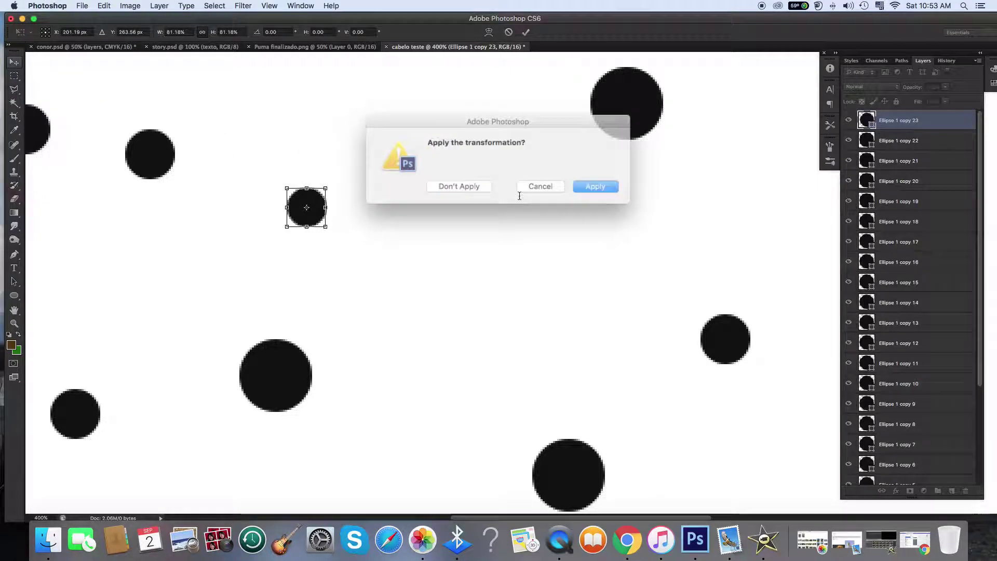
click(601, 189)
key(super+minus)
key(super+minus)
key(super+minus)
key(super+minus)
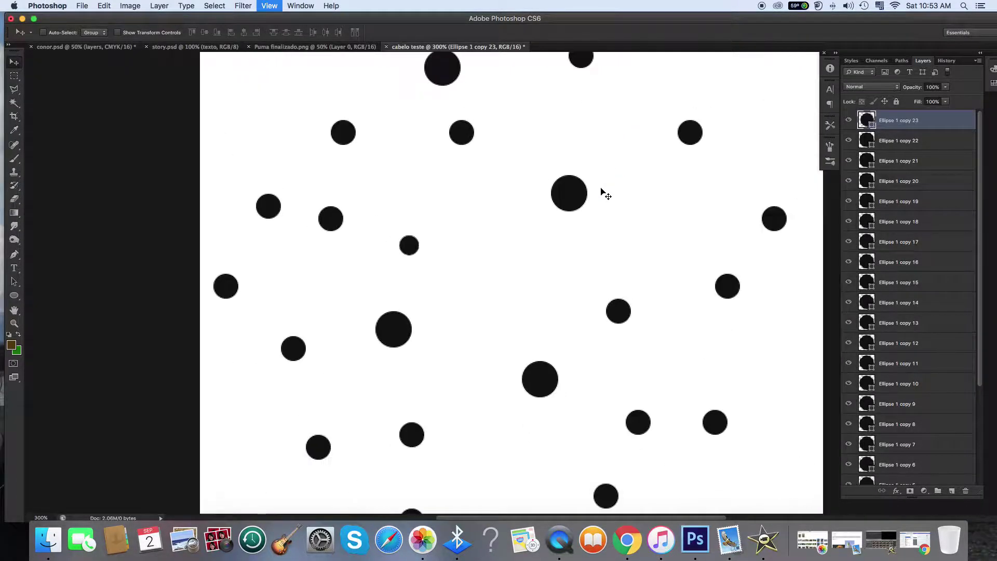
Duplicate the small circle twice, placing the copies right of centre, one below and one above the large circle there
right_click(934, 120)
click(868, 142)
click(438, 220)
drag(452, 233, 544, 265)
right_click(888, 123)
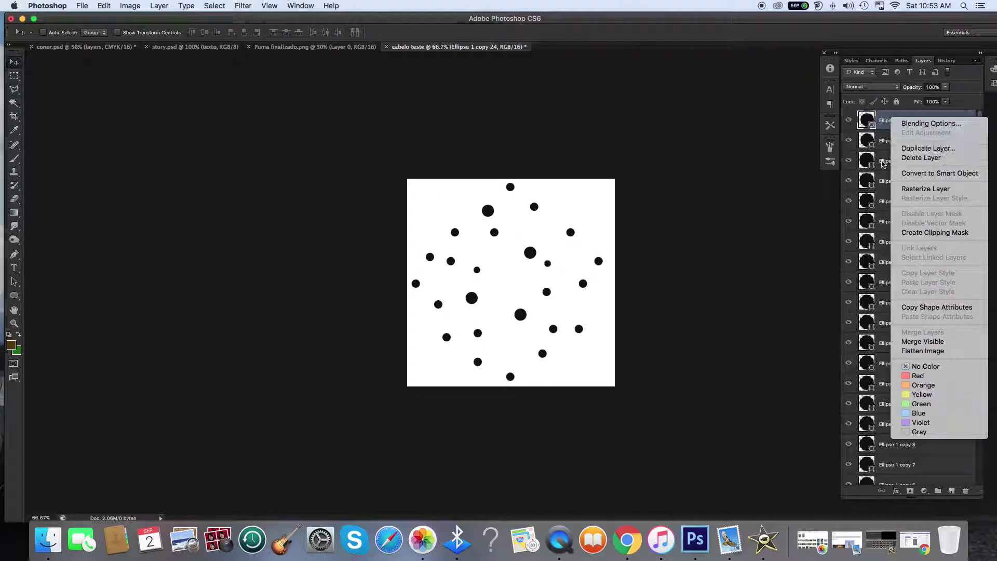
click(928, 148)
click(438, 220)
drag(549, 263, 542, 236)
Place another small circle duplicate close to the centre of the canvas
right_click(897, 129)
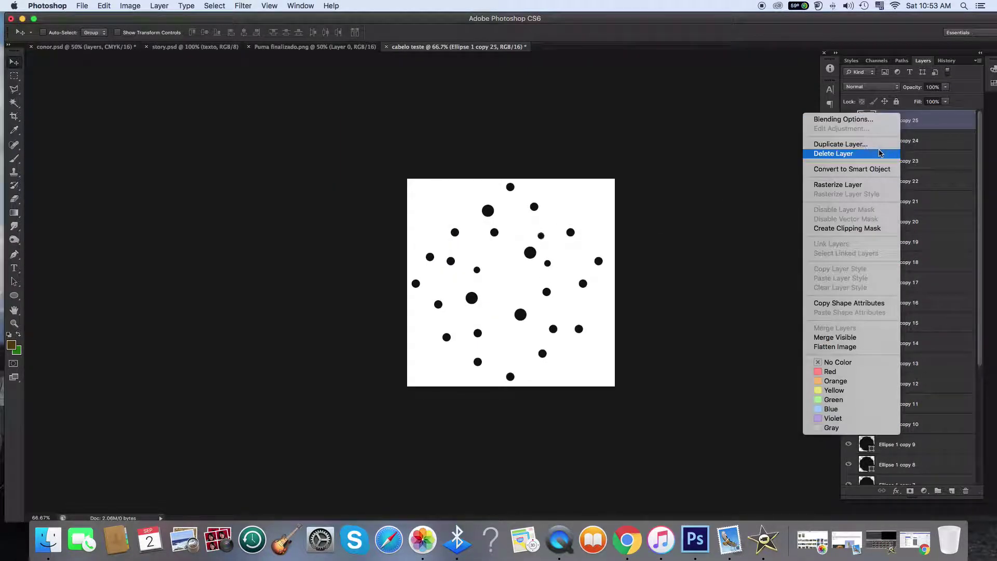
click(833, 153)
key(Escape)
right_click(890, 132)
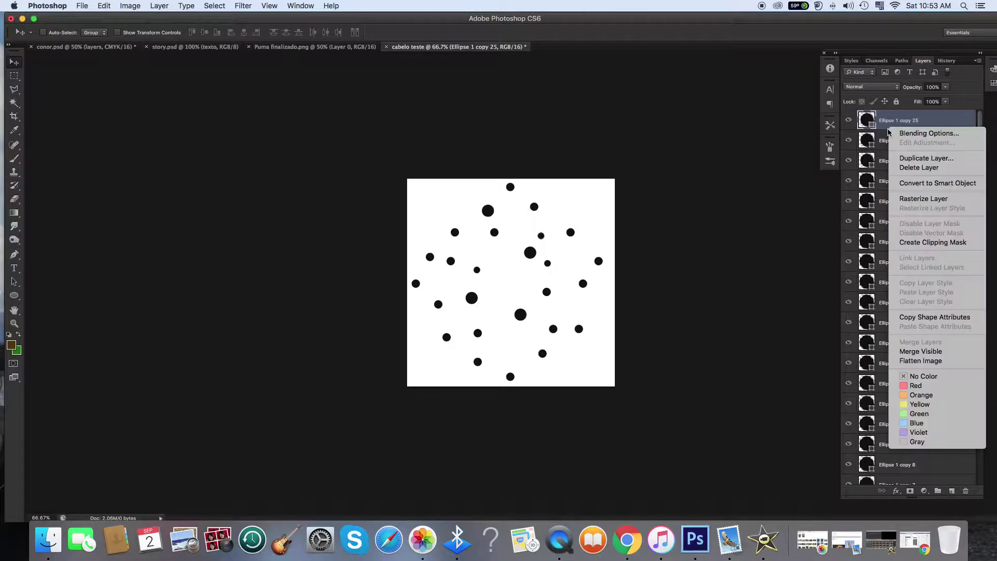
click(900, 157)
click(437, 218)
drag(520, 272, 510, 288)
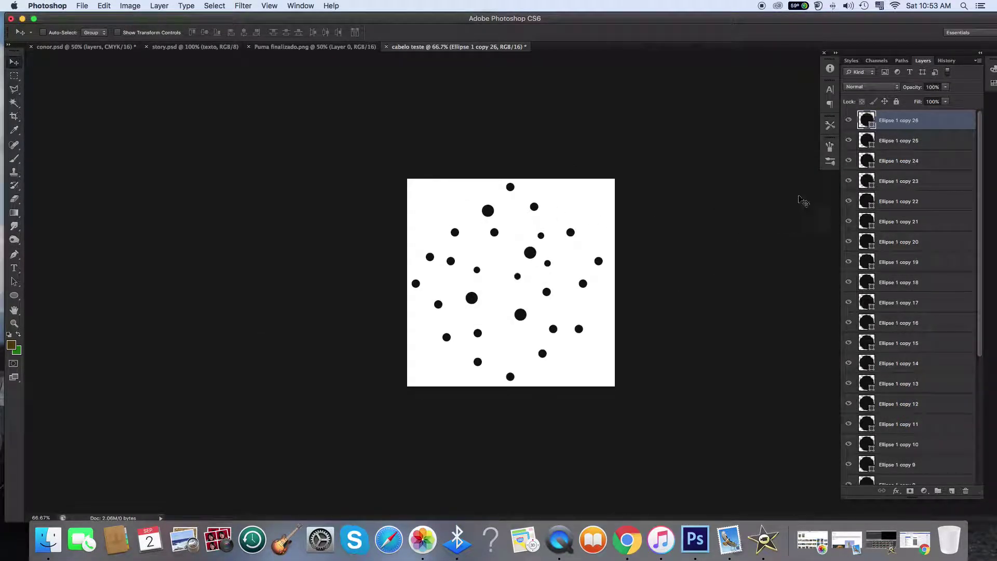
Duplicate the central small circle, enlarge the copy to about 153%, and place it in the lower area just right of the vertical centreline
right_click(895, 130)
click(900, 157)
click(444, 223)
key(super+equal)
key(super+equal)
key(super+t)
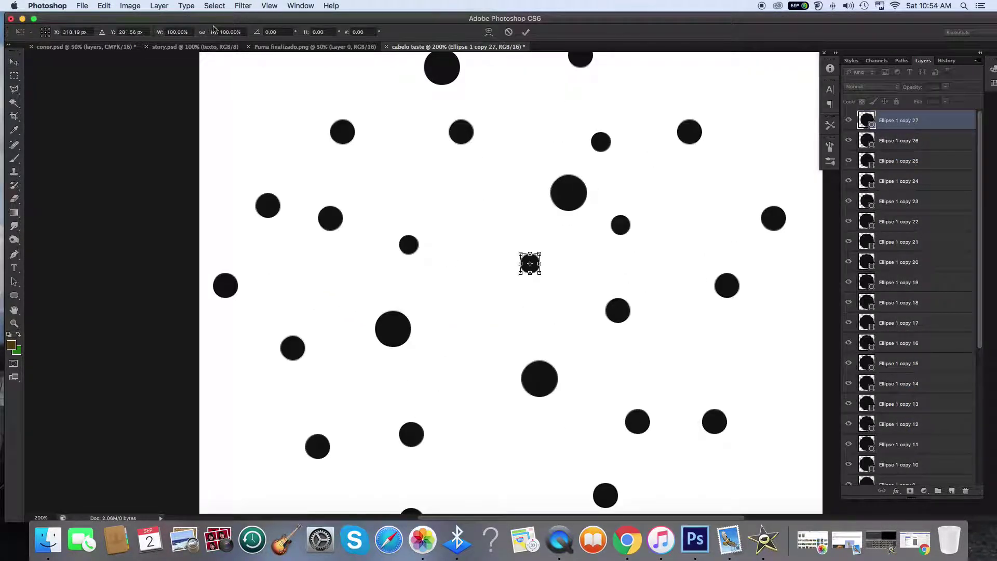
drag(539, 272, 571, 314)
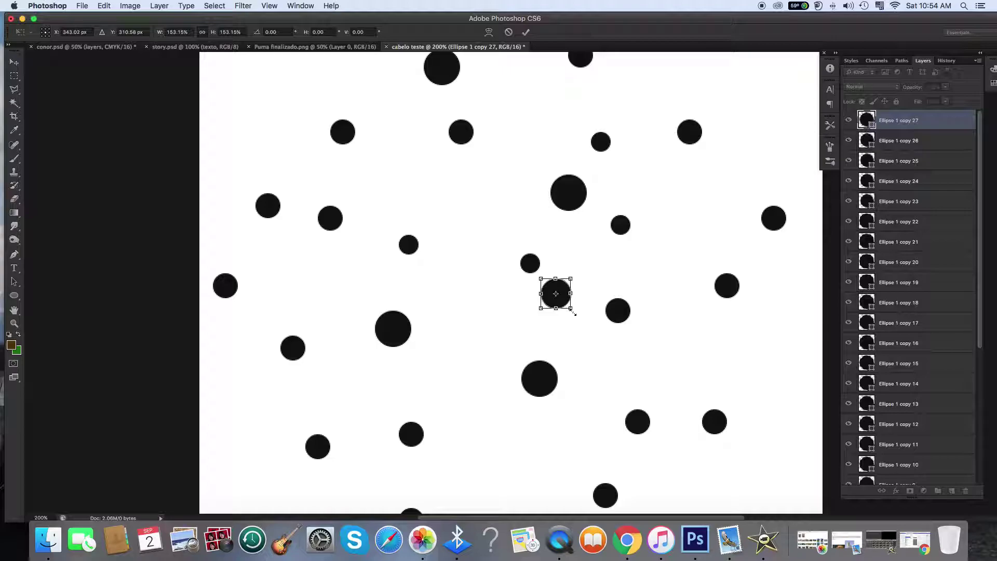
click(15, 62)
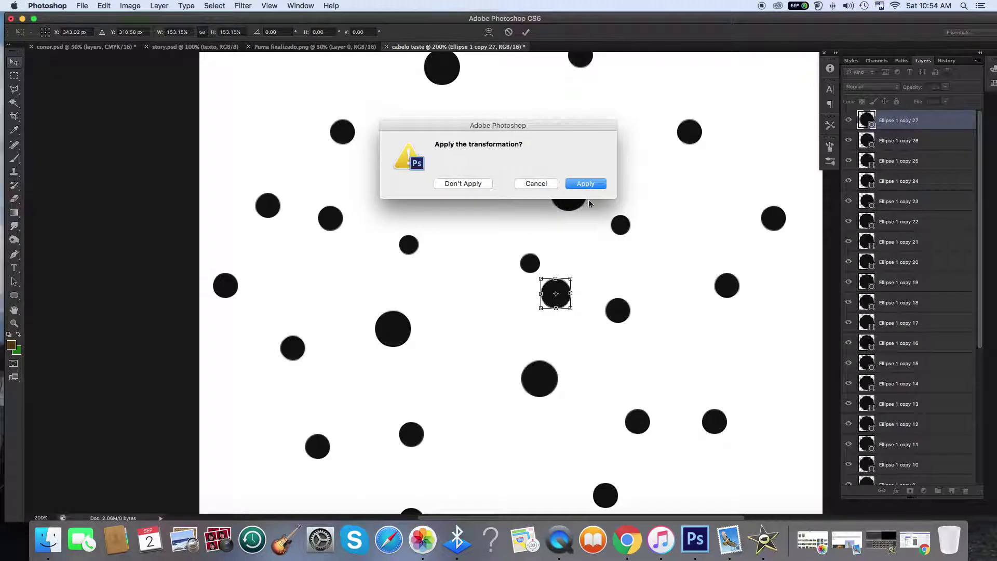
click(586, 183)
key(super+minus)
key(super+minus)
key(super+minus)
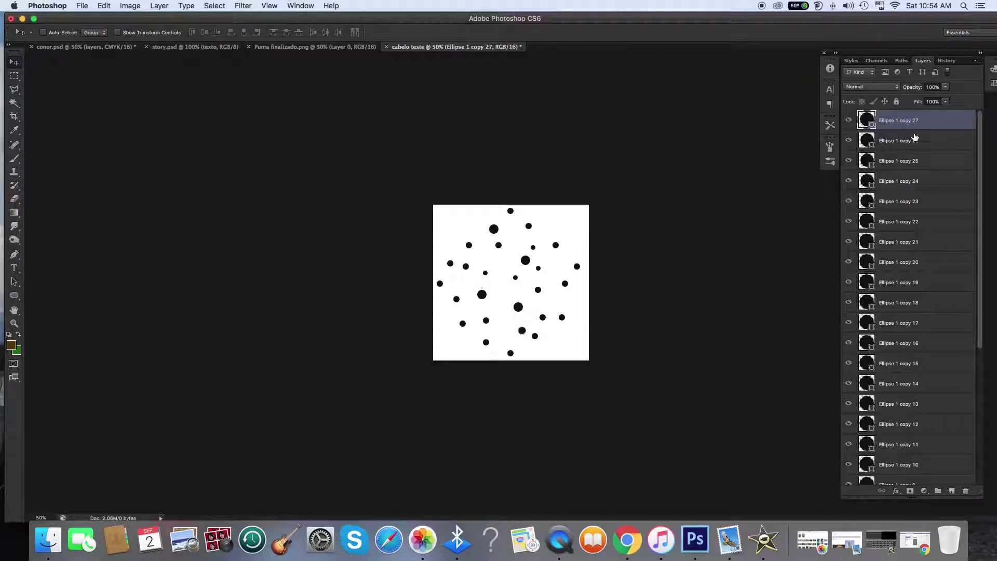
Duplicate the enlarged circle twice, placing one copy near the canvas's lower-left corner and one just left of the uppermost large circle
right_click(915, 113)
click(865, 141)
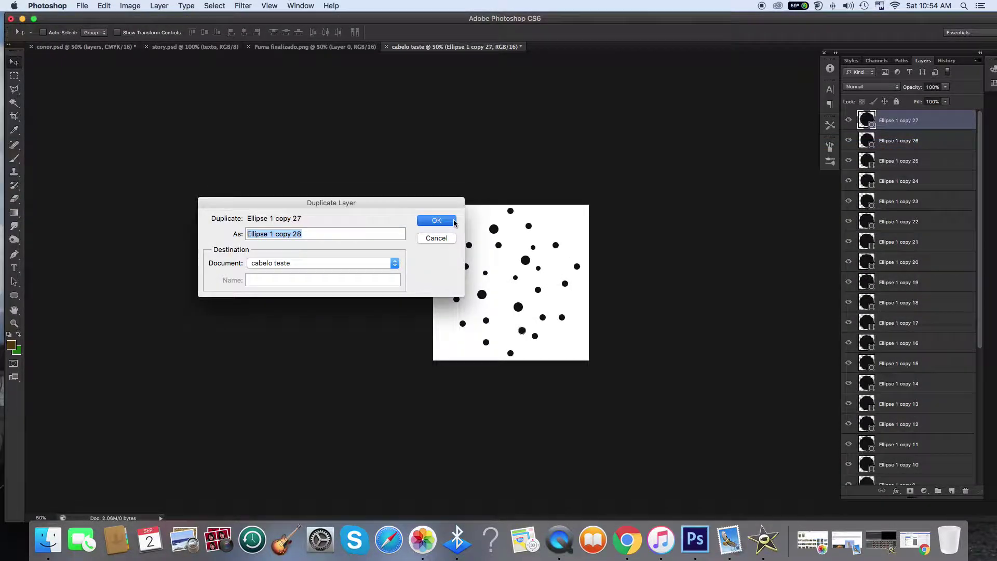
click(454, 223)
drag(525, 333, 469, 343)
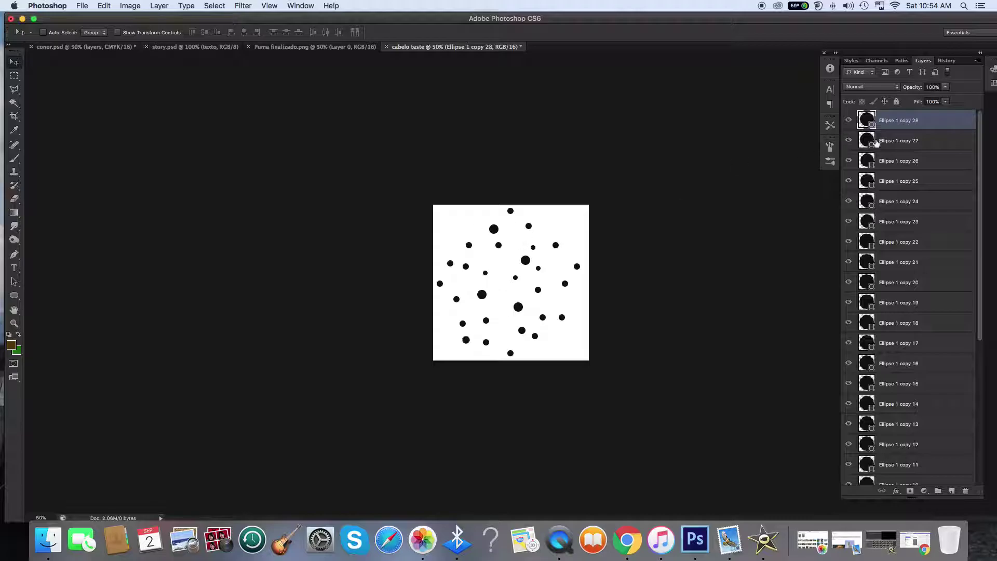
right_click(909, 122)
click(844, 152)
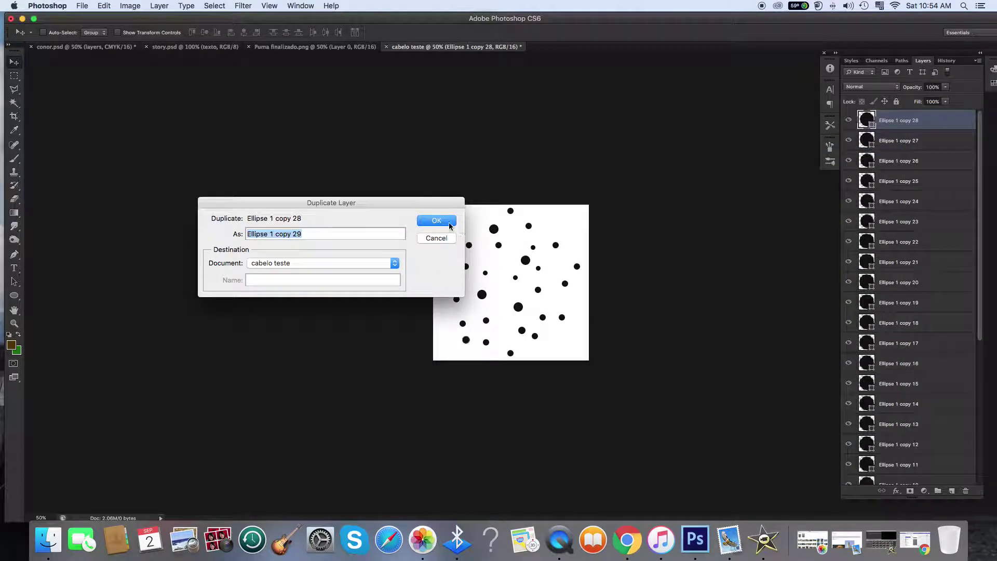
click(437, 221)
drag(475, 304, 500, 207)
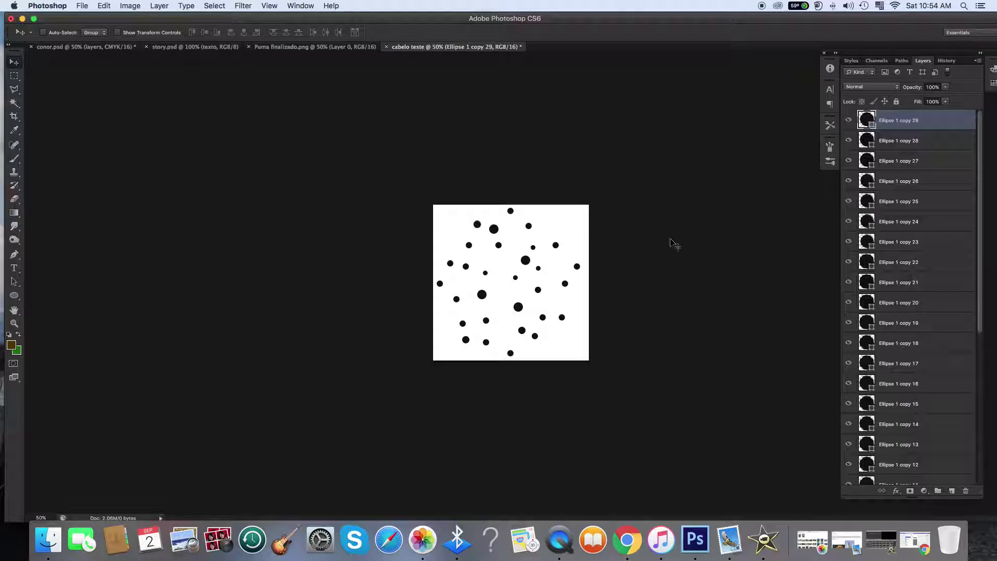
Define the dot pattern as a brush preset named "cabelo teste"
click(14, 323)
click(572, 307)
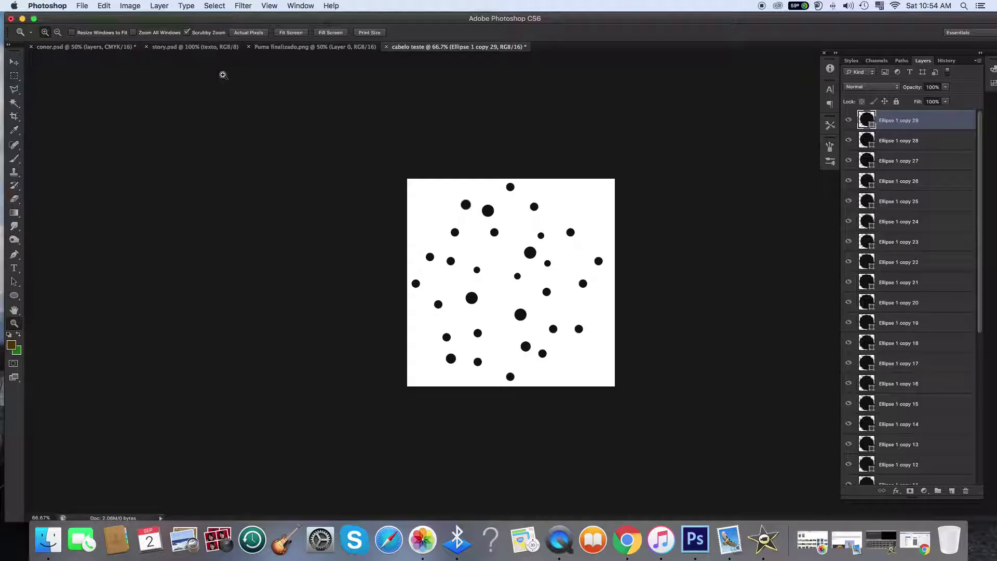
click(103, 6)
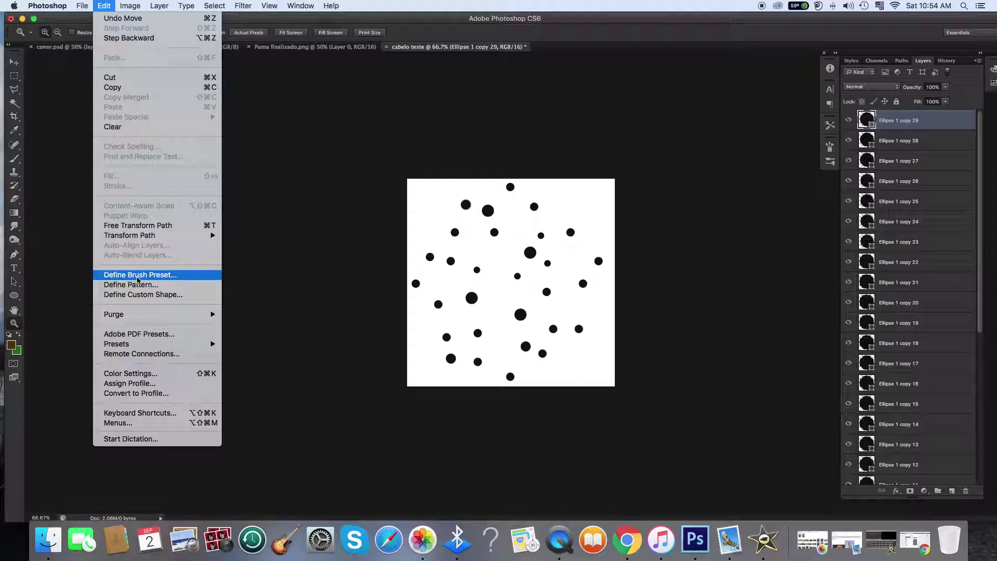
click(124, 279)
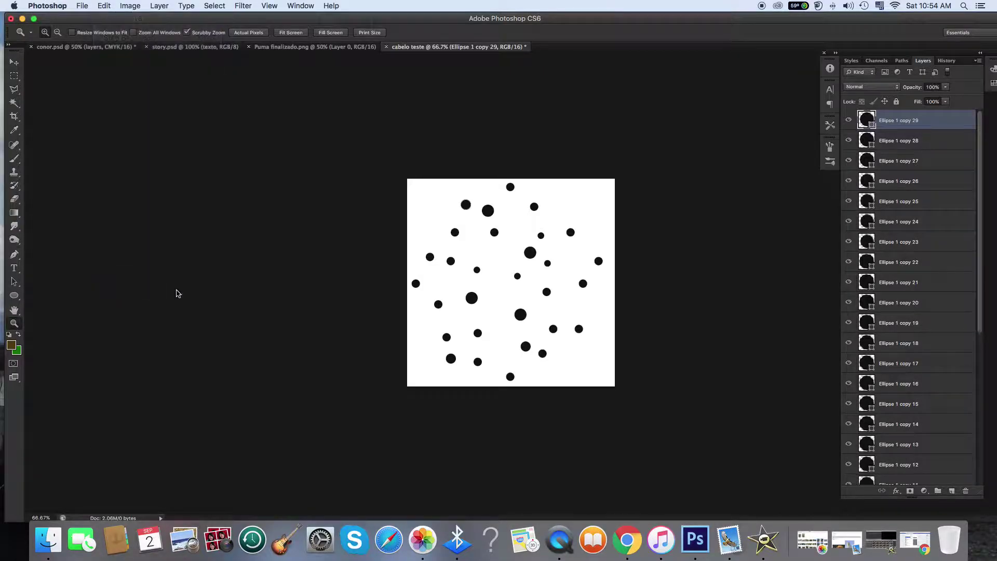
click(463, 247)
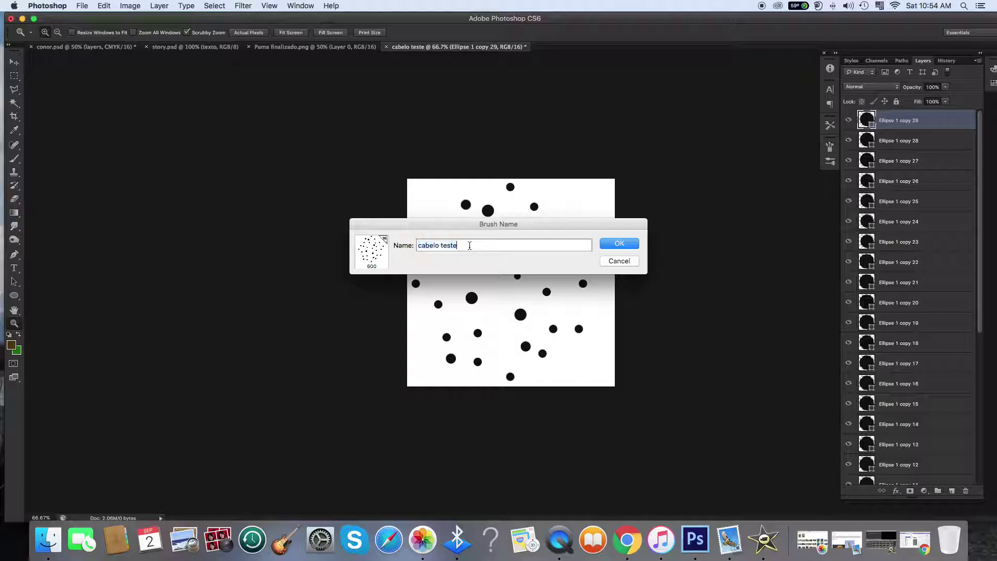
click(635, 245)
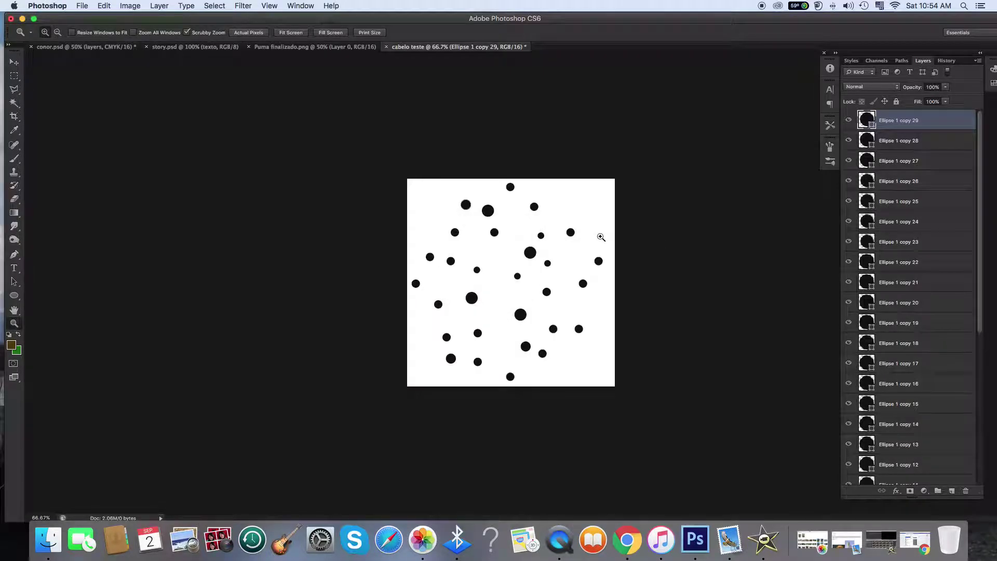
Create a new document named "cabelo" using the International Paper preset at A4 size
click(82, 5)
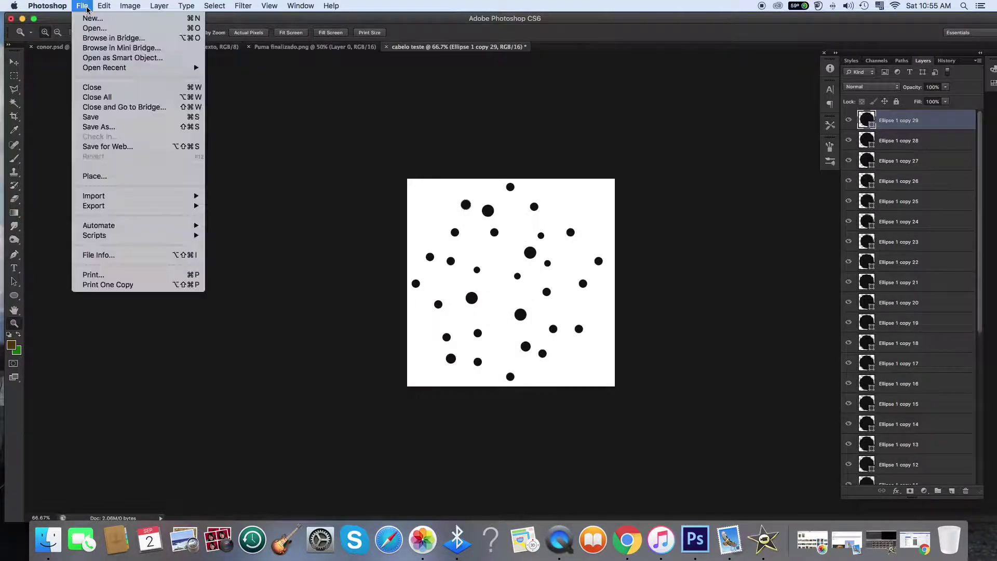
click(89, 20)
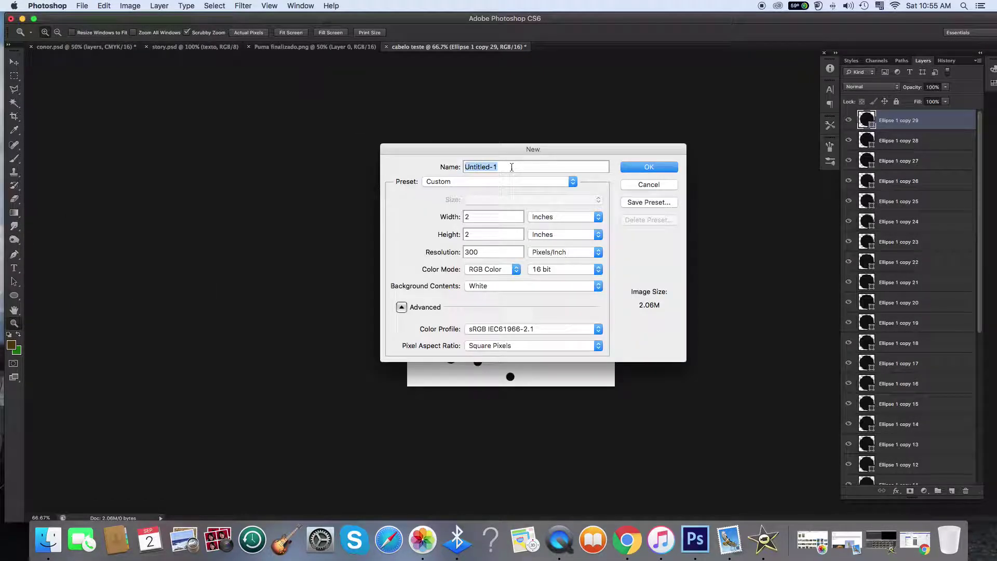
text(cabelo)
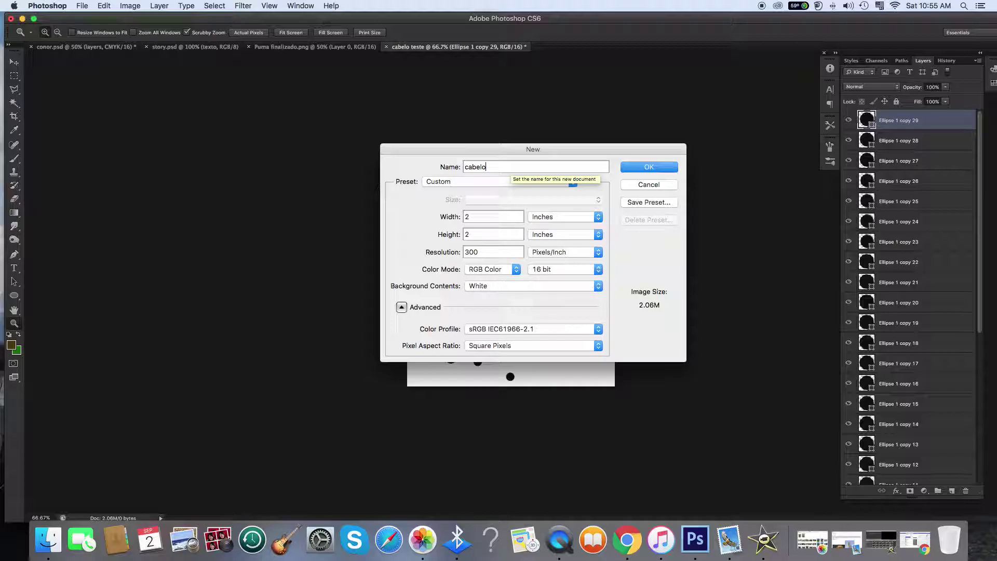
click(501, 182)
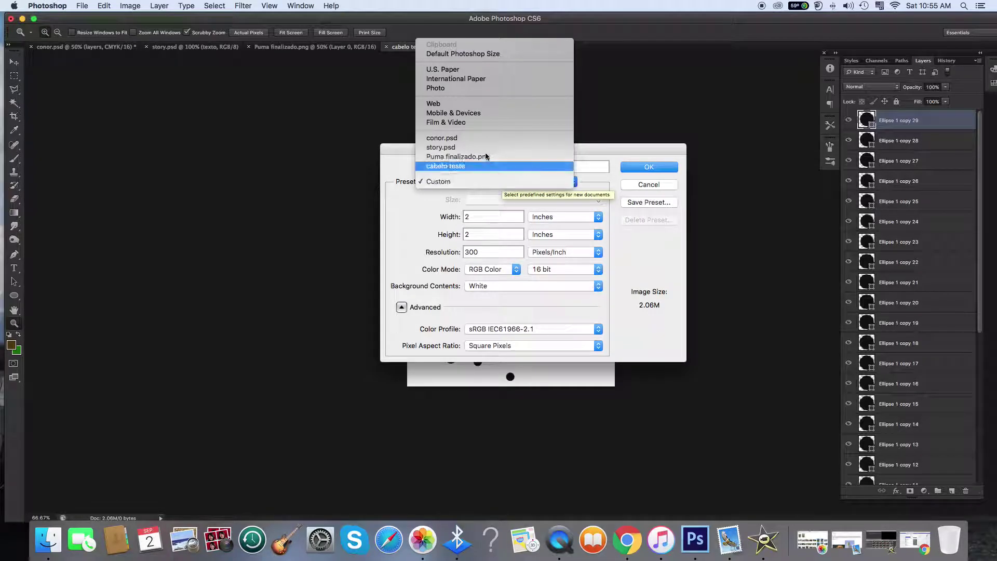
click(469, 81)
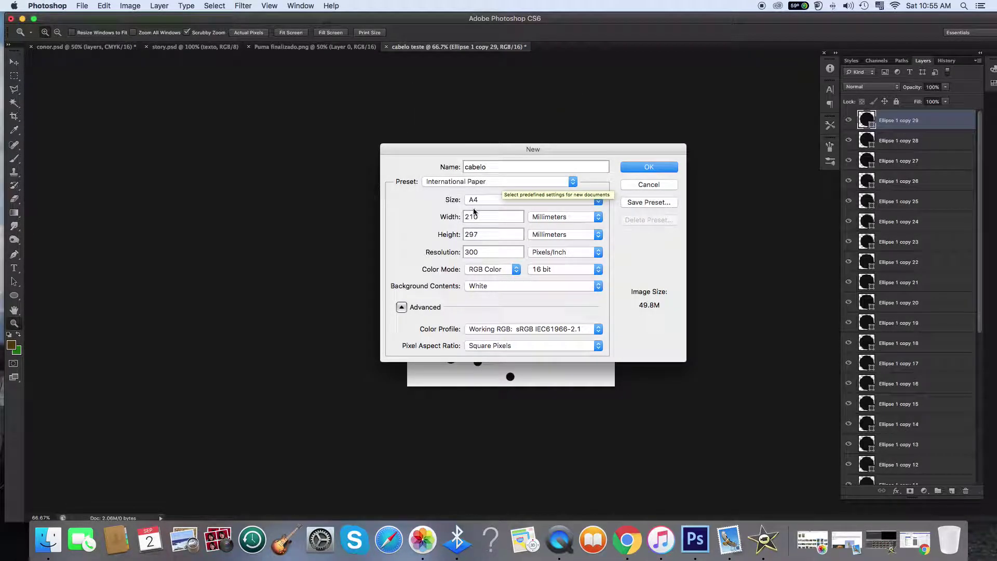
click(650, 167)
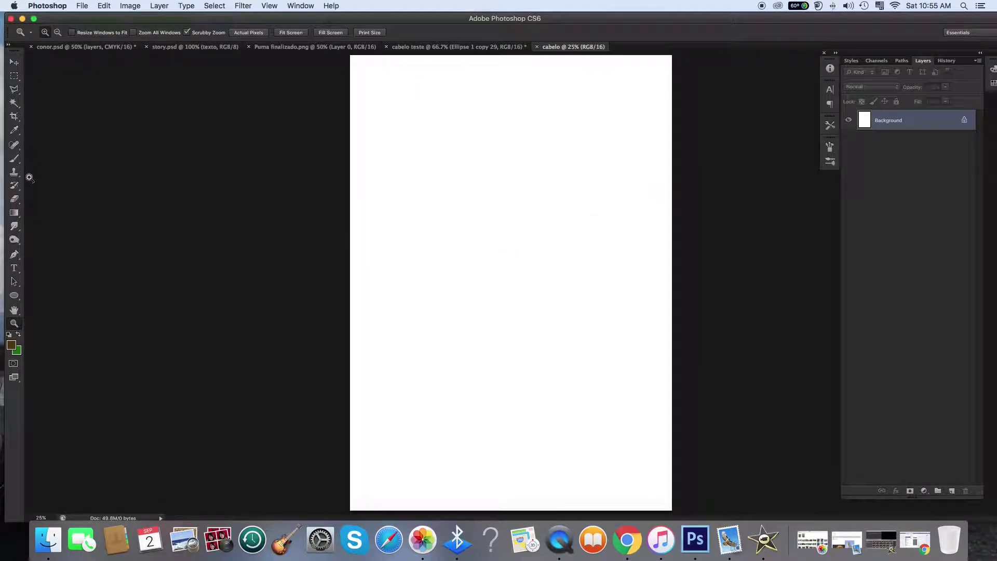
Examine the current 17 px brush's dotted tip outline over the blank page at high magnification
click(16, 159)
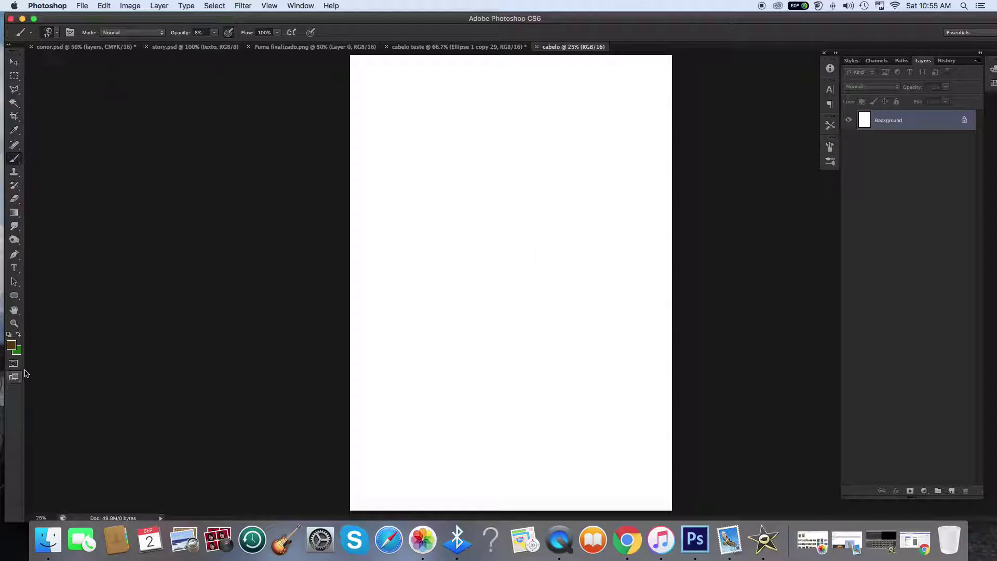
click(14, 324)
click(412, 250)
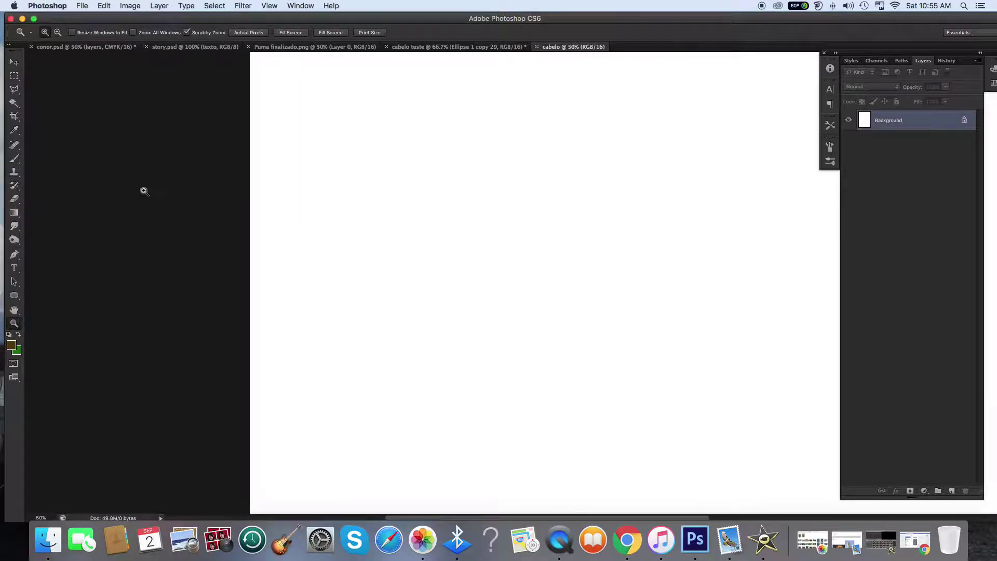
key(b)
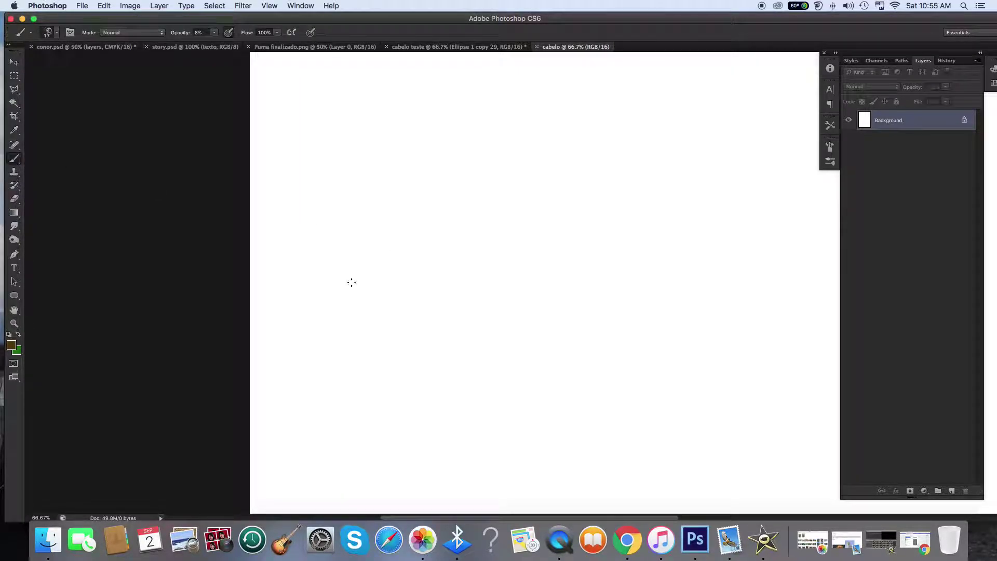
key(super+equal)
key(super+equal)
key(super+equal)
key(super+equal)
key(super+equal)
key(super+equal)
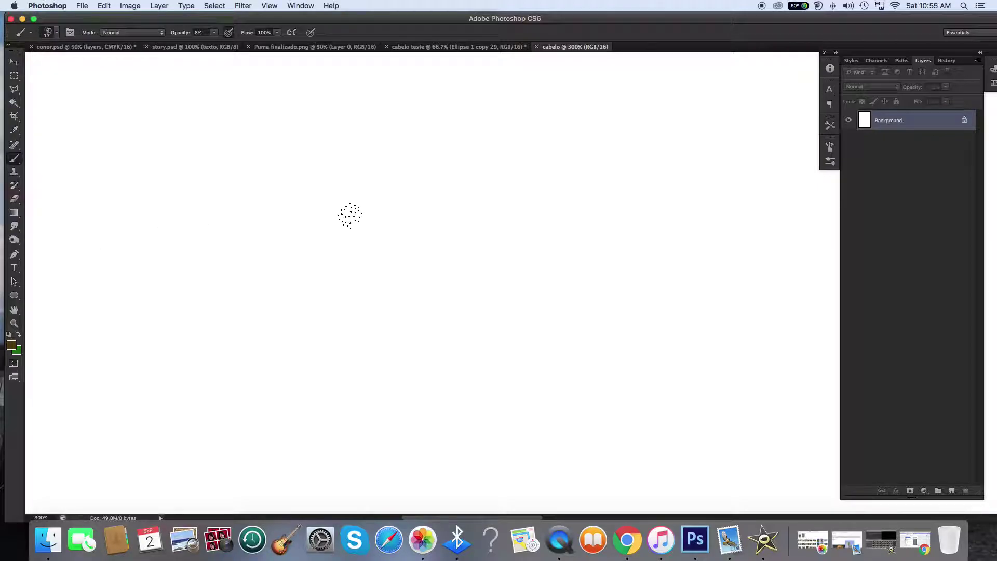
key(super+equal)
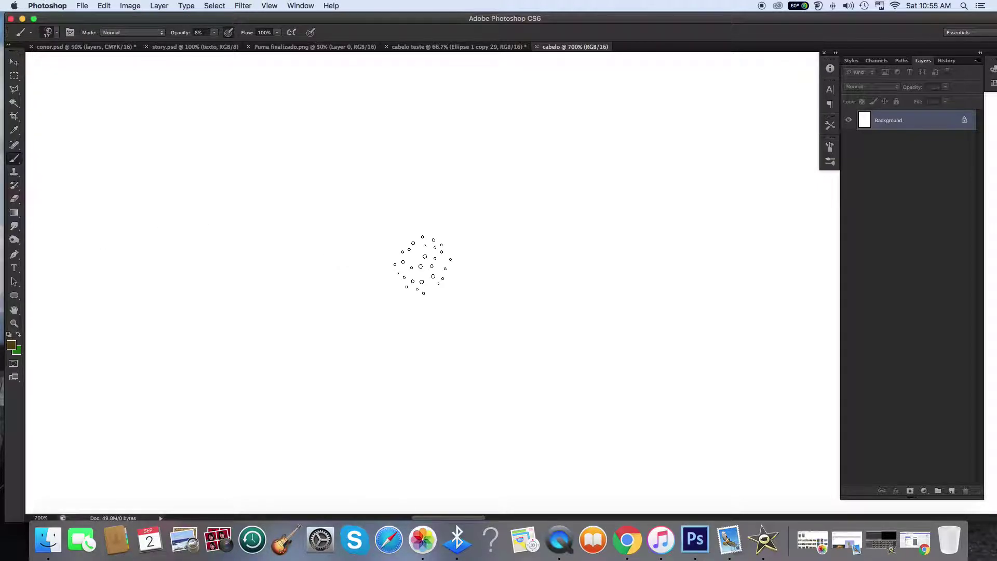
key(super+minus)
key(super+minus)
key(super+minus)
key(super+minus)
key(super+minus)
key(super+minus)
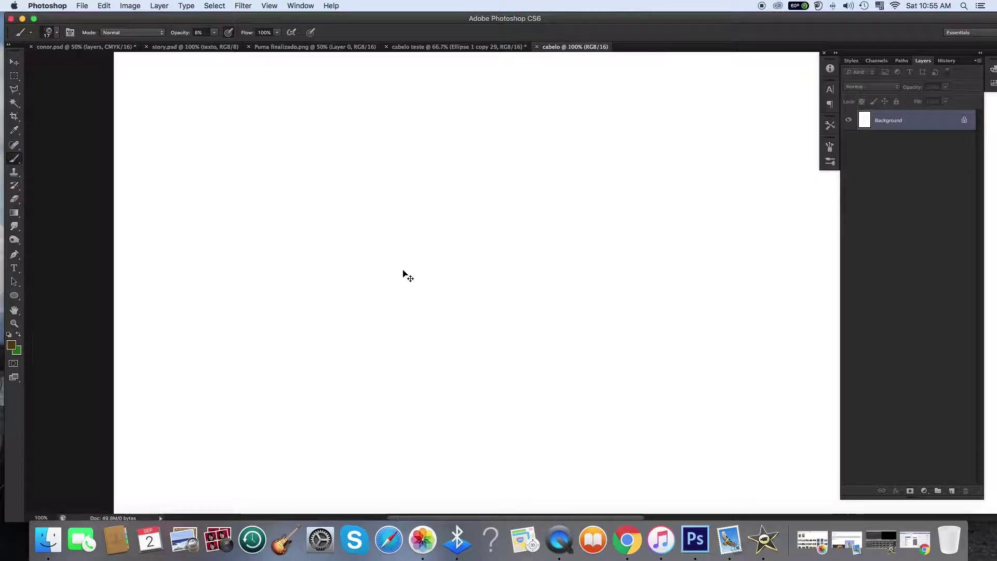
key(super+minus)
key(super+minus)
Choose the 600 px "cabelo teste" preset for the Brush tool
click(14, 323)
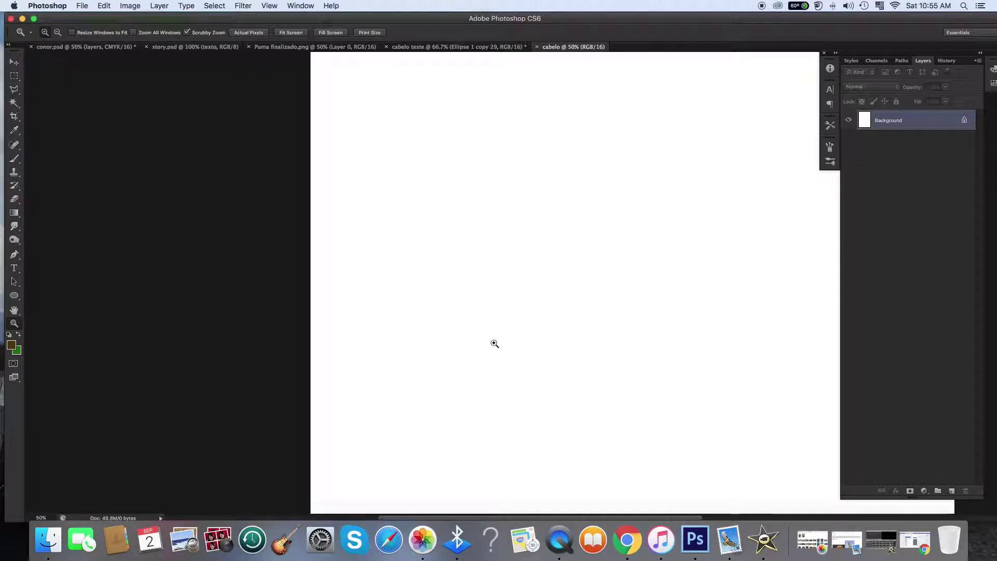
key(super+minus)
click(14, 159)
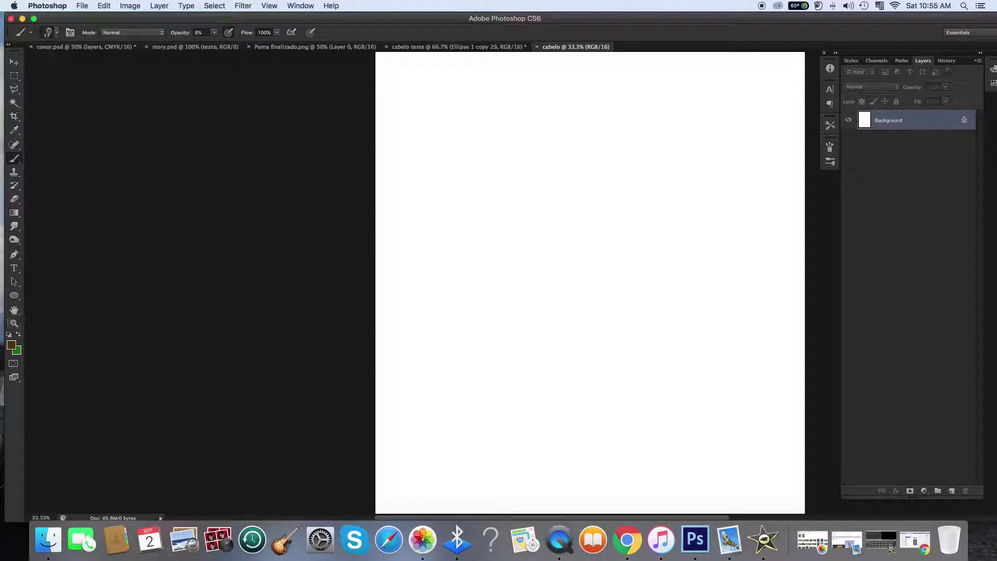
scroll(563, 223, right, 5)
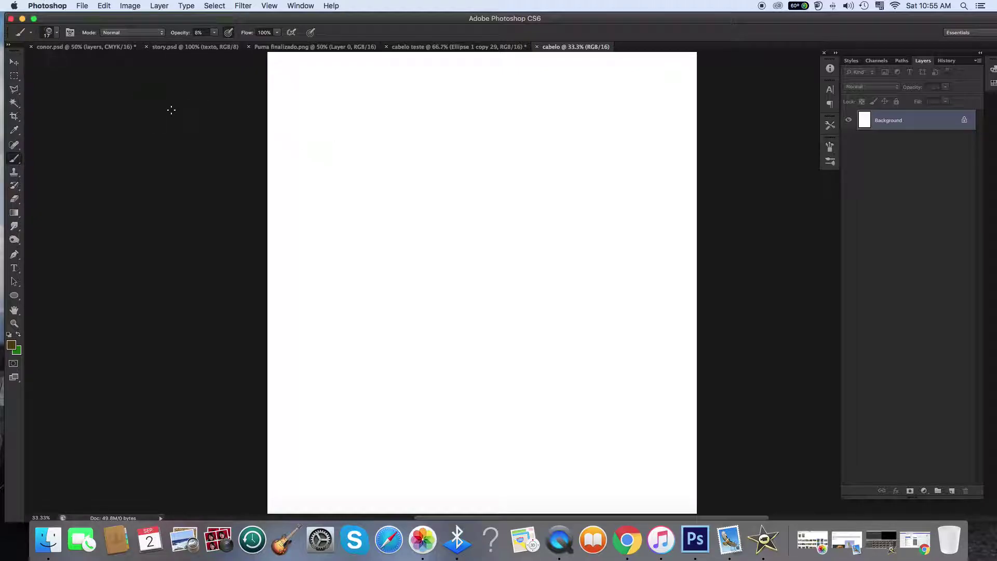
click(56, 34)
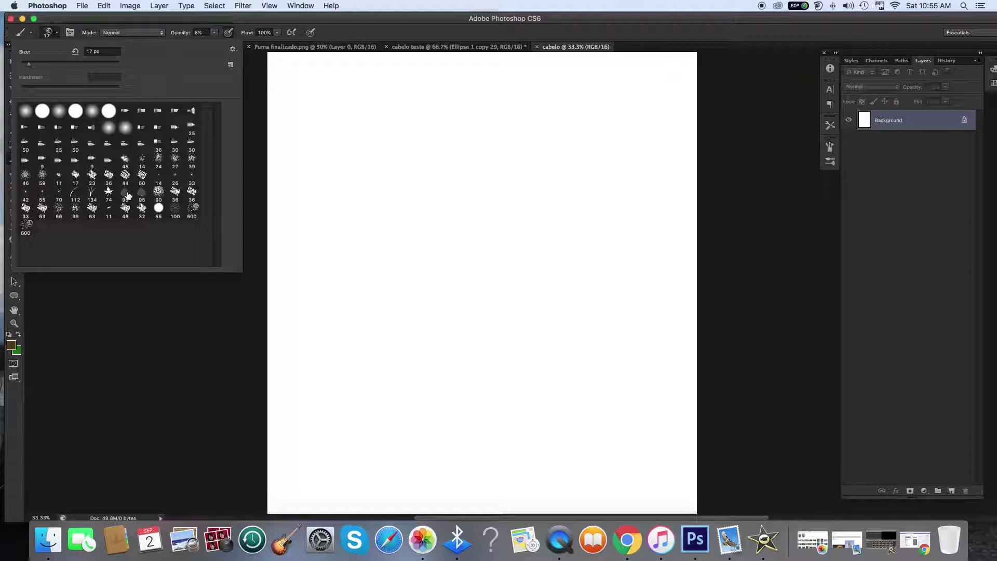
click(26, 229)
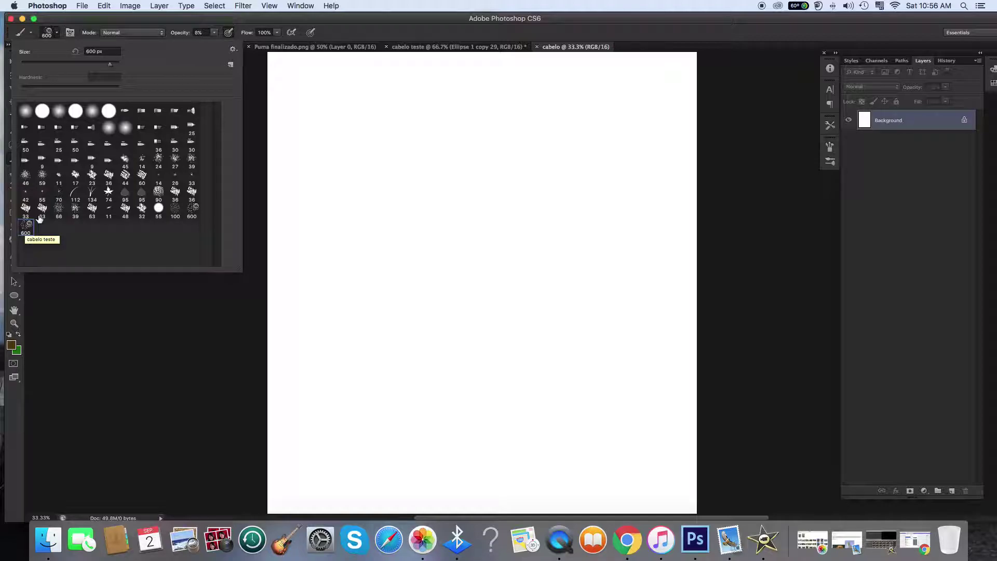
click(164, 24)
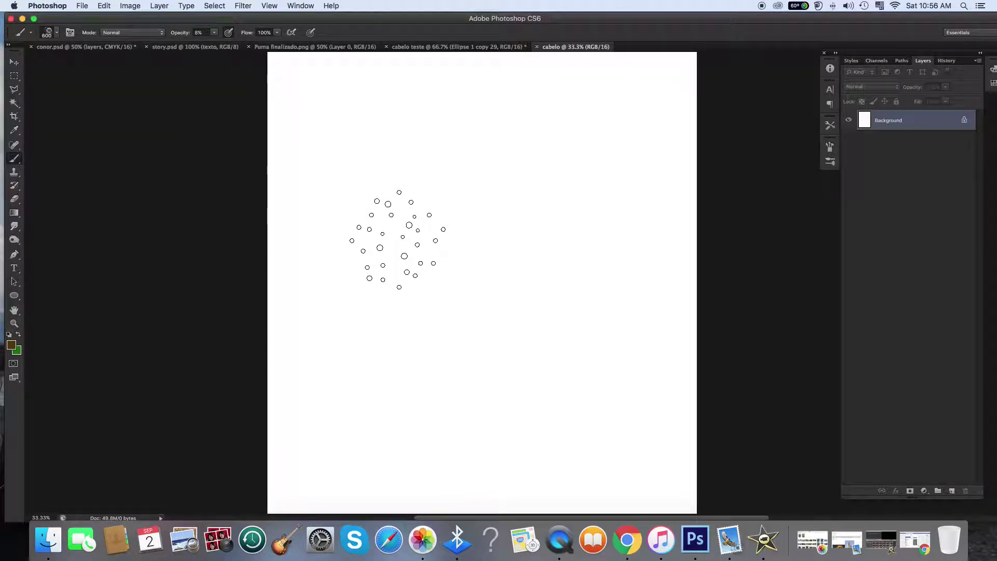
Set the brush opacity to 42% and try the dotted brush with test strokes on the page, undoing them
mouse_move(430, 264)
mouse_down()
mouse_move(454, 347)
mouse_move(427, 211)
mouse_move(411, 206)
mouse_up()
key(super+z)
click(212, 33)
click(233, 41)
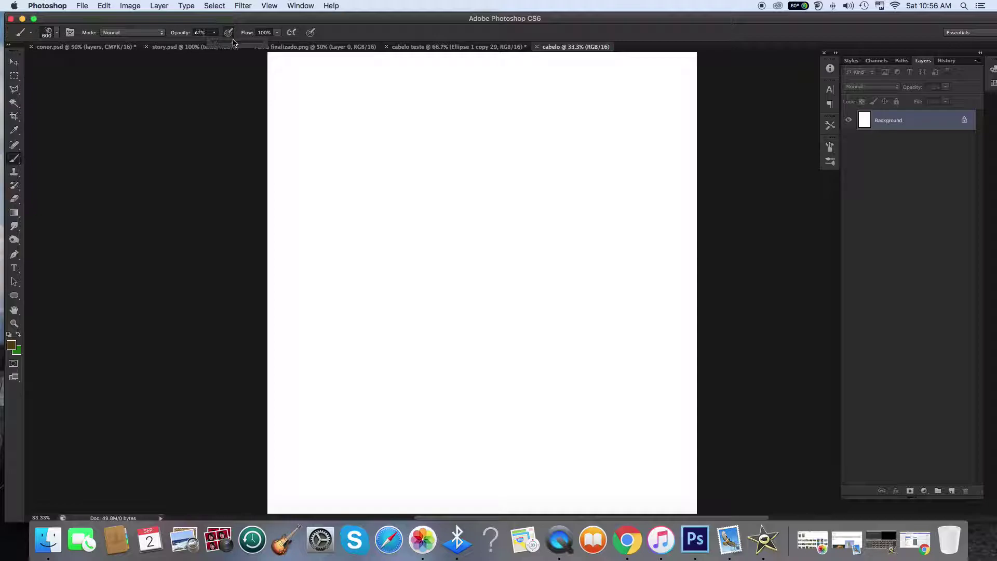
mouse_move(444, 194)
mouse_down()
mouse_move(475, 345)
mouse_move(432, 199)
mouse_move(478, 367)
mouse_move(409, 199)
mouse_move(465, 373)
mouse_move(422, 222)
mouse_move(421, 170)
mouse_move(466, 269)
mouse_move(487, 364)
mouse_move(405, 230)
mouse_move(395, 190)
mouse_move(444, 382)
mouse_move(403, 200)
mouse_move(487, 363)
mouse_move(436, 226)
mouse_move(431, 188)
mouse_up()
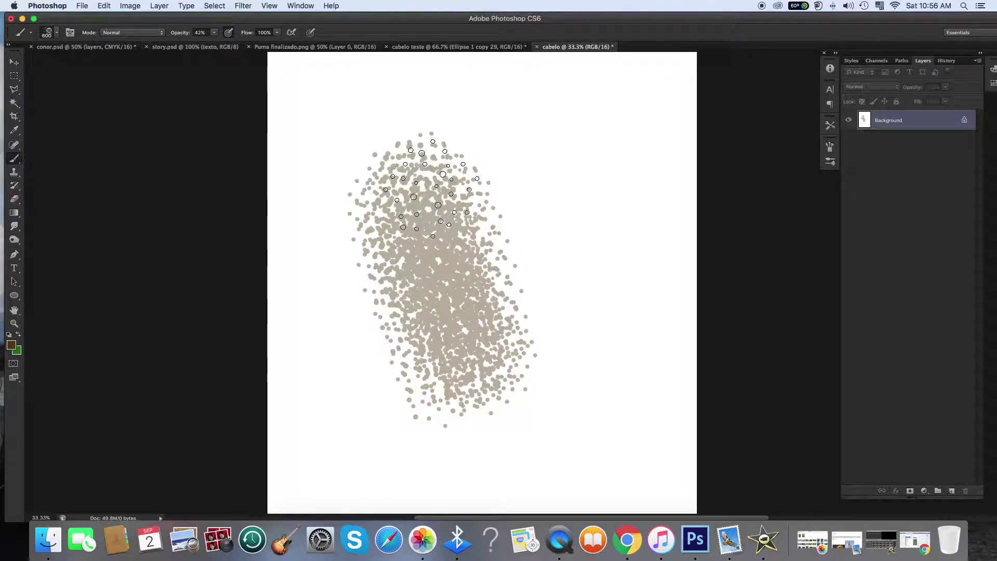
key(super+z)
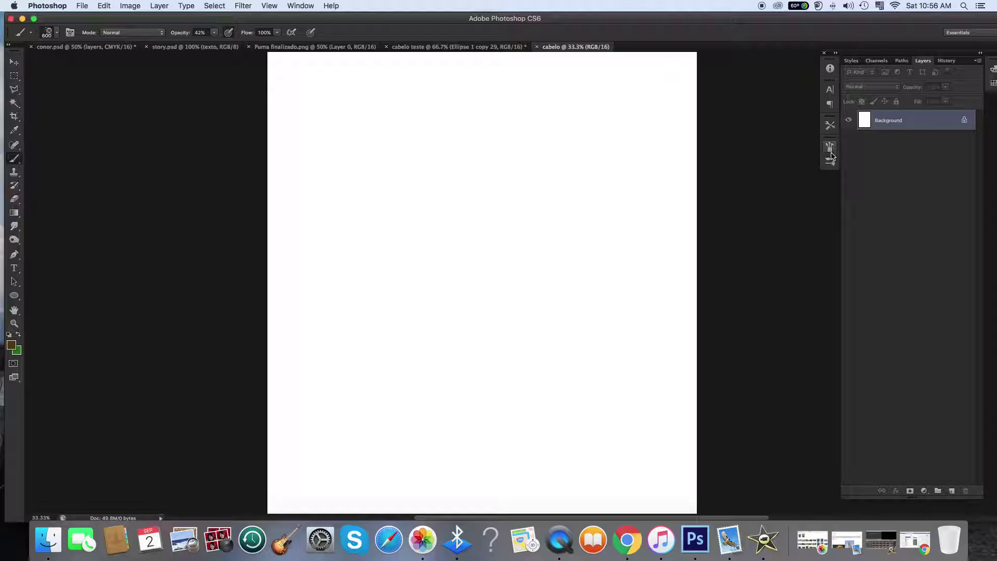
Set the spacing of the brush tip shape to 1%
click(302, 6)
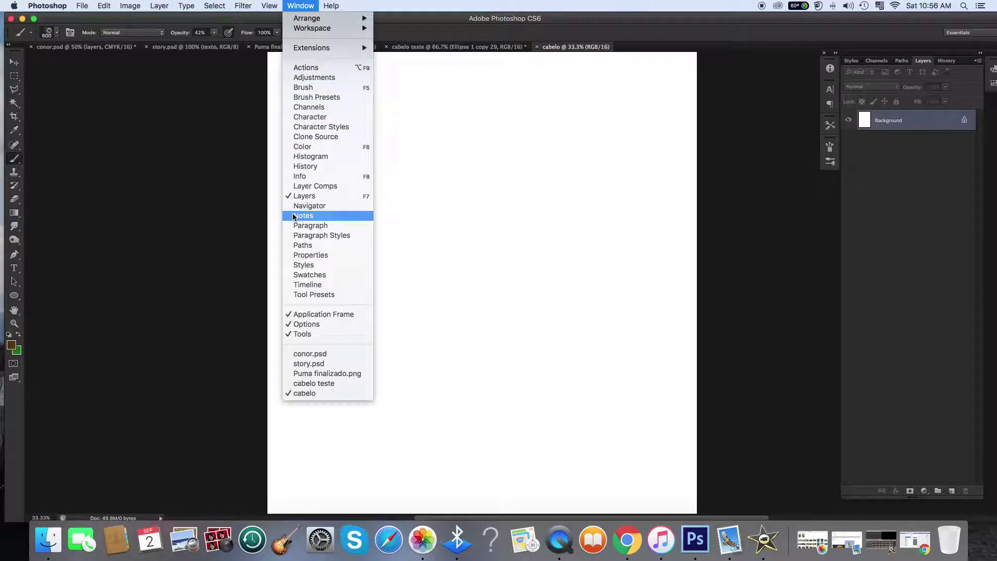
click(302, 98)
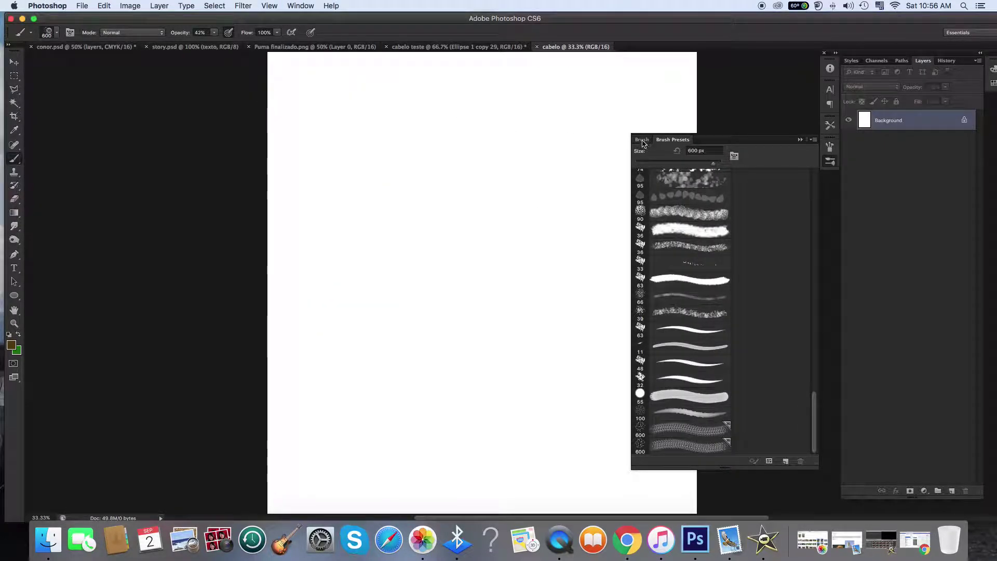
click(642, 140)
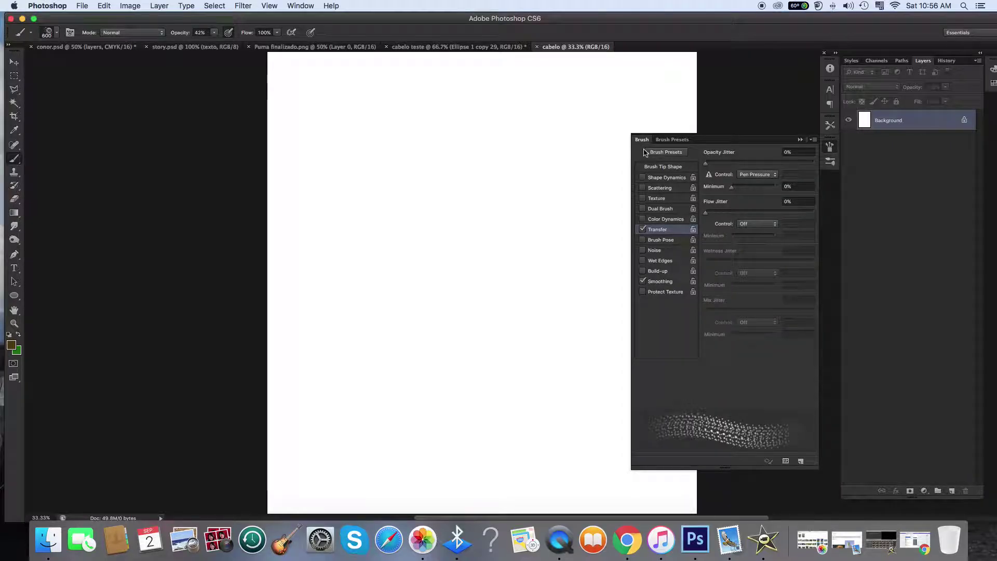
click(654, 167)
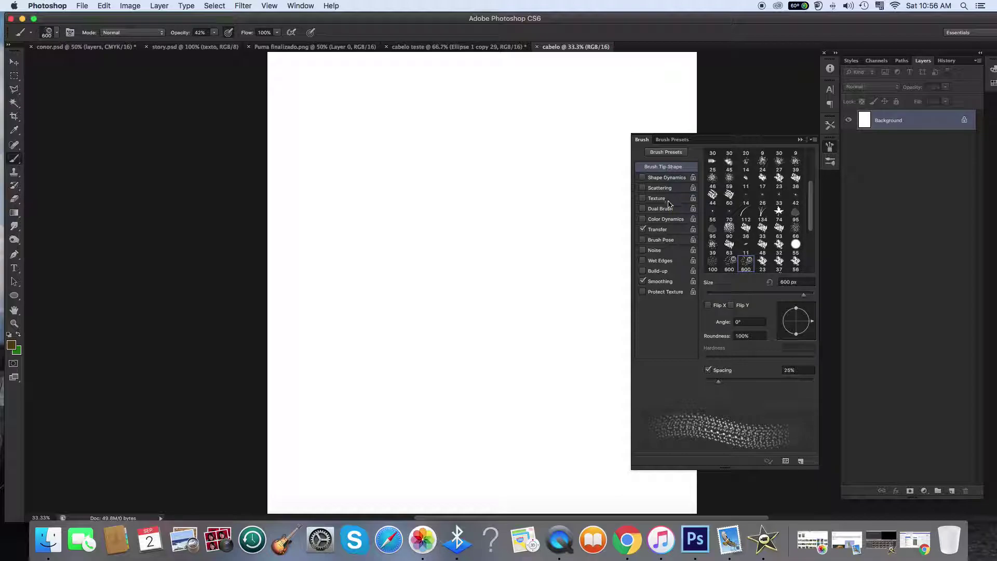
drag(720, 387, 705, 384)
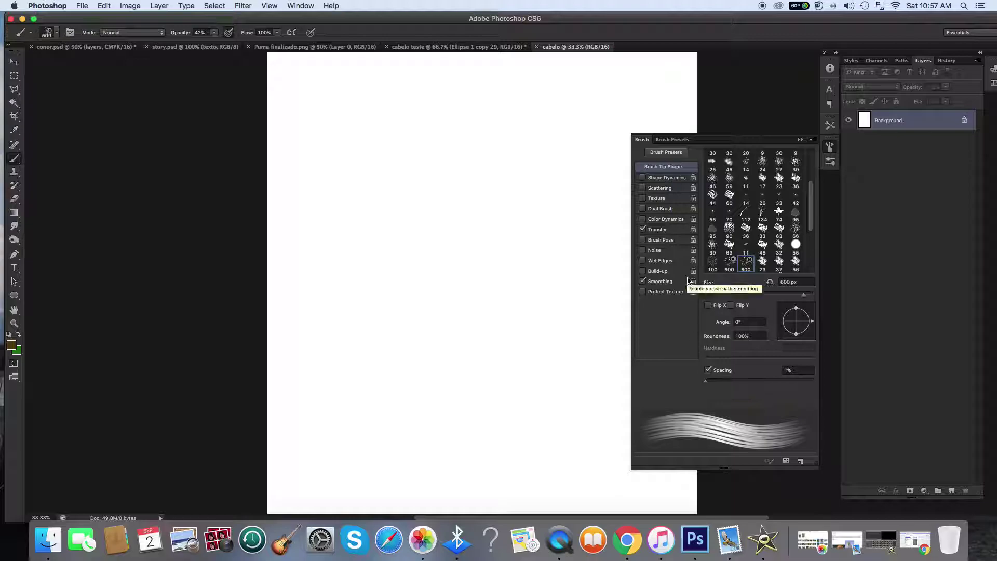
Set the opacity jitter control in the brush's Transfer settings to Pen Pressure
click(659, 229)
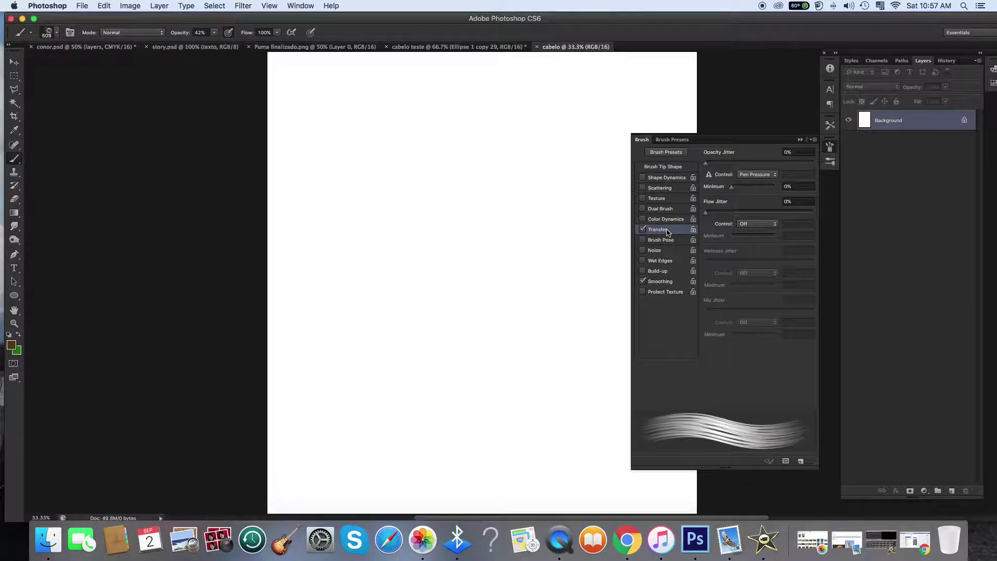
click(757, 176)
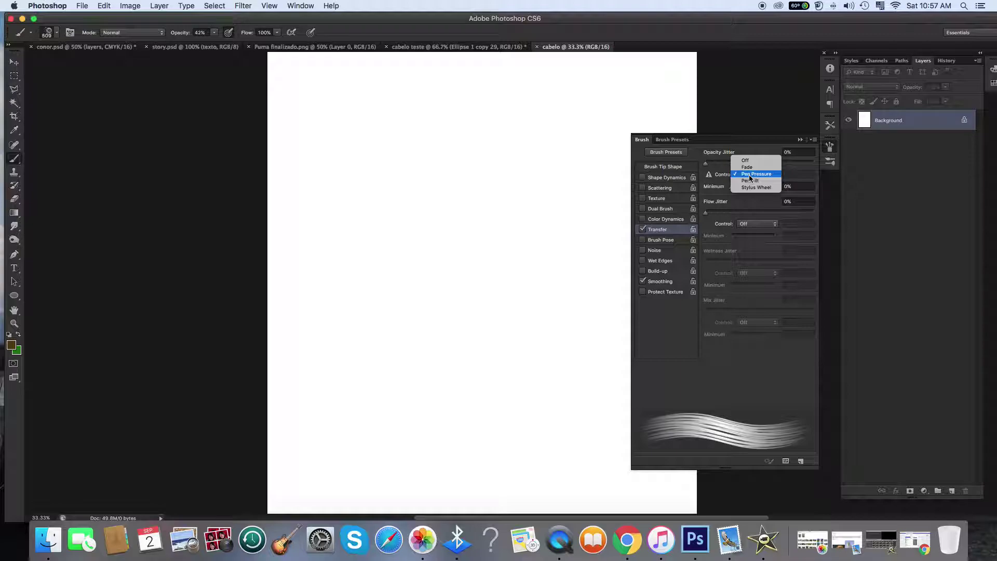
click(751, 175)
Try the large dotted brush with a dense vertical scribble in the middle of the page and undo it
mouse_move(412, 200)
mouse_down()
mouse_move(454, 392)
mouse_move(419, 159)
mouse_move(430, 319)
mouse_up()
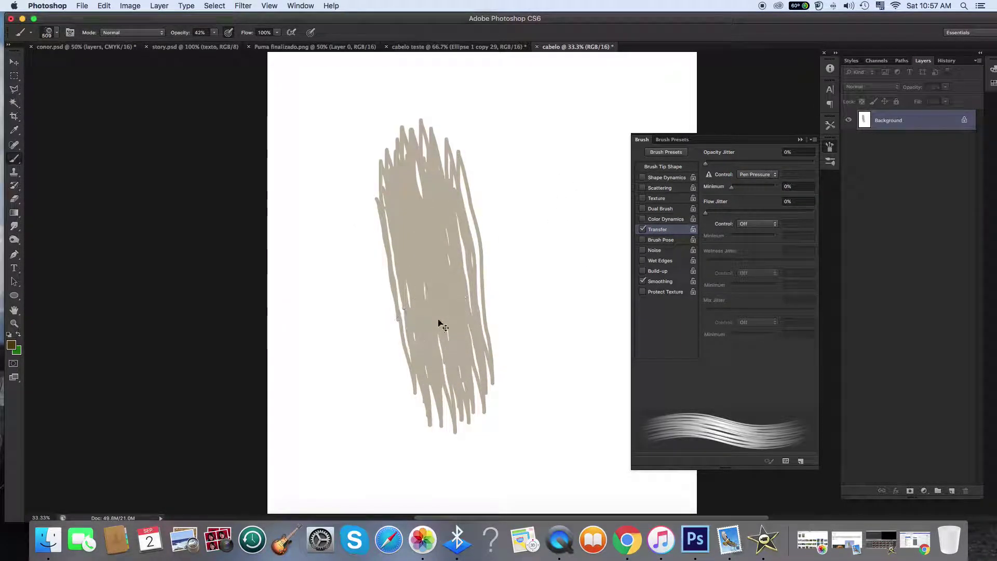
key(super+minus)
key(super+minus)
key(shift+super+s)
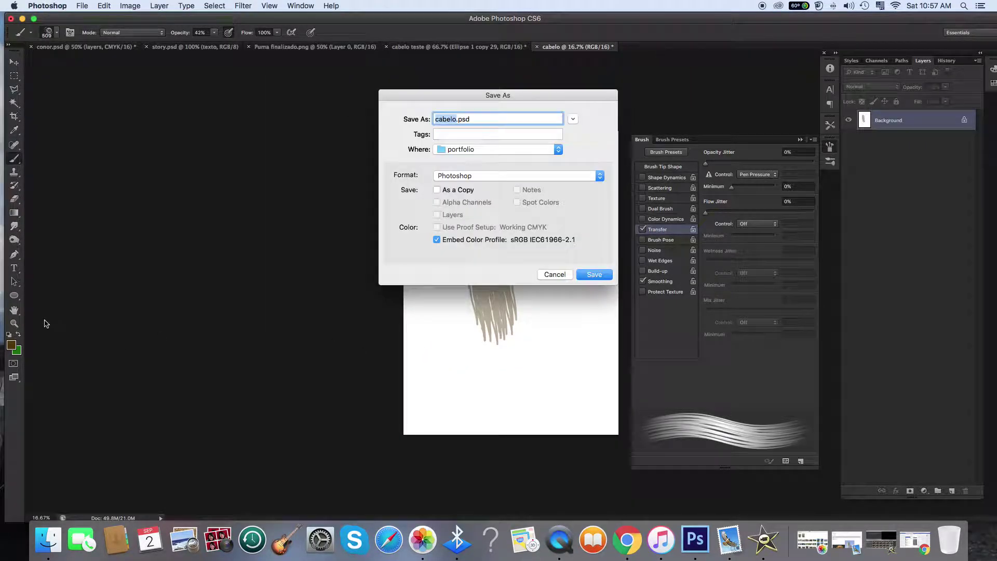
click(547, 278)
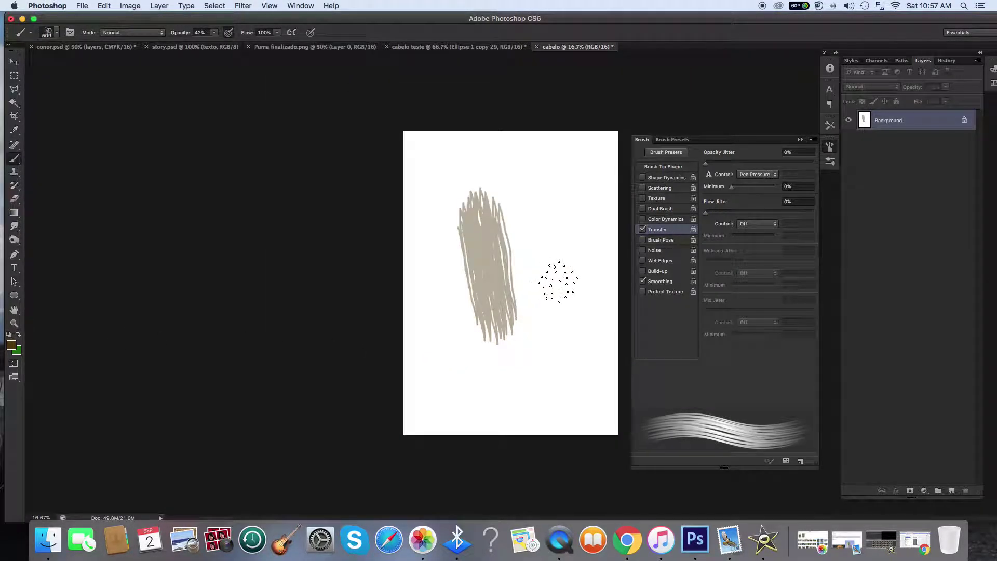
key(super+z)
Reduce the size of the hair brush to 89 px for the Brush tool
click(14, 323)
click(513, 273)
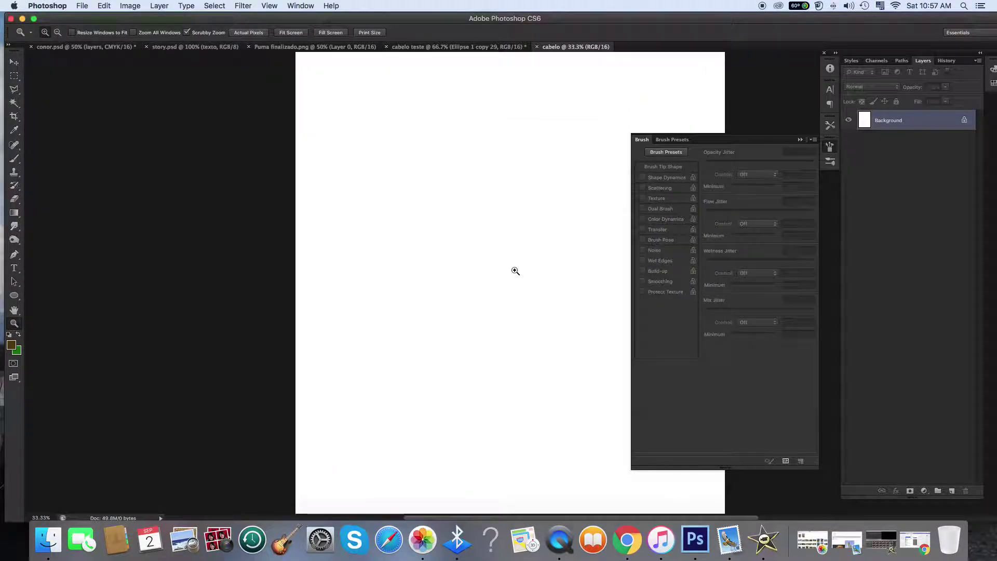
click(486, 251)
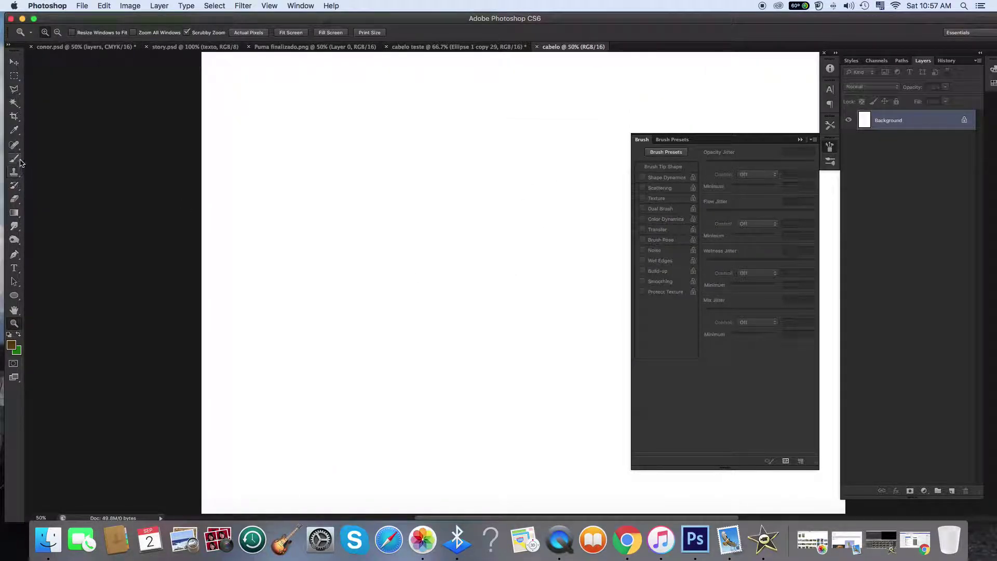
click(14, 158)
click(56, 37)
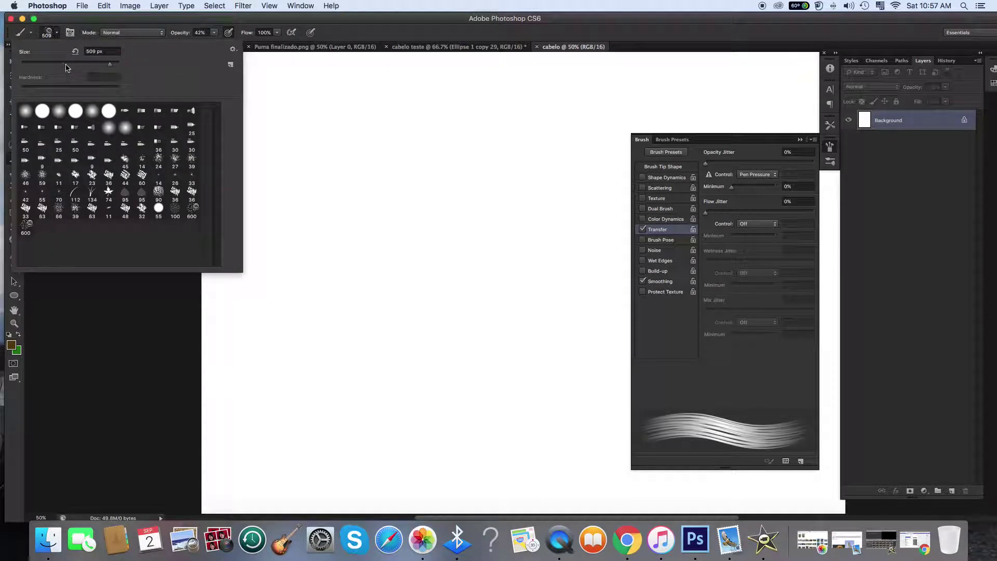
click(66, 64)
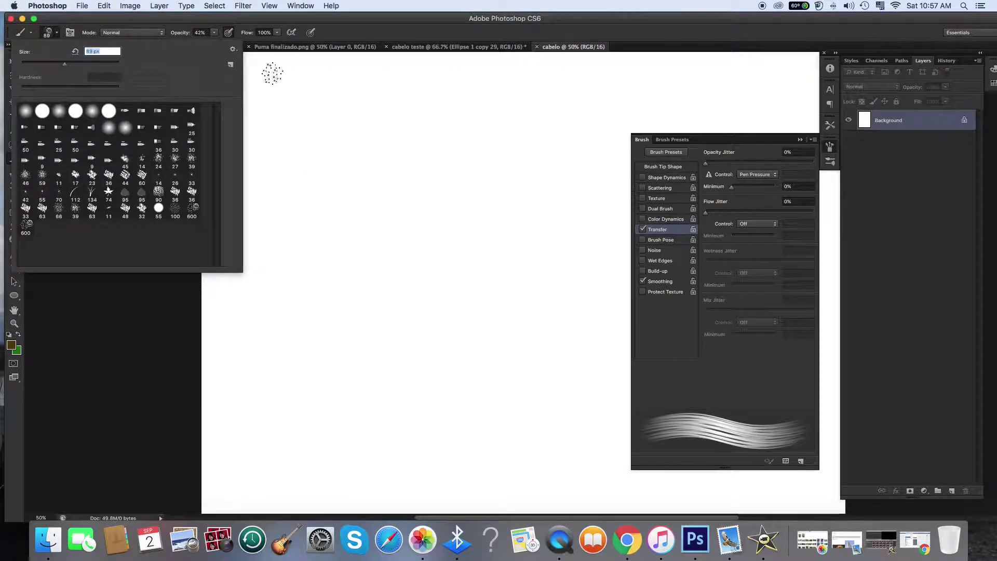
Lower the brush opacity to 13% and try one vertical test stroke, undoing it
click(215, 32)
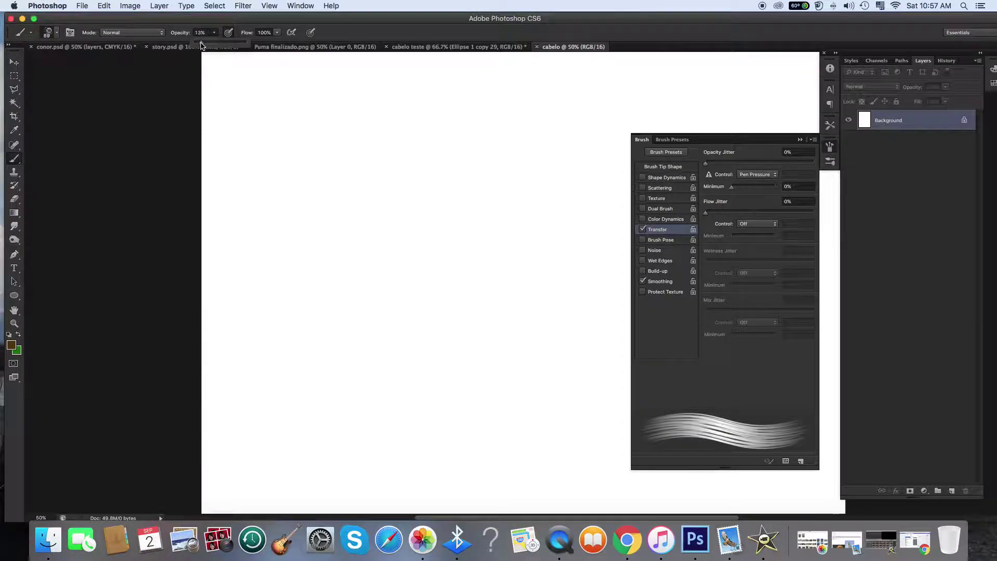
drag(333, 156, 337, 291)
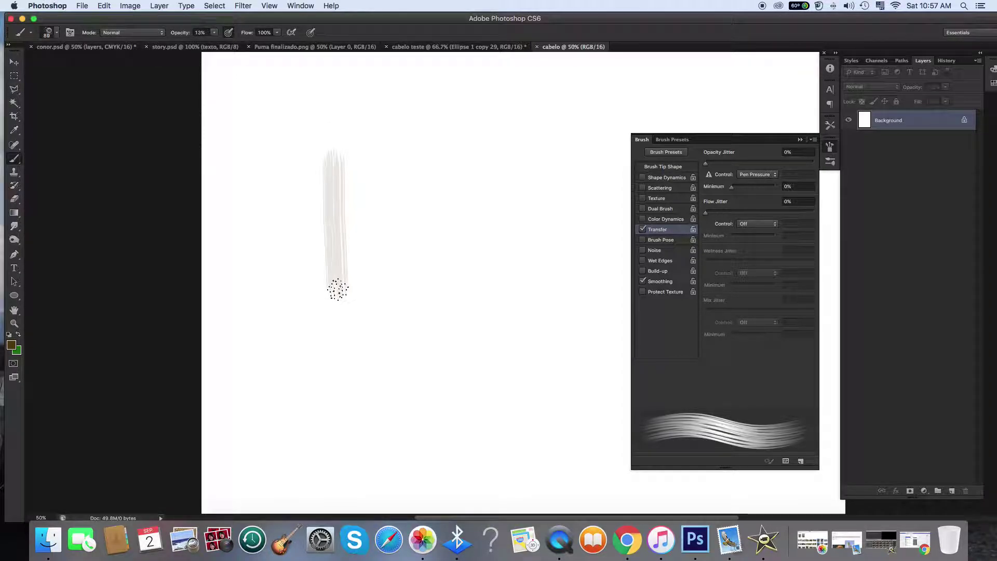
key(super+z)
Lower the brush opacity to 8% and paint a faint vertical hair stroke, undoing the first two attempts
click(215, 33)
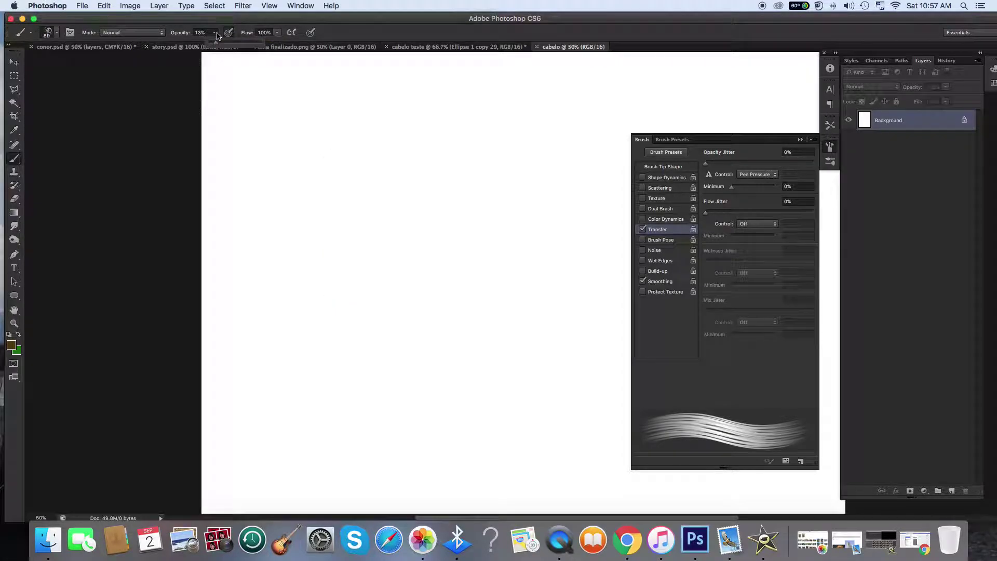
drag(215, 46, 213, 46)
drag(337, 154, 370, 330)
key(super+z)
drag(368, 156, 395, 278)
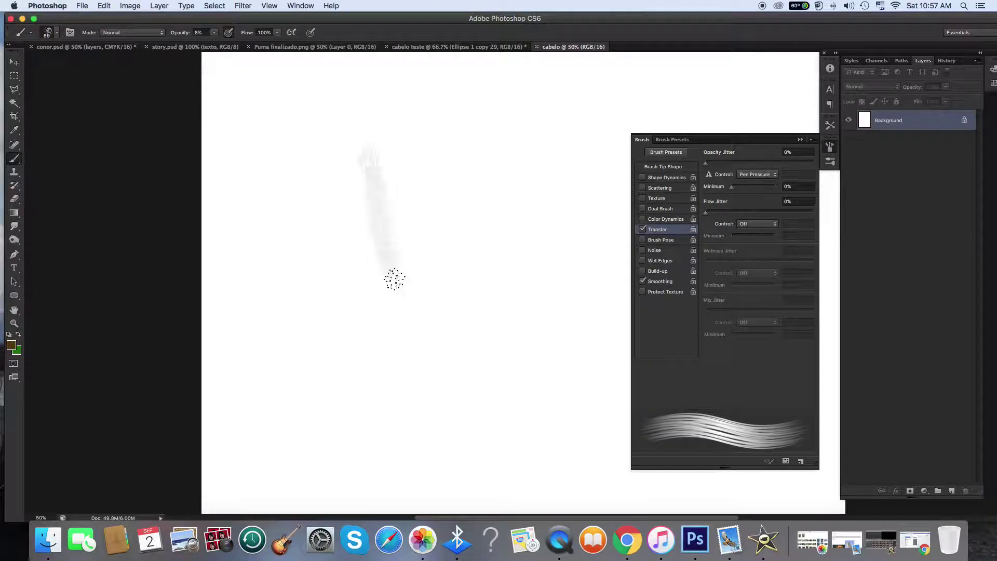
key(super+z)
drag(368, 171, 385, 302)
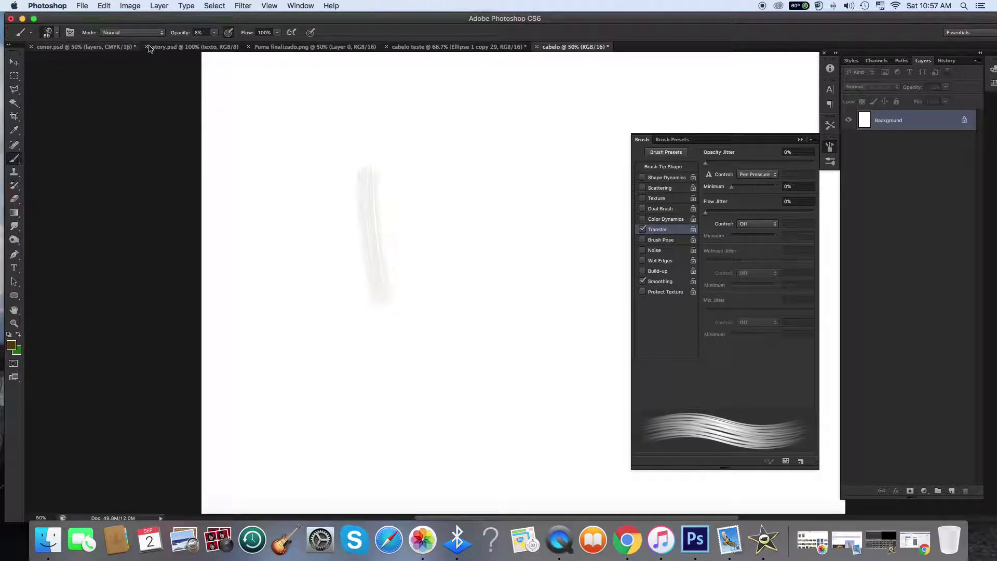
Set the brush opacity to 4% and build up a lock of hair with overlapping vertical strokes
click(214, 34)
drag(214, 44, 212, 44)
drag(373, 171, 386, 299)
mouse_move(364, 160)
mouse_down()
mouse_move(380, 283)
mouse_move(359, 159)
mouse_move(358, 320)
mouse_move(366, 178)
mouse_move(377, 272)
mouse_move(354, 164)
mouse_move(351, 301)
mouse_up()
drag(347, 188, 361, 307)
mouse_move(330, 165)
mouse_down()
mouse_move(329, 238)
mouse_move(342, 243)
mouse_move(330, 168)
mouse_move(340, 290)
mouse_move(334, 166)
mouse_move(350, 292)
mouse_move(320, 183)
mouse_move(347, 323)
mouse_move(341, 171)
mouse_move(358, 300)
mouse_move(339, 176)
mouse_move(342, 295)
mouse_up()
drag(329, 167, 338, 307)
mouse_move(369, 157)
mouse_down()
mouse_move(379, 276)
mouse_move(386, 264)
mouse_move(352, 167)
mouse_move(353, 306)
mouse_up()
drag(328, 166, 344, 321)
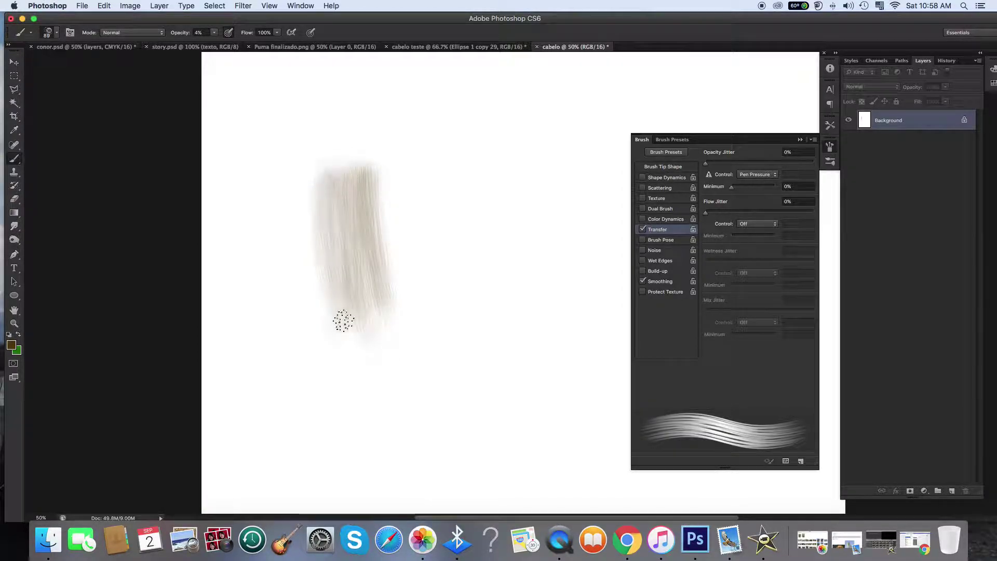
mouse_move(334, 170)
mouse_down()
mouse_move(334, 208)
mouse_move(363, 330)
mouse_up()
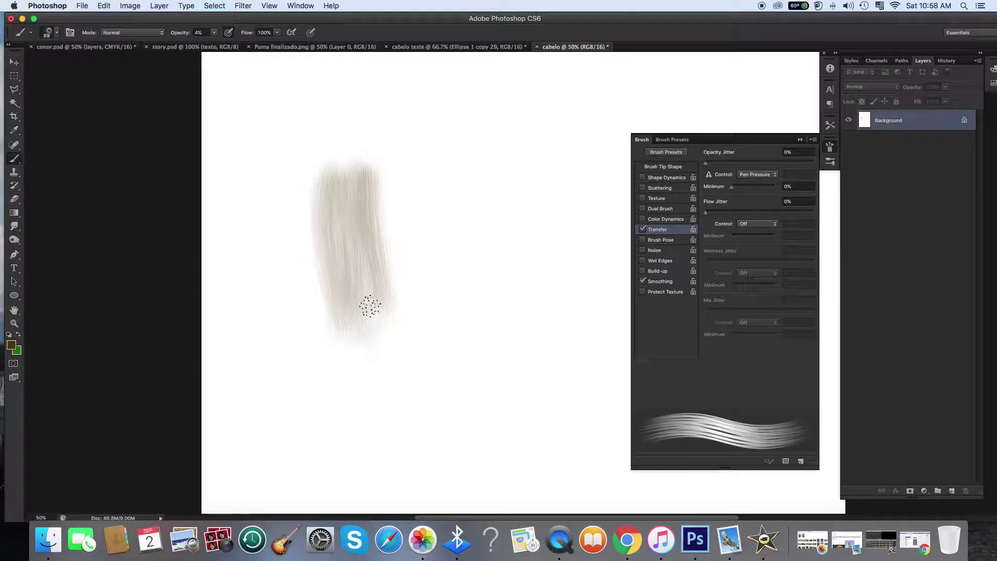
drag(361, 175, 385, 324)
drag(384, 262, 388, 289)
mouse_move(363, 165)
mouse_down()
mouse_move(397, 295)
mouse_move(372, 169)
mouse_move(380, 308)
mouse_up()
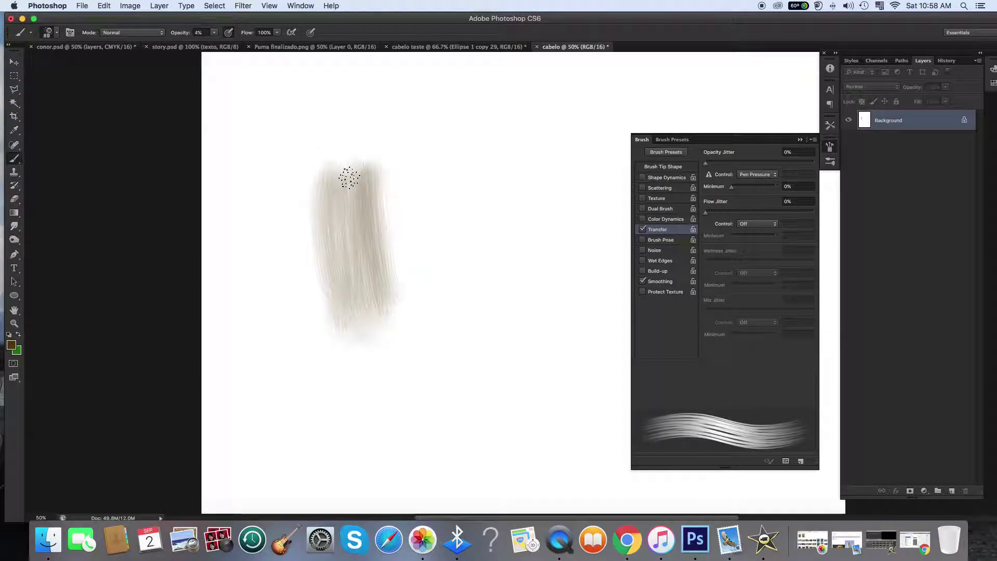
Change the foreground color to the lighter brown #7b5006 and paint it over the lock of hair
click(11, 345)
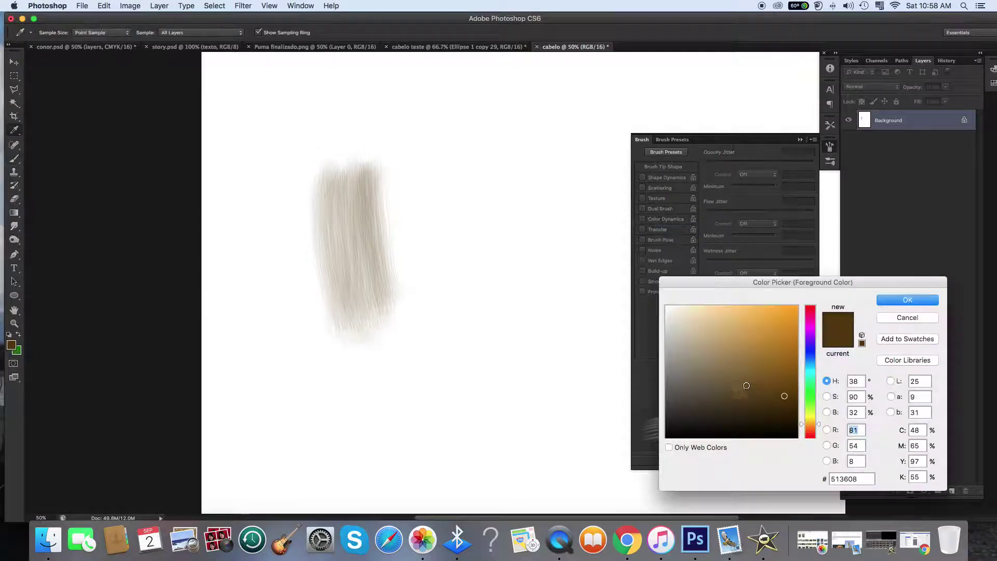
click(792, 375)
click(908, 300)
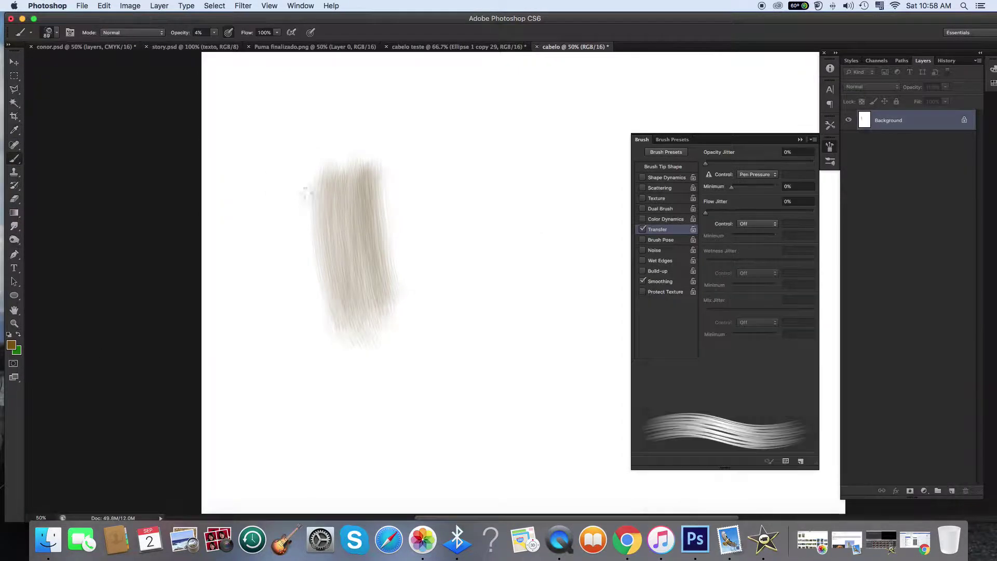
mouse_move(368, 172)
mouse_down()
mouse_move(370, 259)
mouse_move(348, 167)
mouse_move(358, 263)
mouse_move(338, 169)
mouse_move(340, 250)
mouse_move(352, 174)
mouse_move(367, 182)
mouse_move(373, 287)
mouse_move(351, 173)
mouse_move(356, 263)
mouse_move(330, 169)
mouse_move(362, 220)
mouse_move(383, 318)
mouse_move(339, 169)
mouse_move(355, 212)
mouse_move(376, 297)
mouse_move(325, 165)
mouse_move(388, 263)
mouse_move(388, 246)
mouse_move(350, 179)
mouse_move(383, 312)
mouse_move(350, 189)
mouse_move(334, 175)
mouse_move(361, 307)
mouse_move(321, 220)
mouse_move(363, 316)
mouse_move(329, 188)
mouse_move(339, 275)
mouse_up()
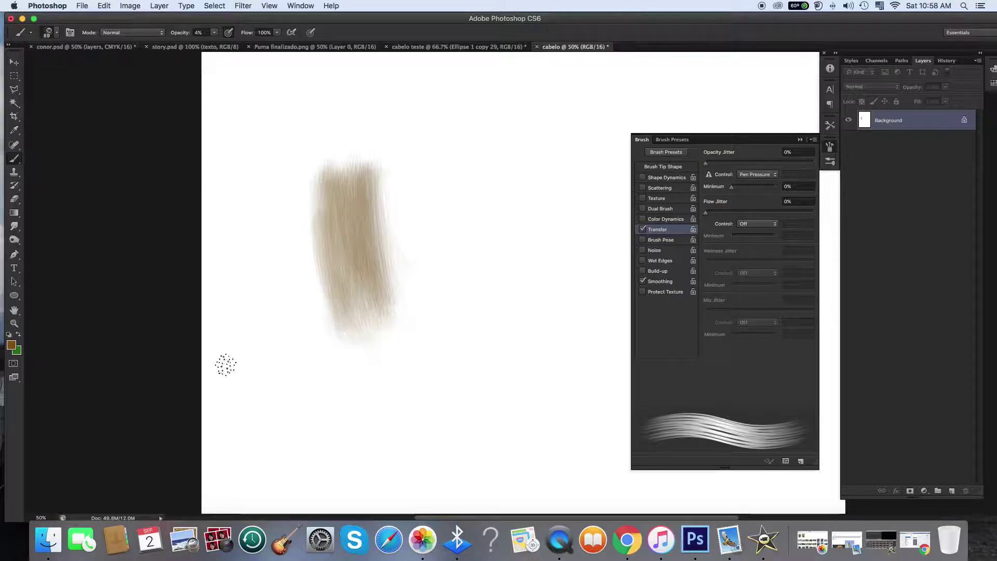
Choose a darker brown foreground color and shade the left side and center of the hair lock with long strokes
click(13, 349)
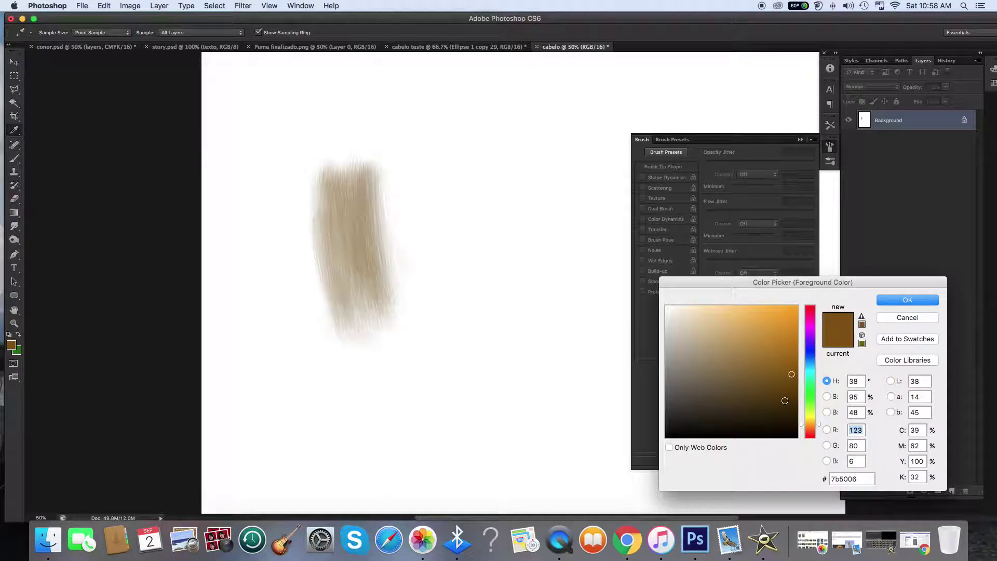
click(886, 300)
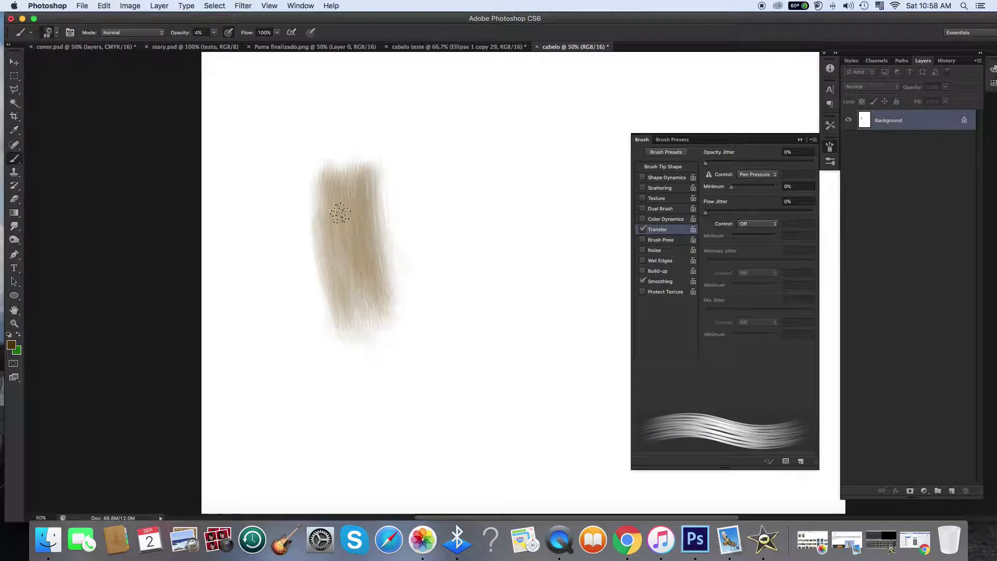
mouse_move(341, 310)
mouse_down()
mouse_move(324, 181)
mouse_move(370, 320)
mouse_move(340, 253)
mouse_move(361, 309)
mouse_move(342, 263)
mouse_move(329, 198)
mouse_move(350, 303)
mouse_move(324, 177)
mouse_move(343, 294)
mouse_move(324, 196)
mouse_move(340, 269)
mouse_move(370, 318)
mouse_move(318, 165)
mouse_move(335, 287)
mouse_move(342, 300)
mouse_move(321, 192)
mouse_move(365, 305)
mouse_move(330, 171)
mouse_move(352, 319)
mouse_up()
key(super+1)
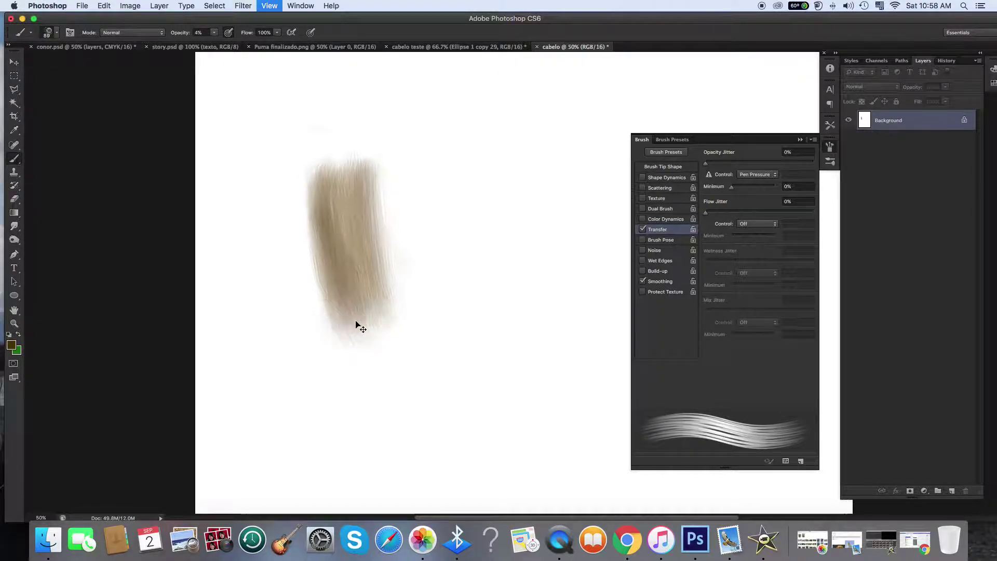
scroll(356, 320, left, 5)
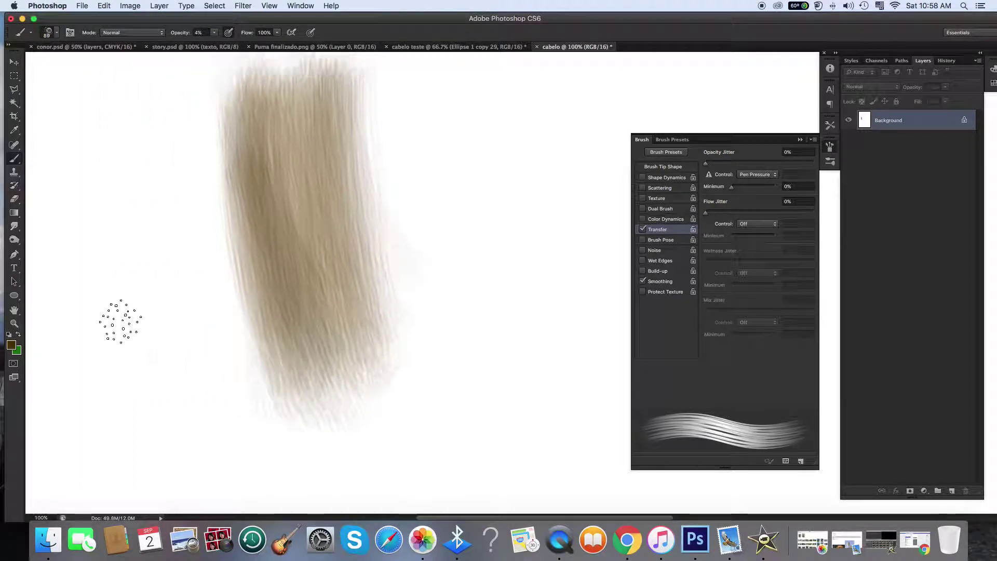
scroll(221, 282, up, 4)
mouse_move(221, 281)
mouse_down()
mouse_move(264, 278)
mouse_move(305, 413)
mouse_move(255, 190)
mouse_move(255, 294)
mouse_move(291, 447)
mouse_move(268, 190)
mouse_move(350, 424)
mouse_move(329, 150)
mouse_move(345, 365)
mouse_move(314, 325)
mouse_move(295, 232)
mouse_move(331, 392)
mouse_move(280, 185)
mouse_move(293, 332)
mouse_move(345, 474)
mouse_up()
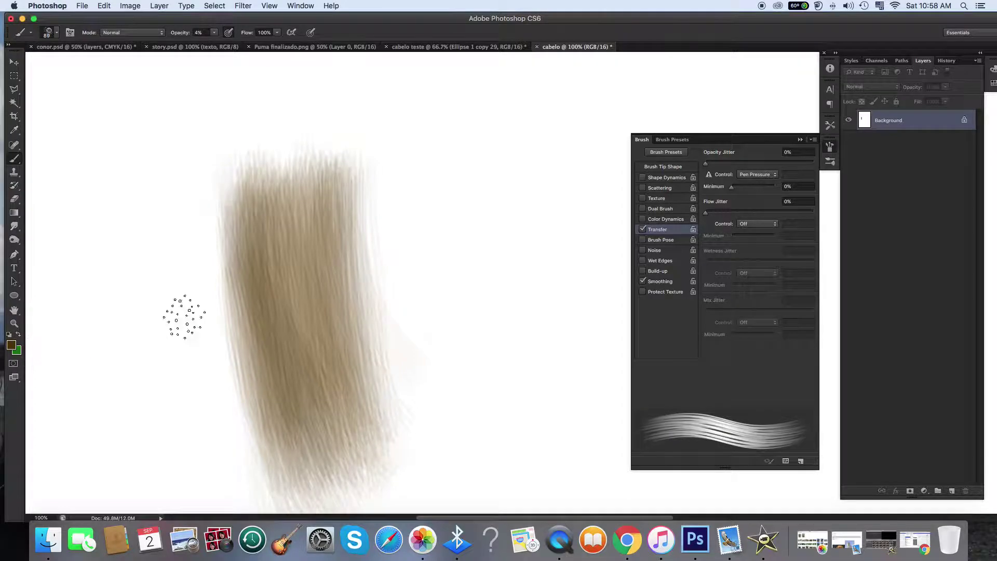
mouse_move(274, 300)
mouse_down()
mouse_move(305, 347)
mouse_move(240, 212)
mouse_move(280, 384)
mouse_move(328, 492)
mouse_move(291, 182)
mouse_up()
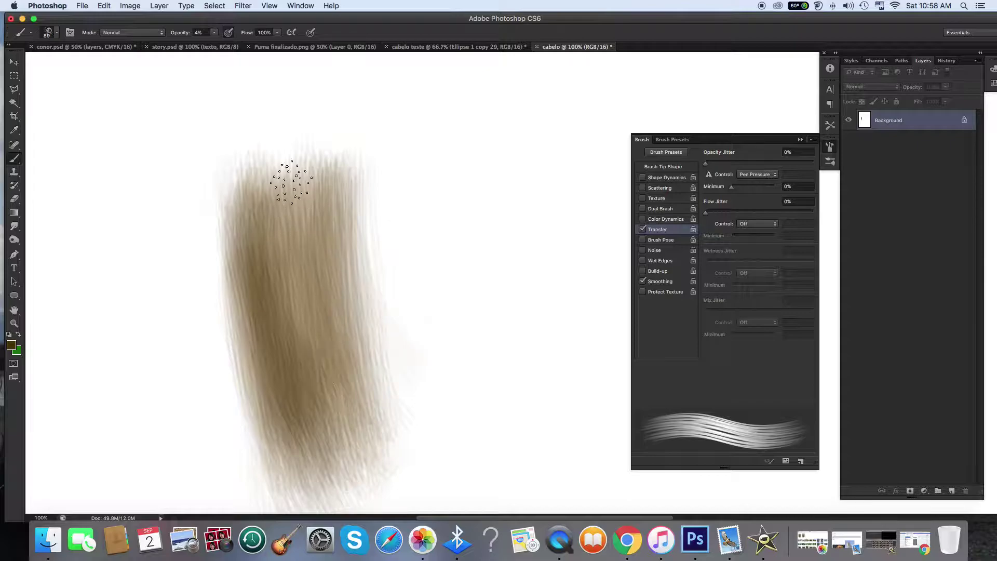
Change the foreground color to brown #764f0b and paint lighter strands down the middle of the hair lock
click(11, 345)
click(785, 375)
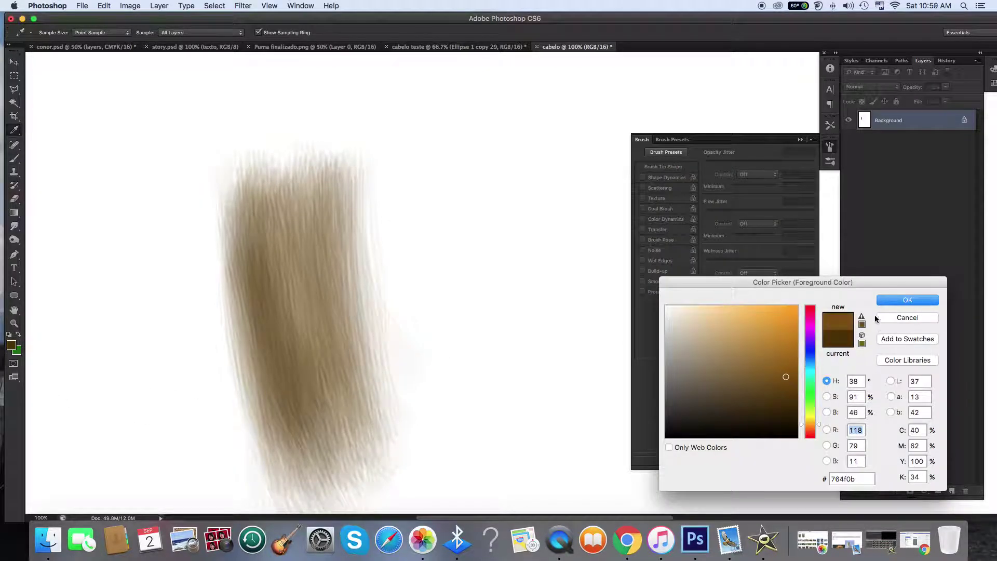
click(883, 302)
mouse_move(272, 169)
mouse_down()
mouse_move(316, 169)
mouse_move(336, 281)
mouse_move(322, 190)
mouse_move(291, 235)
mouse_move(309, 364)
mouse_move(278, 189)
mouse_move(345, 400)
mouse_up()
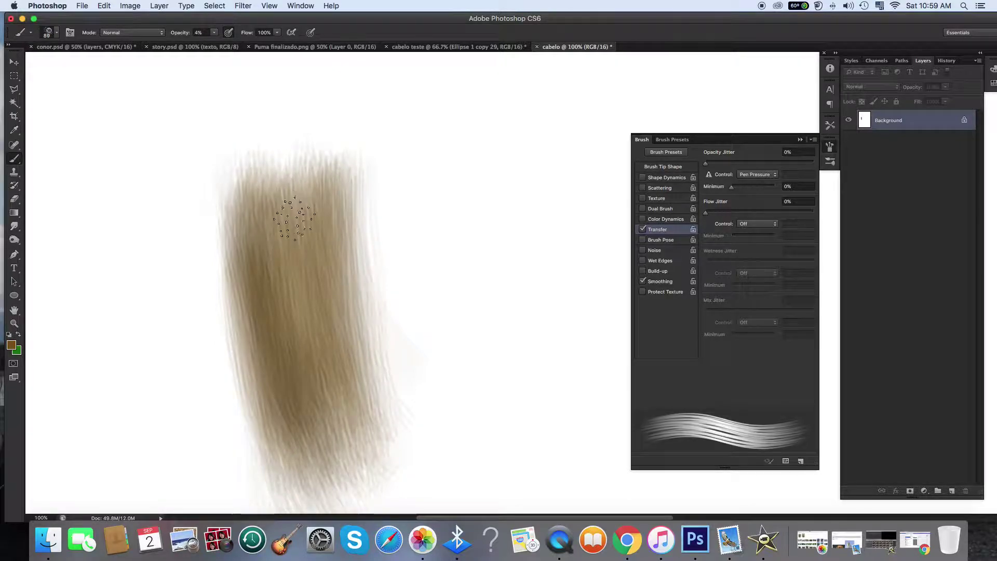
mouse_move(268, 208)
mouse_down()
mouse_move(293, 301)
mouse_move(352, 430)
mouse_up()
mouse_move(267, 202)
mouse_down()
mouse_move(291, 296)
mouse_move(271, 319)
mouse_up()
Reduce the hair brush size to 20 px and compare its tip with the painted strands
click(55, 33)
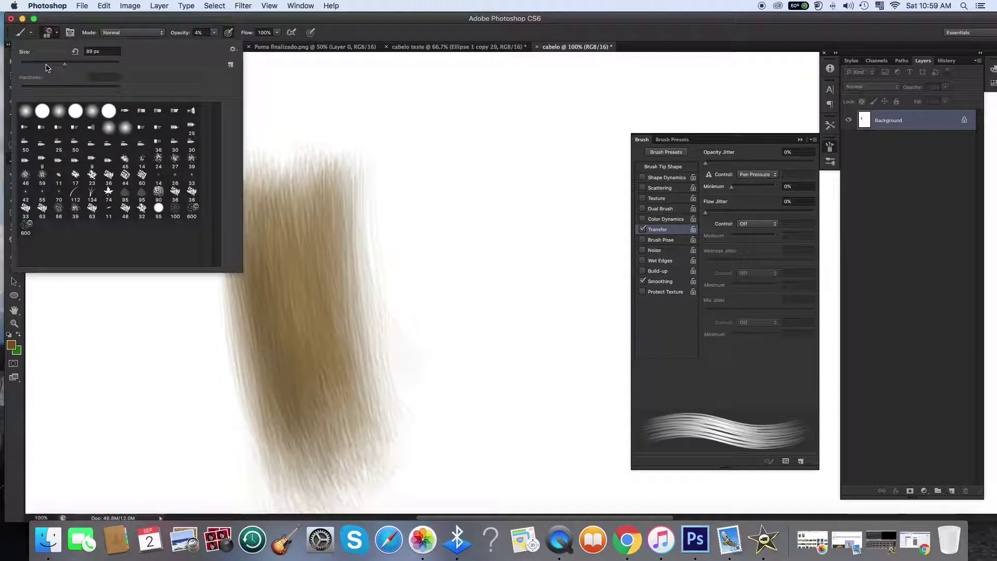
click(36, 66)
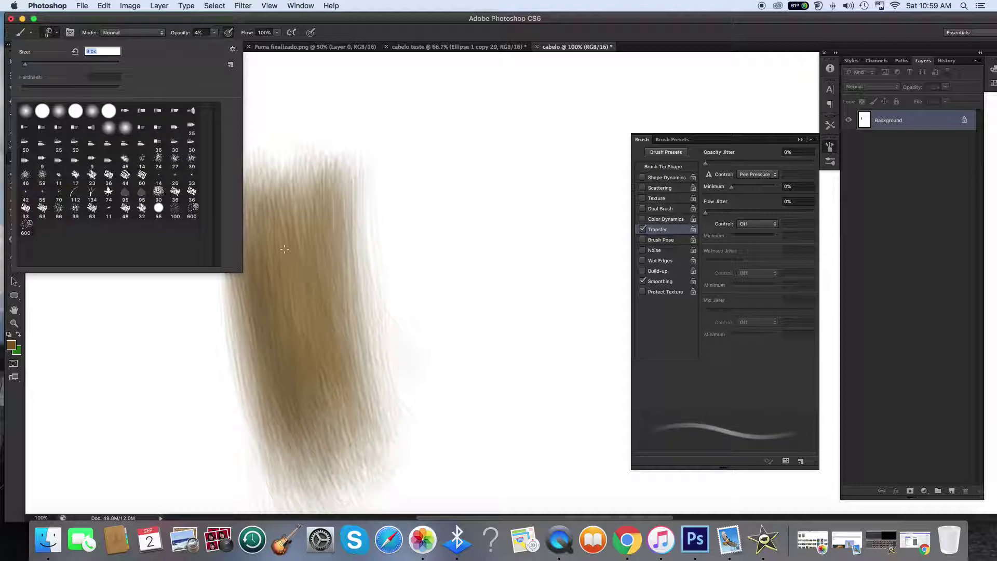
click(28, 63)
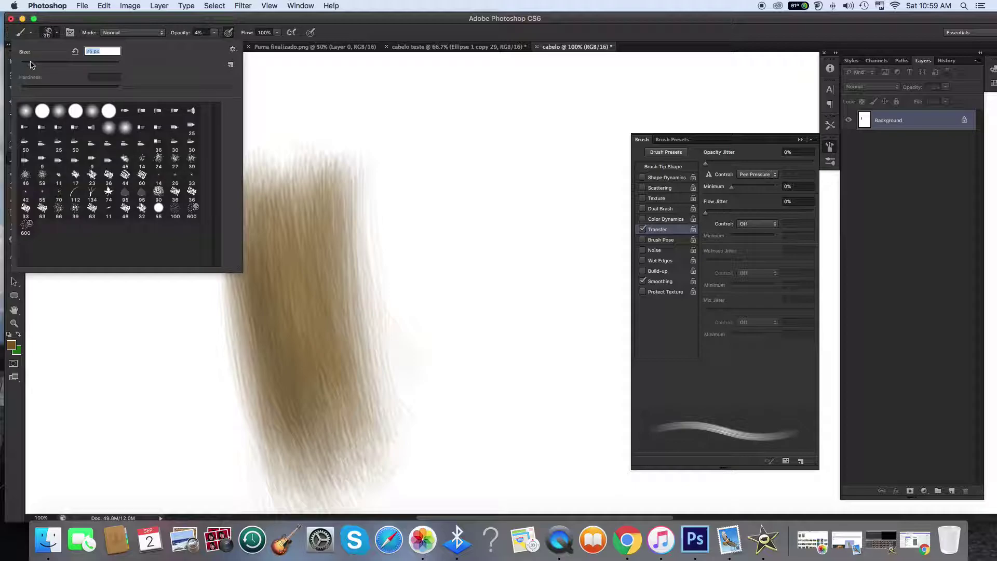
click(31, 62)
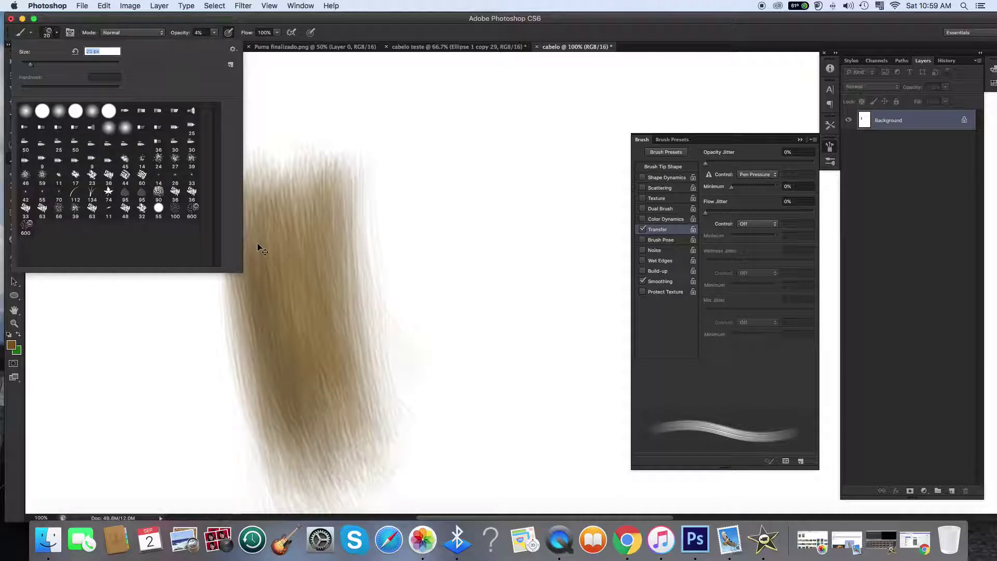
key(super+plus)
scroll(261, 258, left, 5)
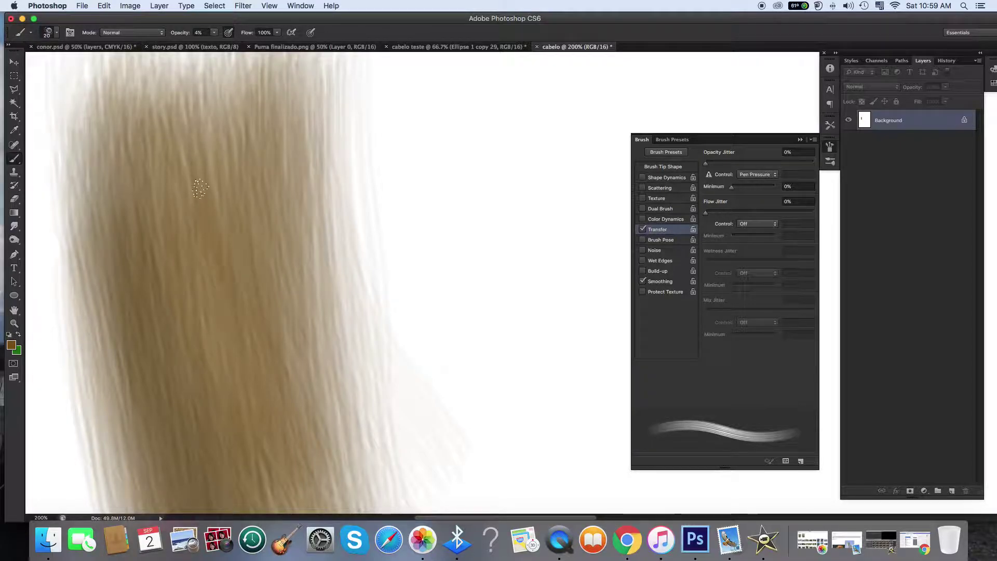
key(super+minus)
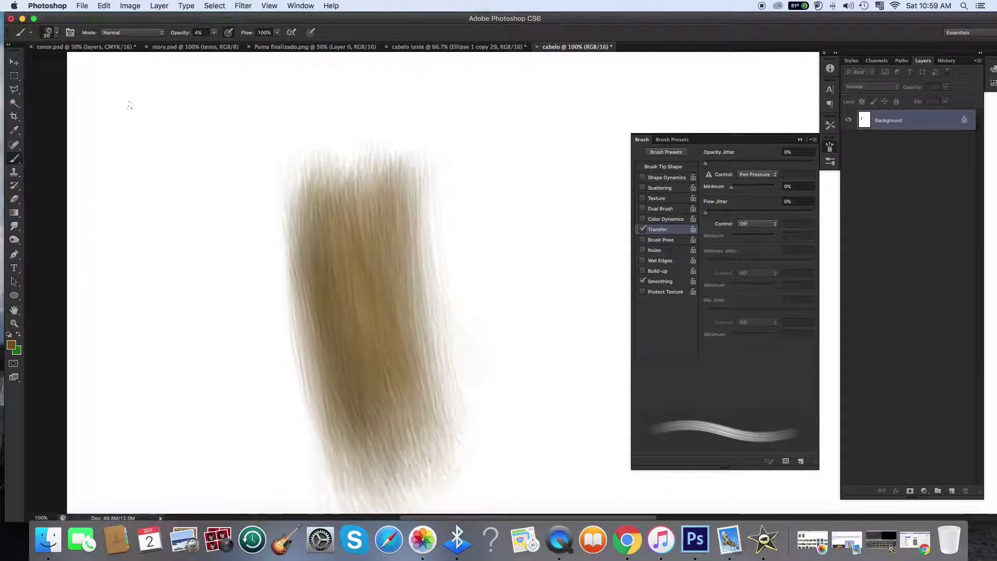
Reduce the hair brush size to 15 px and compare its tip with the painted strands
click(57, 33)
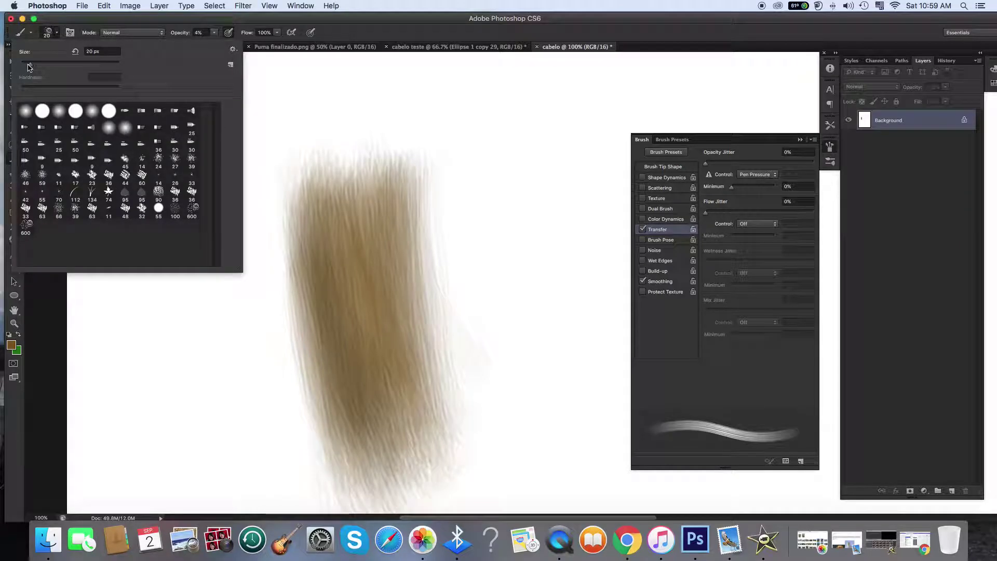
drag(30, 67, 28, 67)
key(super+plus)
key(super+plus)
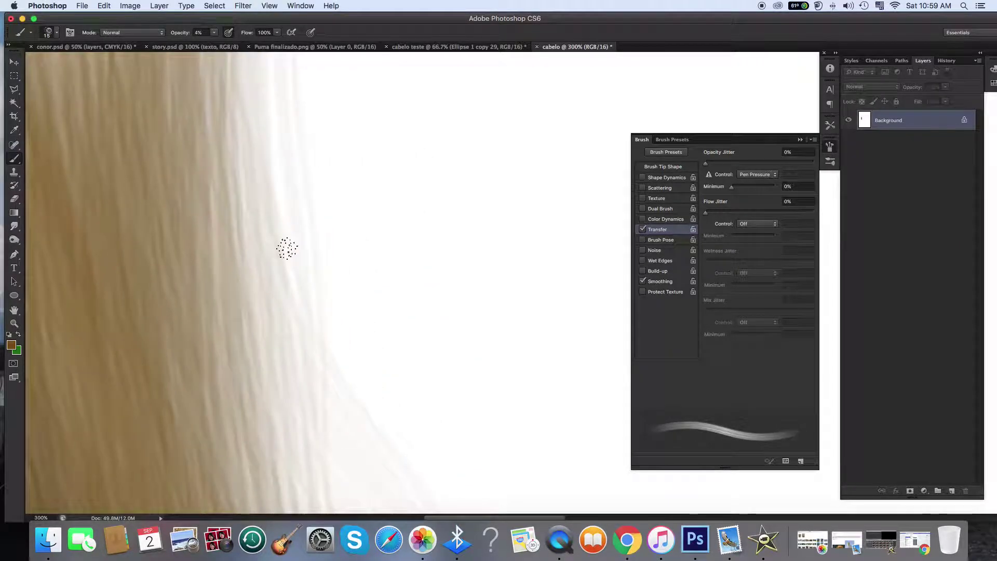
key(super+minus)
key(super+minus)
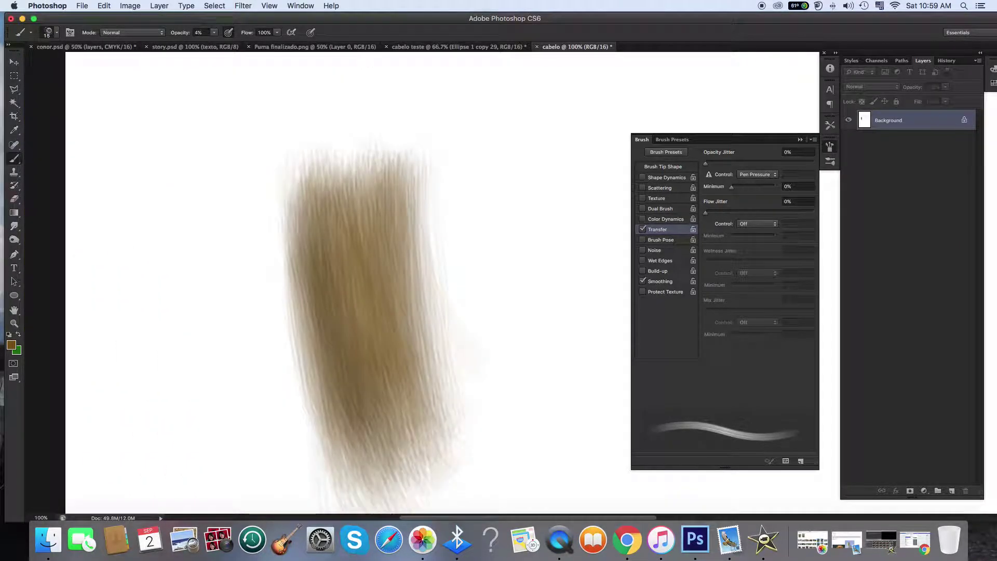
key(super+plus)
scroll(383, 308, left, 5)
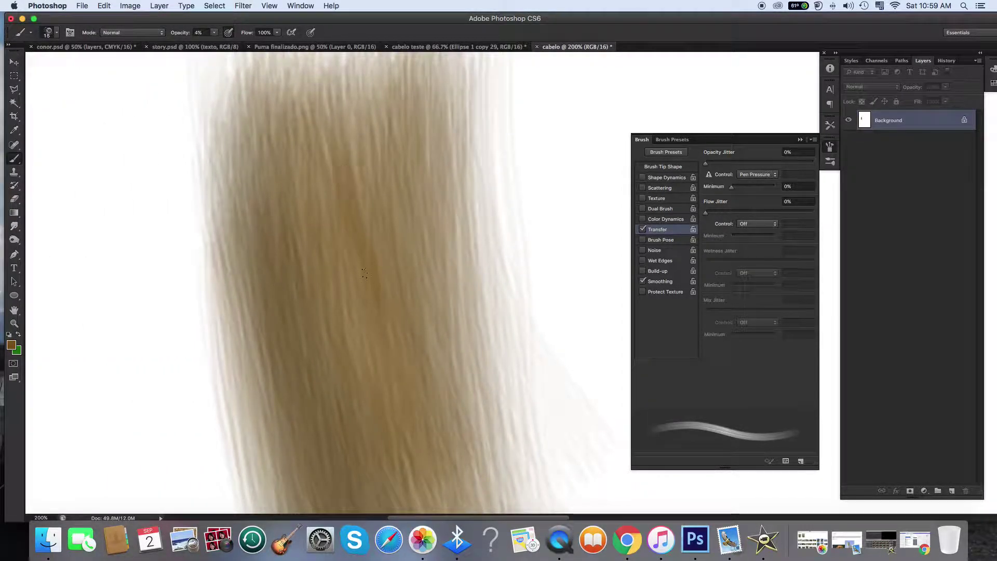
Reduce the hair brush size to 10 px and paint fine strands over the middle of the hair lock at 12% opacity
click(54, 36)
drag(26, 65, 24, 64)
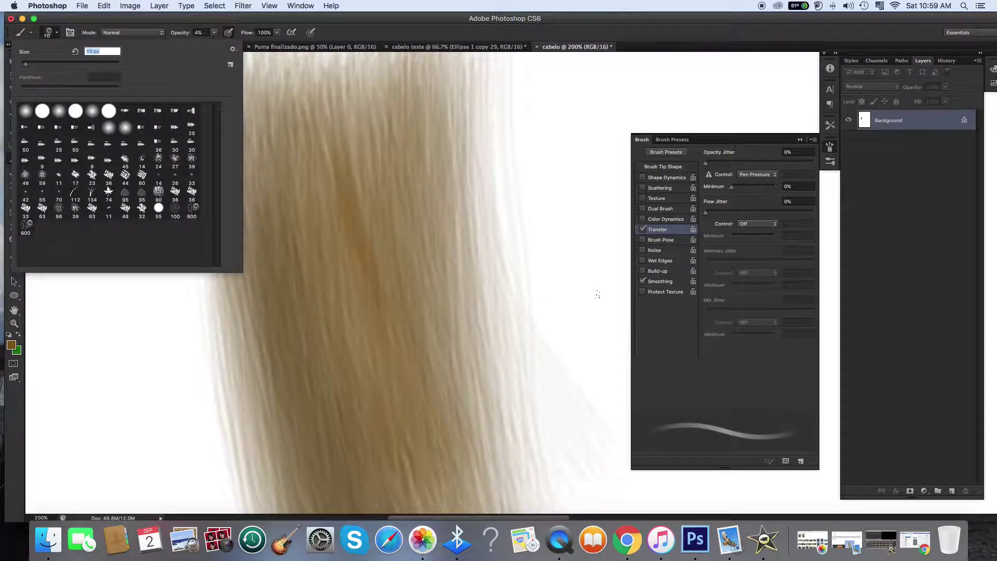
key(Return)
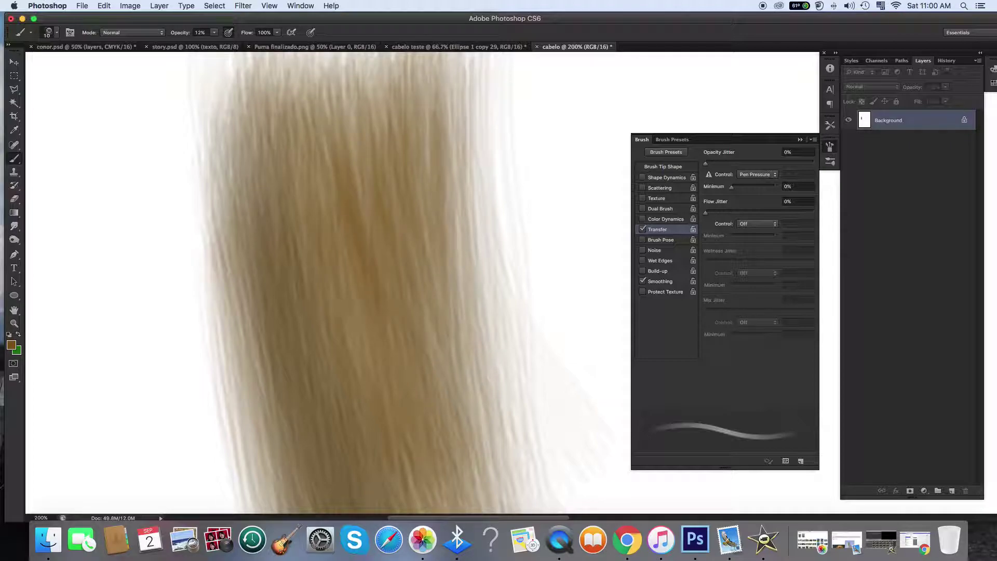
Change the background color to a dark brown, starting from the foreground brown #764f0b
click(16, 350)
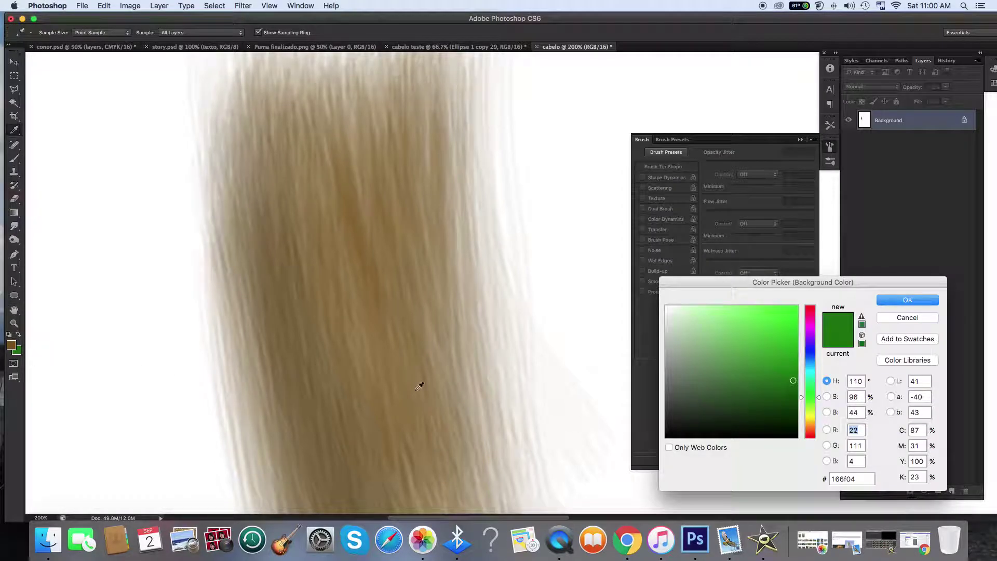
click(12, 345)
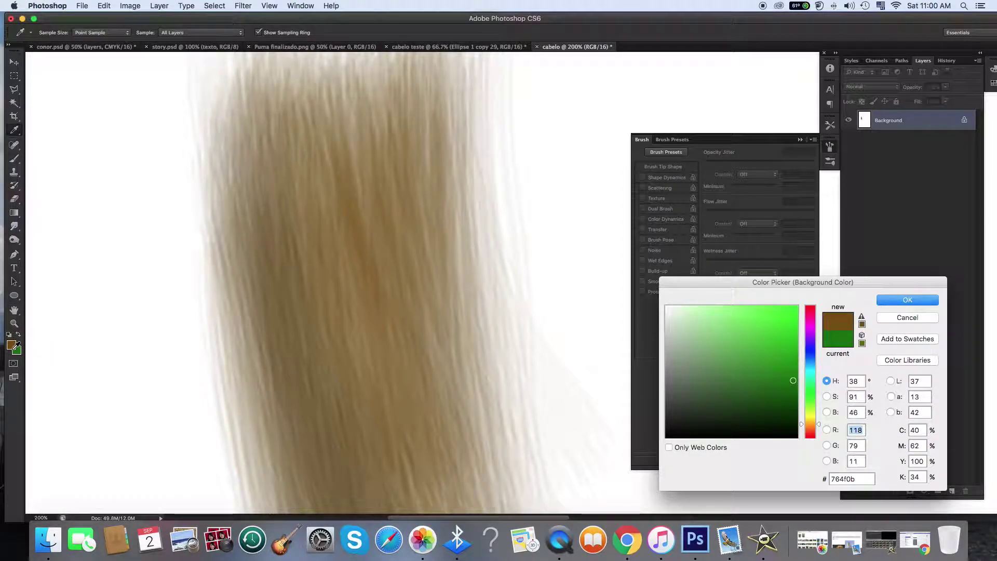
click(907, 300)
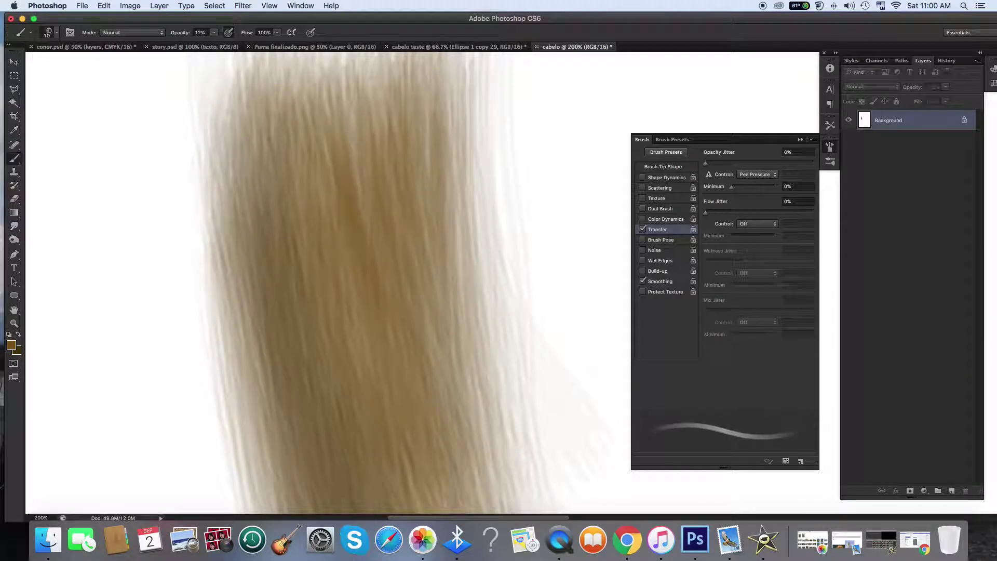
key(super+minus)
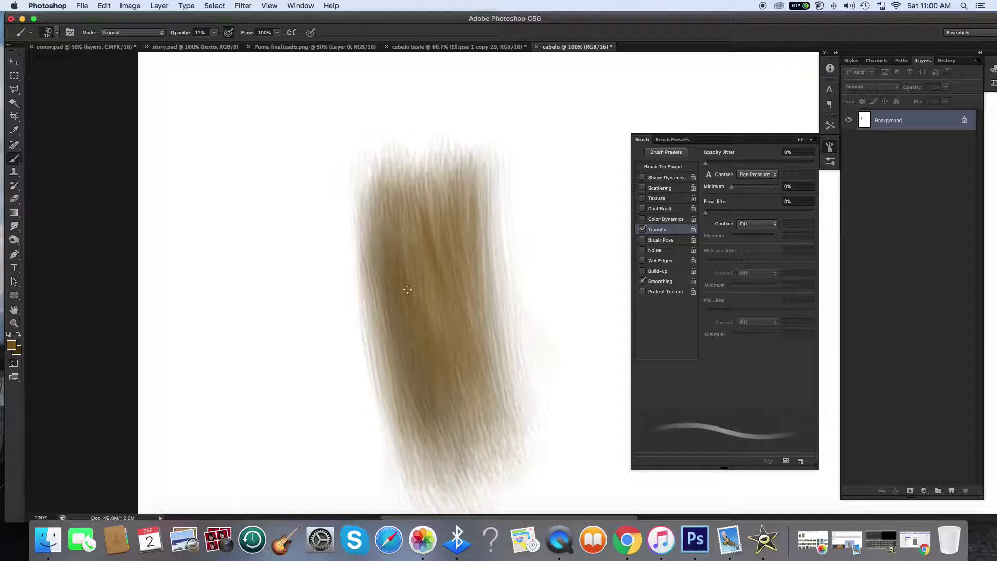
Swap the foreground and background colors and paint dark brown strands down the left side and middle of the hair lock
key(x)
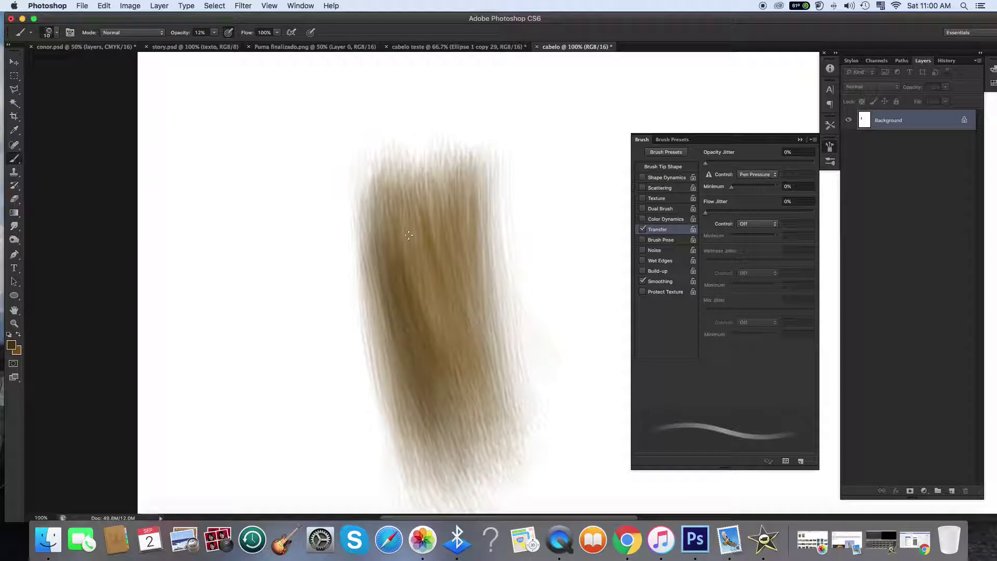
key(super+plus)
key(super+plus)
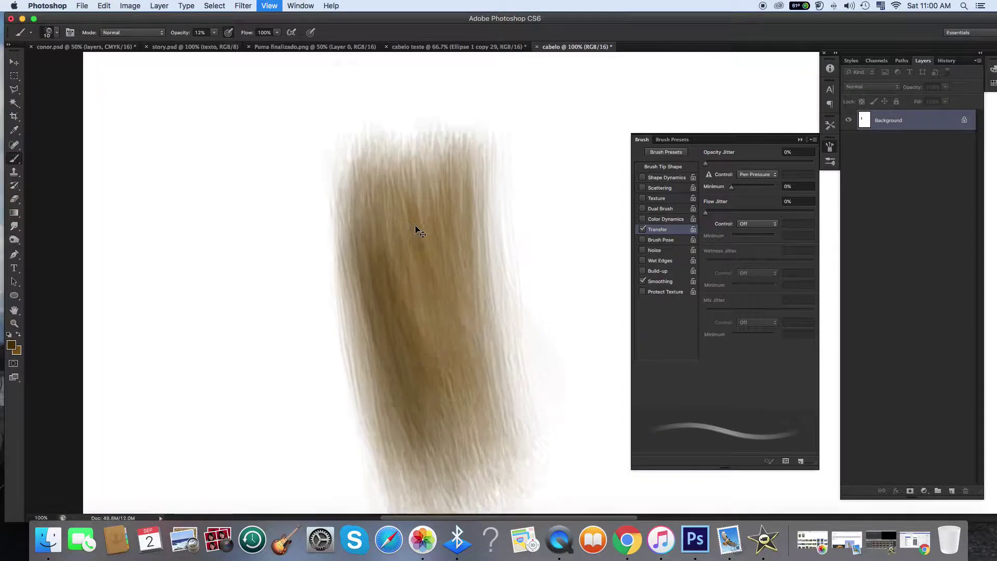
key(super+minus)
key(super+minus)
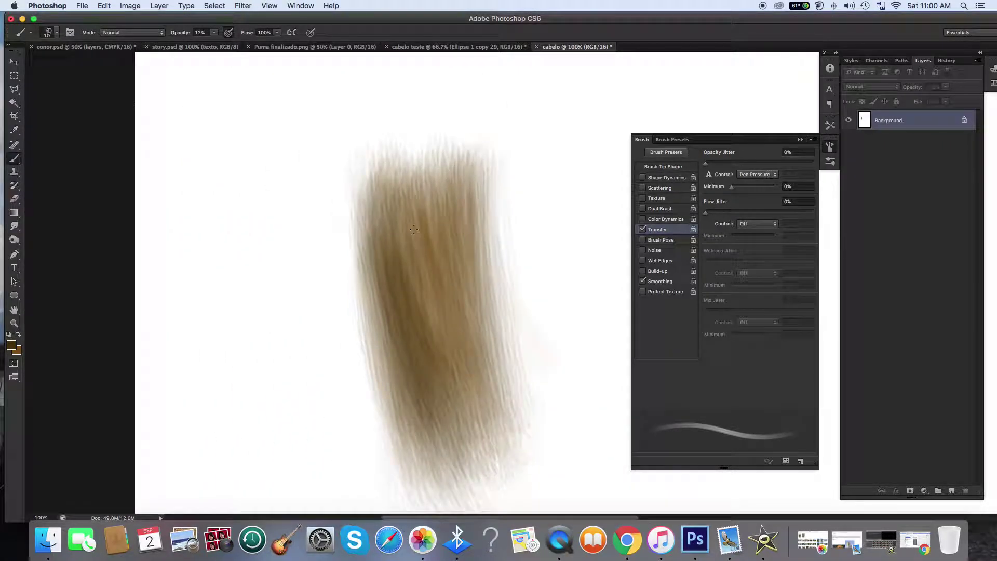
key(super+plus)
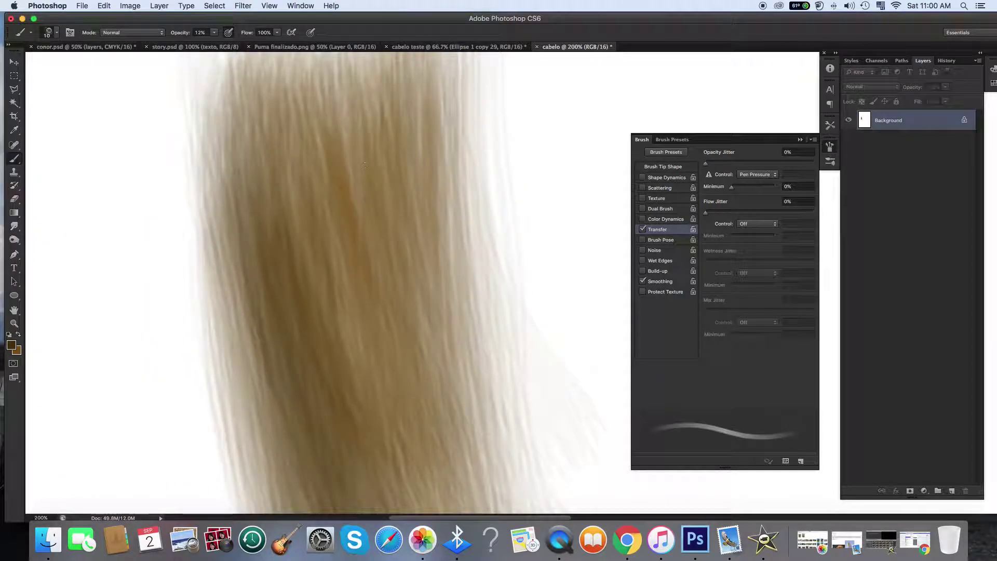
key(super+z)
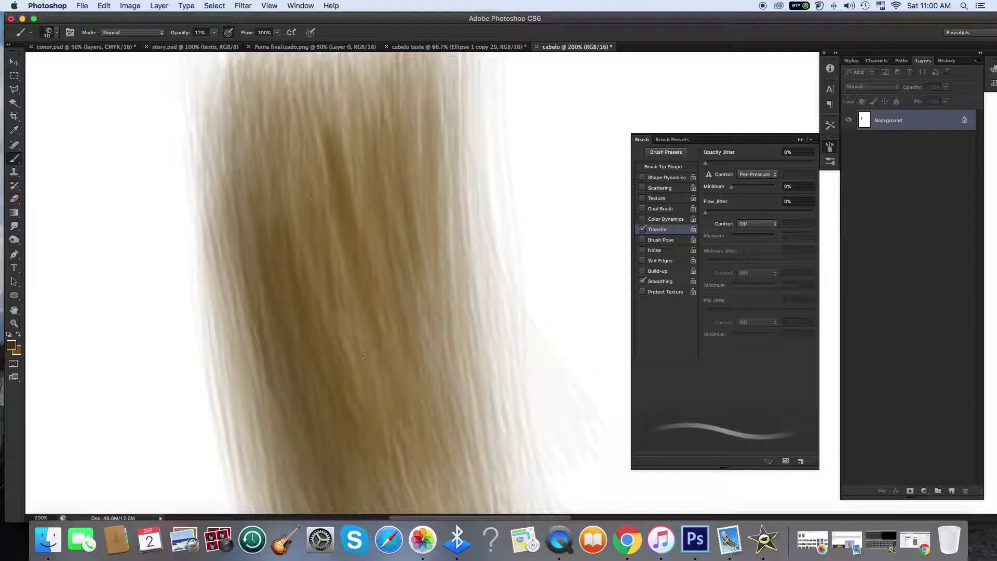
key(super+minus)
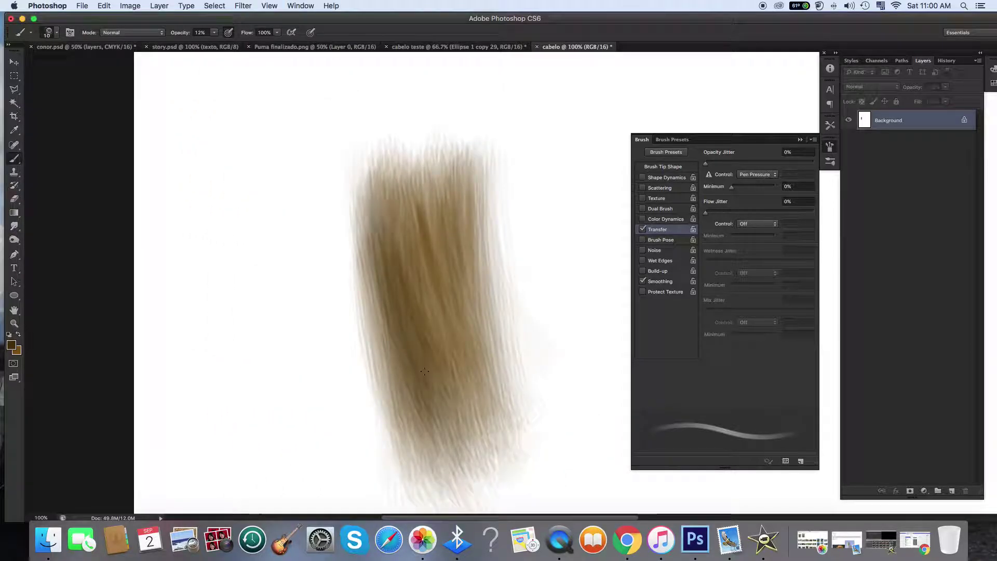
Set the hair brush size to 40 px and layer long brown strokes down the whole hair lock
click(56, 32)
text(40)
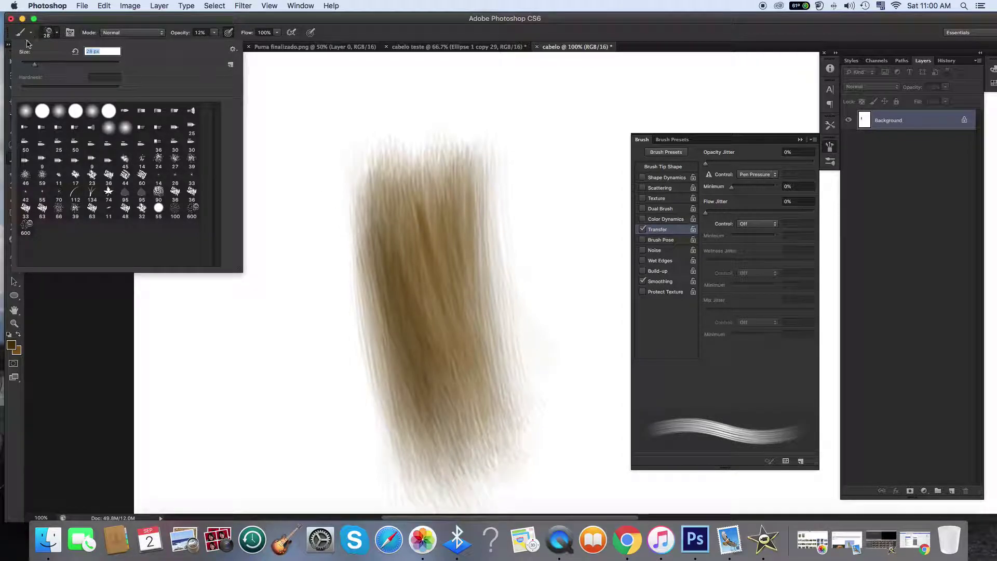
key(Return)
mouse_move(372, 260)
mouse_down()
mouse_move(375, 233)
mouse_move(435, 396)
mouse_up()
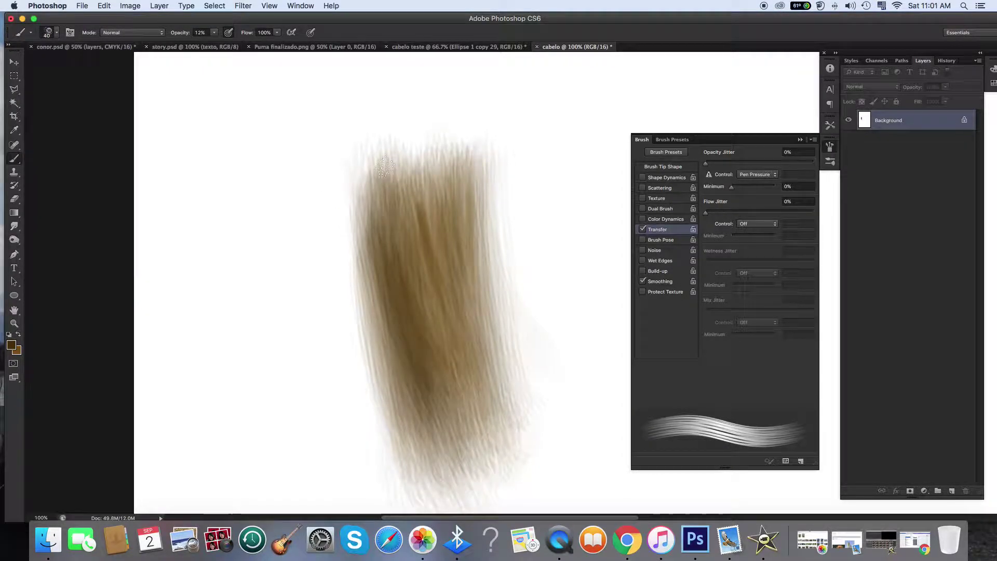
mouse_move(384, 202)
mouse_down()
mouse_move(379, 236)
mouse_move(421, 387)
mouse_move(387, 199)
mouse_move(413, 288)
mouse_move(475, 409)
mouse_move(420, 199)
mouse_move(441, 327)
mouse_move(411, 204)
mouse_move(474, 436)
mouse_up()
mouse_move(445, 195)
mouse_down()
mouse_move(470, 322)
mouse_move(508, 413)
mouse_up()
drag(450, 175, 468, 374)
mouse_move(432, 211)
mouse_down()
mouse_move(479, 437)
mouse_move(455, 373)
mouse_up()
drag(406, 308, 468, 439)
drag(399, 221, 451, 422)
drag(400, 374, 422, 463)
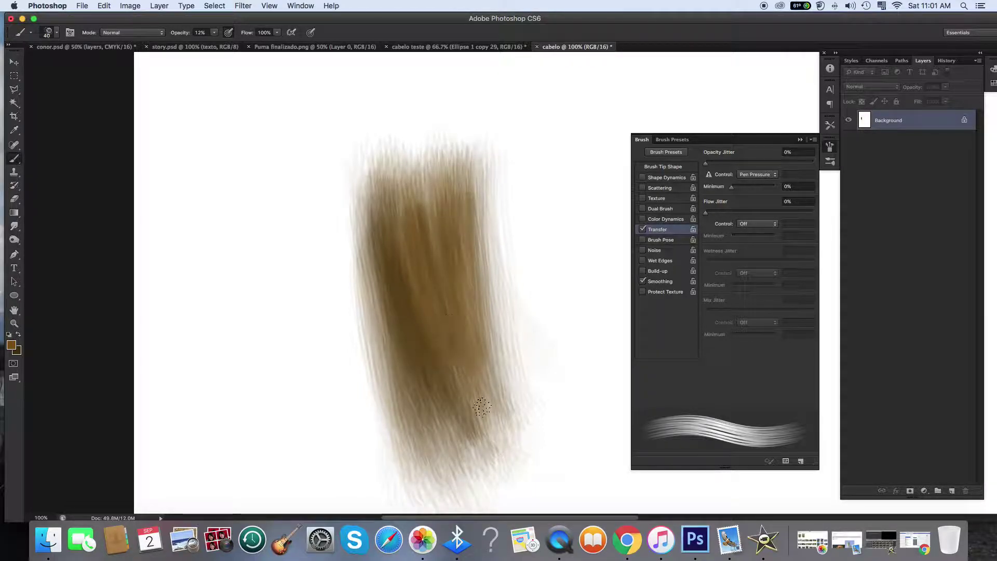
Reduce the hair brush size to 14 px and paint thin dark strands through the upper and middle part of the hair lock
click(14, 323)
click(463, 327)
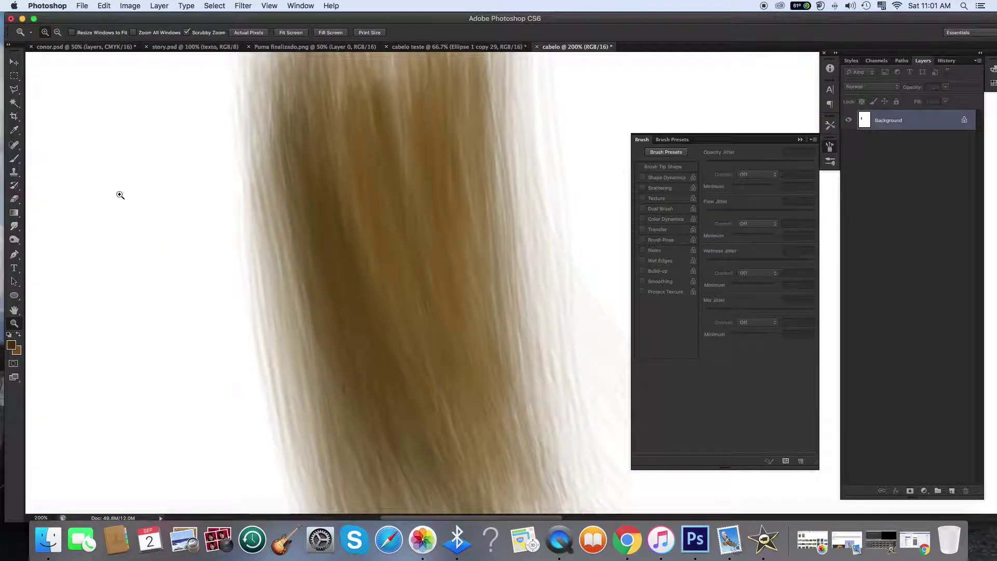
click(14, 159)
click(57, 33)
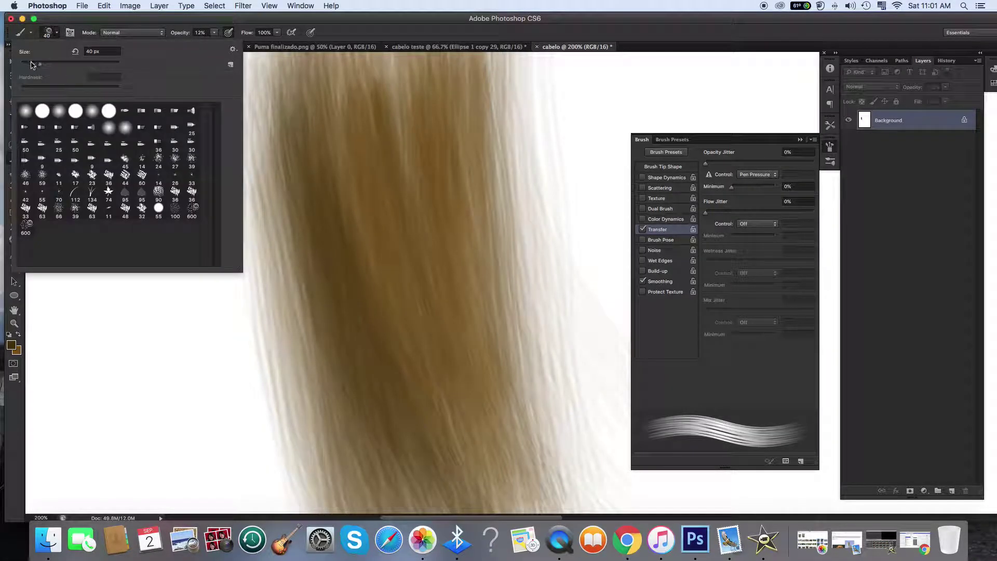
click(29, 65)
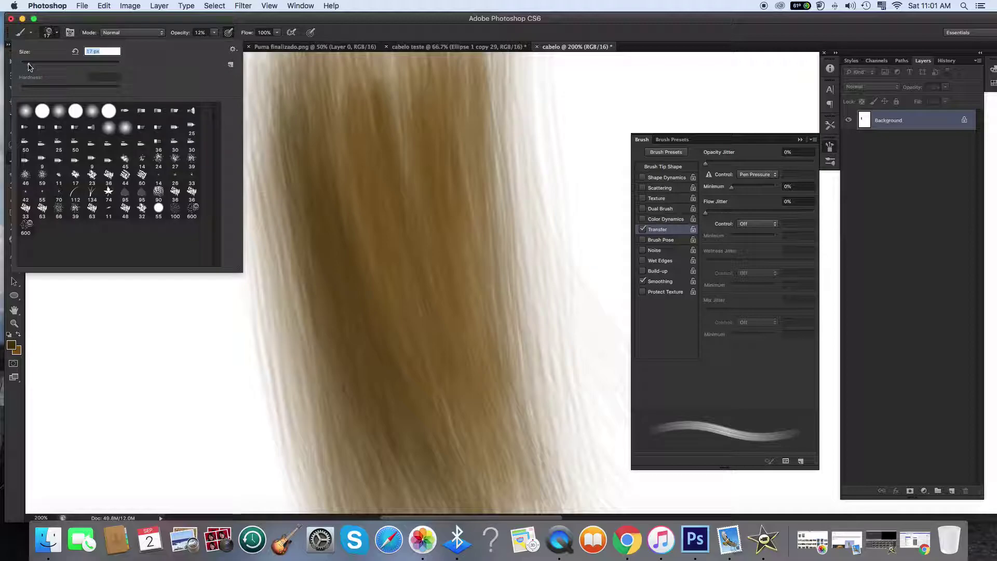
drag(27, 67, 25, 67)
click(378, 248)
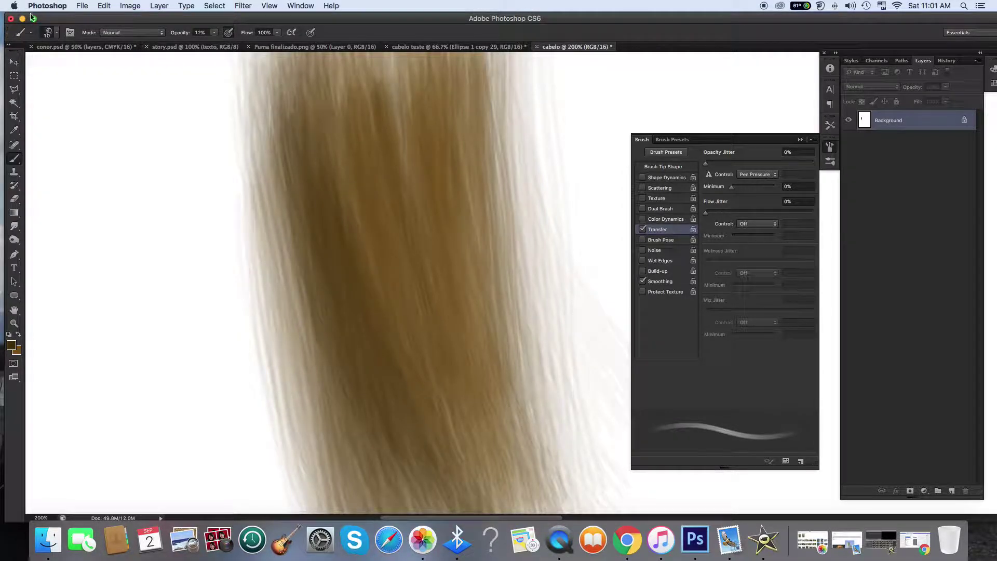
click(58, 36)
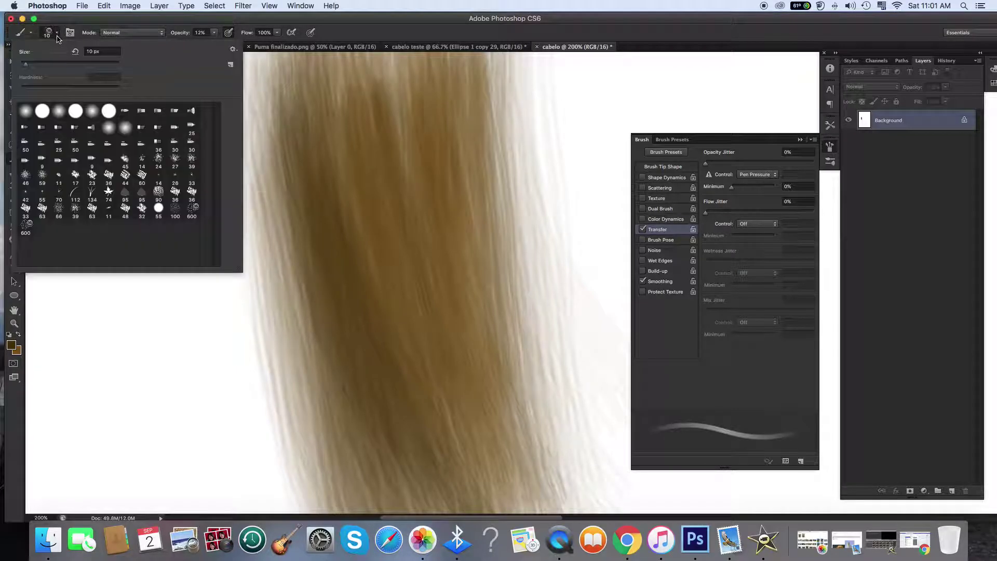
click(30, 65)
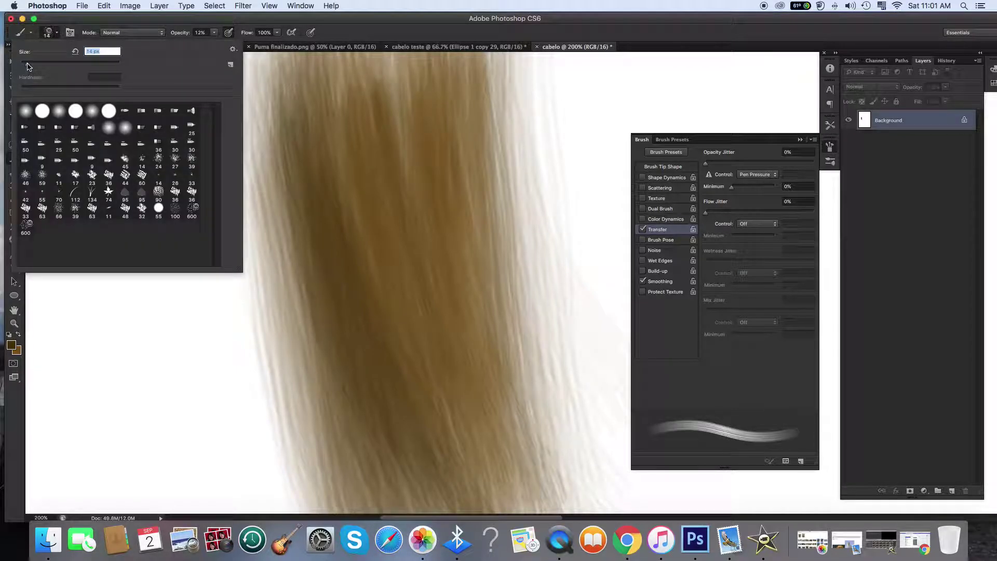
click(343, 100)
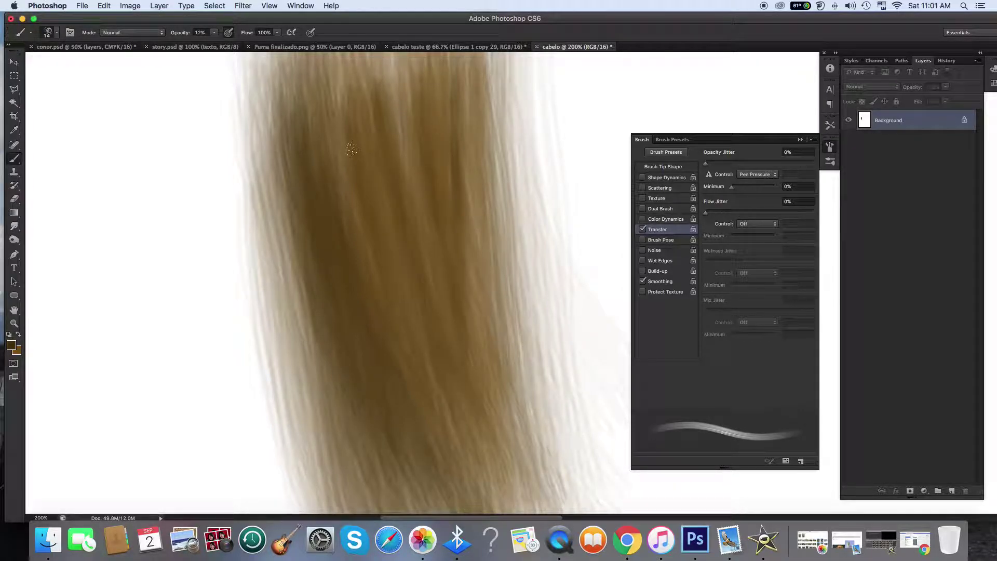
key(super+minus)
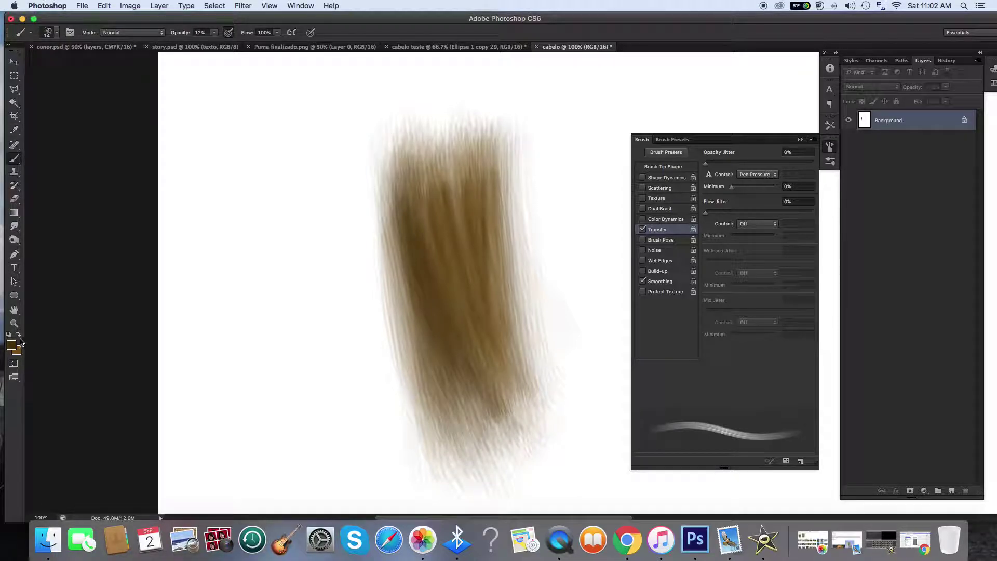
Enlarge the hair brush to 41 px and darken the center and right side of the hair lock with long strokes
click(58, 32)
click(36, 63)
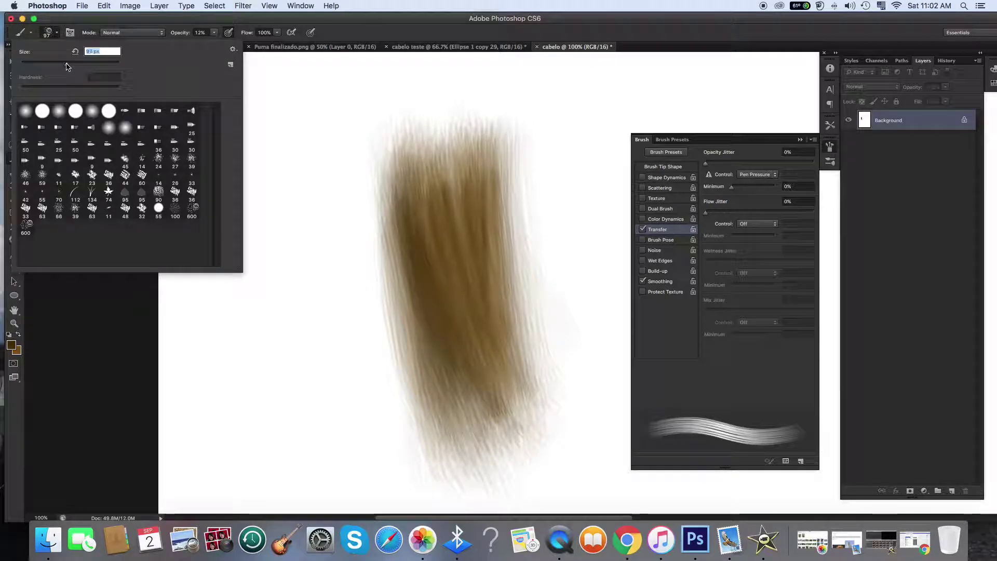
click(62, 63)
click(42, 63)
drag(445, 179, 472, 267)
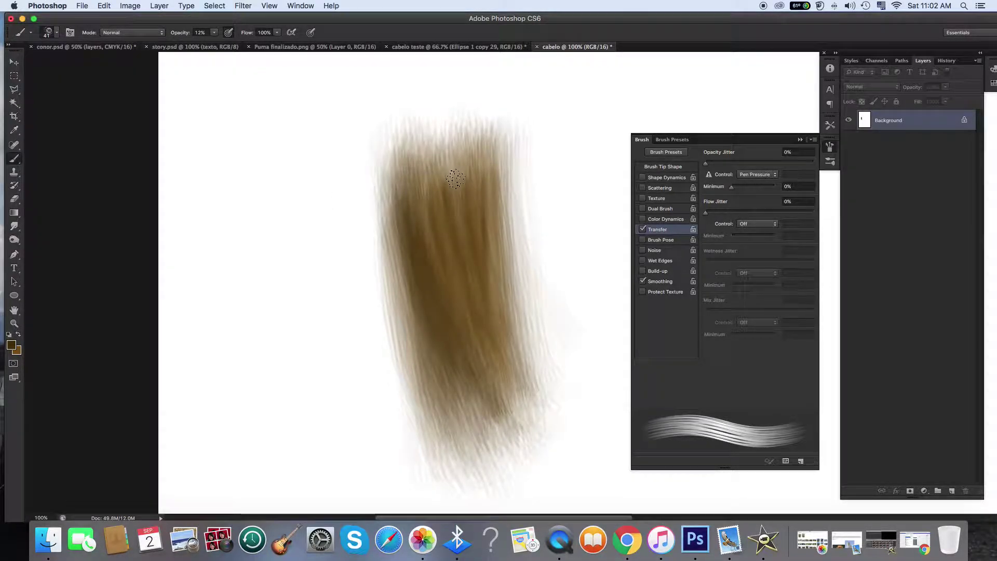
drag(508, 363, 515, 387)
drag(497, 174, 517, 410)
drag(453, 187, 453, 225)
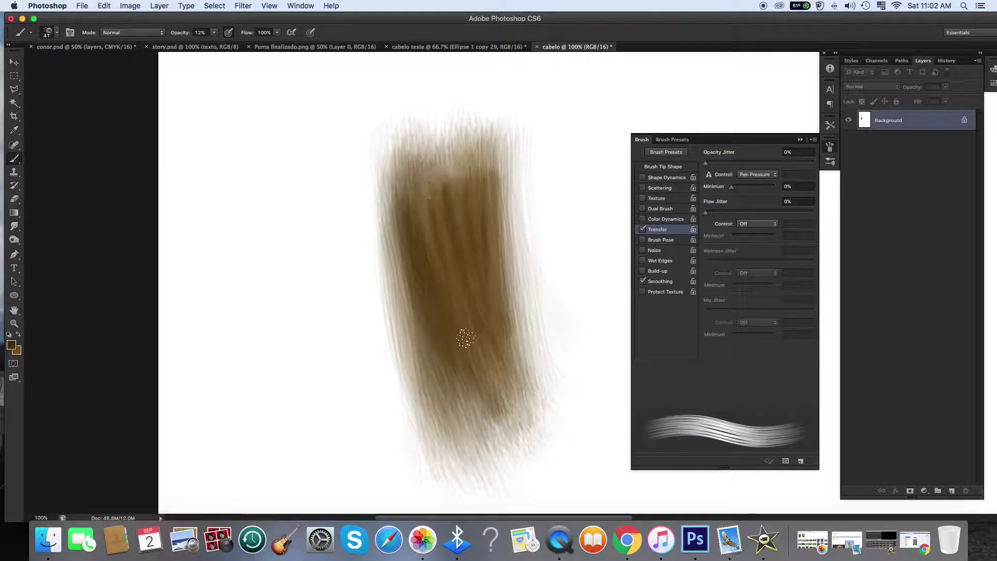
Undo unwanted strokes and repaint dark strands down the left side and center of the hair lock
key(super+z)
mouse_move(424, 183)
mouse_down()
mouse_move(438, 295)
mouse_move(476, 357)
mouse_up()
key(super+z)
mouse_move(426, 190)
mouse_down()
mouse_move(429, 240)
mouse_move(477, 372)
mouse_up()
drag(390, 191, 431, 417)
key(super+z)
drag(409, 246, 449, 416)
key(super+z)
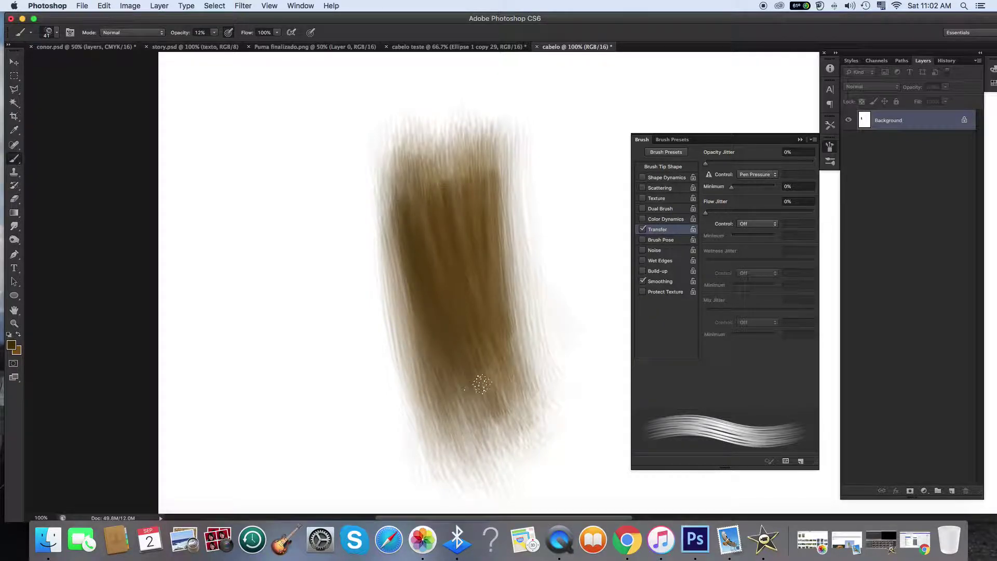
mouse_move(399, 210)
mouse_down()
mouse_move(406, 294)
mouse_move(443, 407)
mouse_up()
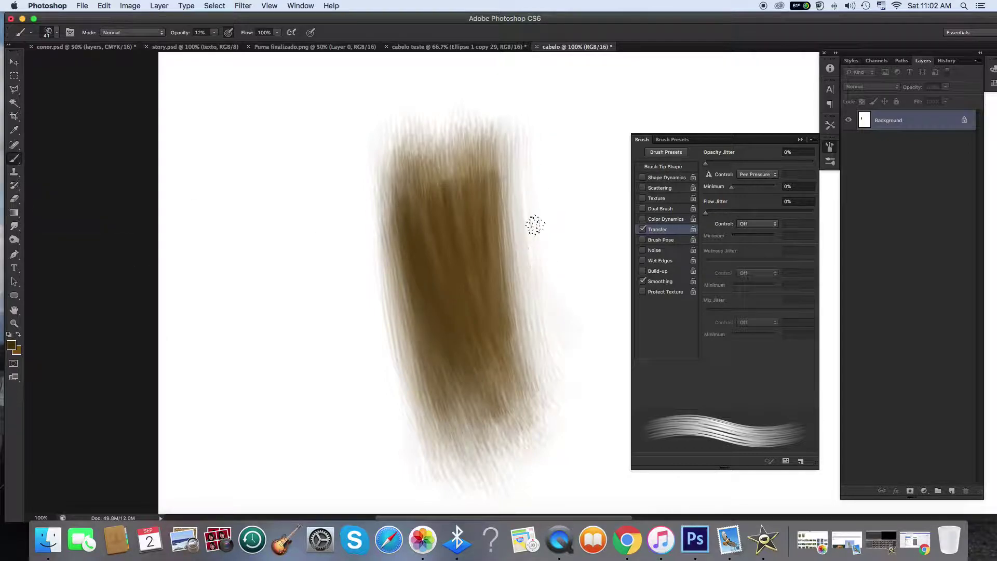
Add a new empty layer above the background and delete it again
scroll(539, 237, right, 3)
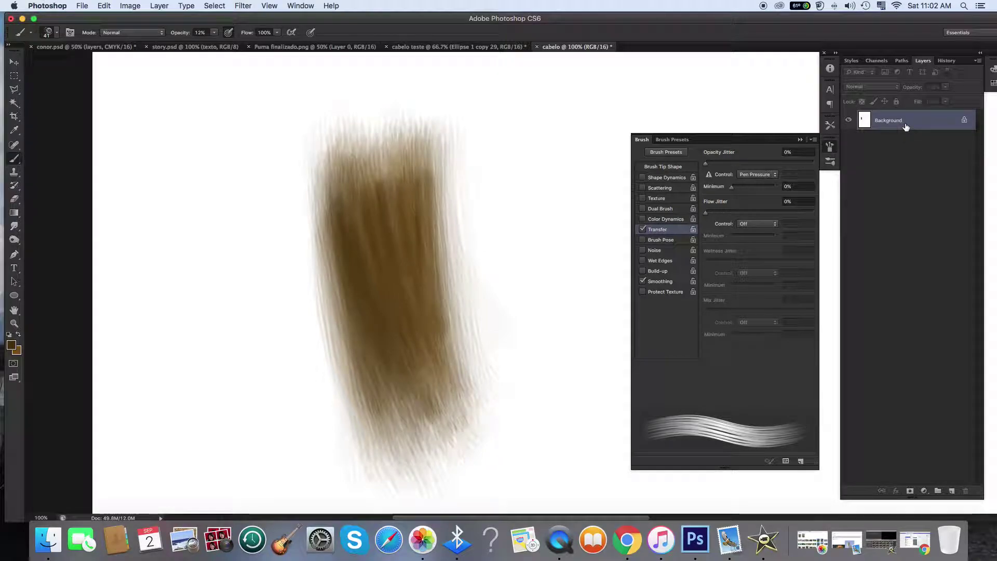
click(952, 492)
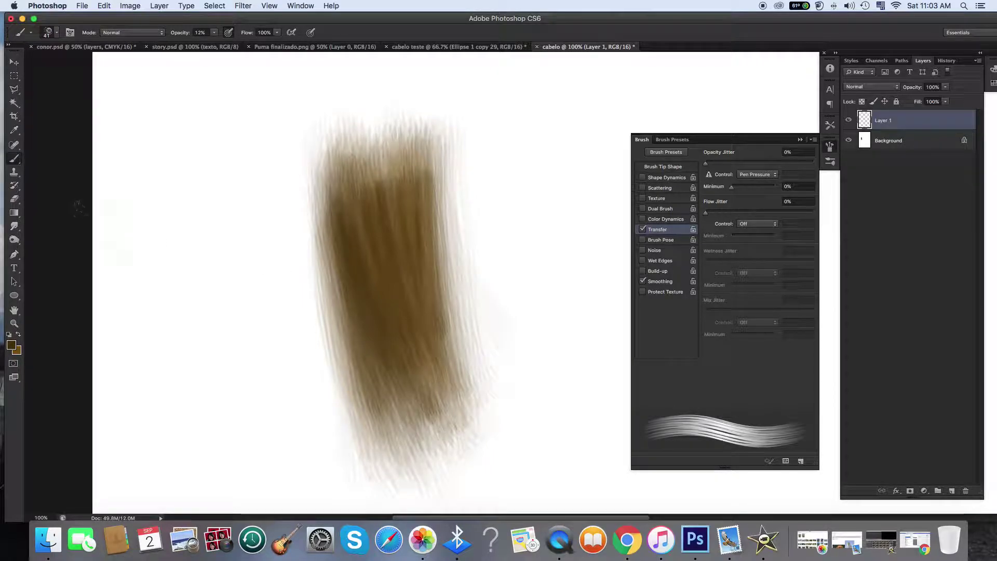
click(876, 134)
click(882, 127)
key(Delete)
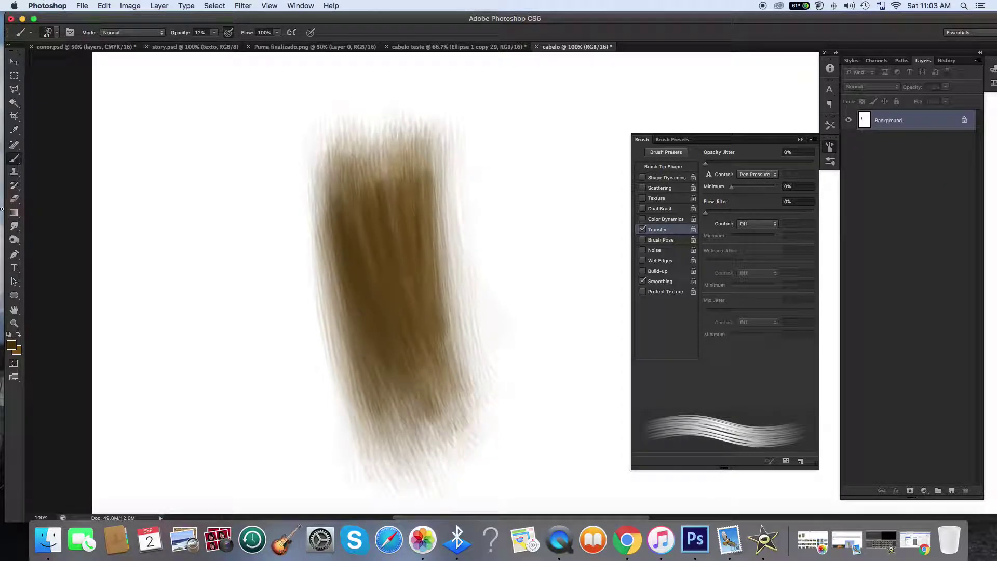
click(14, 199)
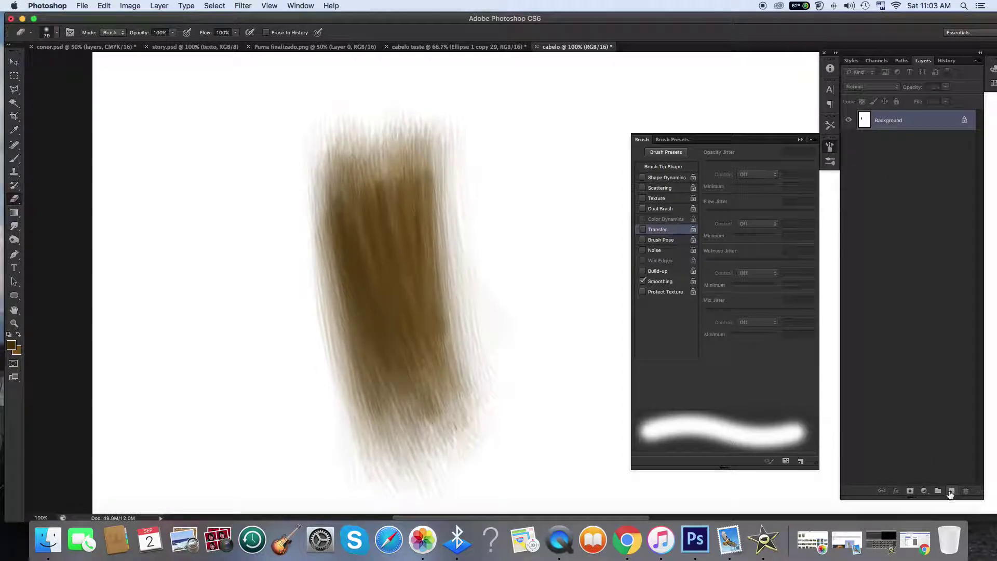
click(952, 491)
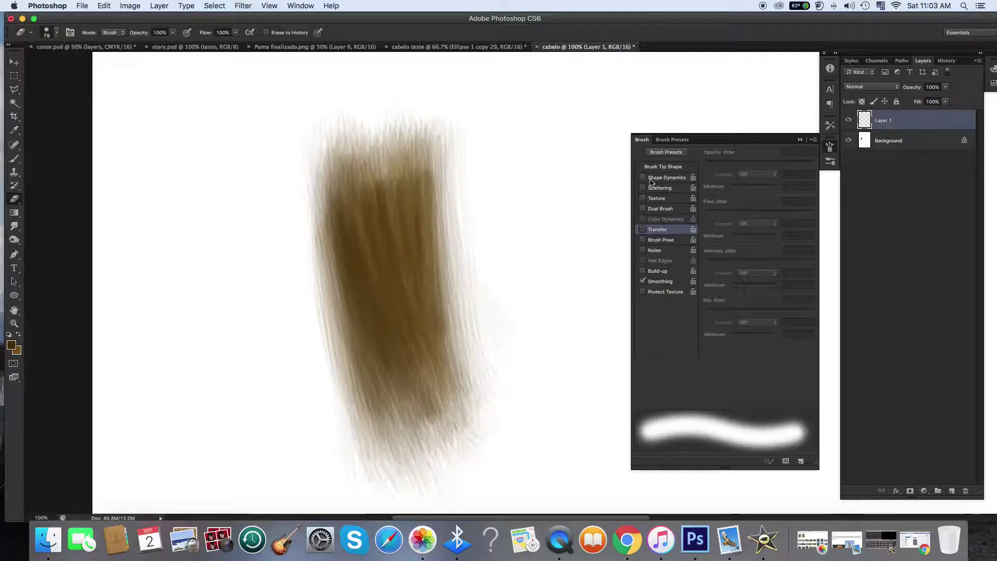
key(BackSpace)
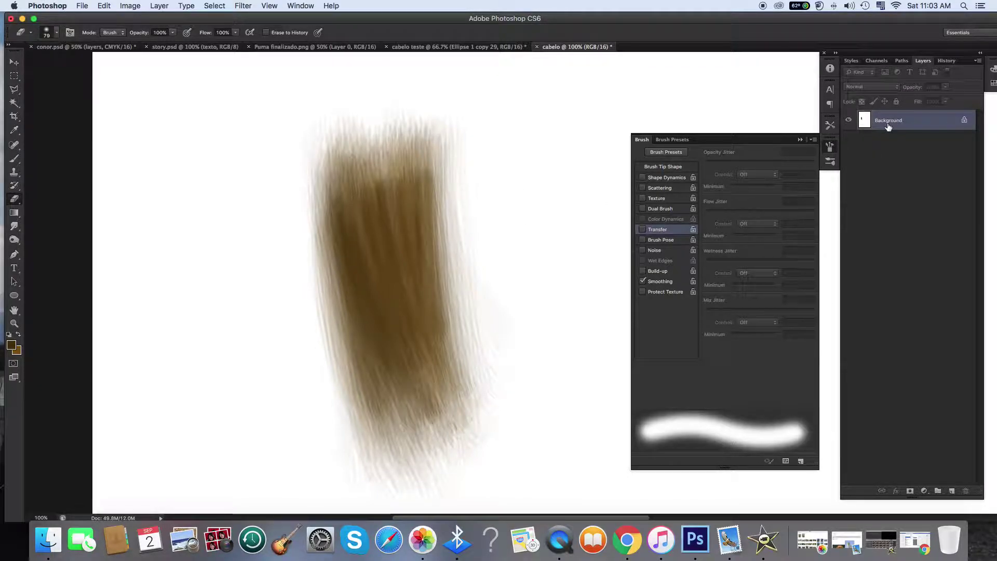
Convert the locked background into an editable layer with the default name and toggle its visibility off and on
double_click(960, 123)
click(581, 232)
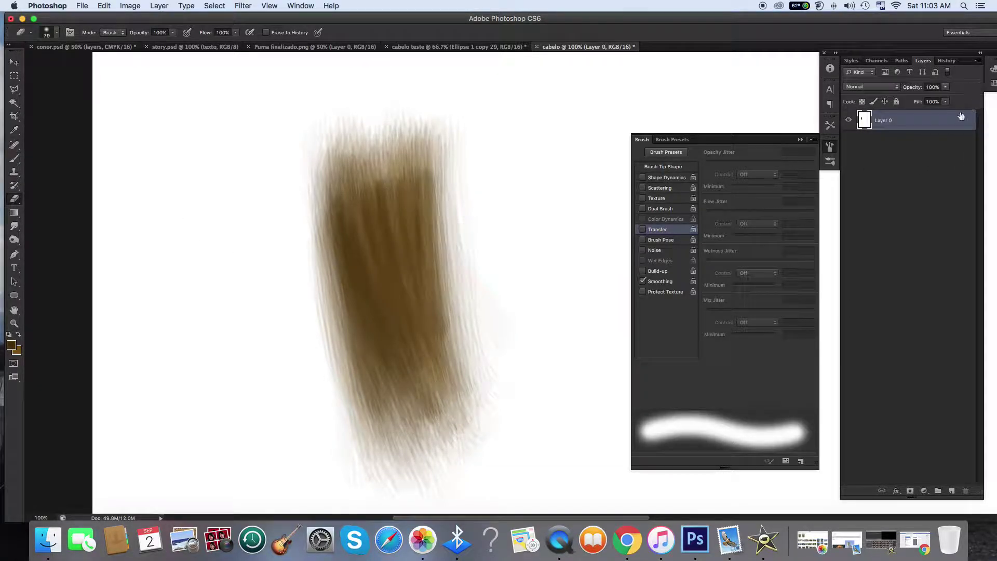
click(850, 123)
click(850, 123)
click(851, 124)
click(850, 124)
Sample white from the canvas and set up a soft round brush with 0% hardness, 65 px size and 78% opacity
click(17, 132)
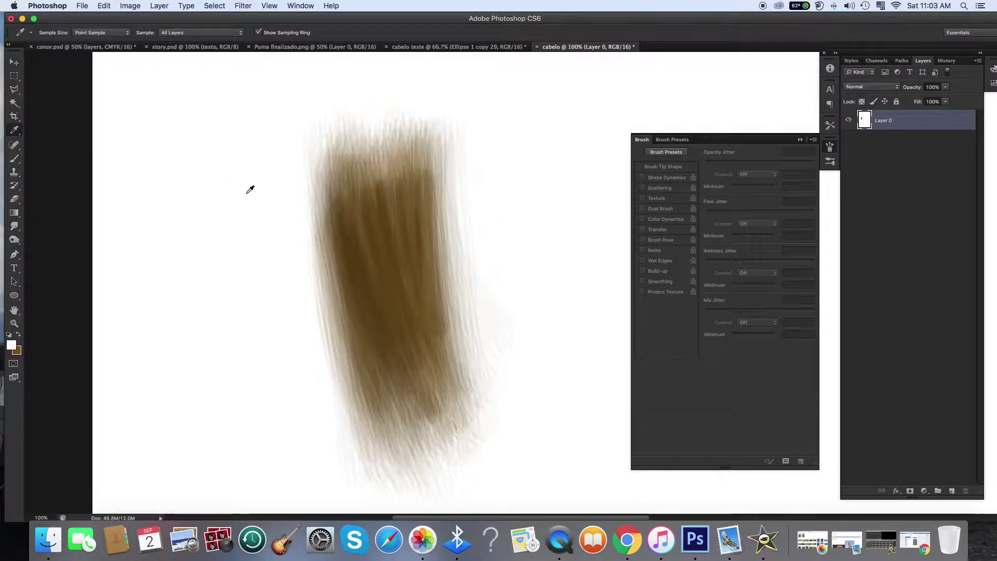
click(14, 159)
click(54, 32)
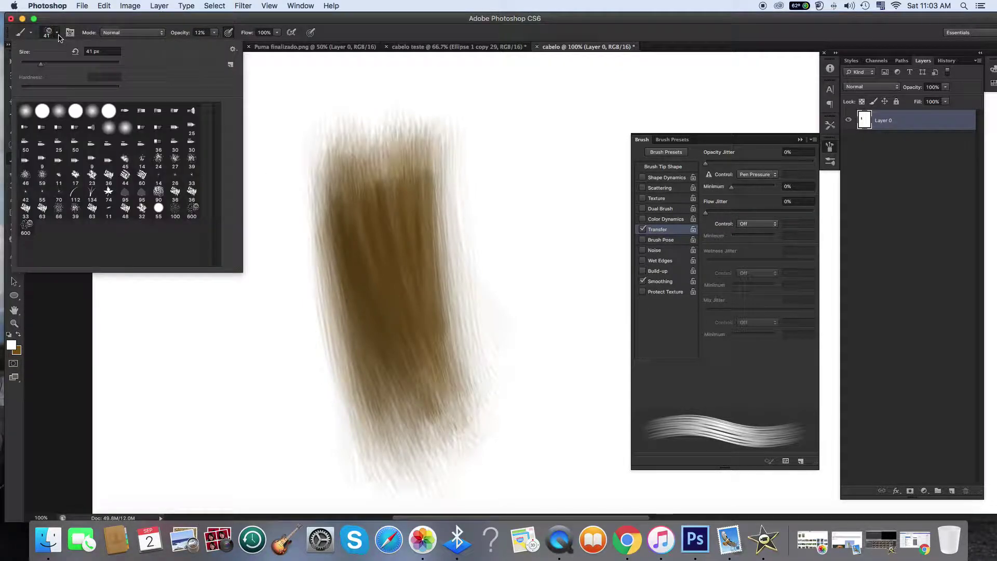
click(27, 113)
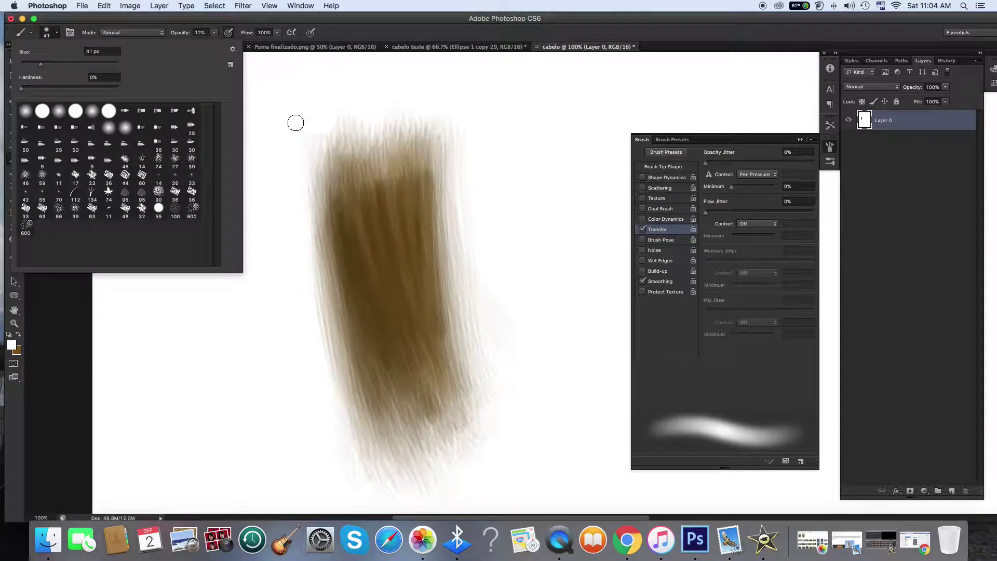
click(54, 64)
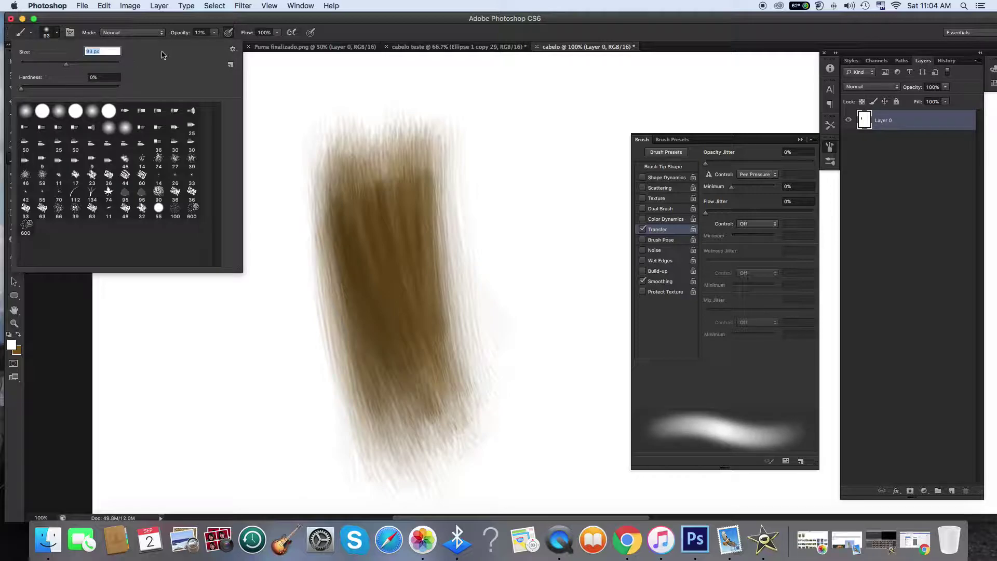
click(214, 32)
mouse_move(215, 42)
mouse_down()
mouse_move(258, 46)
mouse_move(245, 47)
mouse_up()
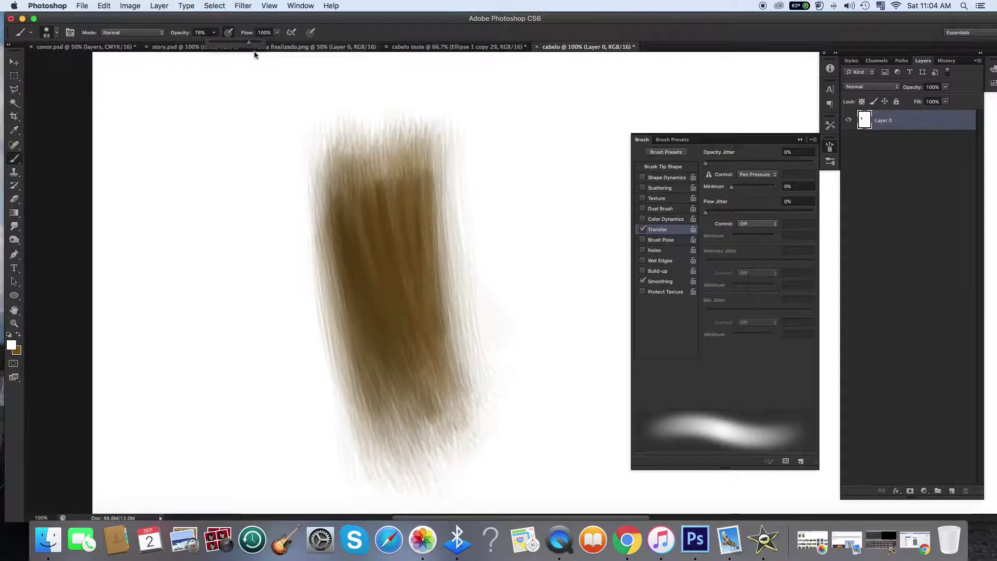
click(56, 32)
Paint white along the right and lower-left edges of the hair lock to trim away the faint stray strands
drag(463, 127, 502, 377)
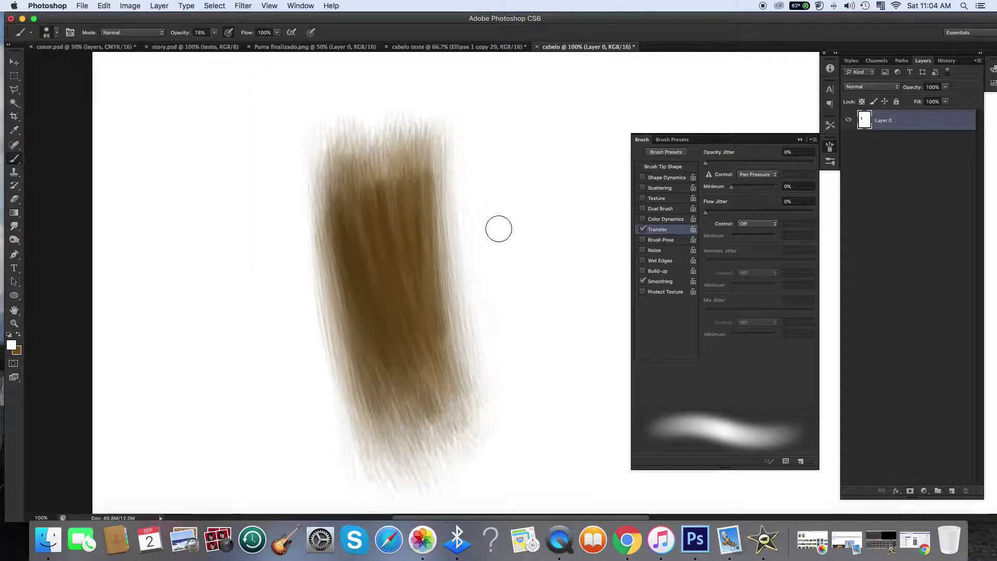
drag(470, 249, 515, 414)
mouse_move(471, 131)
mouse_down()
mouse_move(475, 258)
mouse_move(513, 420)
mouse_up()
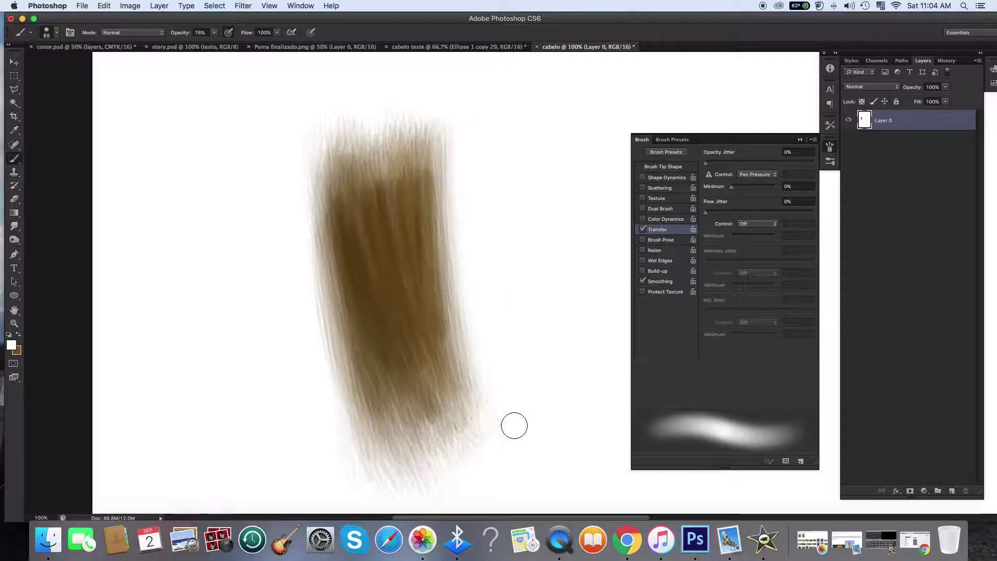
mouse_move(304, 297)
mouse_down()
mouse_move(358, 484)
mouse_move(301, 182)
mouse_move(322, 358)
mouse_move(362, 494)
mouse_move(301, 231)
mouse_move(362, 510)
mouse_up()
key(super+z)
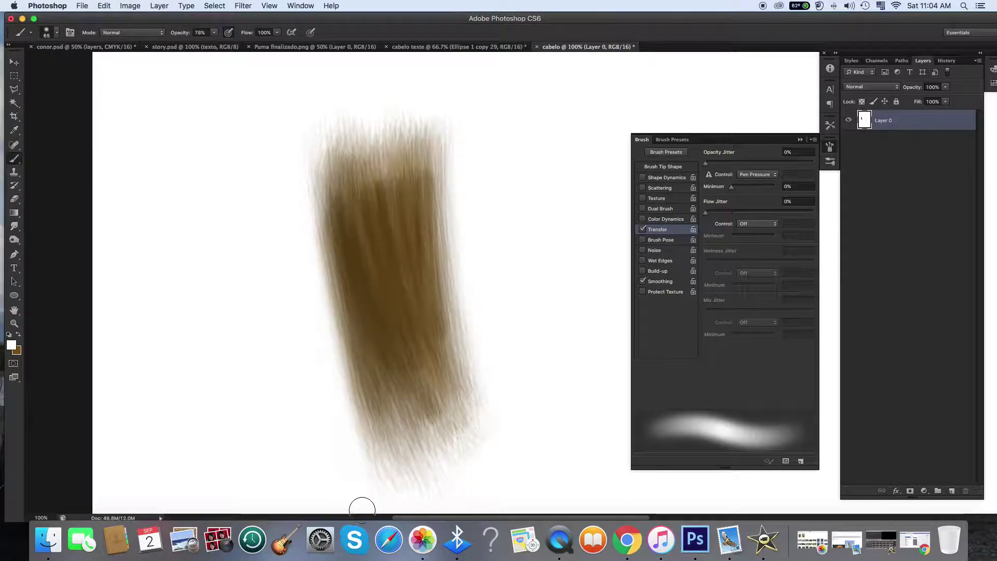
mouse_move(473, 125)
mouse_down()
mouse_move(467, 237)
mouse_move(481, 350)
mouse_move(500, 424)
mouse_move(528, 452)
mouse_up()
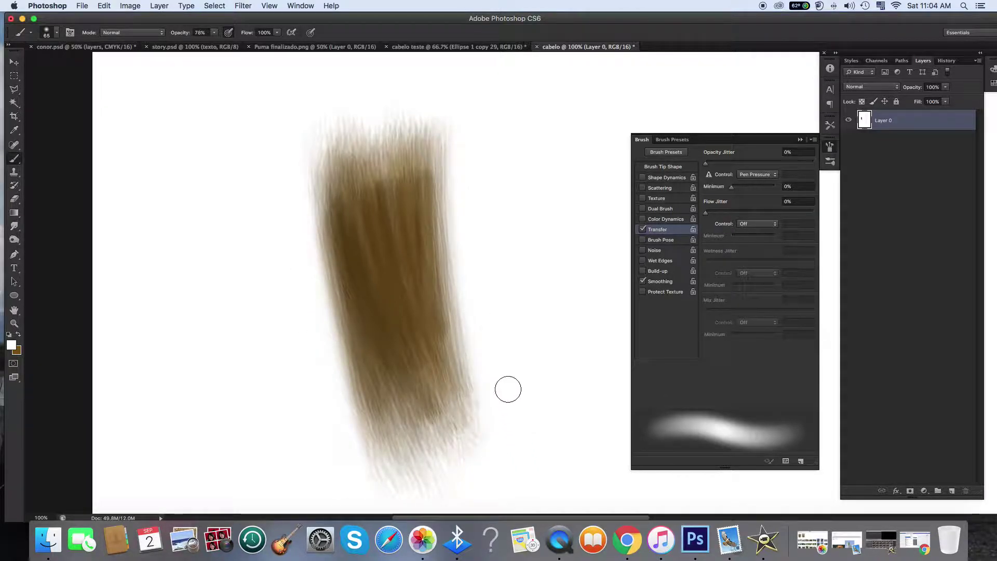
drag(474, 148, 508, 448)
mouse_move(469, 167)
mouse_down()
mouse_move(471, 288)
mouse_move(499, 421)
mouse_up()
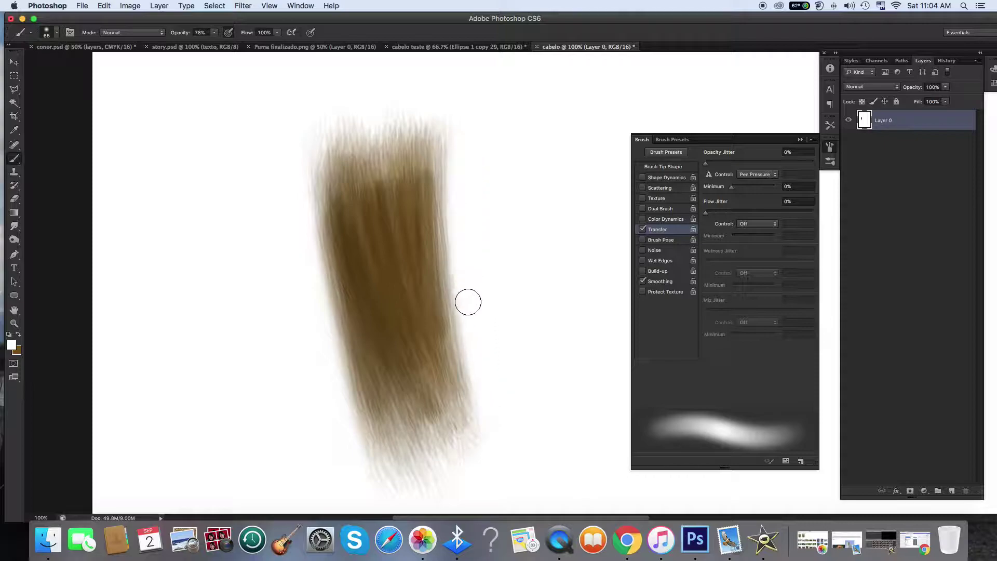
Switch to the Smudge tool, undo a test smudge on the hair tips, and set the soft round tip to 14 px
scroll(298, 287, down, 3)
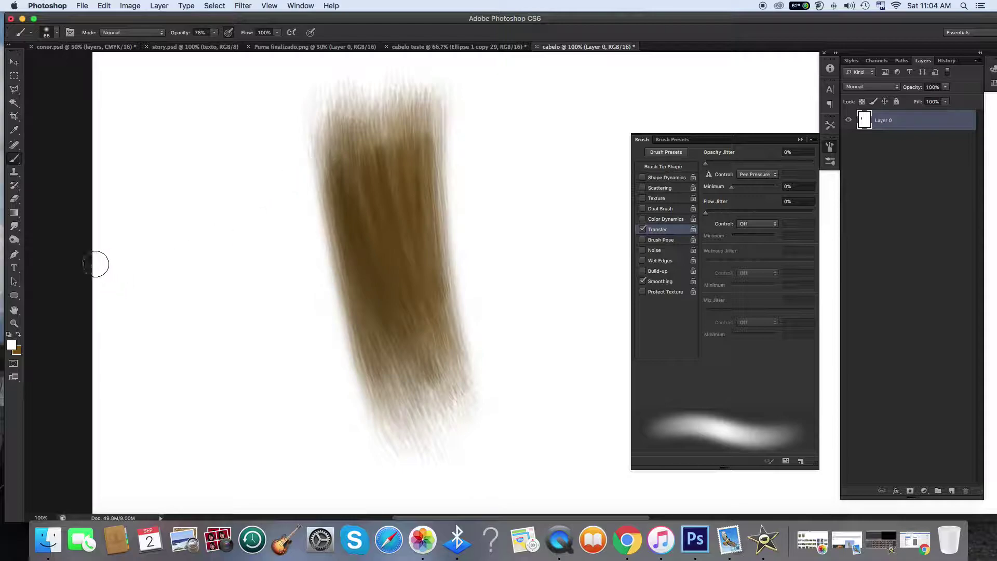
click(15, 227)
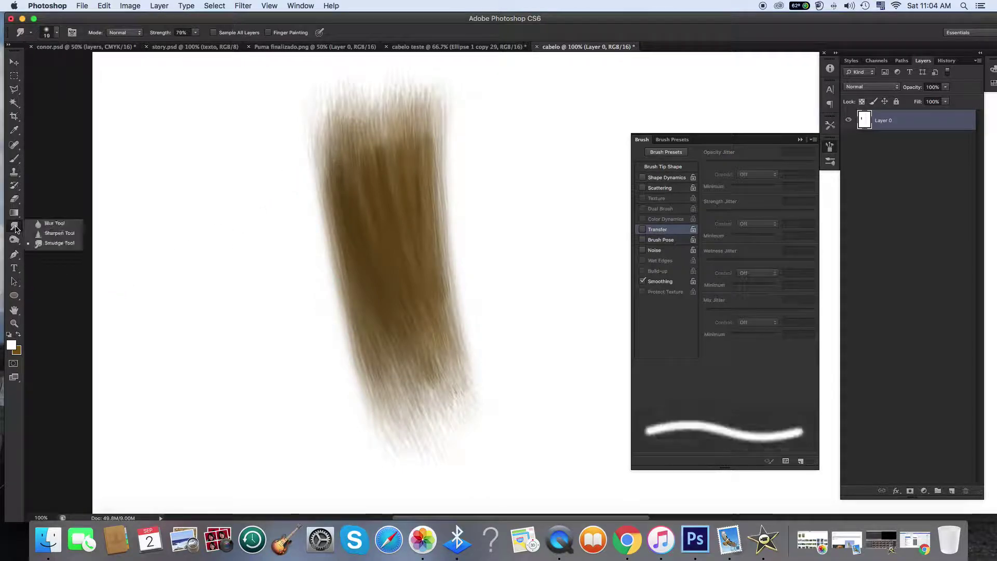
click(43, 243)
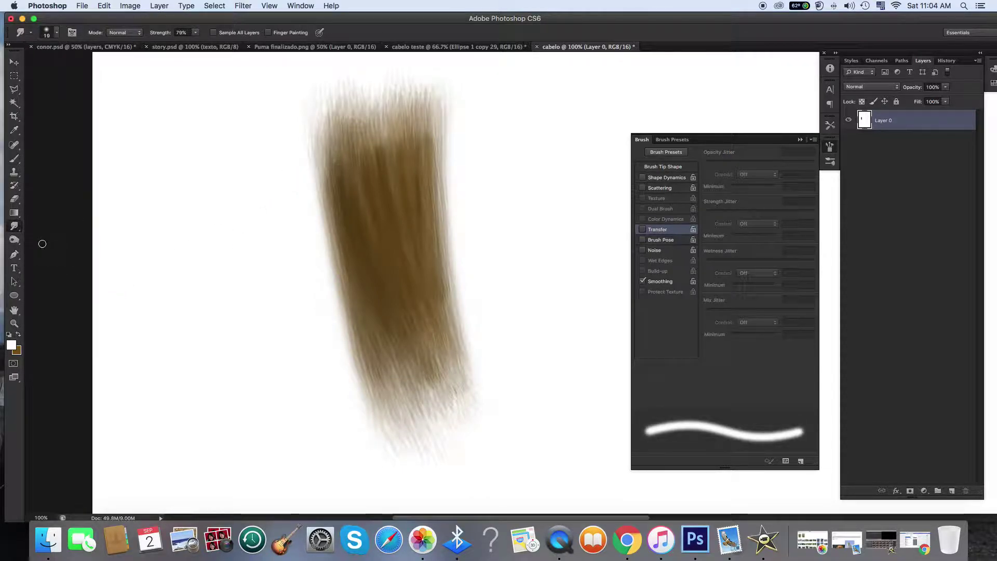
click(14, 229)
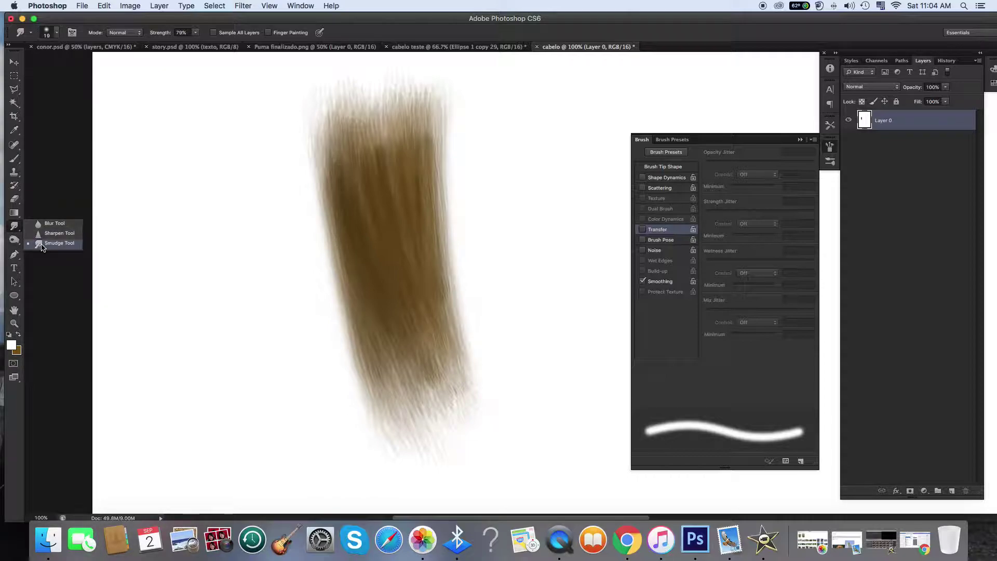
click(43, 243)
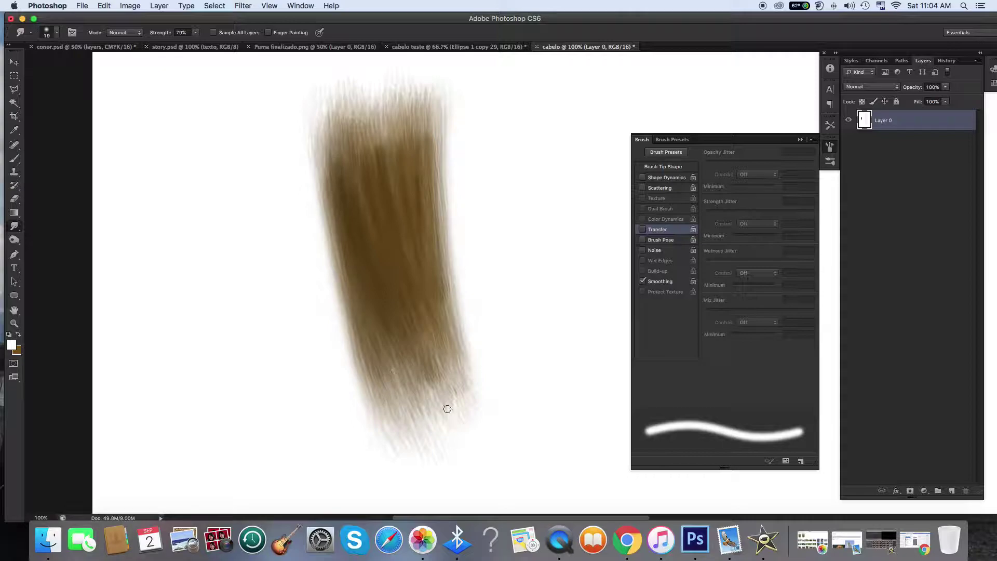
click(196, 33)
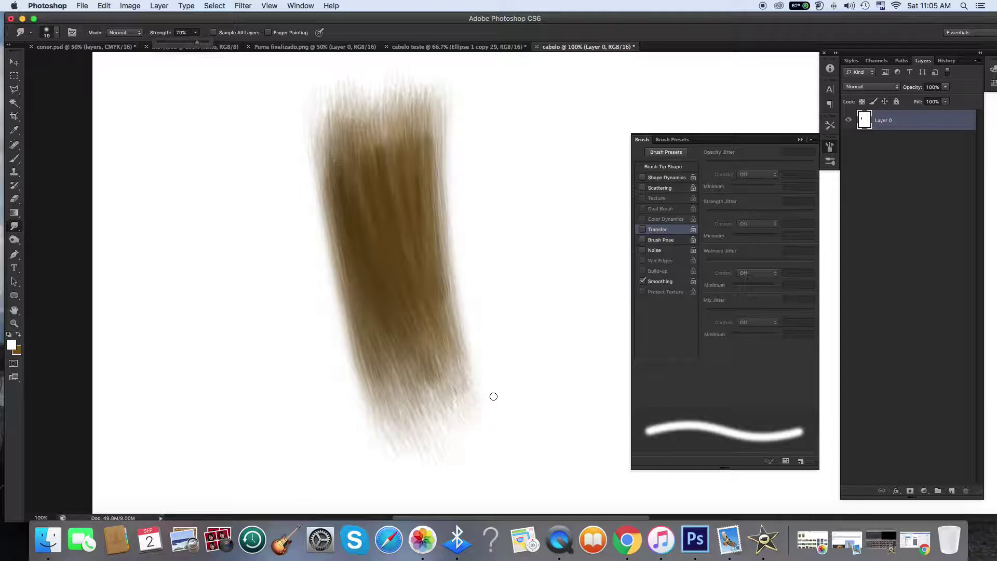
drag(413, 342, 470, 442)
key(super+z)
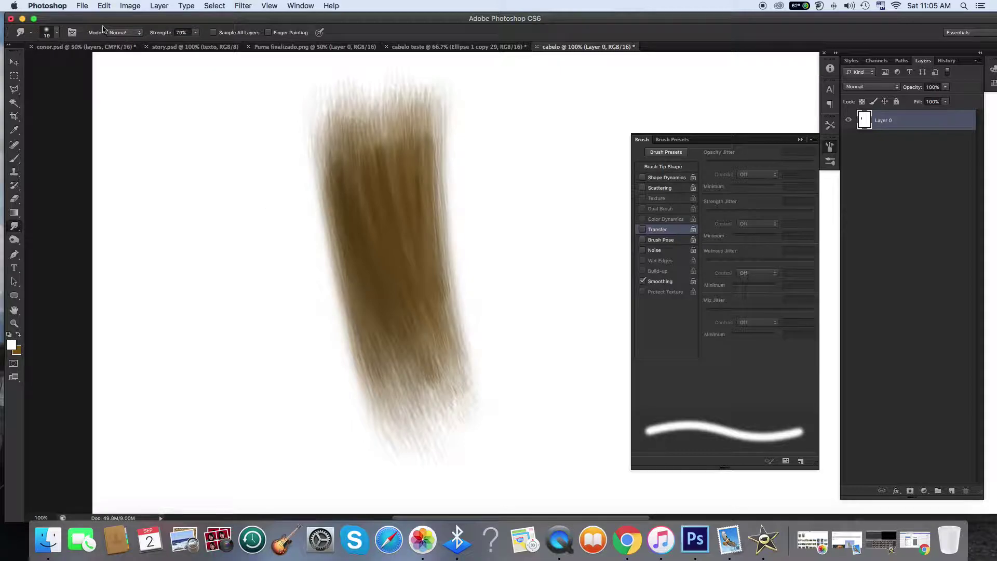
click(57, 33)
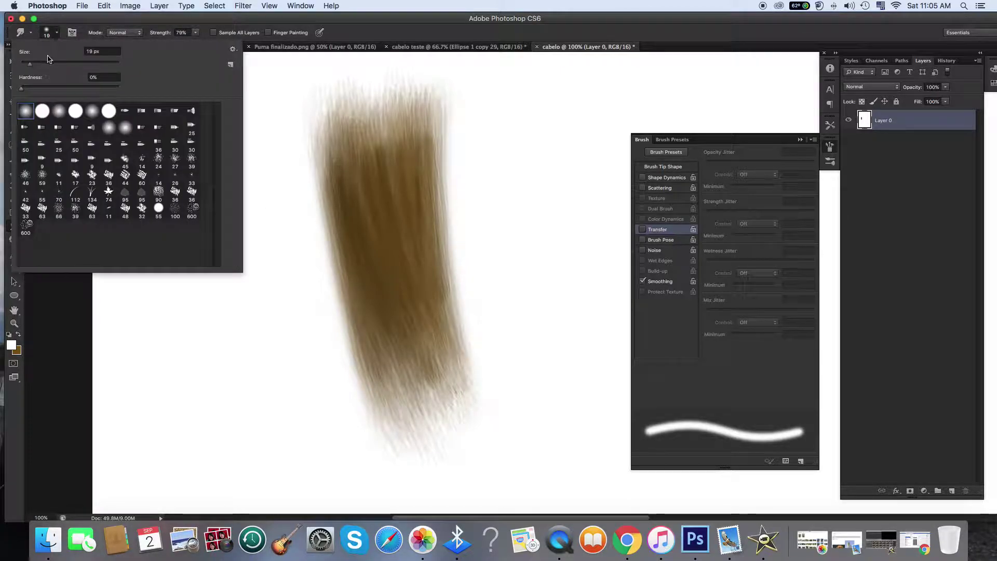
drag(29, 66, 28, 66)
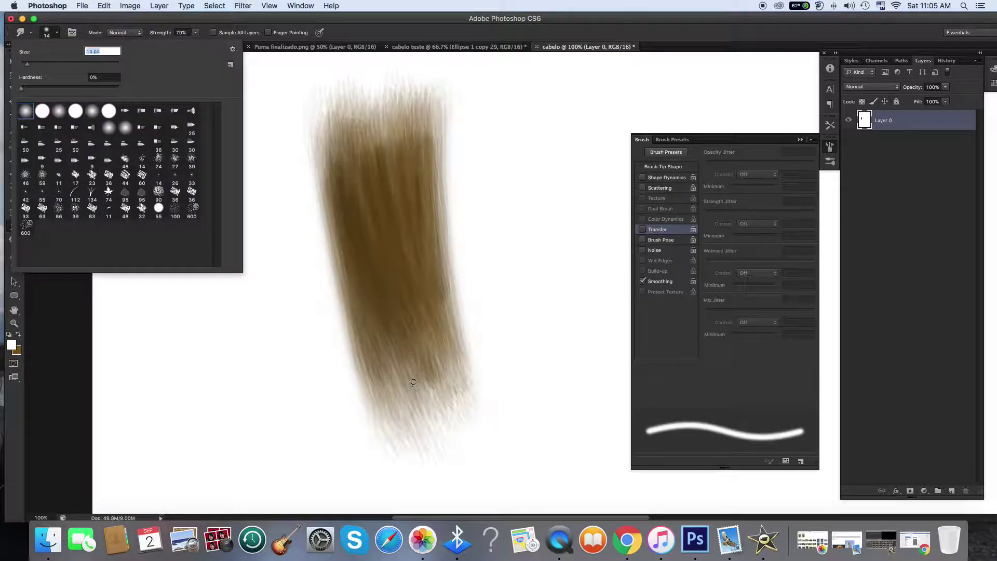
Smudge the center of the lock's lower end down and to the right at 79% strength to form separate hair tips
drag(414, 383, 499, 494)
drag(408, 318, 453, 433)
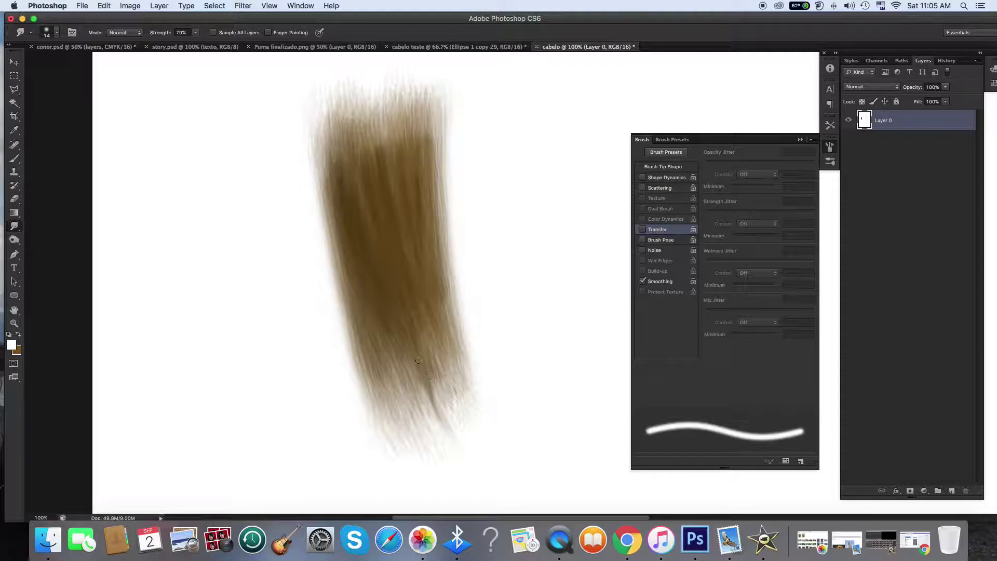
mouse_move(391, 337)
mouse_down()
mouse_move(451, 442)
mouse_move(488, 479)
mouse_up()
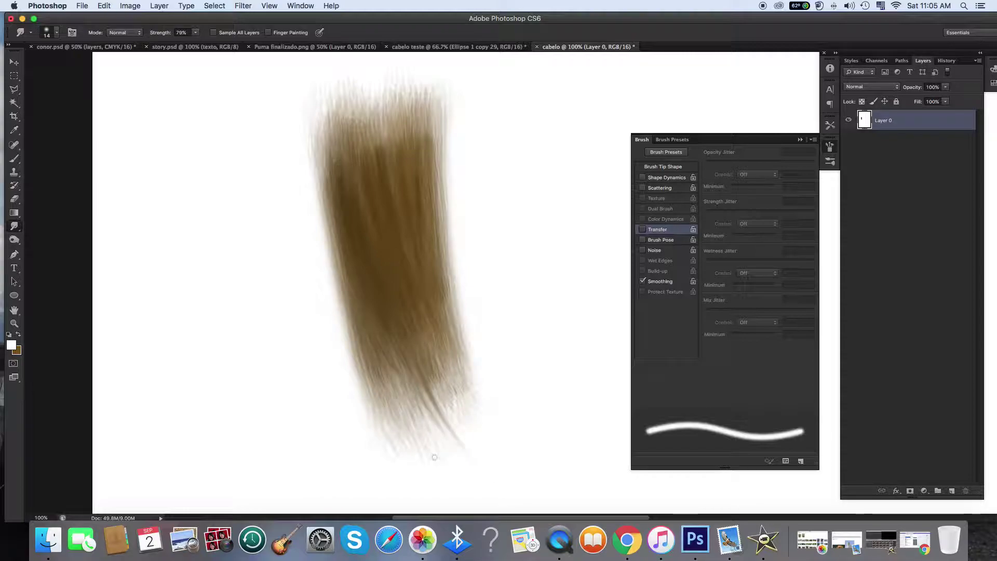
scroll(437, 374, down, 2)
key(super+z)
drag(376, 284, 509, 462)
drag(380, 333, 443, 428)
drag(396, 312, 440, 403)
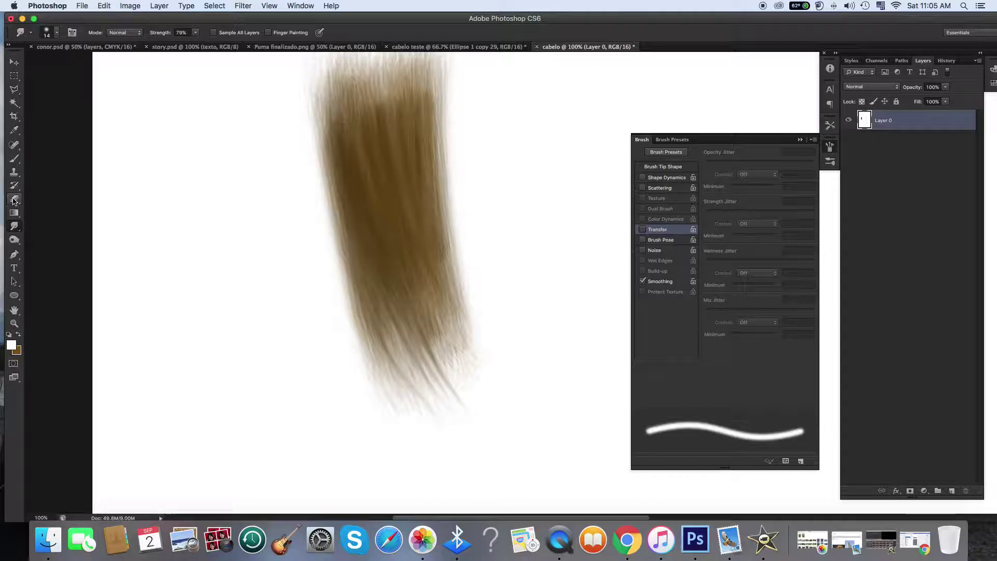
drag(382, 302, 452, 435)
drag(370, 319, 467, 467)
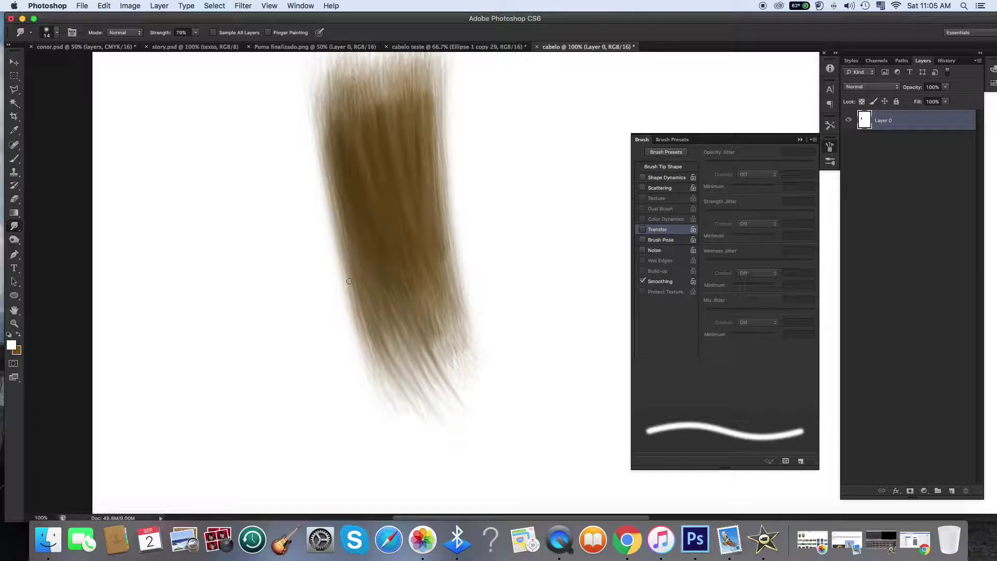
Undo the unwanted smudges and pull longer strands out of the lower-left part of the hair tips
key(super+z)
mouse_move(375, 292)
mouse_down()
mouse_move(395, 350)
mouse_move(360, 291)
mouse_move(436, 467)
mouse_up()
key(super+z)
mouse_move(380, 299)
mouse_down()
mouse_move(382, 342)
mouse_move(435, 448)
mouse_up()
drag(377, 325, 441, 459)
key(super+z)
drag(373, 303, 440, 454)
drag(418, 366, 431, 399)
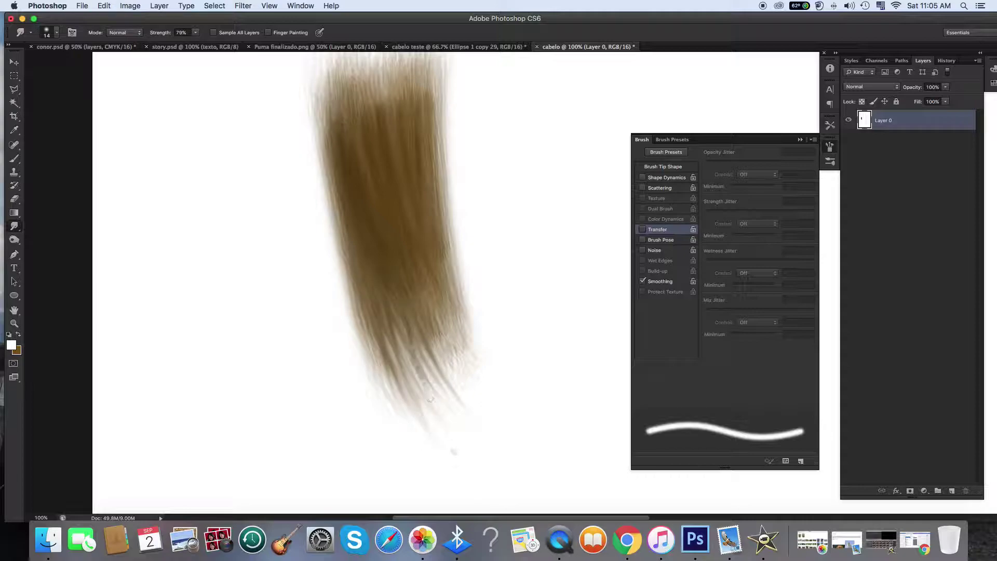
key(super+z)
Raise the Smudge strength to 89% and draw out a long, pointed strand at the lower-left end of the lock
click(194, 34)
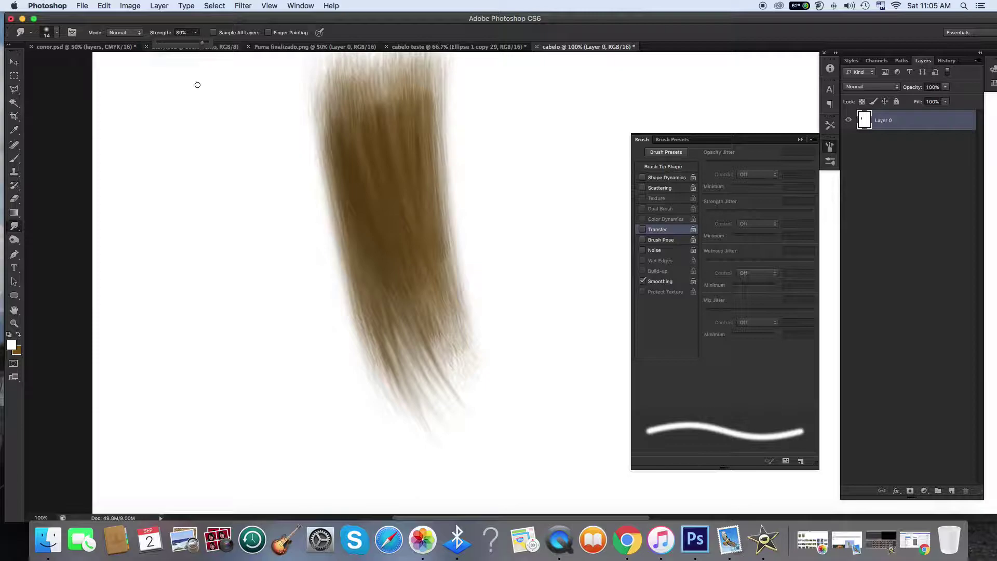
drag(399, 333, 451, 431)
key(super+z)
drag(390, 336, 428, 439)
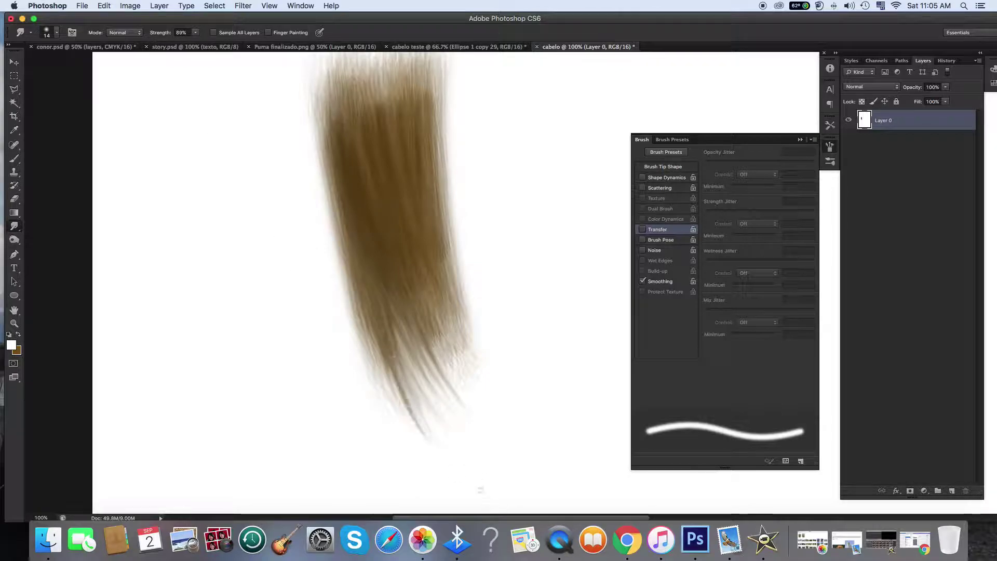
drag(365, 302, 407, 432)
key(super+z)
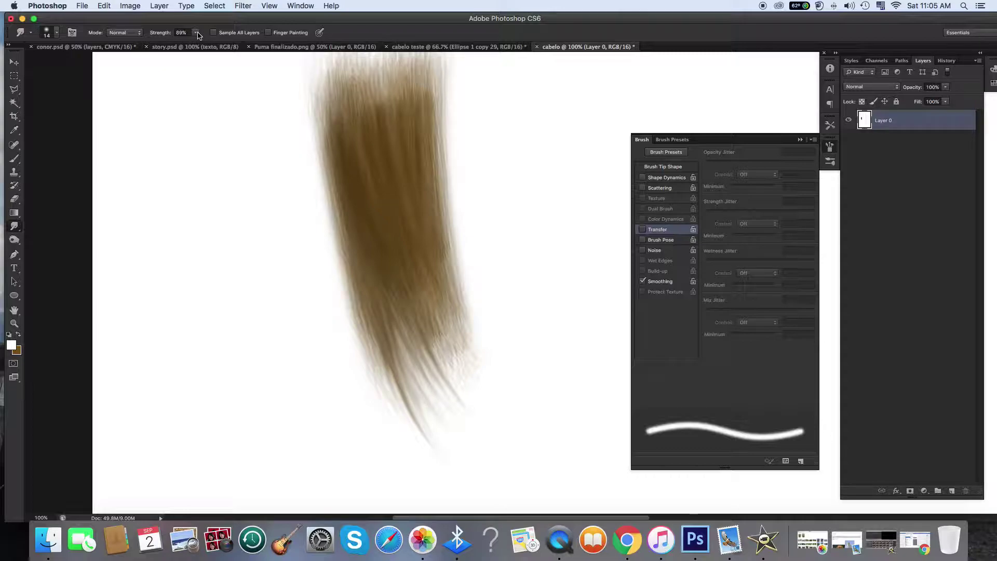
Extend the lower-left and central hair tips with further smudge strokes, undoing the unwanted ones
drag(375, 325, 443, 448)
drag(385, 311, 456, 479)
key(super+z)
drag(371, 319, 416, 439)
key(super+z)
drag(360, 302, 408, 439)
drag(417, 299, 510, 443)
key(super+z)
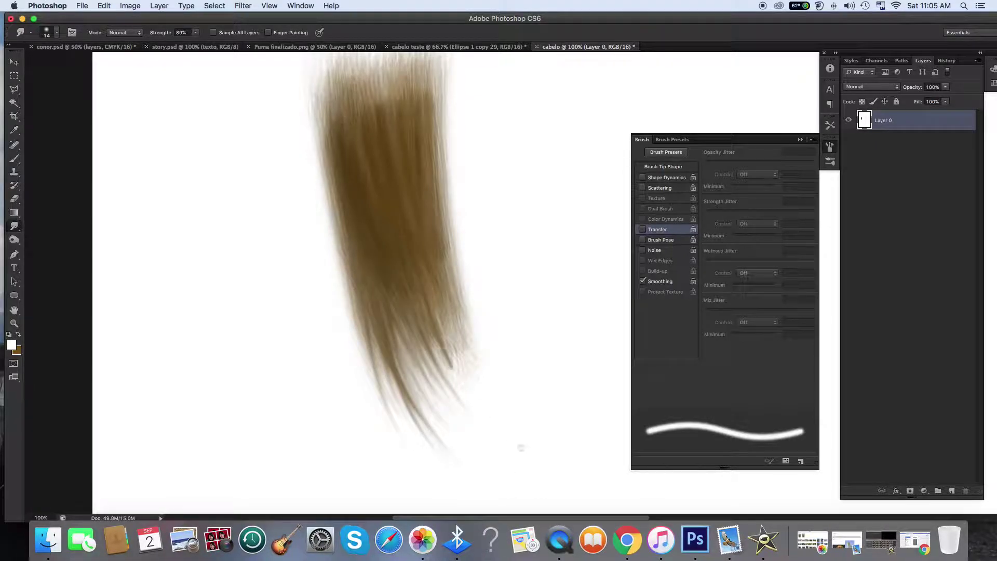
Smudge the lower-right hair tips into long curved strands and pull a flyaway strand from the lock's upper right edge
drag(418, 264, 507, 460)
drag(441, 273, 516, 410)
key(super+z)
drag(440, 277, 503, 401)
key(super+z)
drag(427, 265, 500, 430)
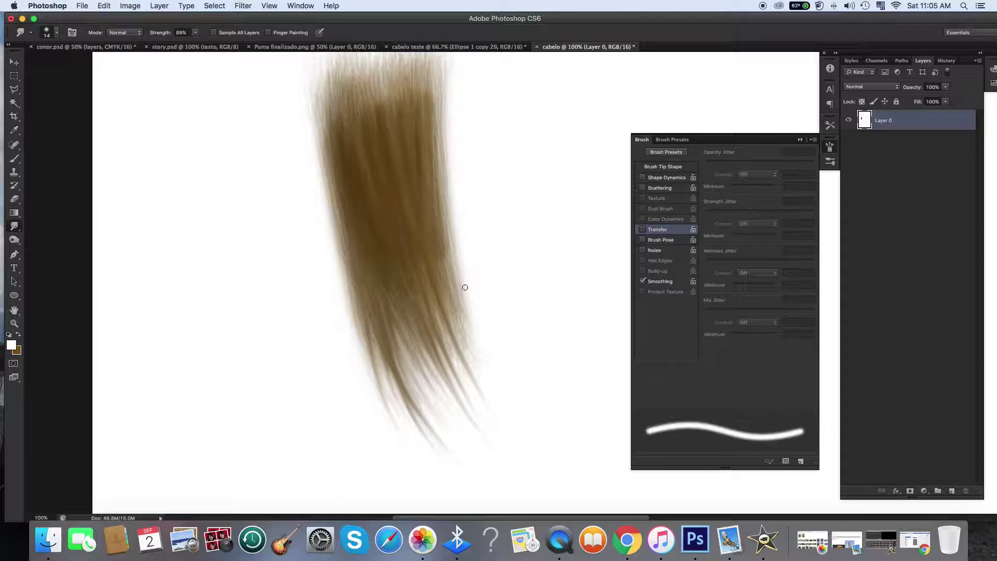
drag(445, 285, 502, 410)
key(super+z)
drag(446, 255, 513, 425)
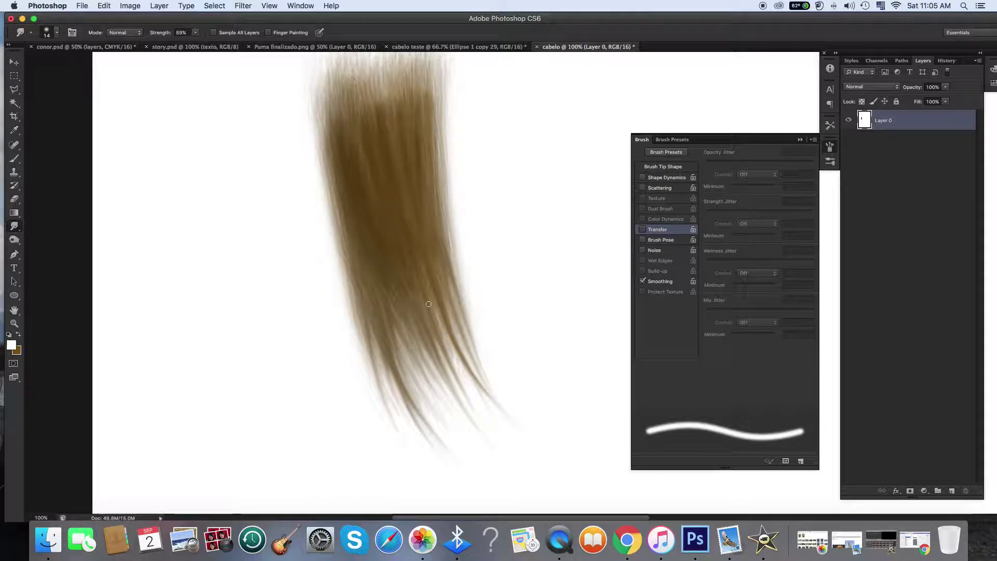
drag(434, 147, 482, 252)
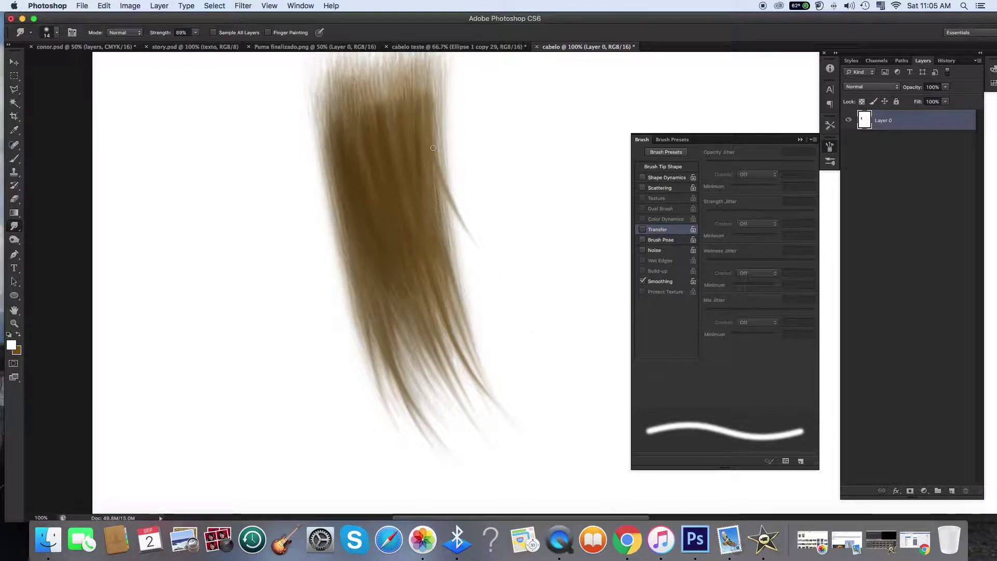
Undo the last flyaway smudges and pull a new pointed strand outward from the lock's upper right edge
key(super+z)
key(super+z)
key(super+z)
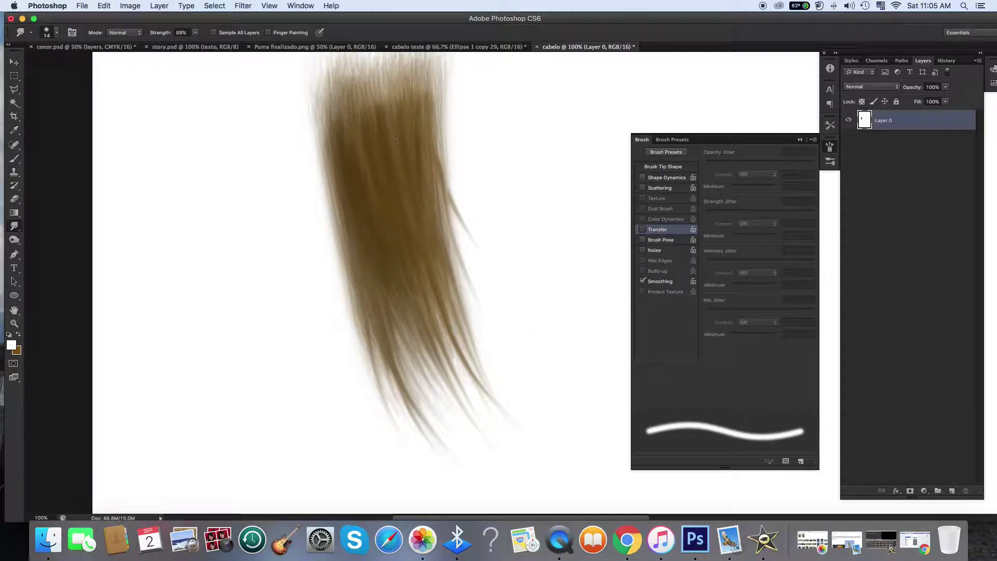
key(super+z)
drag(418, 141, 477, 255)
drag(435, 123, 473, 276)
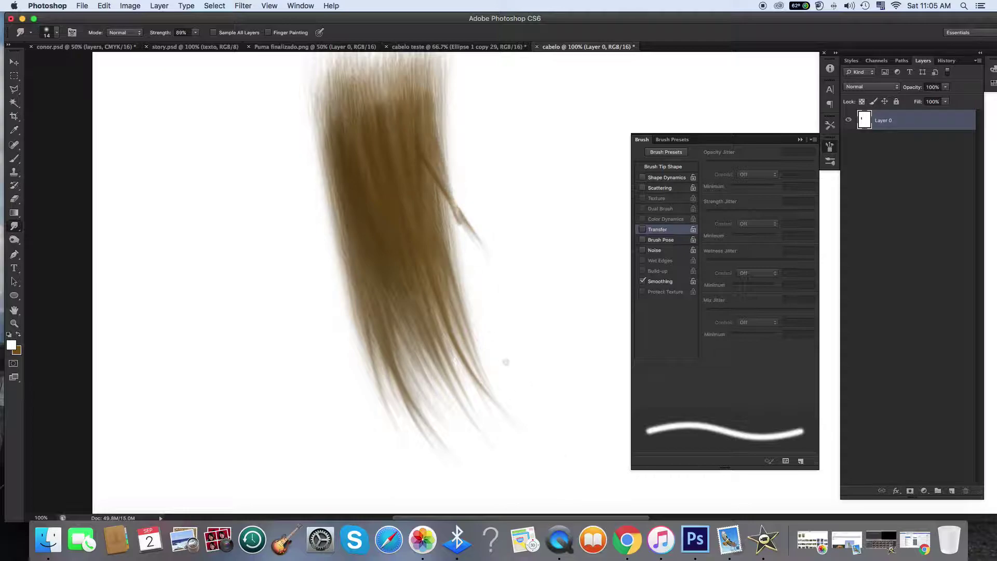
key(super+z)
Smudge several pointed strands outward along the middle of the lock's right edge, undoing the unwanted strokes
drag(437, 191, 486, 294)
drag(443, 202, 485, 312)
key(super+z)
drag(429, 204, 488, 316)
key(super+z)
drag(435, 230, 510, 328)
drag(455, 270, 479, 315)
key(super+z)
Smudge long strands from the lock's center down to the lower tips, undoing the strokes that do not fit
drag(385, 288, 447, 418)
key(super+z)
drag(390, 290, 439, 405)
key(super+z)
drag(370, 249, 447, 434)
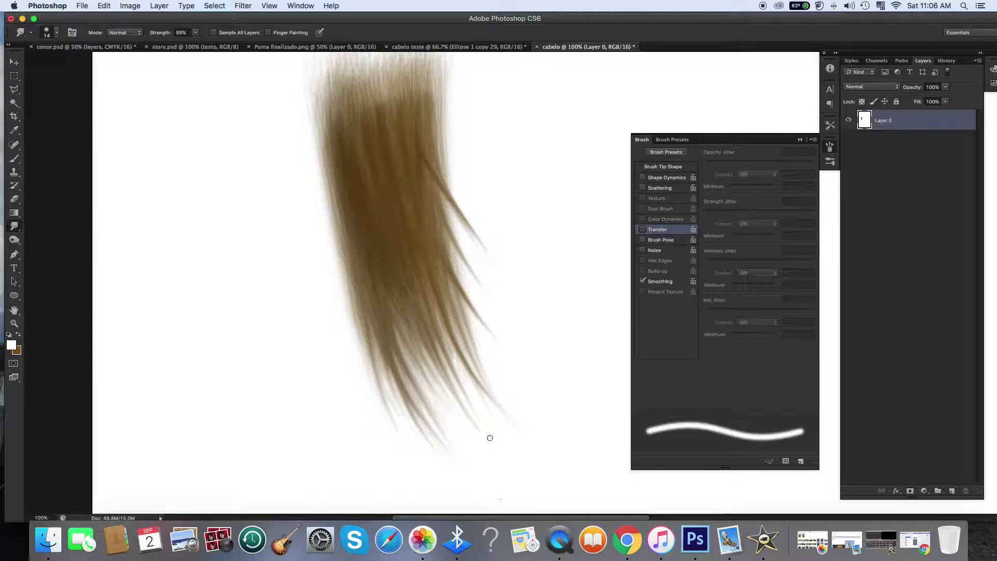
scroll(483, 430, down, 2)
key(super+z)
drag(401, 258, 463, 403)
key(super+z)
drag(387, 234, 486, 382)
mouse_move(363, 189)
mouse_down()
mouse_move(380, 231)
mouse_move(498, 410)
mouse_up()
key(super+z)
mouse_move(376, 192)
mouse_down()
mouse_move(442, 353)
mouse_move(465, 393)
mouse_up()
Lower the Smudge strength to 54% and try softer strokes through the central and lower tips, undoing them
click(196, 35)
drag(374, 224, 469, 387)
key(super+z)
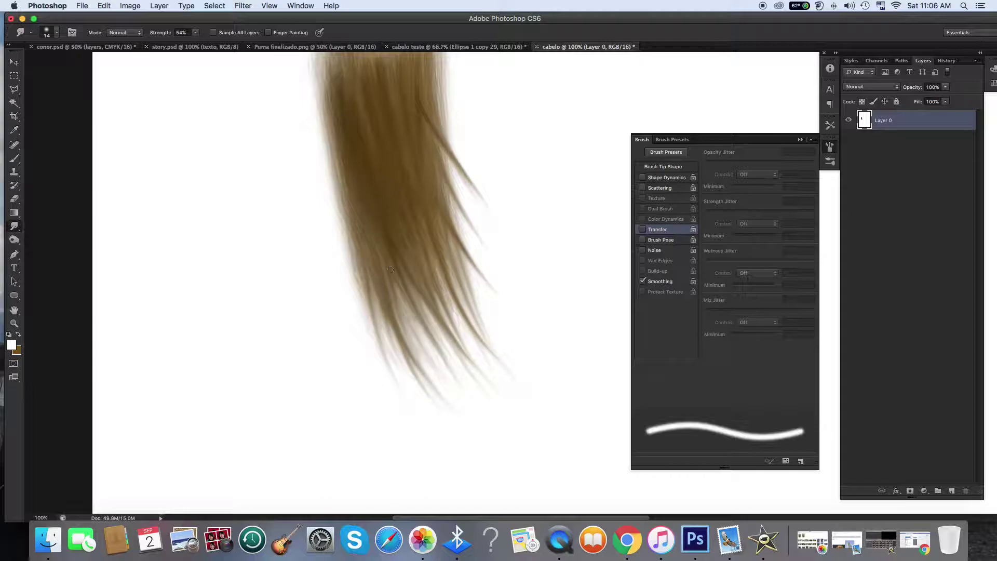
drag(409, 343, 446, 397)
key(super+z)
drag(380, 250, 445, 388)
key(super+z)
key(super+z)
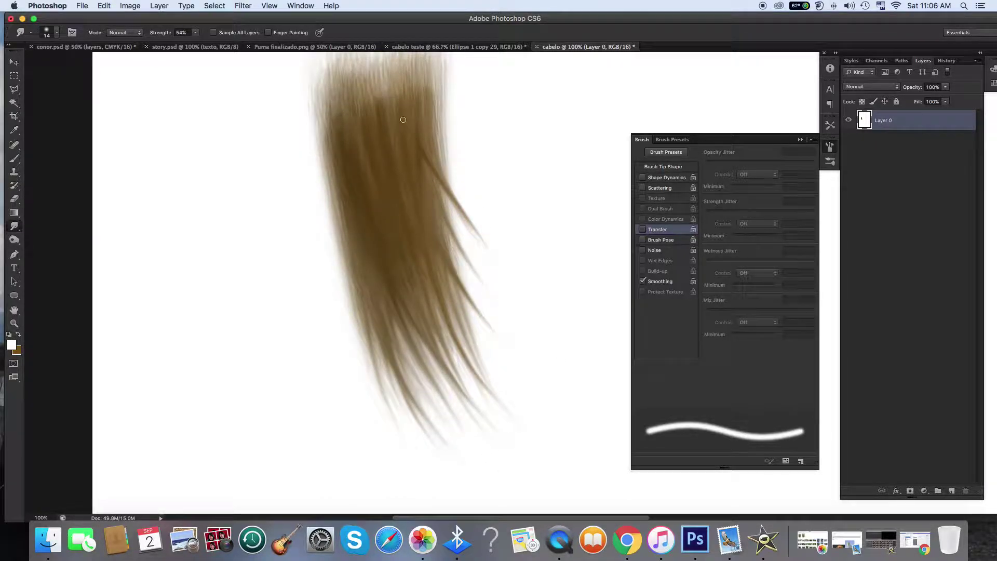
Raise the Smudge strength to 85% and pull a curved flyaway strand from the upper right edge, undoing the failed tries
click(196, 32)
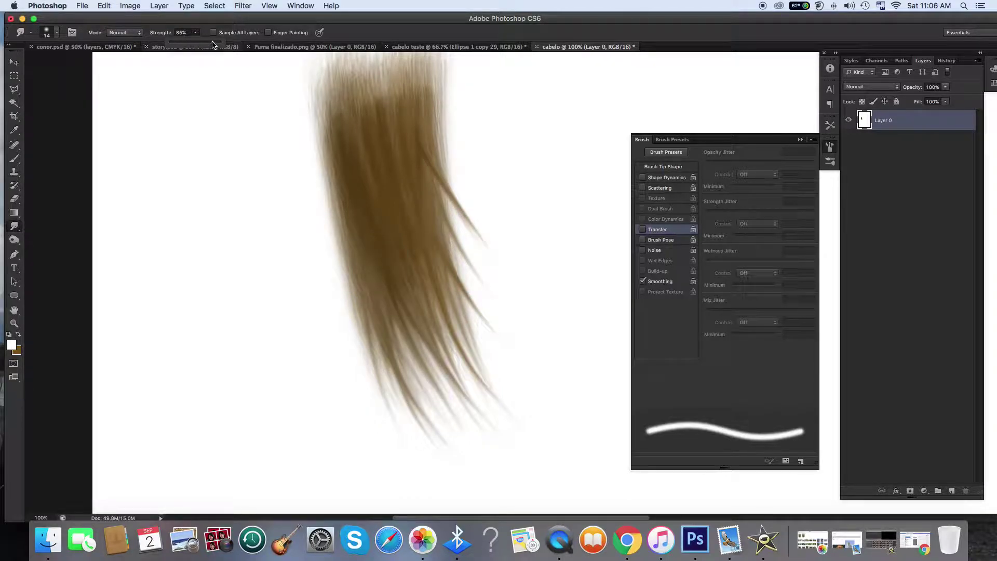
drag(438, 94, 461, 198)
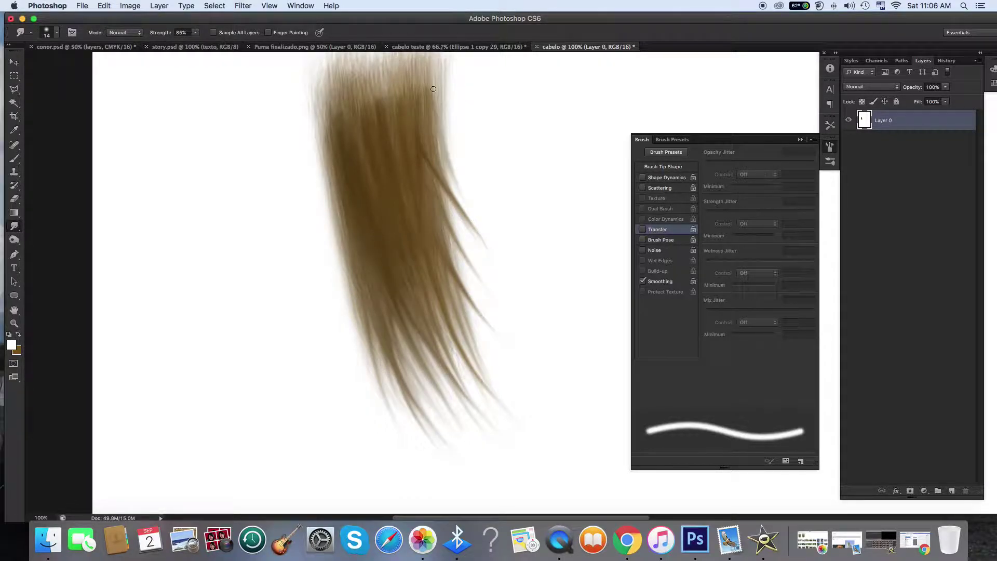
mouse_move(434, 96)
mouse_down()
mouse_move(470, 214)
mouse_move(463, 167)
mouse_up()
key(super+z)
key(super+z)
drag(436, 99, 464, 167)
key(super+z)
mouse_move(436, 100)
mouse_down()
mouse_move(475, 215)
mouse_move(463, 182)
mouse_up()
key(super+z)
key(super+z)
drag(435, 103, 461, 165)
key(super+z)
drag(436, 116, 472, 197)
key(super+z)
drag(437, 114, 474, 211)
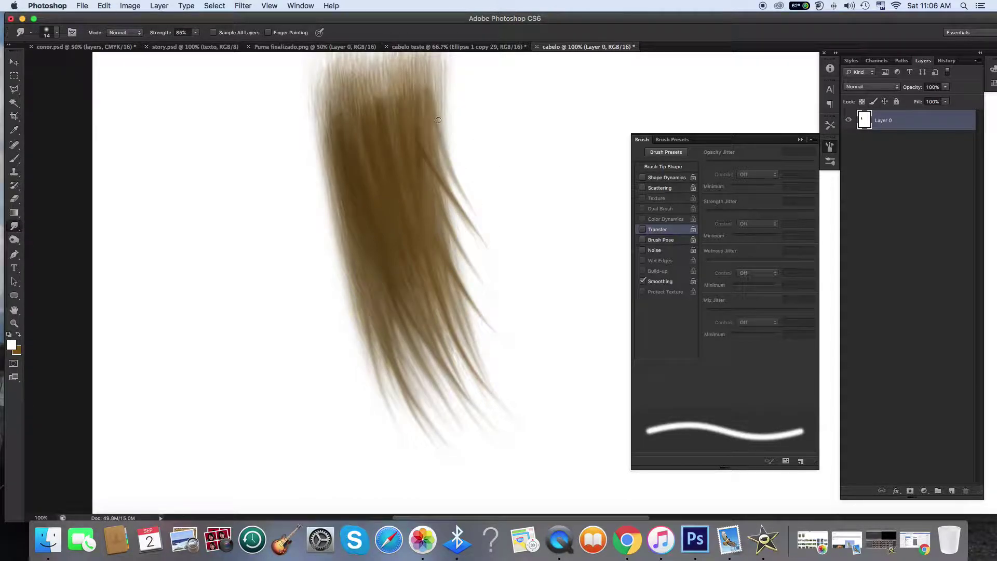
Try longer smudge strokes down the upper right edge of the lock and undo them
drag(431, 109, 475, 226)
key(super+z)
drag(430, 109, 466, 240)
key(super+z)
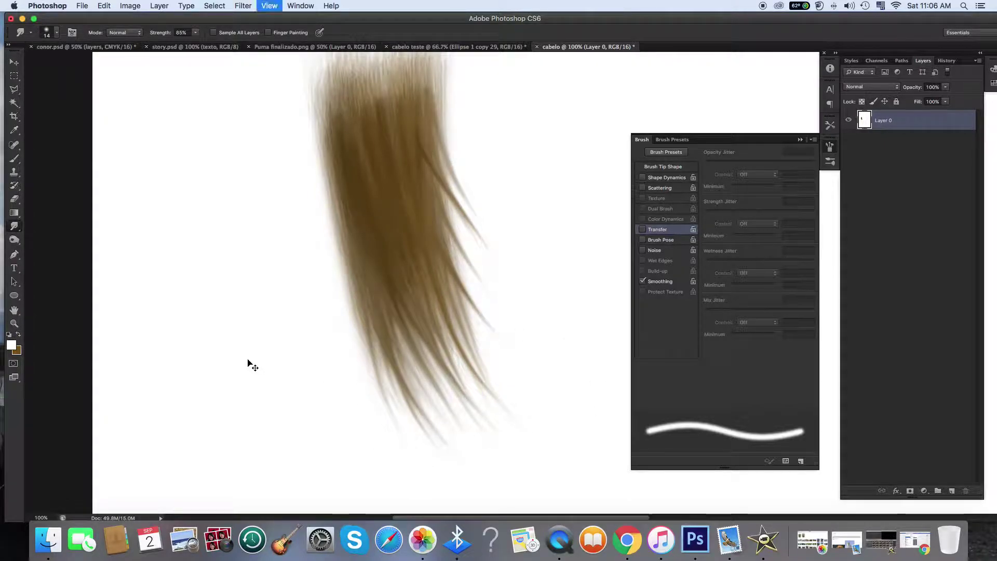
Smudge a strand from the lock's lower middle to its lower-left tips, undoing the unwanted attempts
key(super+minus)
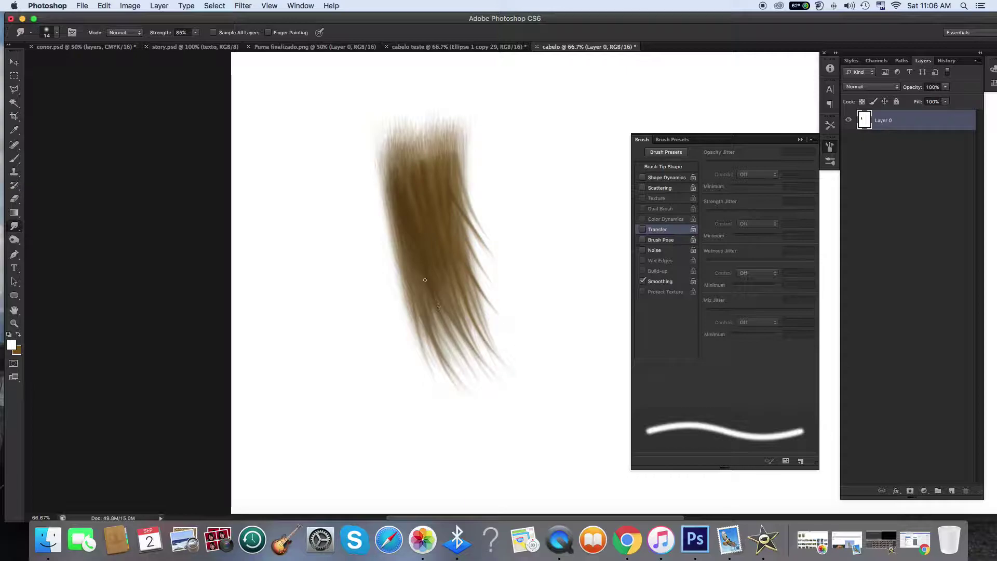
drag(422, 286, 459, 363)
key(super+z)
key(super+z)
drag(419, 286, 479, 380)
key(super+z)
drag(417, 283, 475, 379)
key(super+z)
drag(422, 292, 519, 445)
key(super+z)
drag(423, 299, 464, 389)
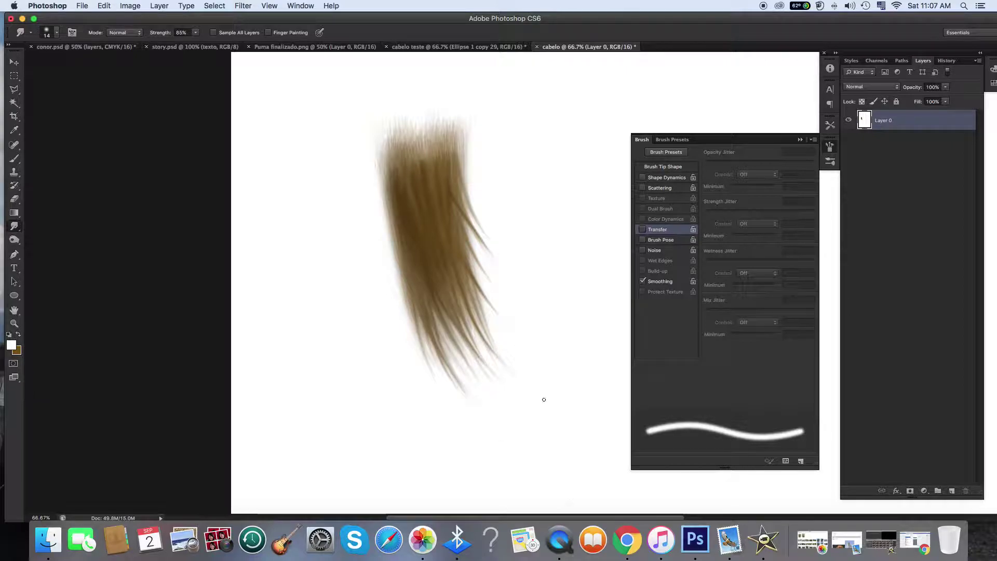
Switch to the Burn tool for shading the hair lock
click(14, 323)
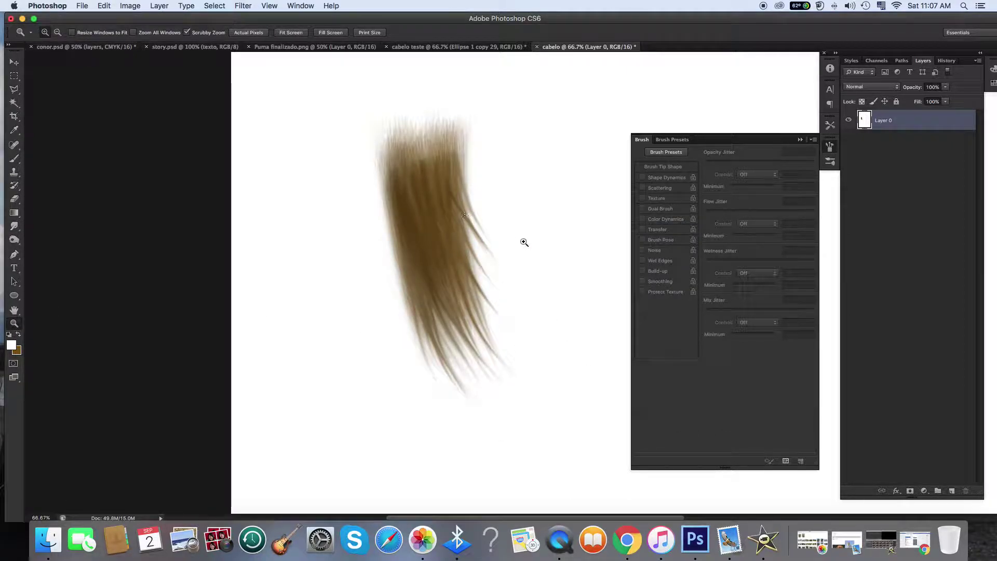
click(14, 240)
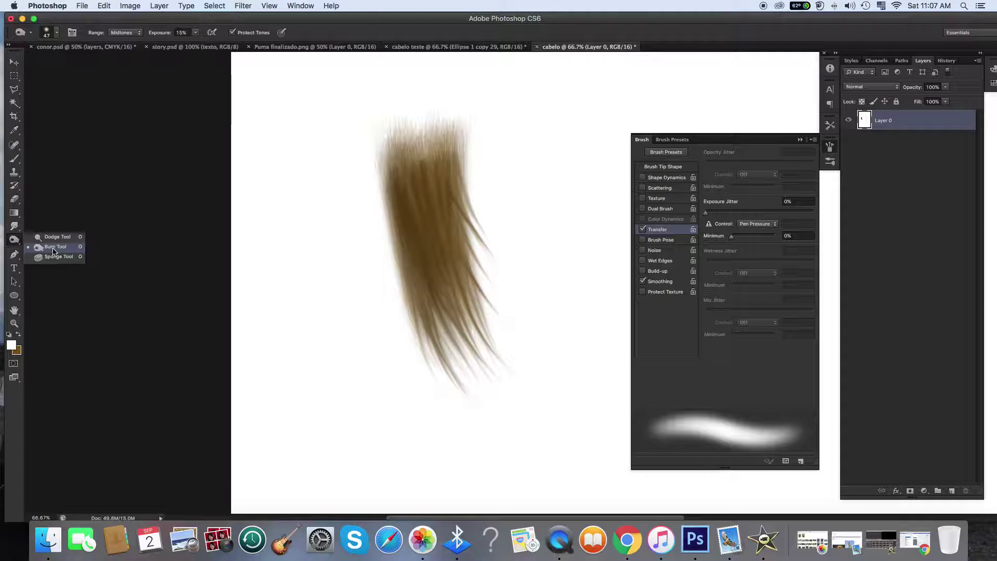
Darken the left side of the hair lock from its upper part downward with the Burn tool
click(53, 248)
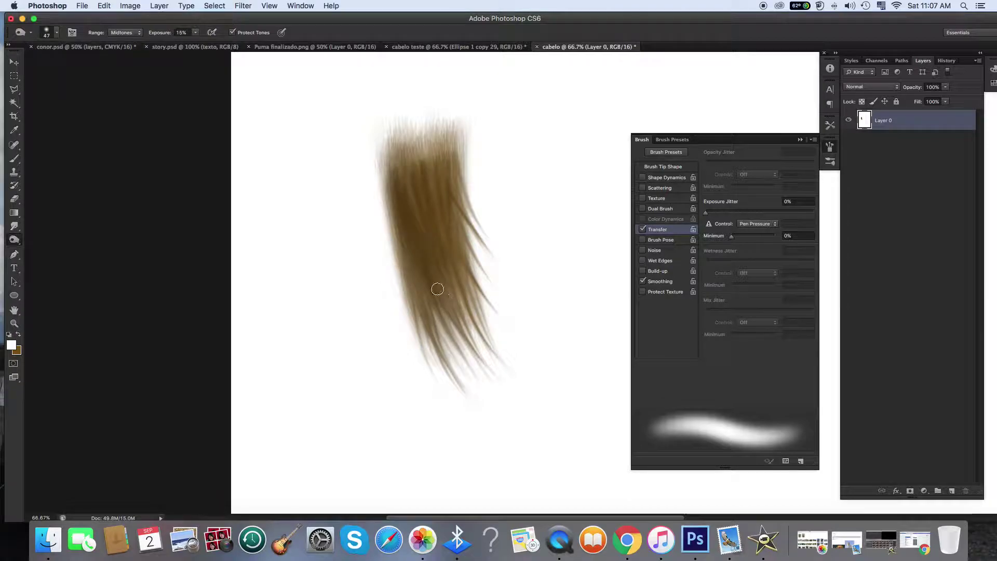
drag(393, 177, 462, 323)
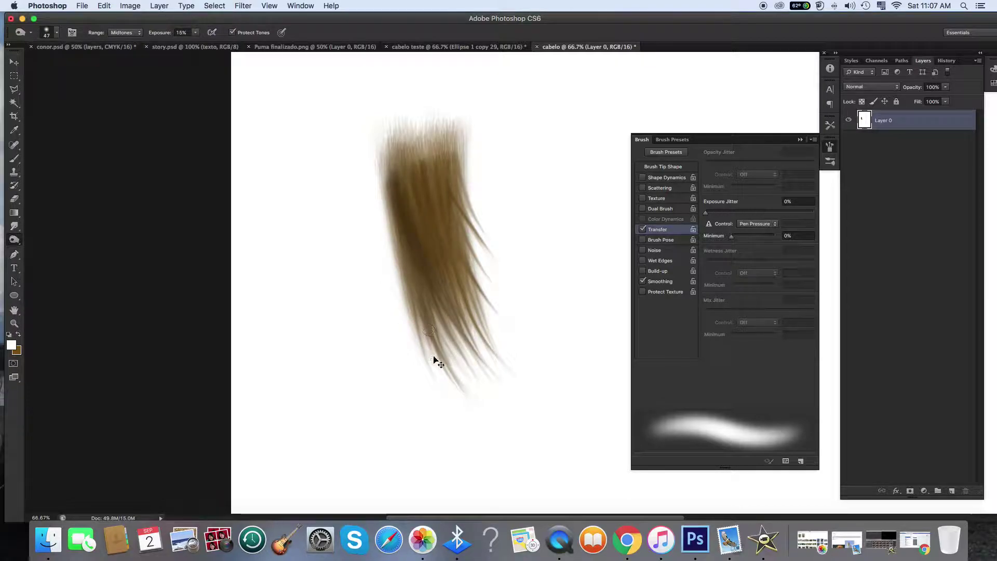
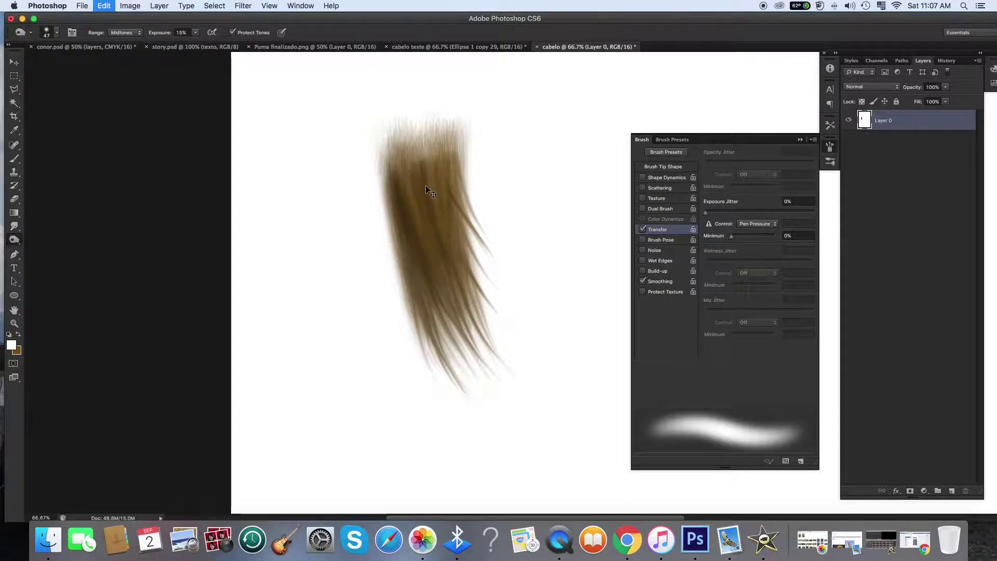
Lighten the upper middle of the hair lock with the Dodge tool, using the Midtones range and a 29 px brush
click(14, 241)
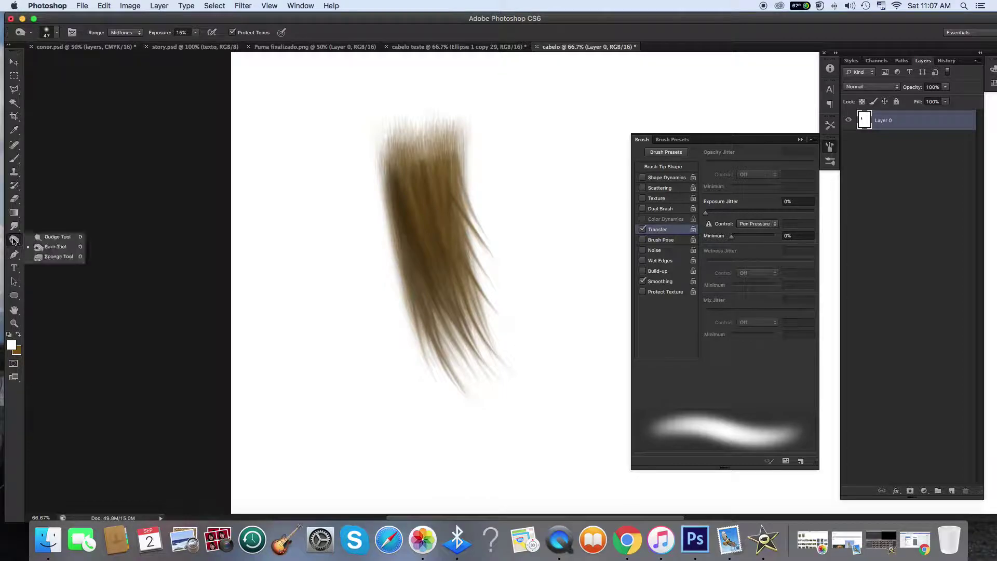
click(49, 237)
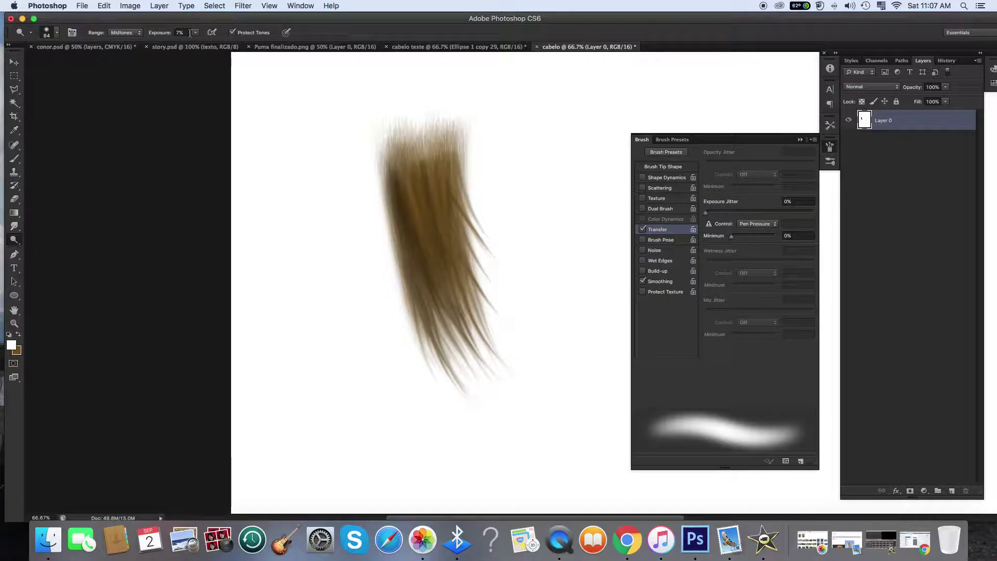
click(124, 33)
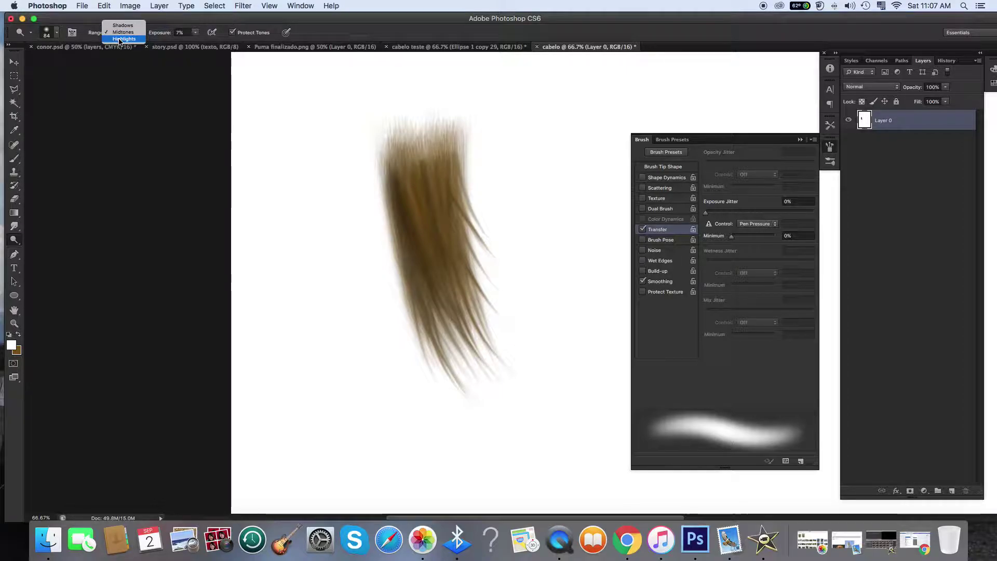
click(121, 33)
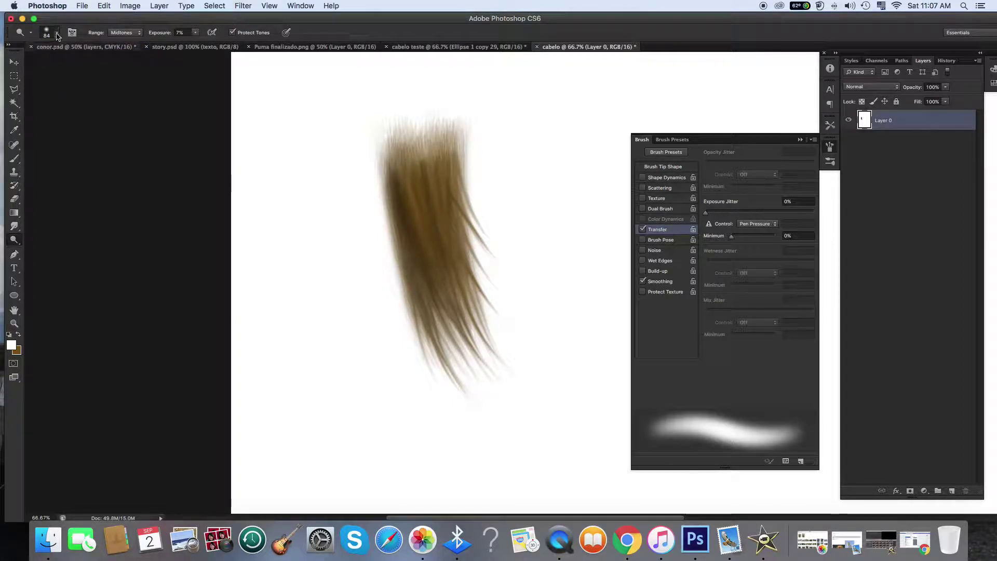
click(56, 33)
drag(67, 65, 74, 64)
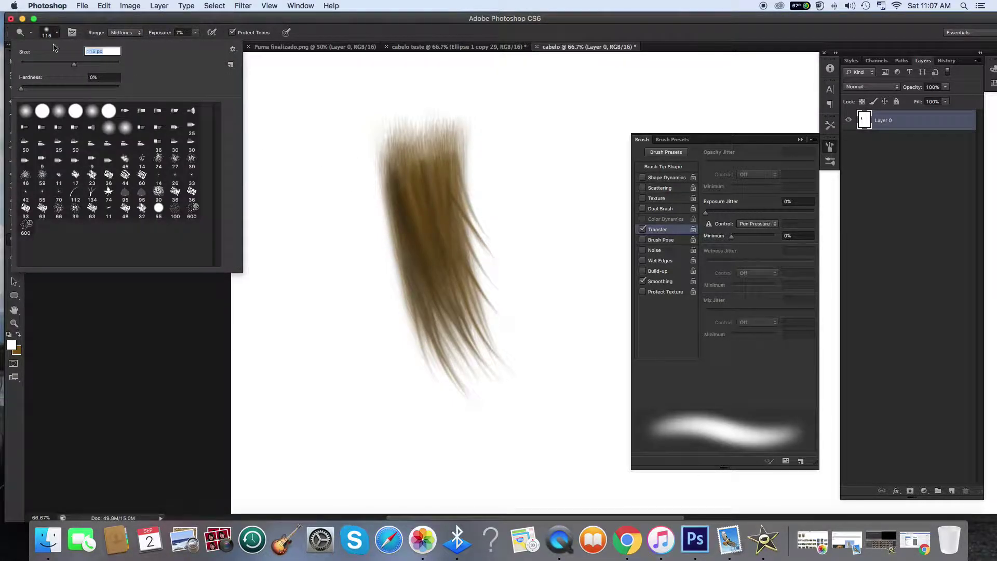
text(74)
key(Return)
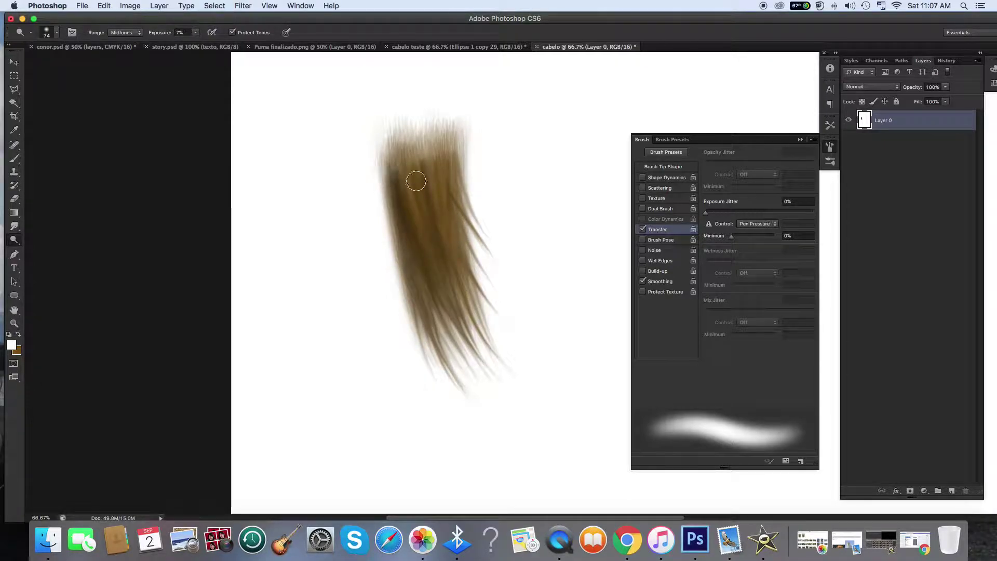
click(57, 32)
drag(43, 64, 33, 66)
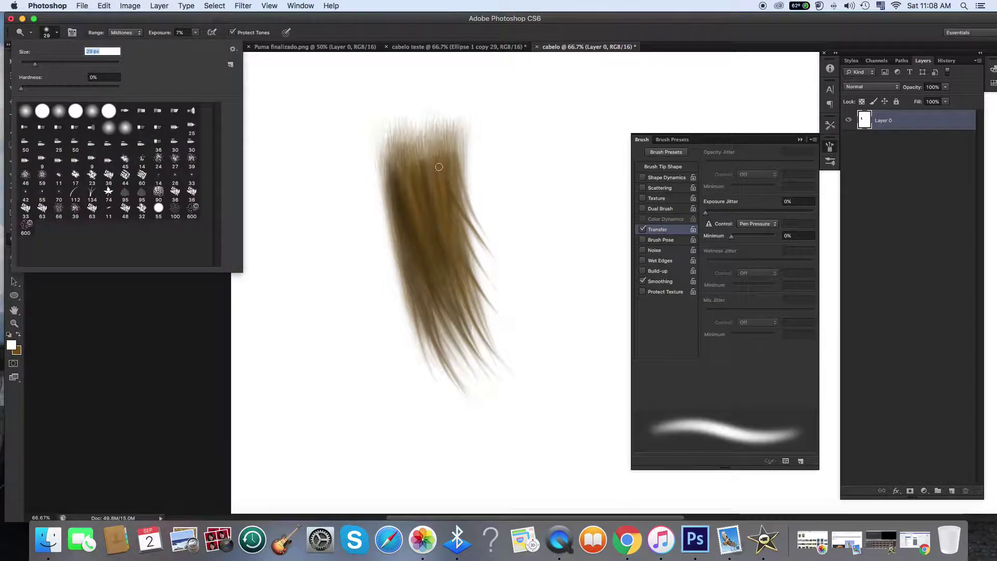
click(439, 167)
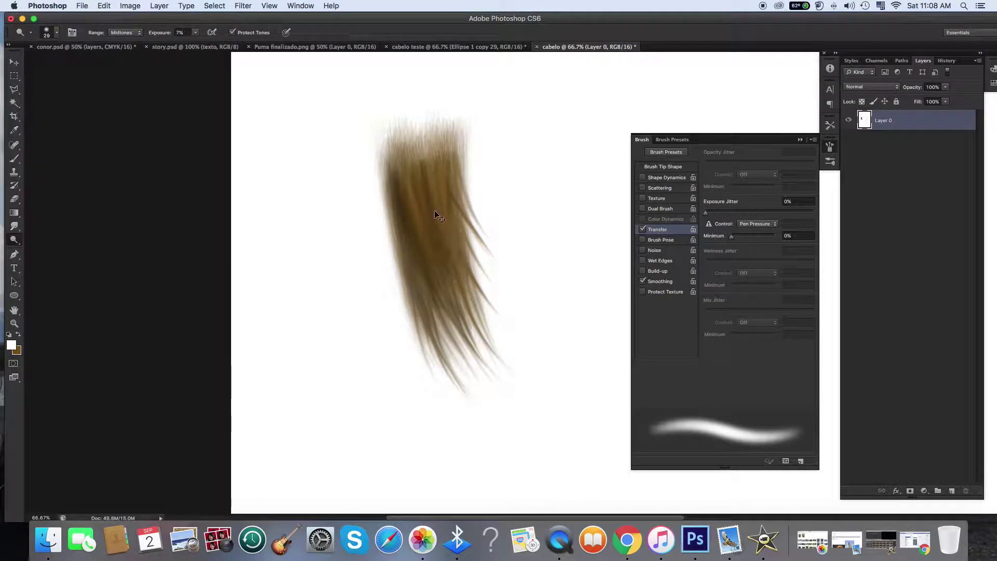
Lighten fine strands in the middle of the hair lock with the Dodge tool and a 15 px brush
click(13, 325)
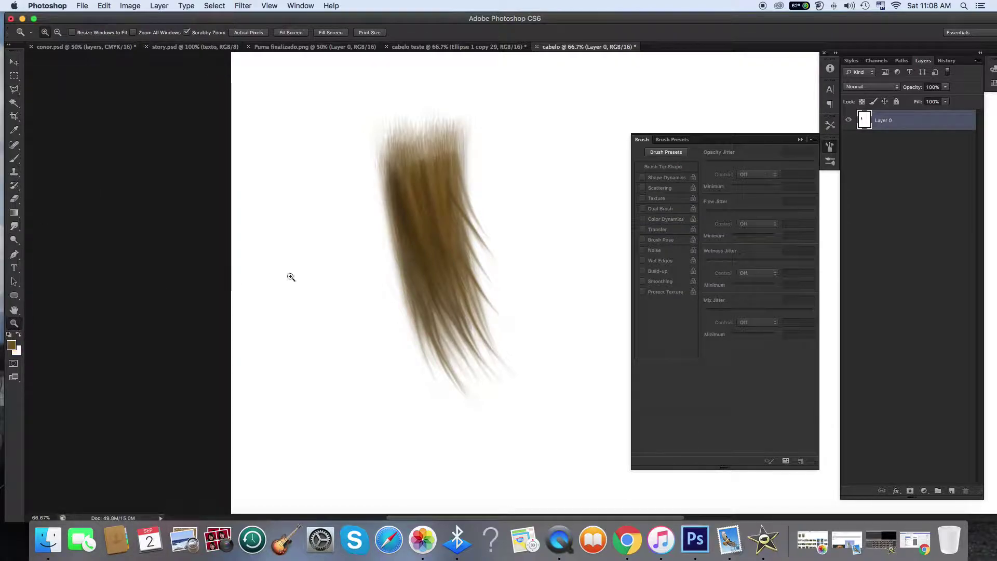
double_click(475, 232)
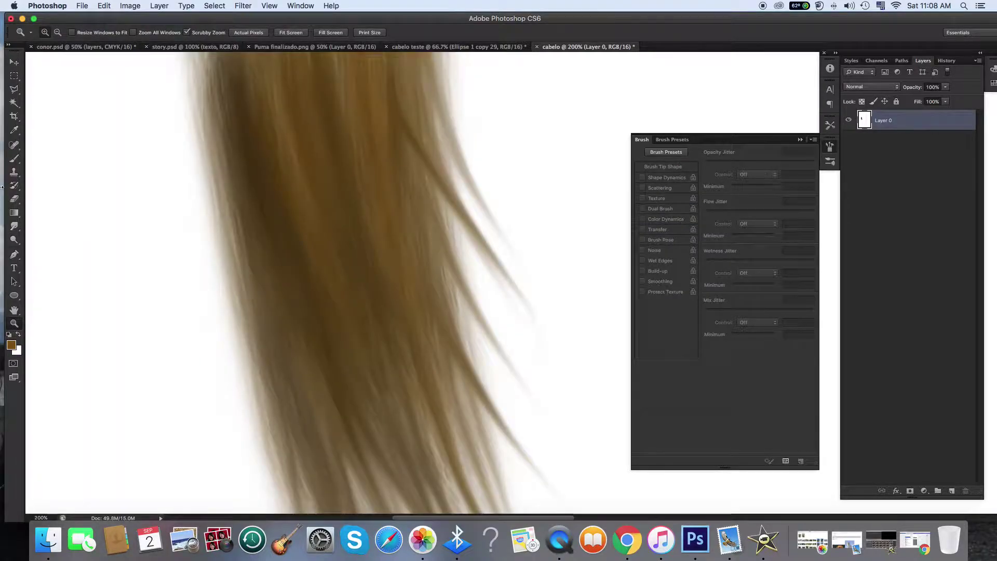
click(14, 240)
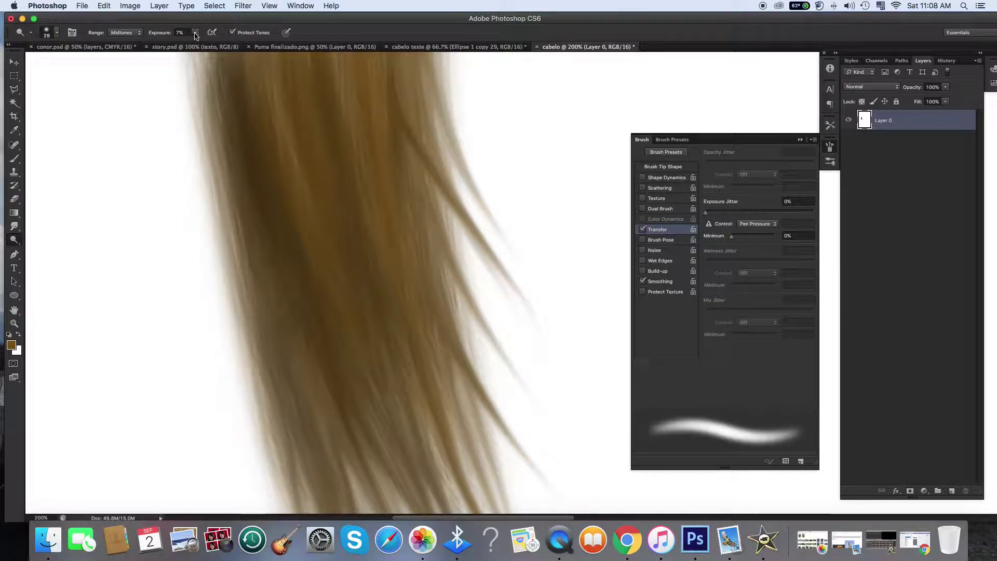
click(53, 36)
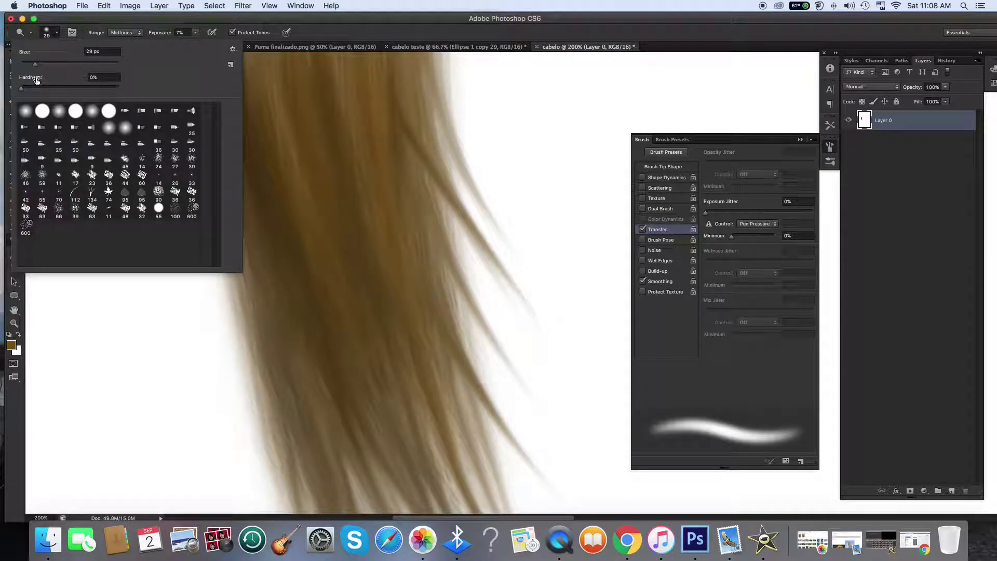
click(383, 247)
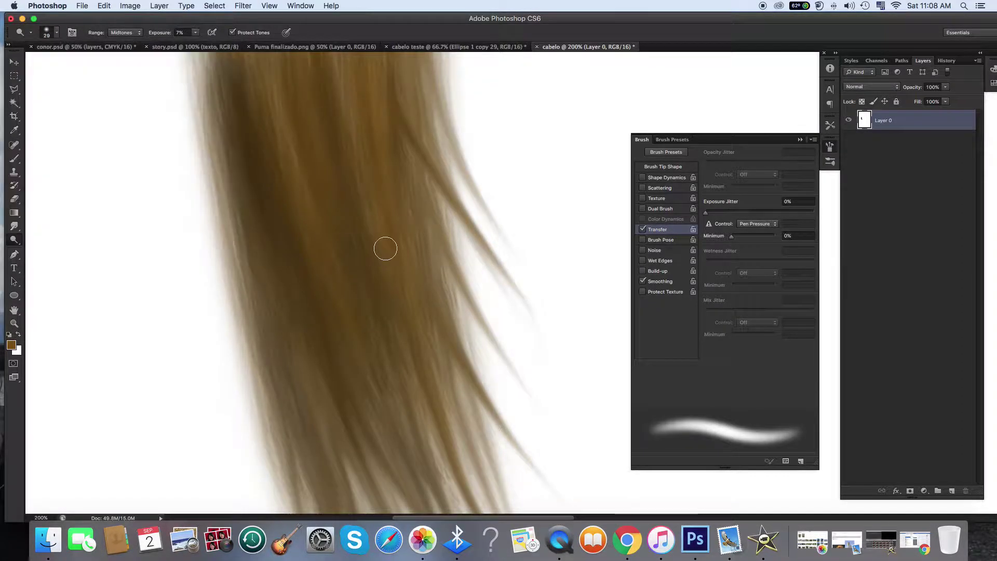
click(55, 33)
click(29, 66)
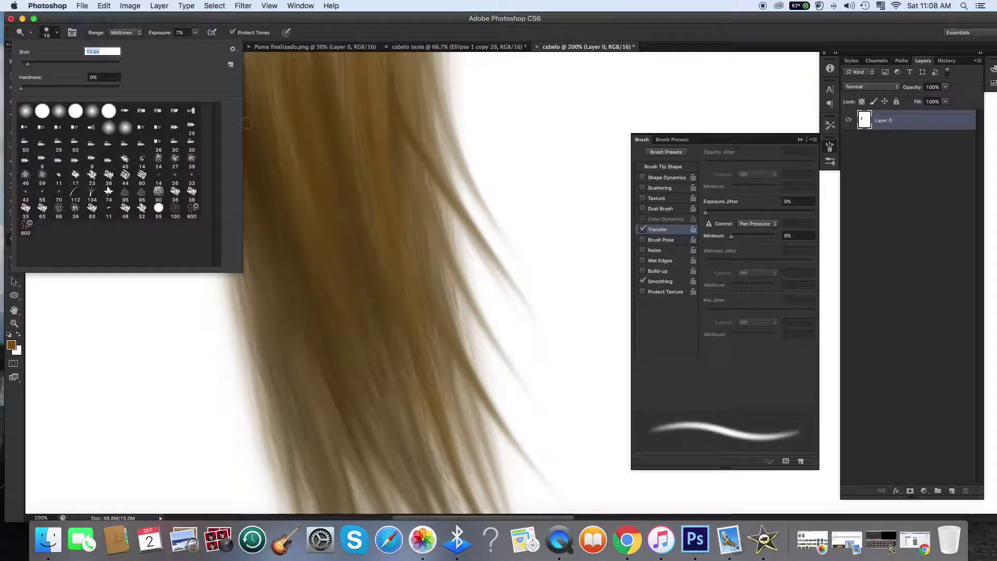
click(404, 237)
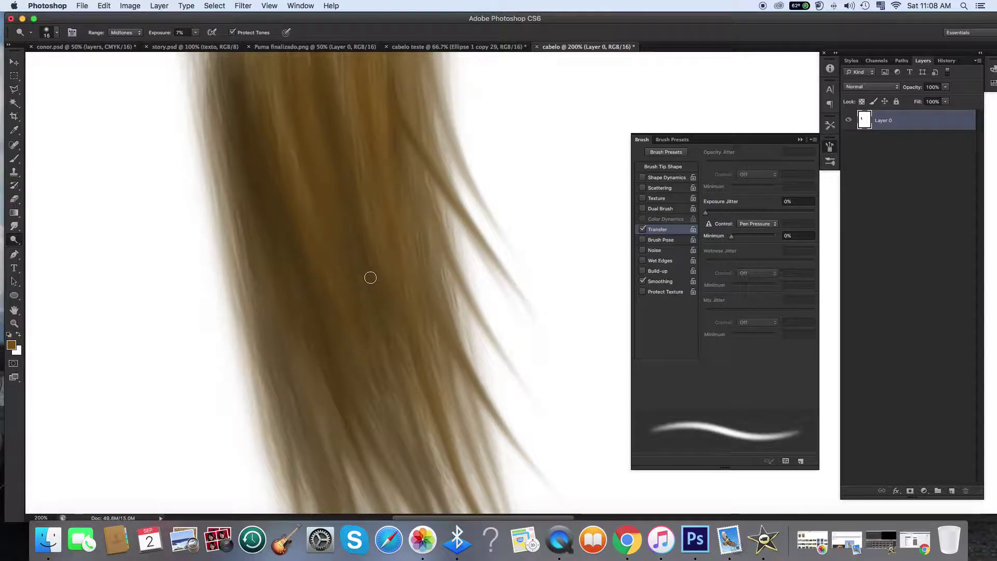
scroll(363, 229, up, 3)
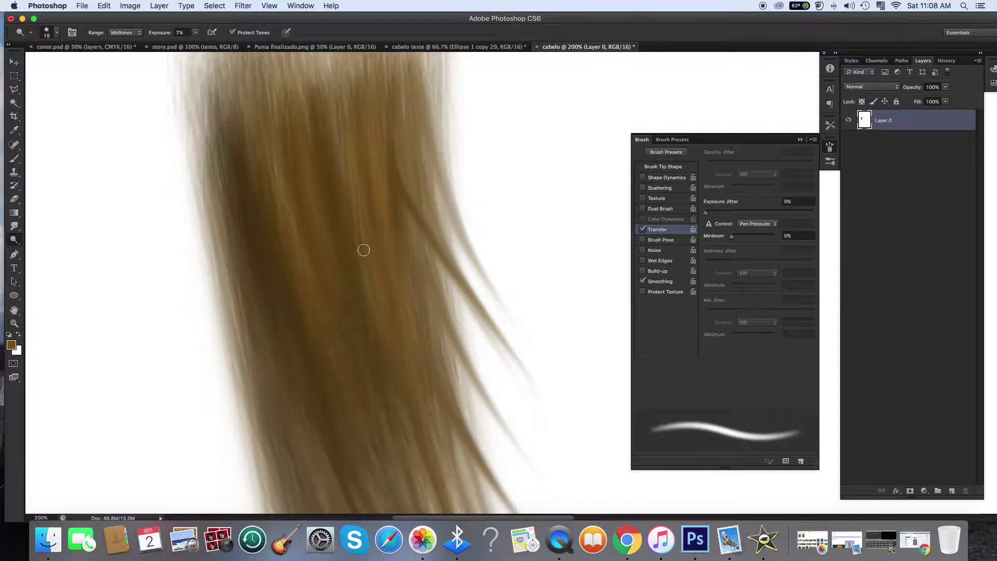
key(super+z)
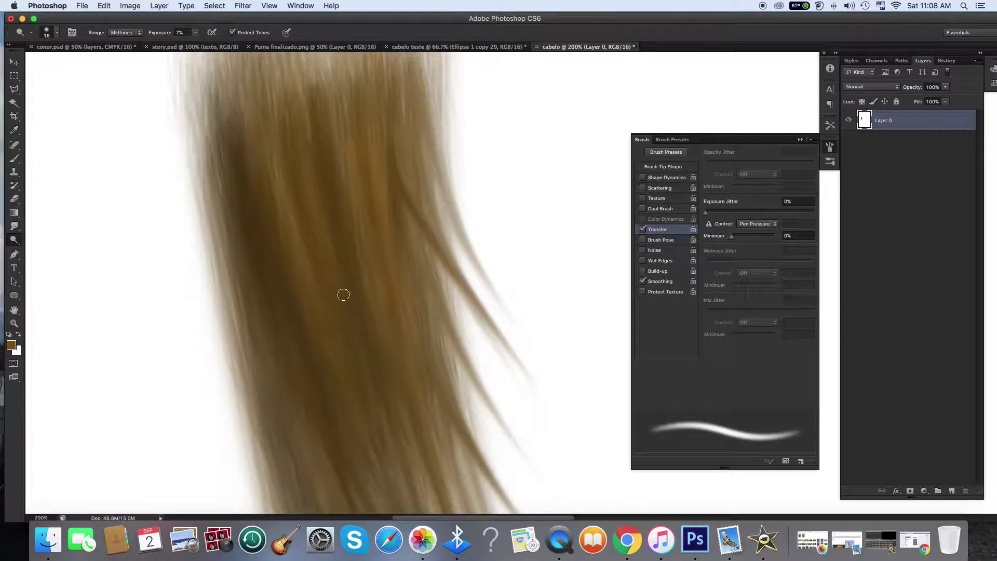
key(super+z)
Add a new layer above the hair and set the foreground color to light beige #e5cea5
click(949, 494)
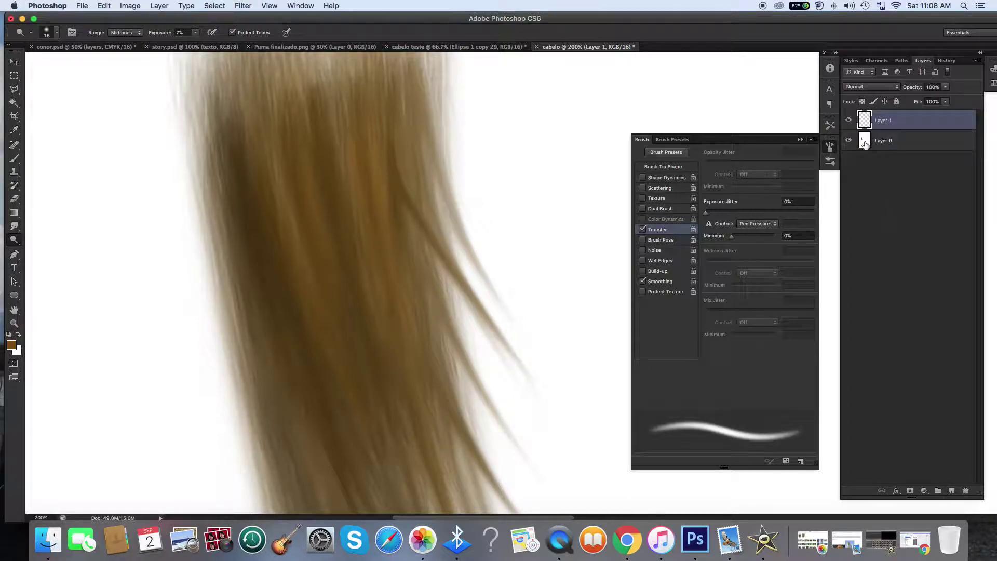
click(10, 347)
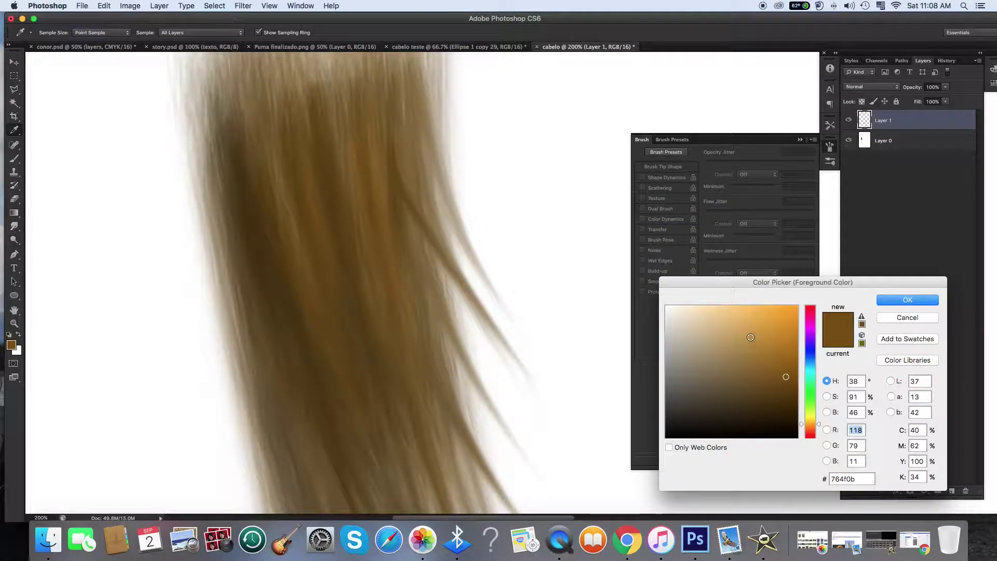
click(702, 319)
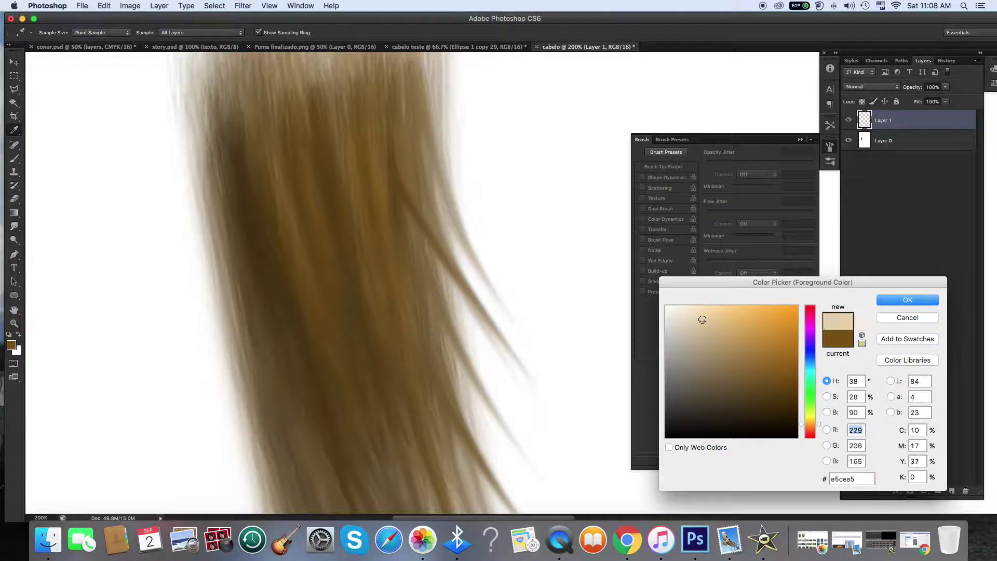
click(892, 301)
Set up the Brush tool with a 29 px soft tip and 12% opacity
click(14, 158)
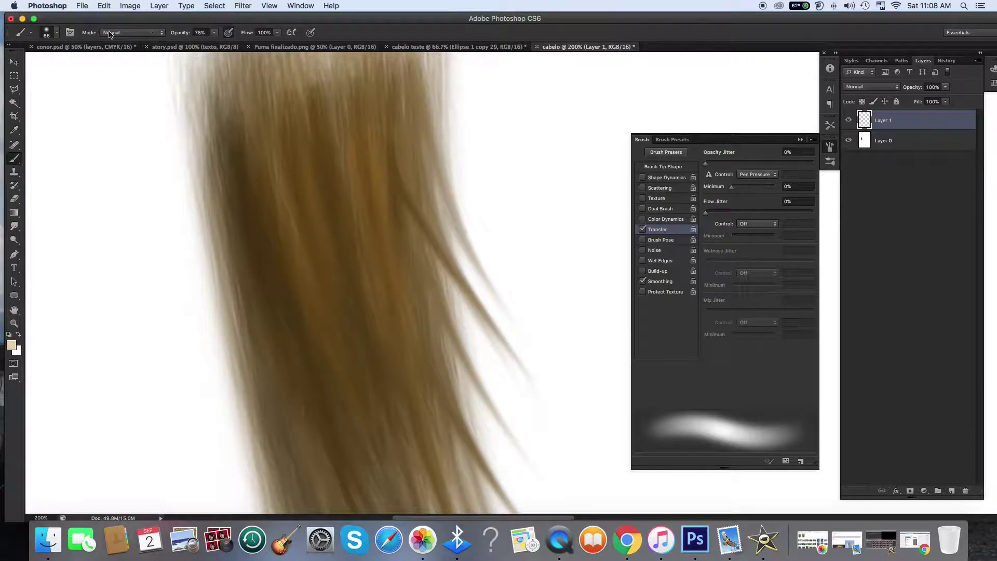
click(52, 32)
drag(50, 63, 42, 68)
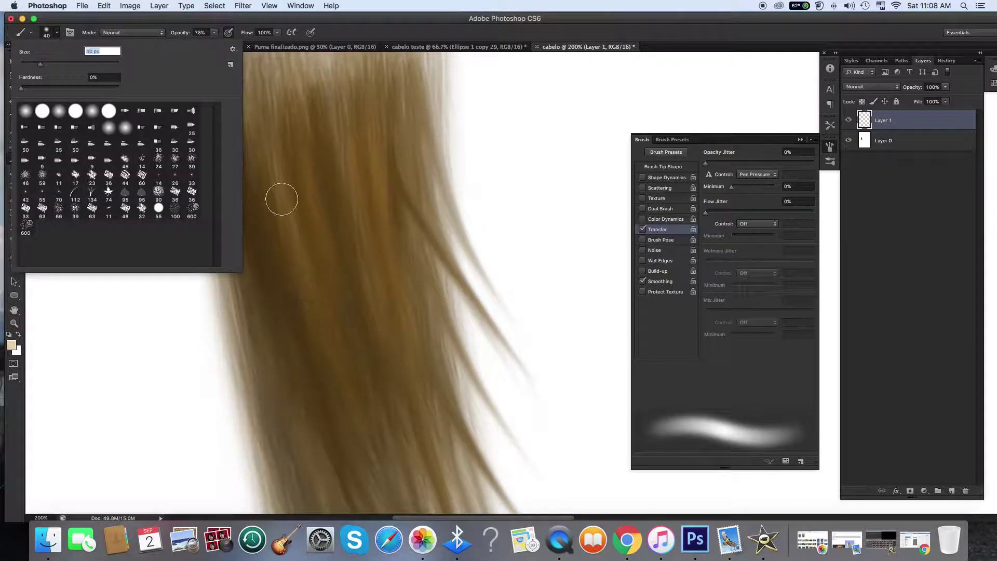
click(35, 63)
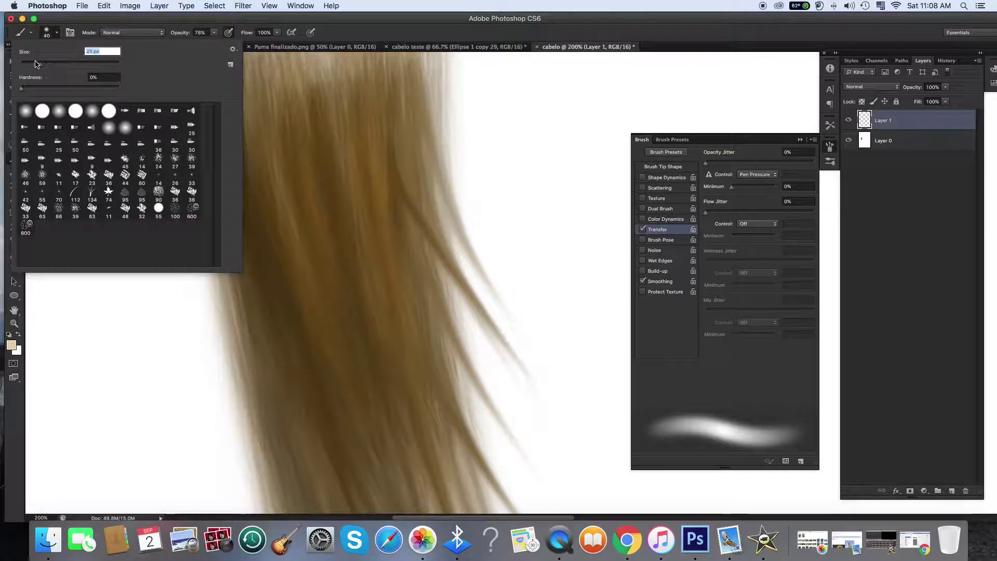
click(214, 33)
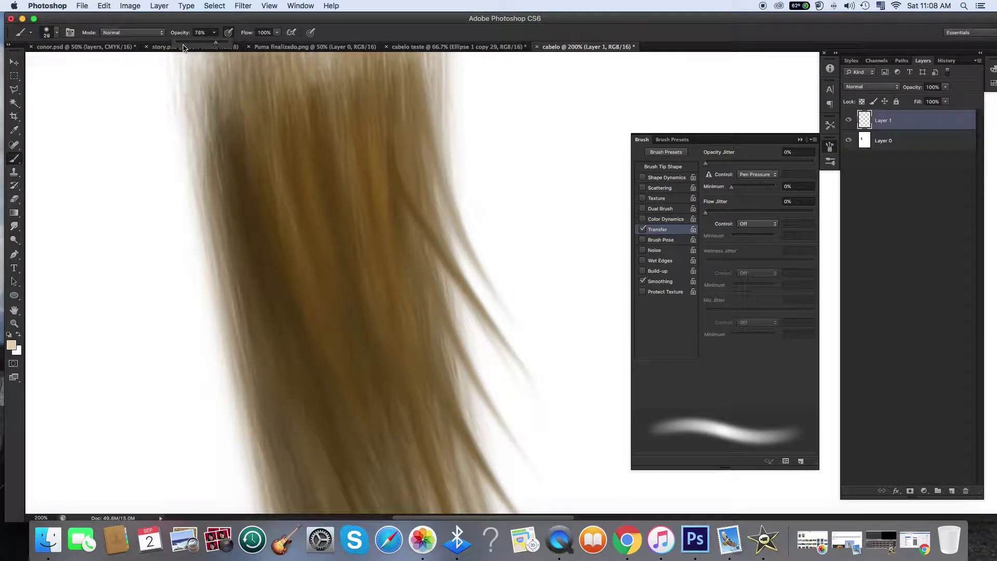
drag(183, 47, 181, 47)
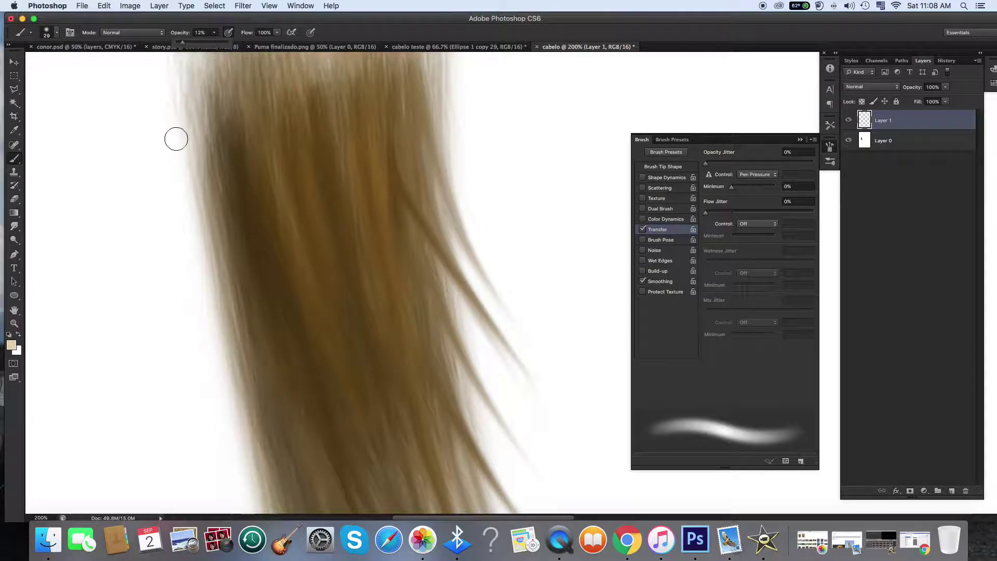
Paint soft beige highlight patches in a band across the upper middle of the hair lock on the new layer
drag(337, 240, 338, 282)
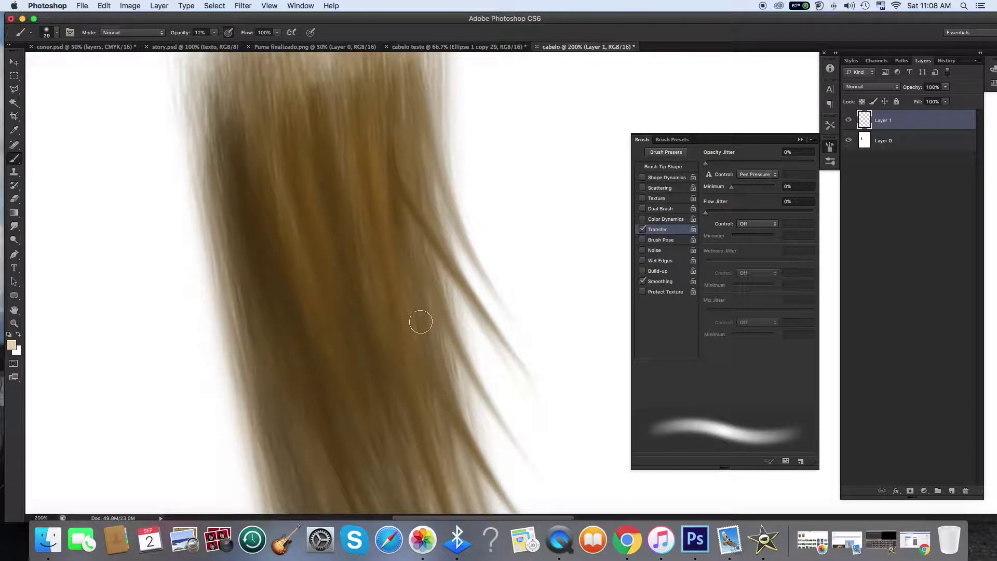
key(super+minus)
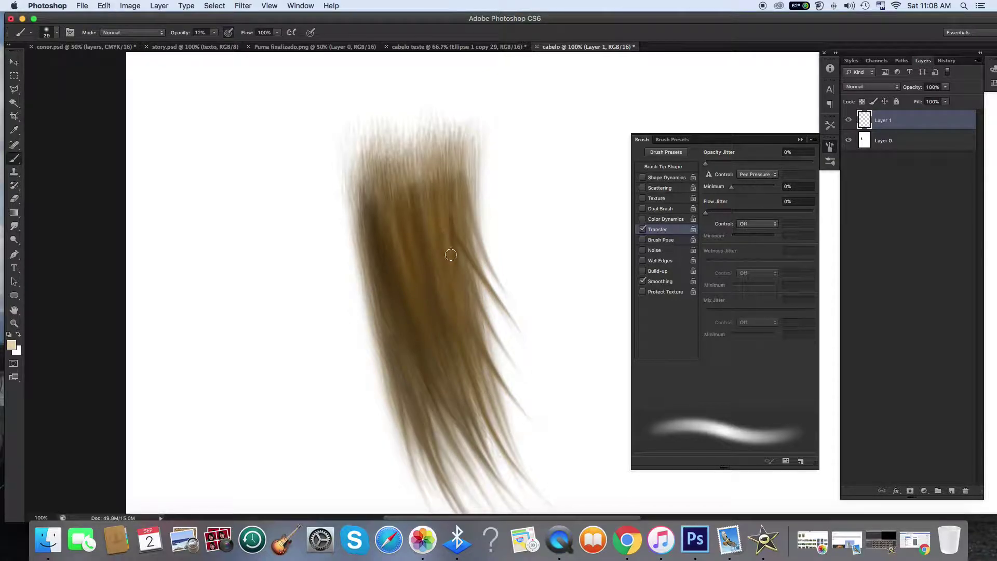
mouse_move(447, 250)
mouse_down()
mouse_move(452, 272)
mouse_move(431, 266)
mouse_move(439, 262)
mouse_move(413, 272)
mouse_move(411, 291)
mouse_up()
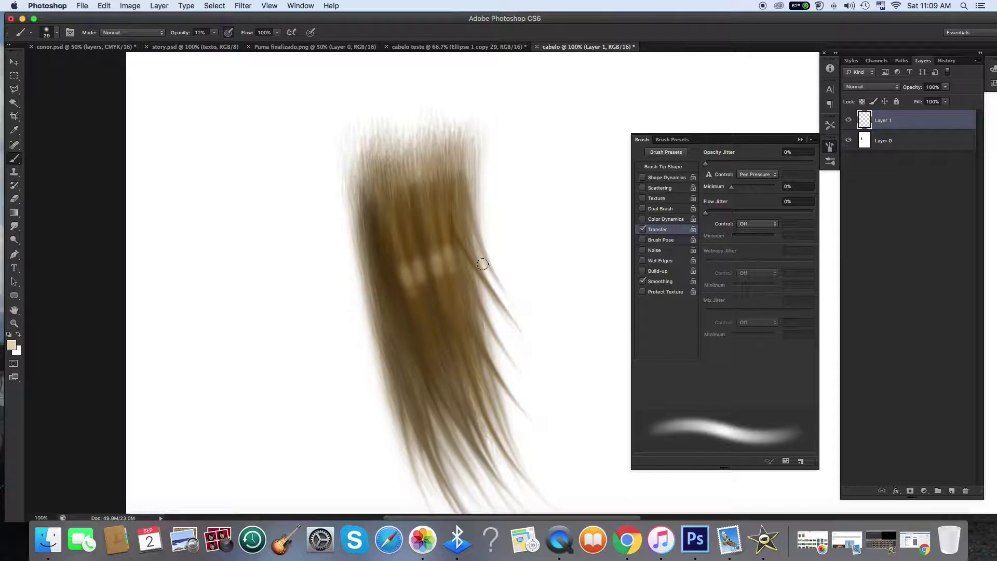
Smudge the left highlight patches up and down along the hair strands, undoing the last unwanted strokes
click(14, 323)
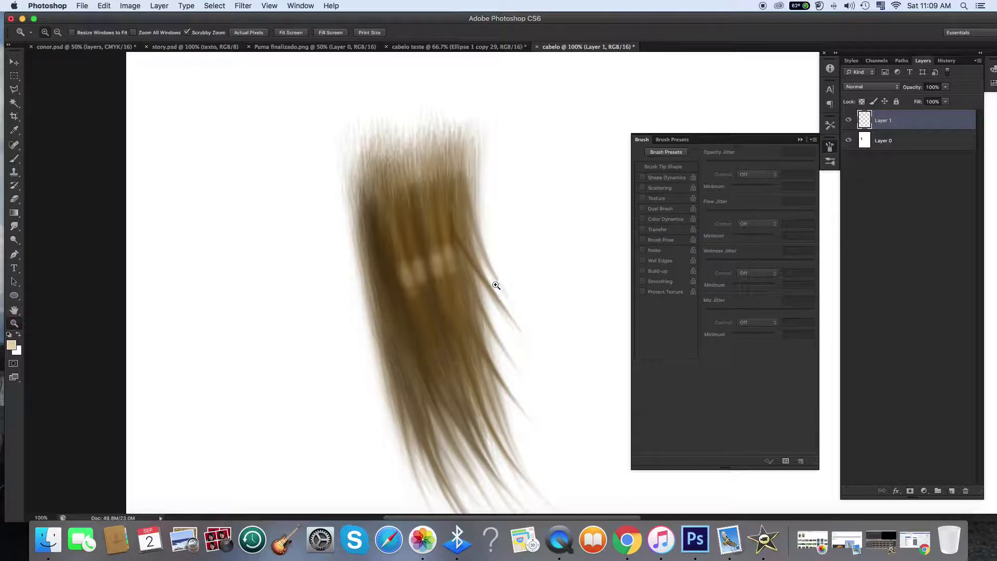
click(484, 280)
drag(14, 226, 41, 245)
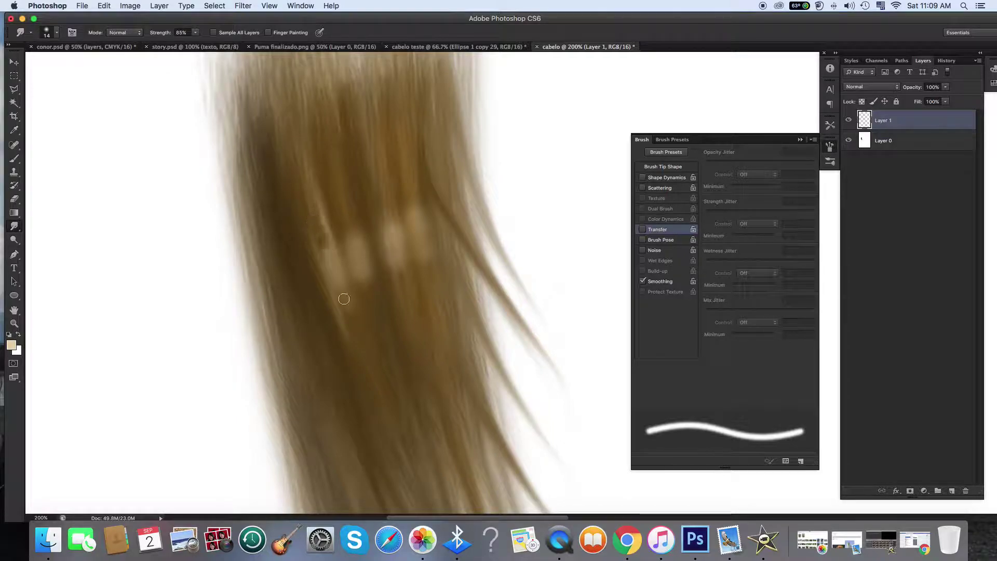
drag(322, 239, 349, 338)
drag(345, 291, 361, 359)
drag(319, 225, 362, 348)
key(super+z)
key(super+z)
key(super+z)
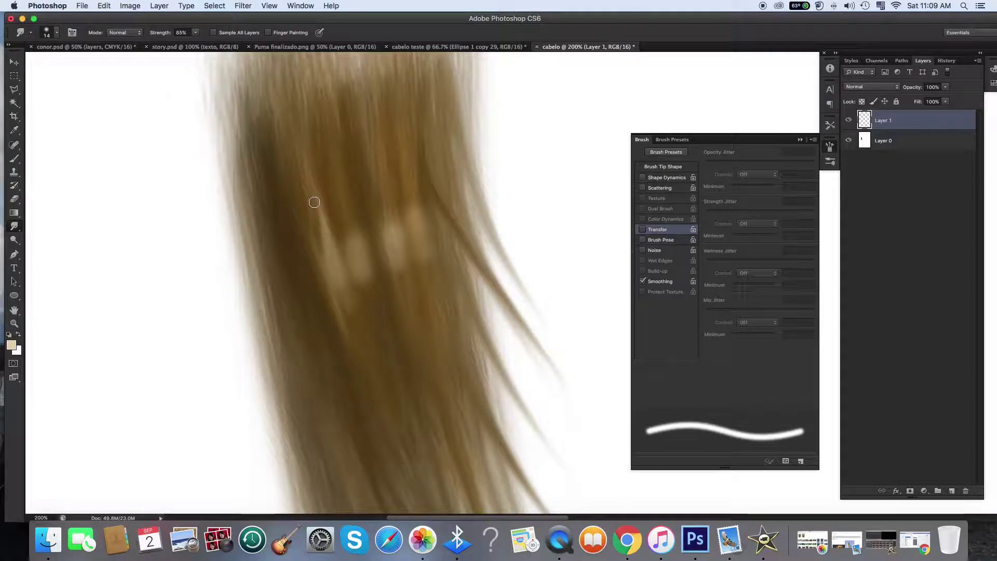
Reduce the Smudge strength to 62% and smear the middle highlight patches up and down along the hair strands
click(195, 32)
drag(197, 42, 185, 42)
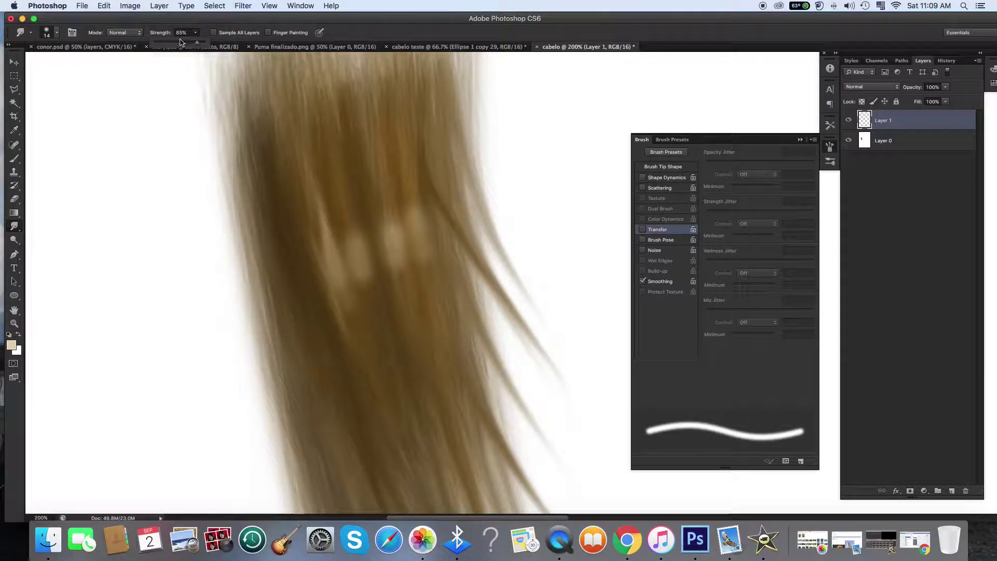
click(317, 222)
drag(355, 247, 334, 162)
drag(343, 214, 376, 301)
mouse_move(363, 264)
mouse_down()
mouse_move(349, 256)
mouse_move(332, 185)
mouse_move(366, 300)
mouse_up()
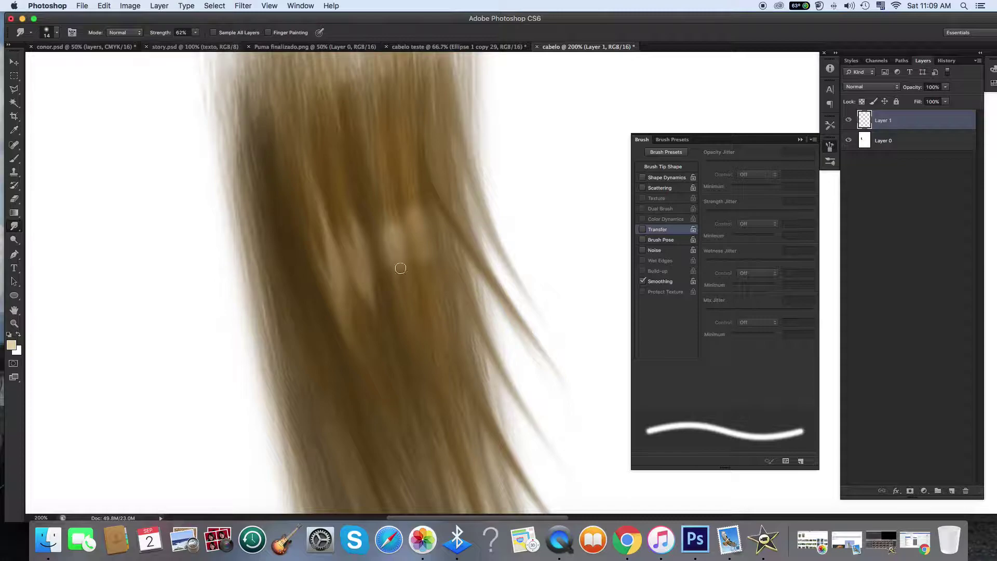
mouse_move(400, 270)
mouse_down()
mouse_move(379, 181)
mouse_move(430, 324)
mouse_up()
Raise the Smudge strength to 76% and pull the right highlight patches into streaks above and below the band
click(195, 33)
drag(198, 44, 205, 44)
drag(380, 223, 416, 315)
drag(418, 232, 412, 196)
mouse_move(418, 241)
mouse_down()
mouse_move(415, 158)
mouse_move(432, 281)
mouse_up()
drag(409, 193, 402, 148)
mouse_move(406, 230)
mouse_down()
mouse_move(441, 329)
mouse_move(430, 247)
mouse_move(400, 189)
mouse_move(444, 327)
mouse_up()
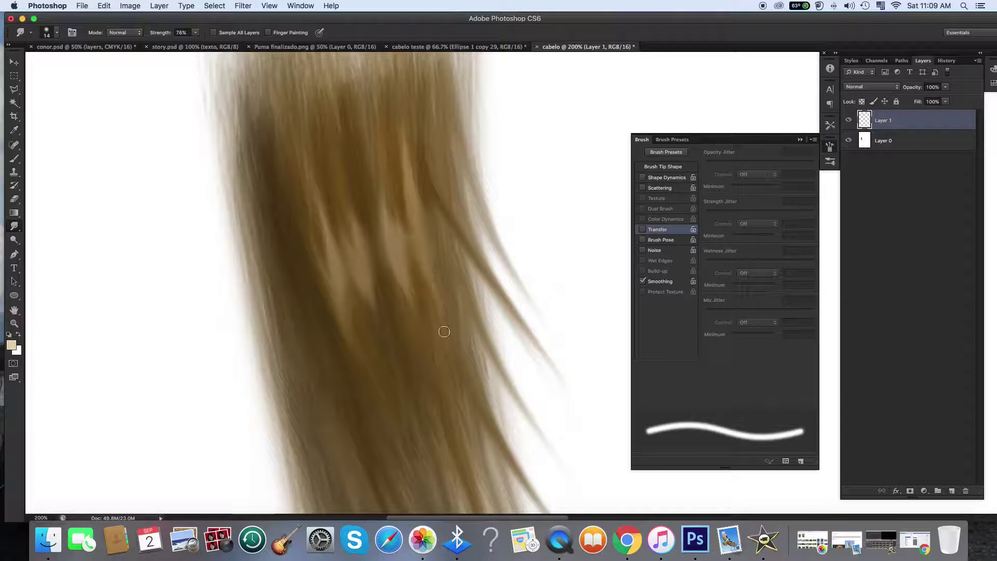
Smudge longer streaks between the middle and right highlights, undoing the unwanted strokes
mouse_move(407, 255)
mouse_down()
mouse_move(398, 193)
mouse_move(458, 374)
mouse_up()
key(super+z)
drag(419, 225, 452, 363)
drag(390, 260, 365, 185)
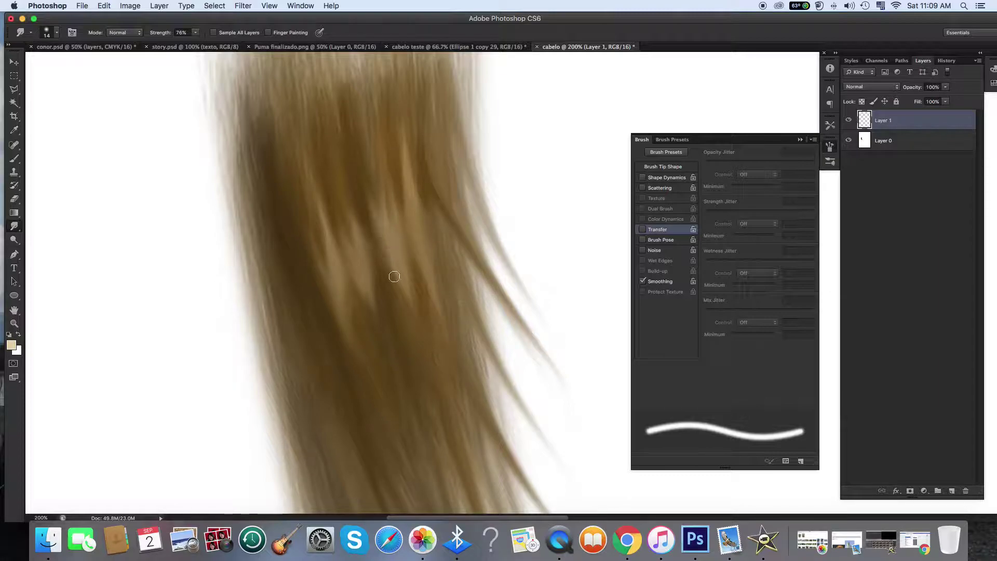
mouse_move(395, 277)
mouse_down()
mouse_move(360, 165)
mouse_move(359, 230)
mouse_move(359, 195)
mouse_move(391, 254)
mouse_move(371, 144)
mouse_up()
key(super+z)
key(super+z)
mouse_move(369, 251)
mouse_down()
mouse_move(350, 158)
mouse_move(410, 345)
mouse_up()
key(super+z)
Smudge the middle highlights upward into the darker hair and stretch the right highlight down along the strands
drag(382, 311, 340, 148)
mouse_move(361, 238)
mouse_down()
mouse_move(378, 331)
mouse_move(343, 171)
mouse_up()
mouse_move(366, 276)
mouse_down()
mouse_move(353, 200)
mouse_move(337, 197)
mouse_move(357, 263)
mouse_move(323, 139)
mouse_up()
drag(335, 219, 354, 265)
drag(353, 265, 321, 101)
mouse_move(394, 208)
mouse_down()
mouse_move(432, 342)
mouse_move(410, 327)
mouse_move(416, 312)
mouse_move(431, 340)
mouse_up()
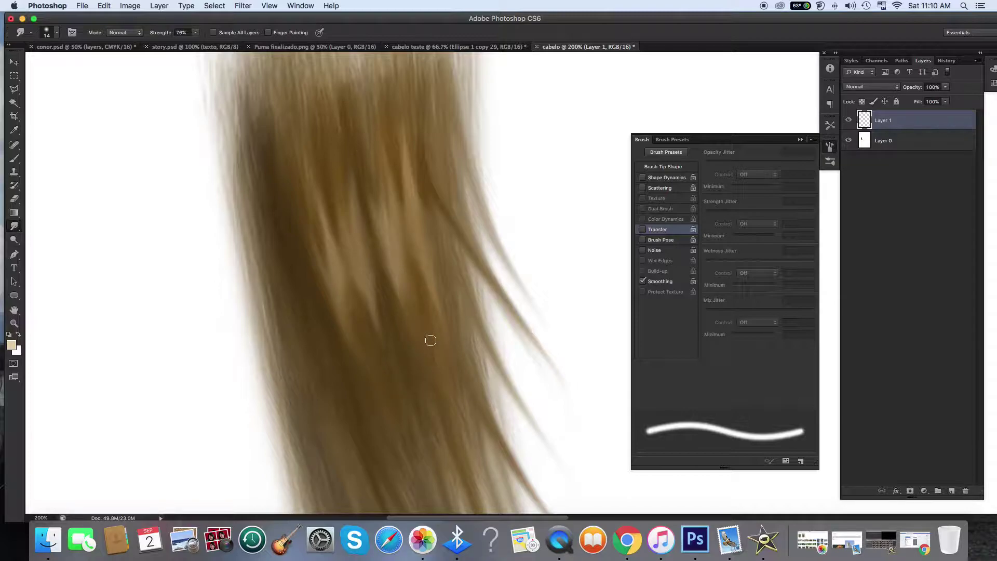
drag(393, 215, 444, 394)
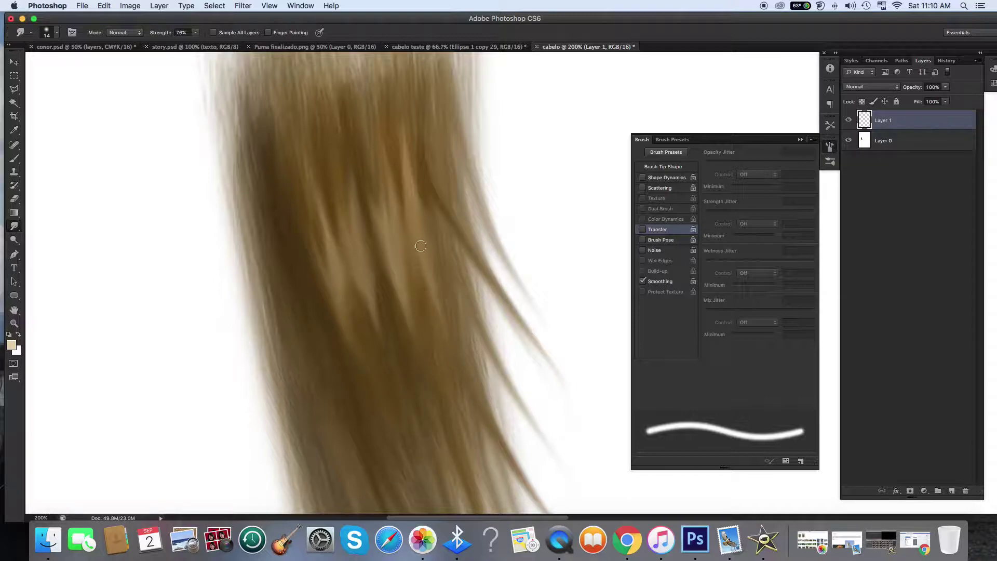
drag(405, 215, 413, 322)
drag(421, 265, 399, 156)
drag(405, 223, 425, 312)
Smudge the lower ends of the middle highlights downward into long tapered streaks
drag(350, 257, 378, 307)
mouse_move(337, 203)
mouse_down()
mouse_move(350, 270)
mouse_move(371, 298)
mouse_up()
drag(351, 243, 398, 398)
drag(366, 260, 401, 364)
drag(381, 282, 428, 457)
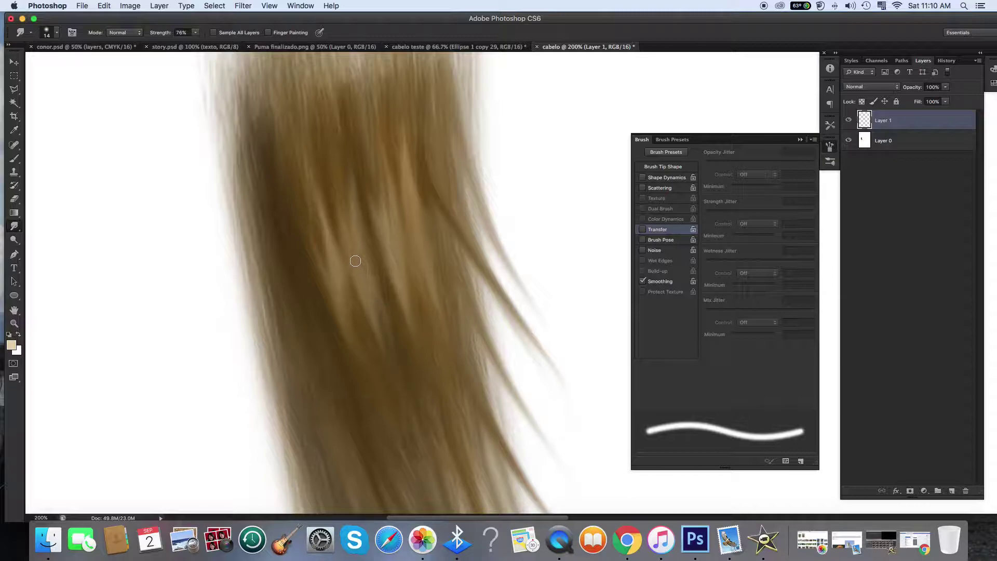
drag(346, 268, 391, 393)
Taper the left highlight's upper ends and blend its lower edge with smudge strokes, undoing the unwanted ones
drag(317, 202, 334, 265)
mouse_move(320, 185)
mouse_down()
mouse_move(333, 244)
mouse_move(297, 119)
mouse_up()
drag(334, 235, 299, 107)
mouse_move(317, 224)
mouse_down()
mouse_move(346, 327)
mouse_move(324, 313)
mouse_move(322, 233)
mouse_move(337, 303)
mouse_move(325, 282)
mouse_move(340, 303)
mouse_move(291, 158)
mouse_up()
mouse_move(328, 253)
mouse_down()
mouse_move(290, 171)
mouse_move(314, 200)
mouse_move(357, 338)
mouse_up()
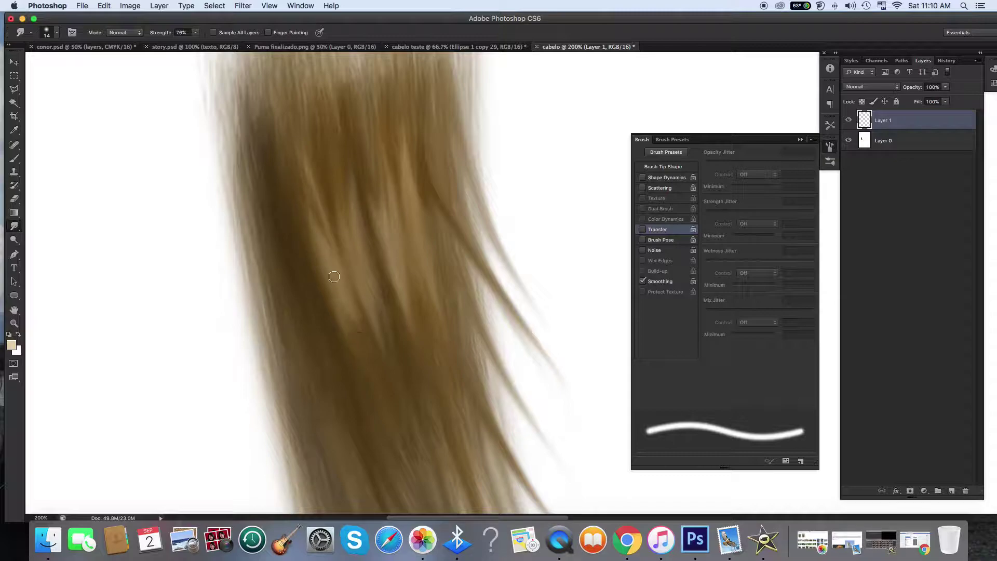
mouse_move(334, 276)
mouse_down()
mouse_move(284, 146)
mouse_move(312, 273)
mouse_move(325, 268)
mouse_move(292, 145)
mouse_up()
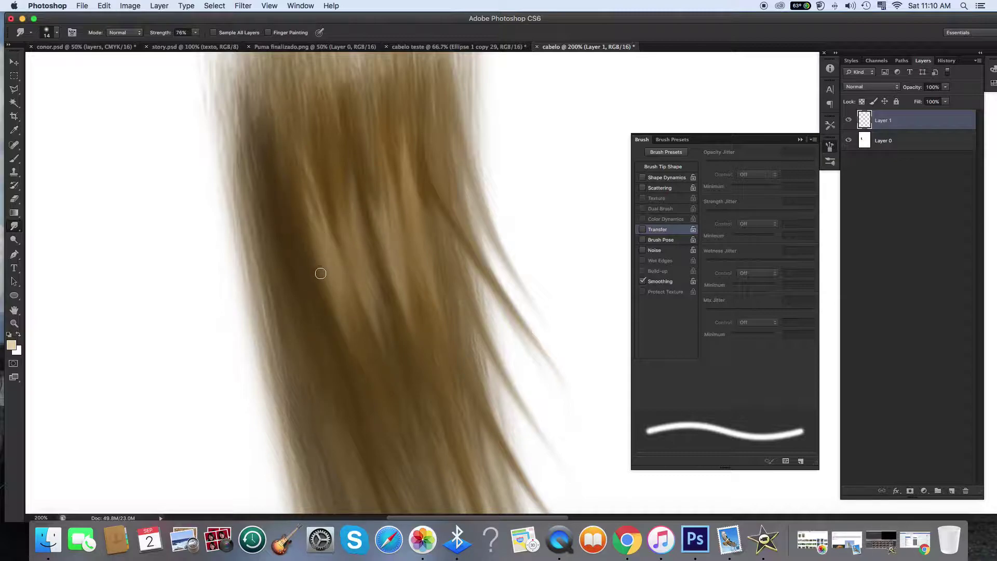
key(super+z)
mouse_move(354, 373)
mouse_down()
mouse_move(327, 248)
mouse_move(380, 425)
mouse_move(379, 327)
mouse_up()
mouse_move(330, 190)
mouse_down()
mouse_move(359, 267)
mouse_move(318, 133)
mouse_up()
mouse_move(372, 307)
mouse_down()
mouse_move(381, 214)
mouse_move(359, 91)
mouse_up()
key(super+z)
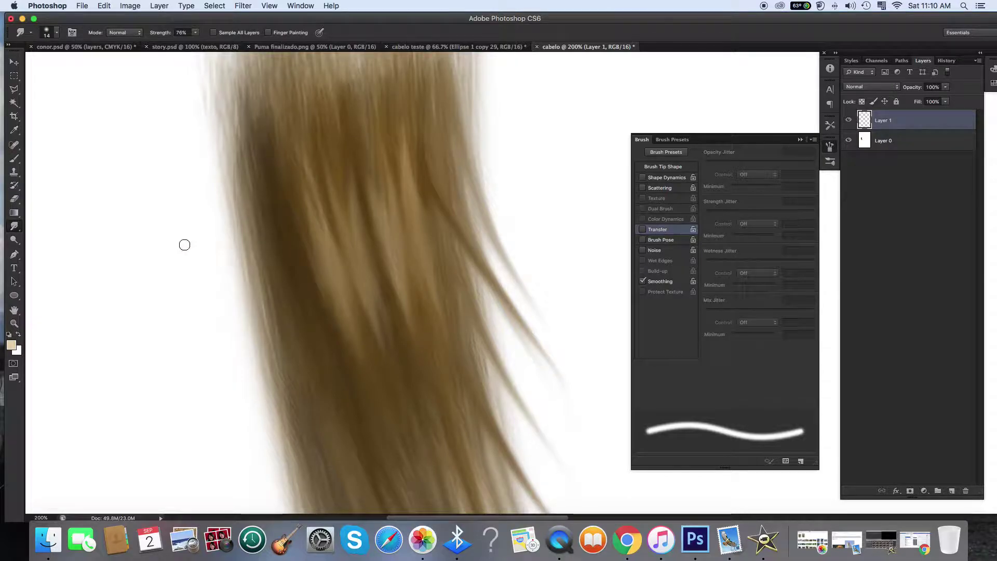
Set up the Eraser with a 7 px soft tip and 23% opacity and erase a streak down the left highlight
click(14, 199)
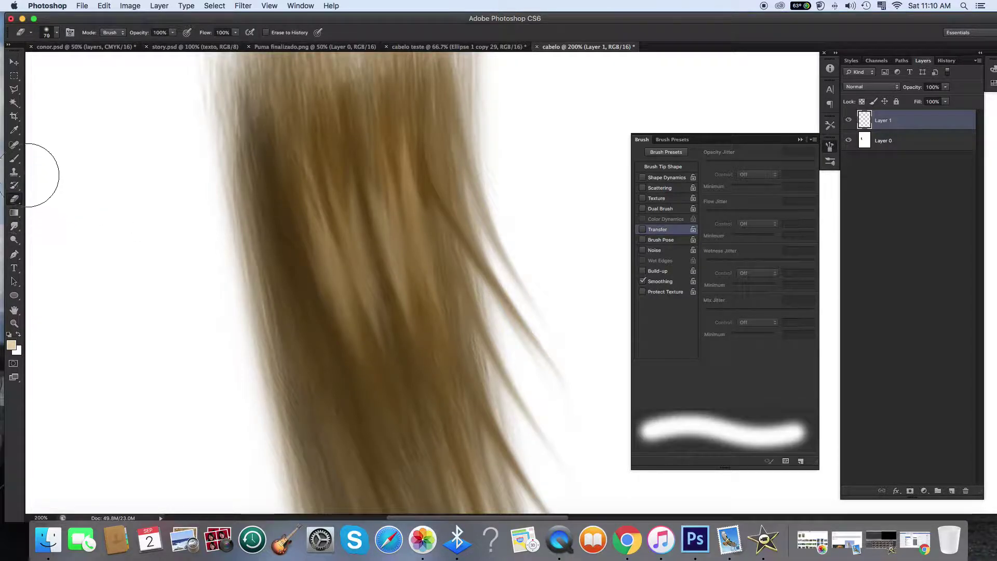
click(52, 33)
click(27, 63)
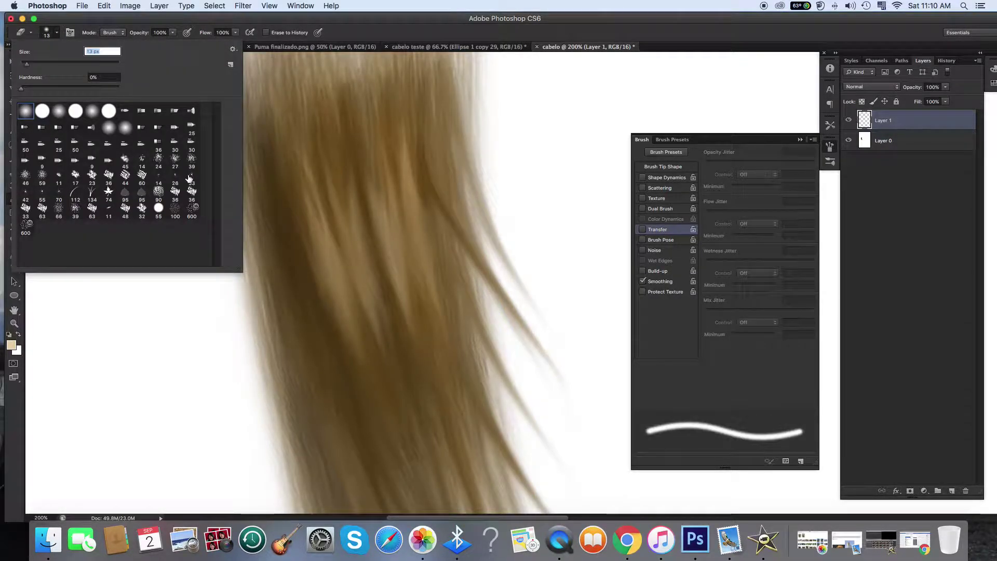
click(24, 65)
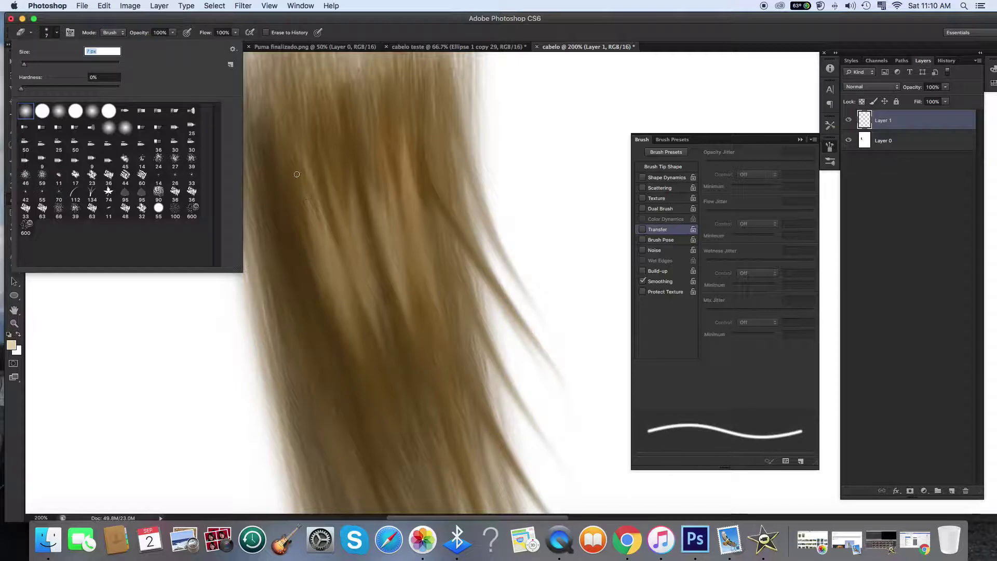
drag(299, 182, 352, 360)
key(super+z)
click(173, 33)
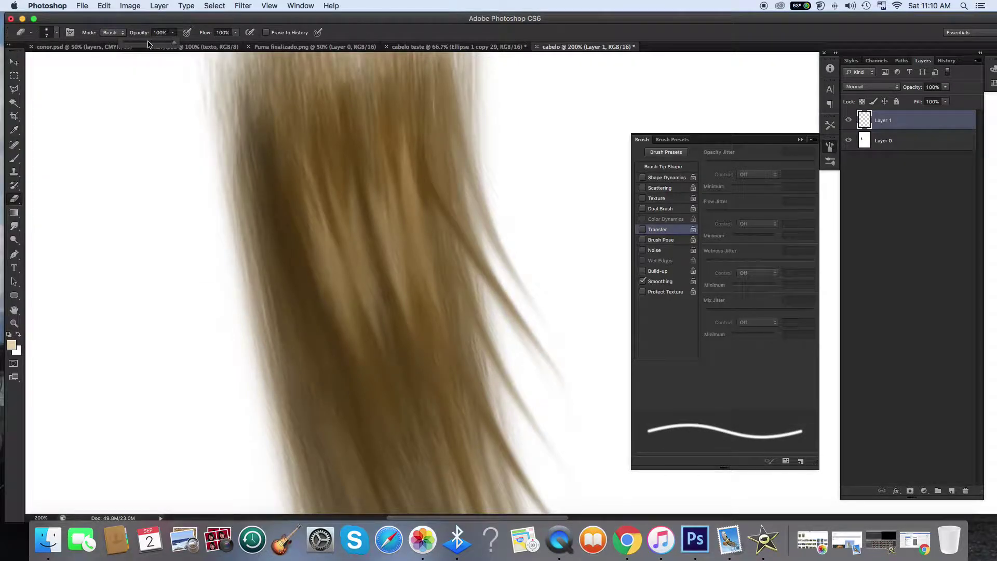
drag(142, 44, 135, 43)
drag(299, 226, 370, 379)
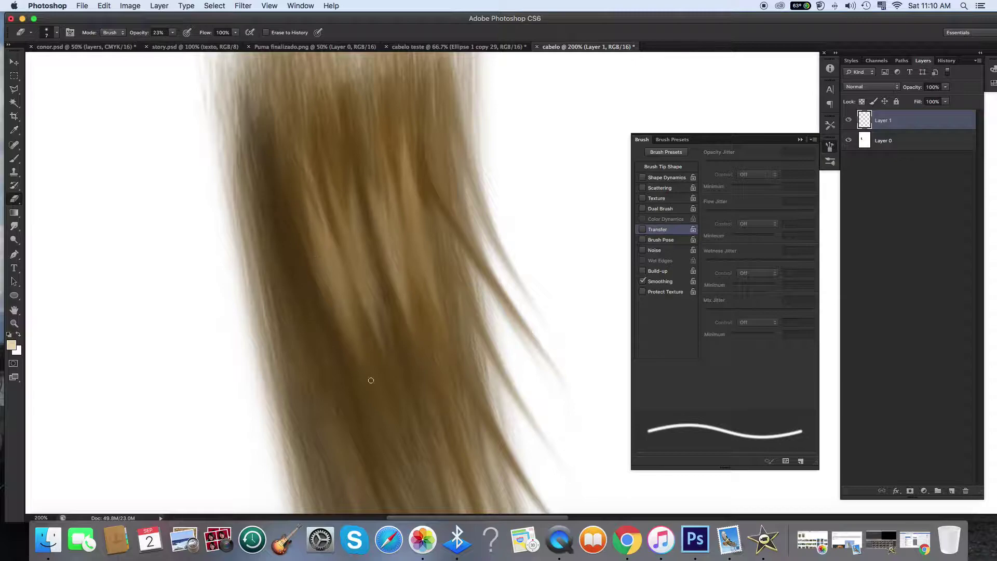
Reduce the eraser to 4 px, raise its opacity to 36%, and step back through the last erased streaks
key(z)
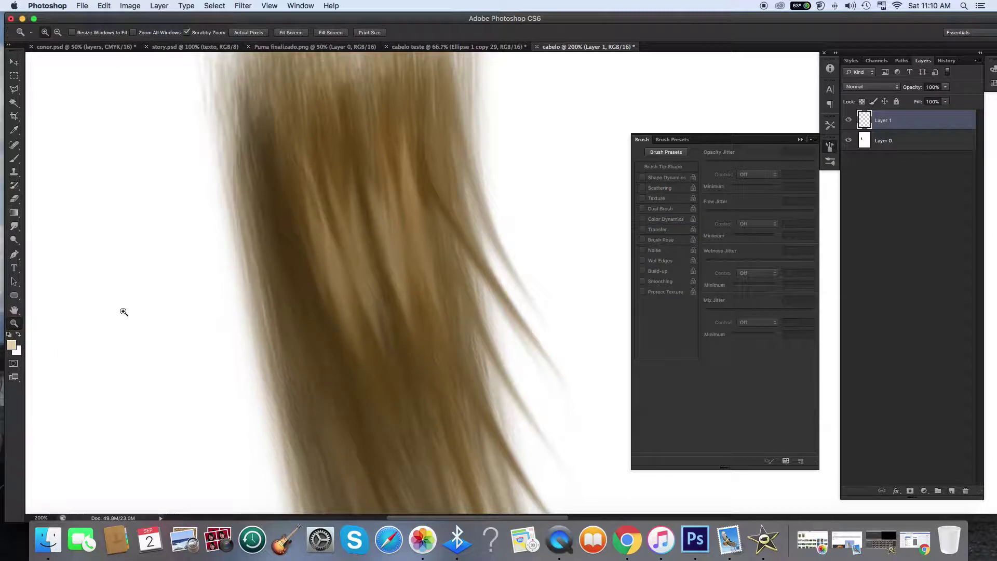
click(327, 283)
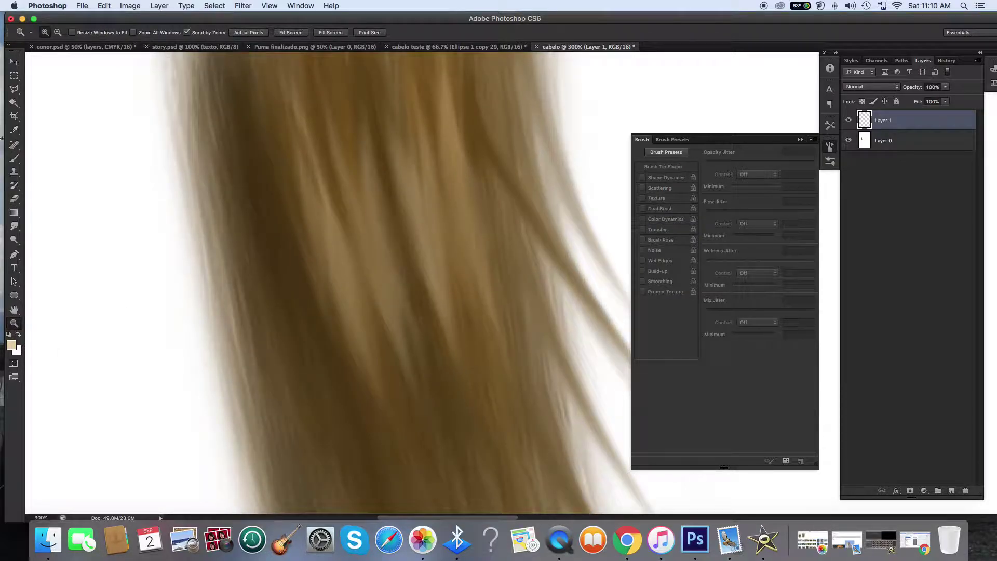
click(14, 199)
click(55, 33)
drag(24, 64, 22, 63)
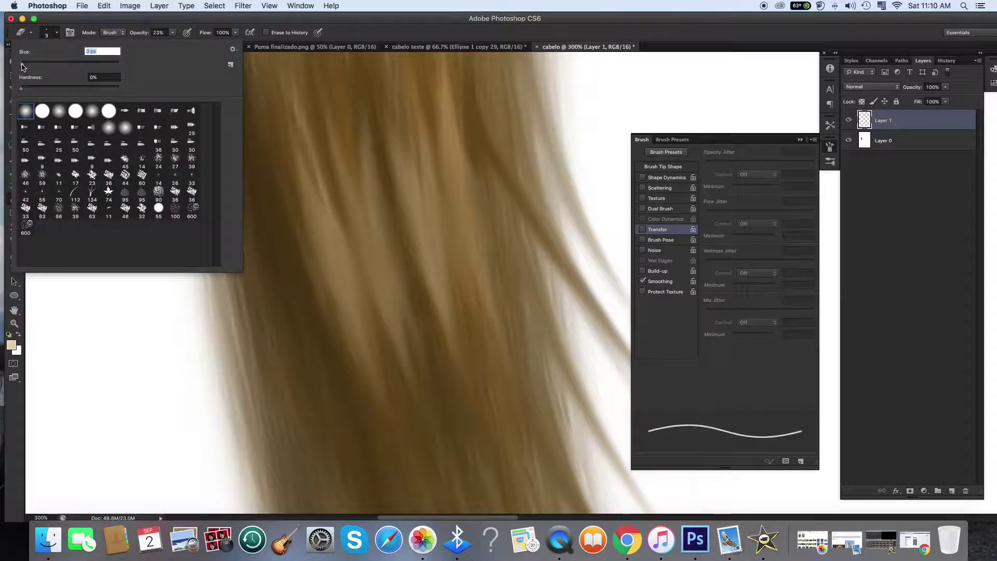
click(397, 410)
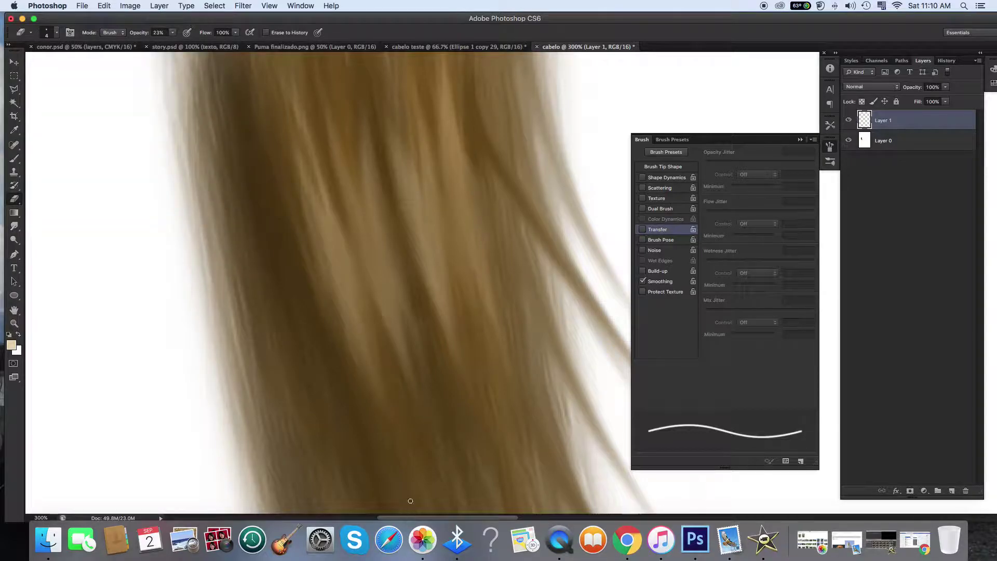
click(174, 33)
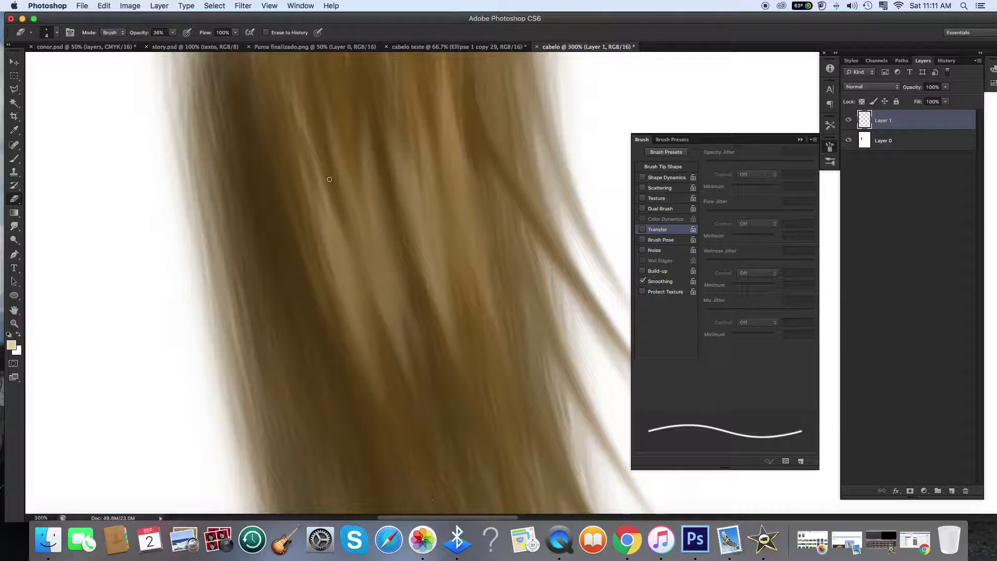
key(super+z)
key(alt+super+z)
key(alt+super+z)
Erase thin strand-like lines down the left highlight, stepping back over the misplaced strokes
drag(318, 198, 361, 347)
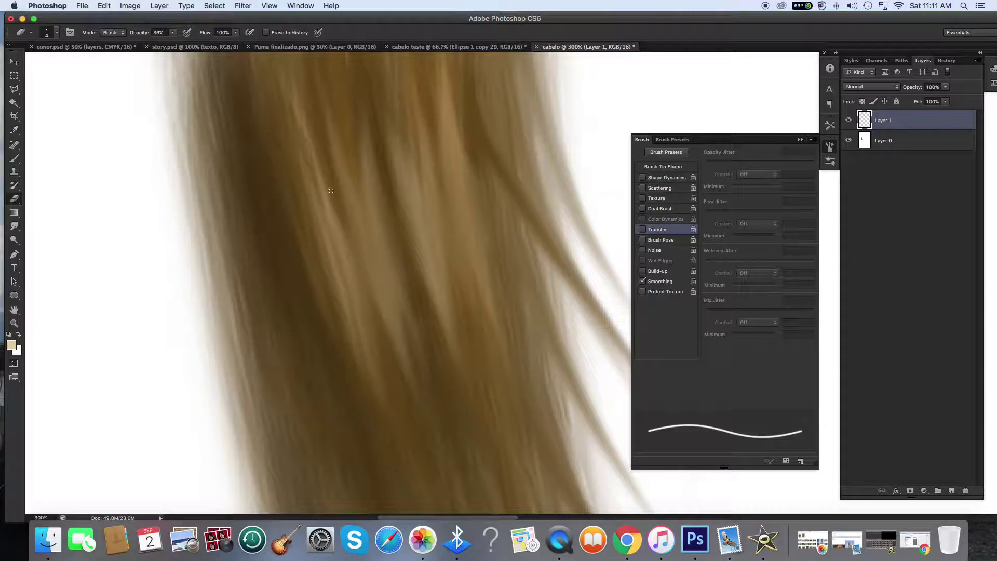
drag(328, 209, 359, 291)
key(alt+super+z)
drag(318, 166, 359, 292)
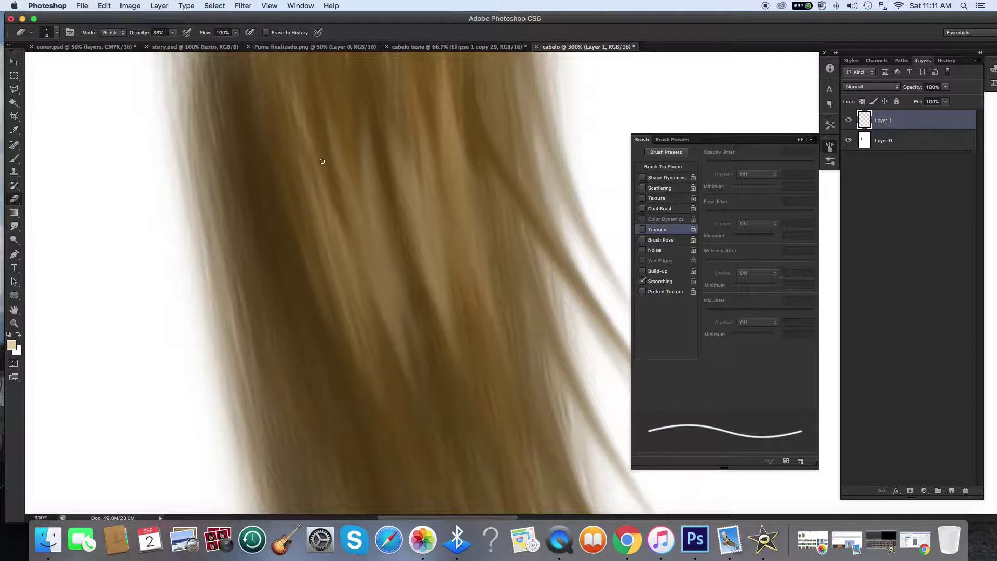
key(alt+super+z)
drag(331, 173, 402, 413)
drag(312, 144, 428, 440)
key(alt+super+z)
key(super+z)
Erase long thin lines through the middle highlight following the strands, undoing each stroke that does not fit
drag(343, 147, 425, 482)
key(super+z)
drag(411, 363, 427, 426)
key(super+z)
drag(335, 124, 427, 437)
key(super+z)
drag(344, 136, 445, 499)
key(super+z)
key(super+z)
drag(350, 158, 442, 458)
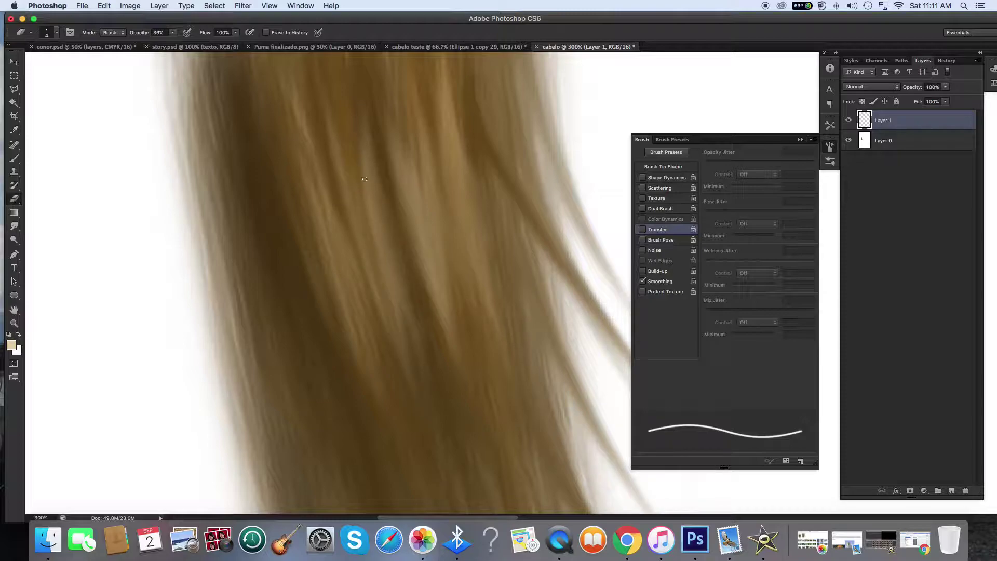
key(super+z)
drag(357, 141, 454, 476)
key(super+z)
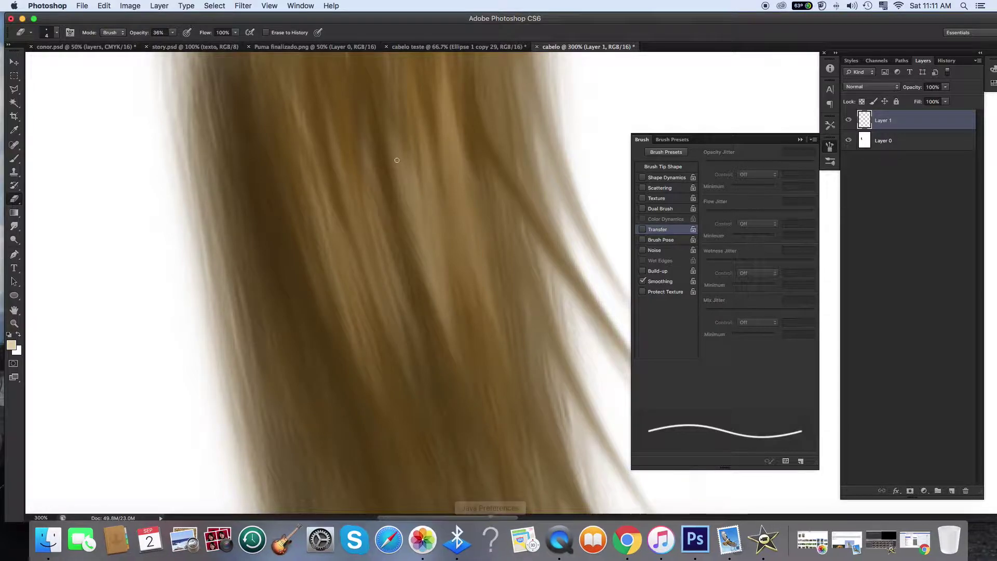
Erase thin lines along the dark gap between the middle and right highlights, undoing the misplaced strokes
drag(398, 145, 513, 445)
key(super+z)
drag(410, 134, 490, 468)
drag(384, 106, 488, 452)
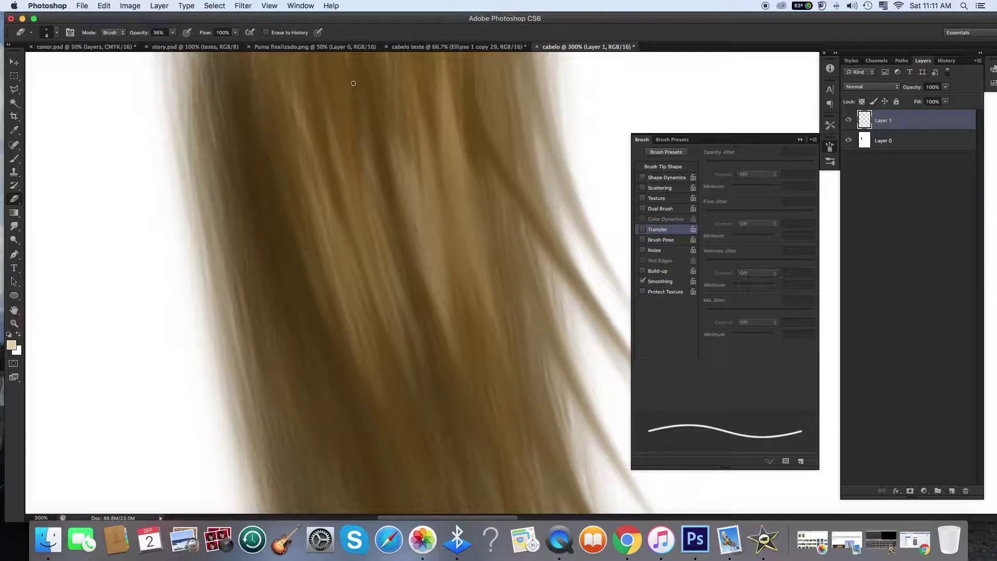
drag(396, 115, 480, 426)
drag(399, 135, 447, 302)
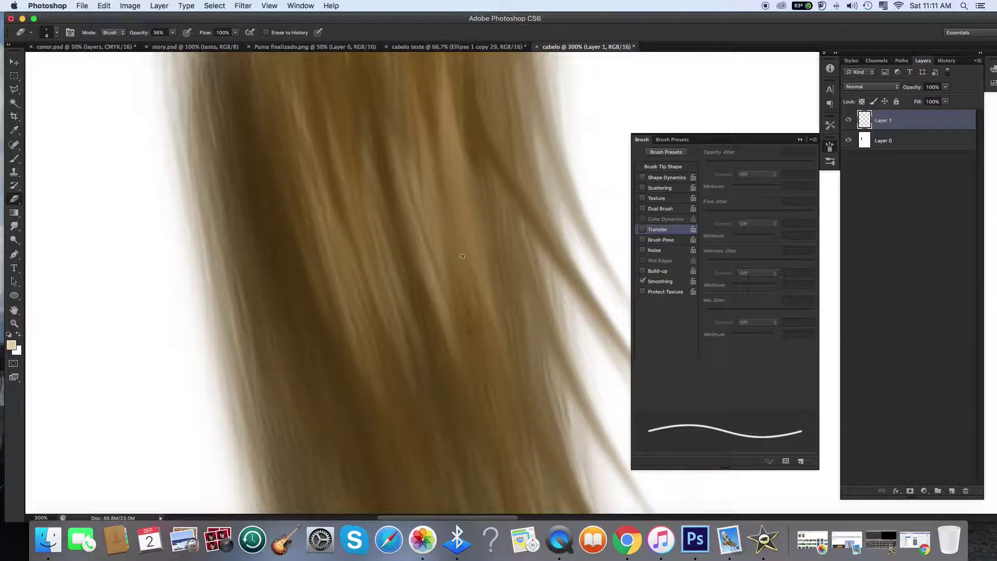
key(super+z)
drag(399, 121, 457, 291)
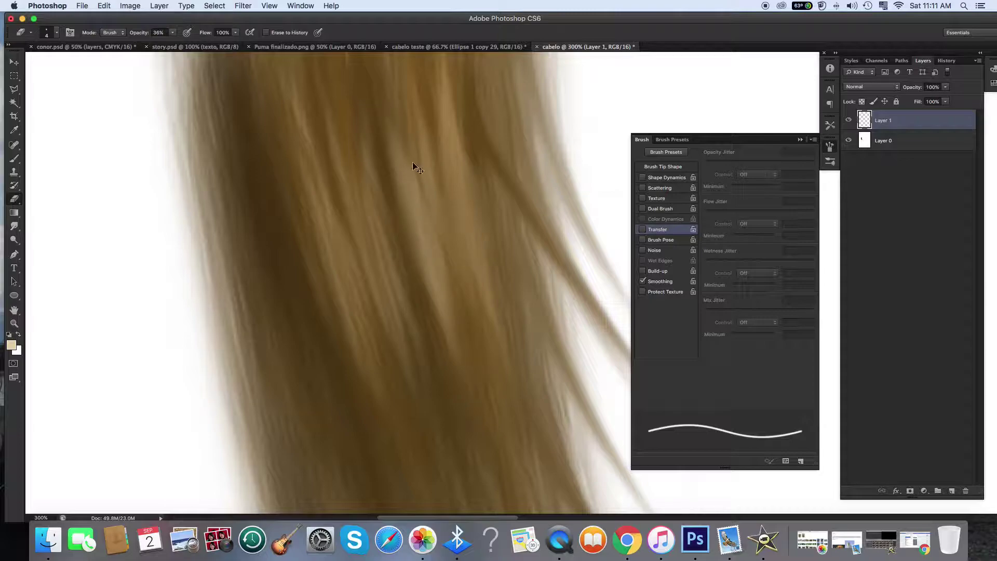
Erase further fine lines down the right highlight to split it into separate strands
drag(402, 139, 482, 370)
drag(396, 123, 483, 410)
drag(402, 145, 487, 401)
drag(395, 129, 447, 316)
drag(406, 187, 432, 277)
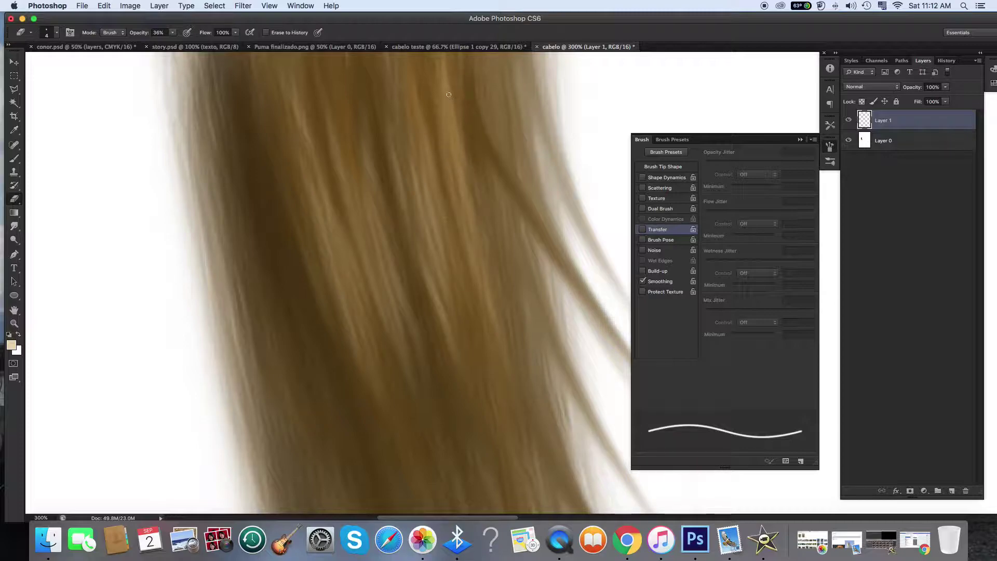
Duplicate the highlight layer Layer 1 within the cabelo document under the name Layer 1 copy
scroll(524, 340, up, 3)
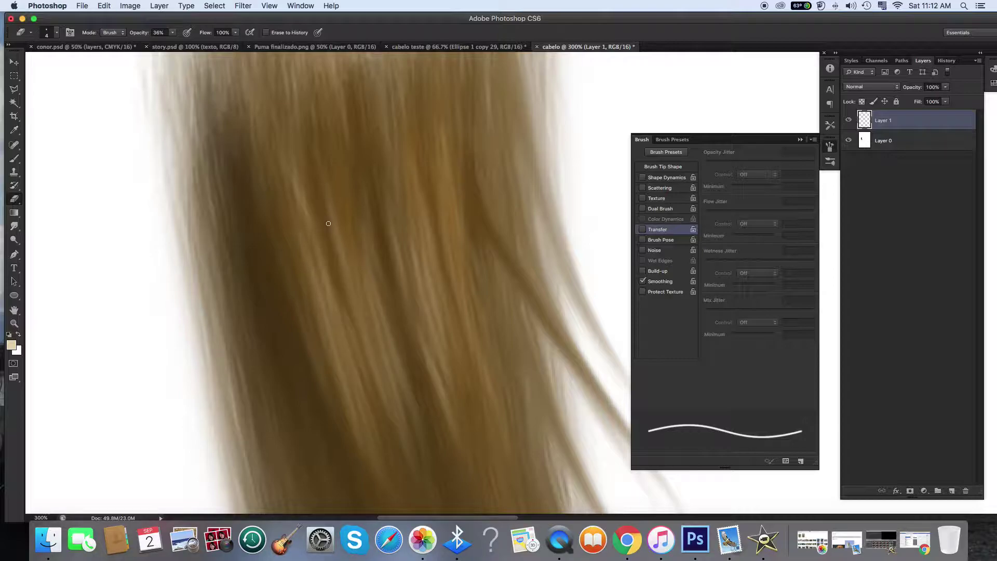
key(super+minus)
key(super+minus)
key(super+minus)
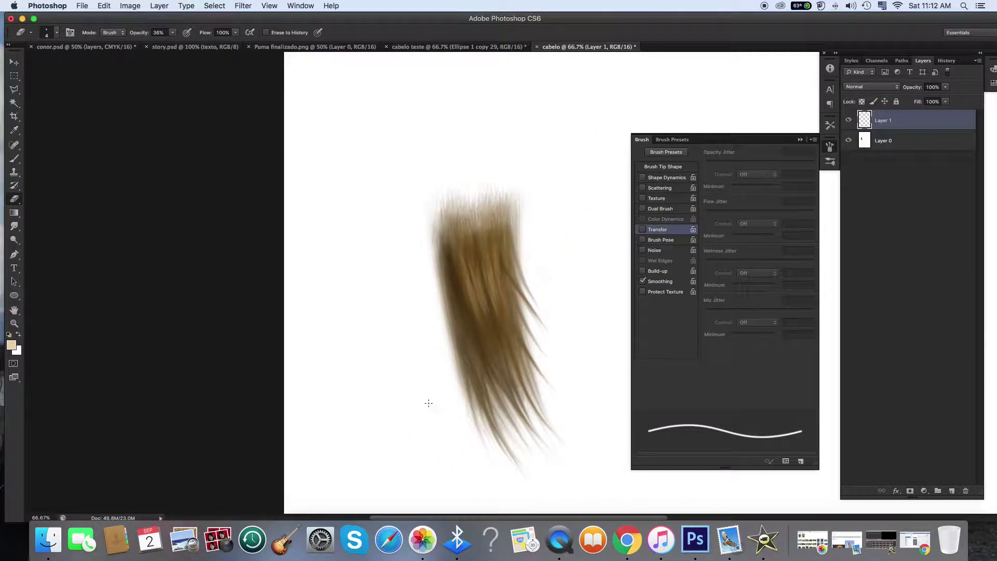
scroll(743, 316, down, 3)
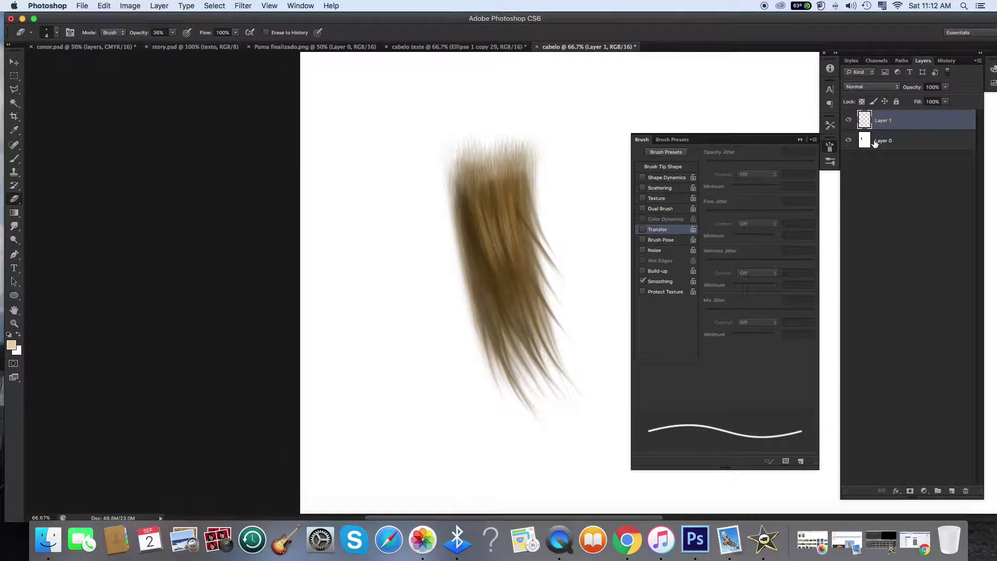
key(z)
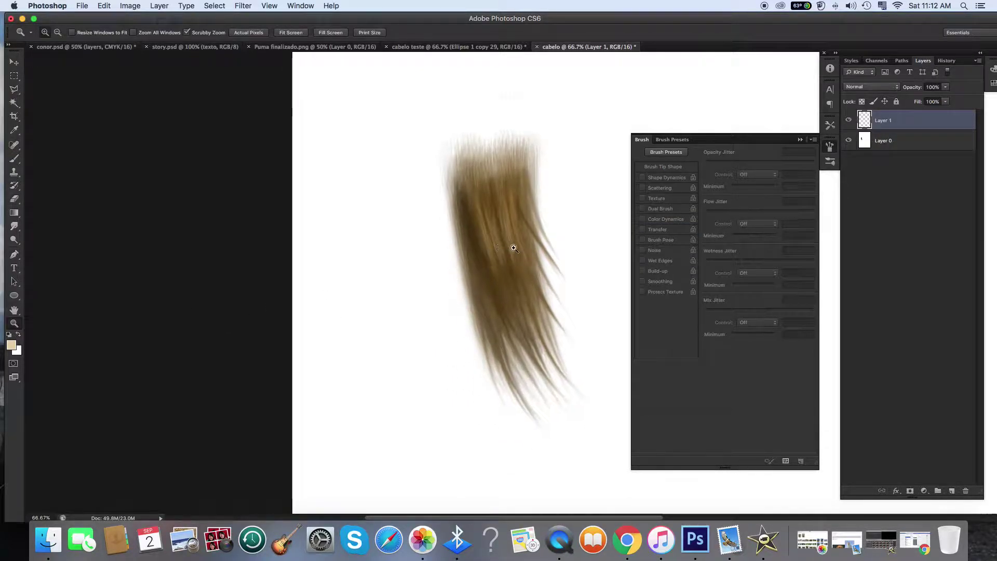
click(507, 249)
right_click(920, 121)
click(875, 154)
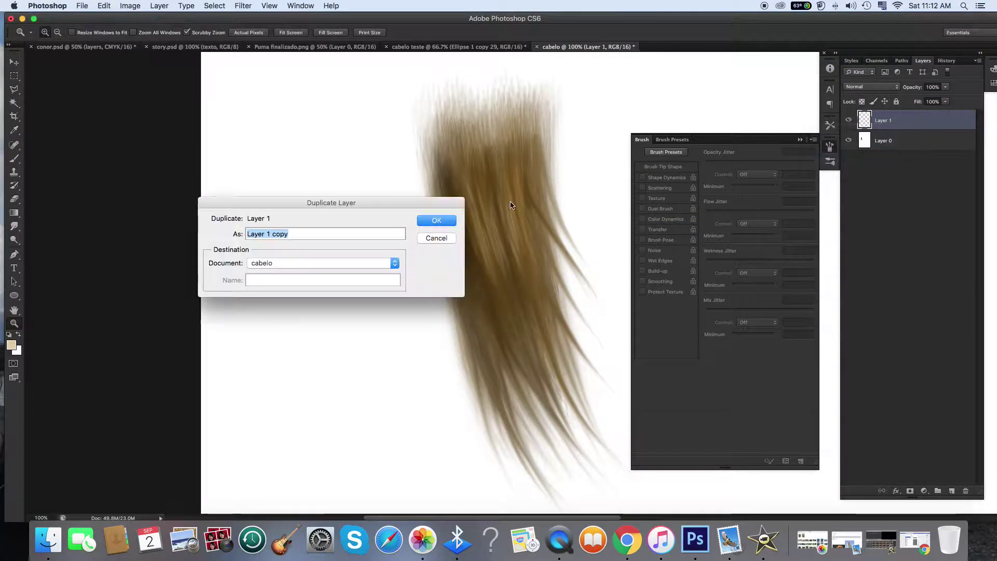
click(451, 222)
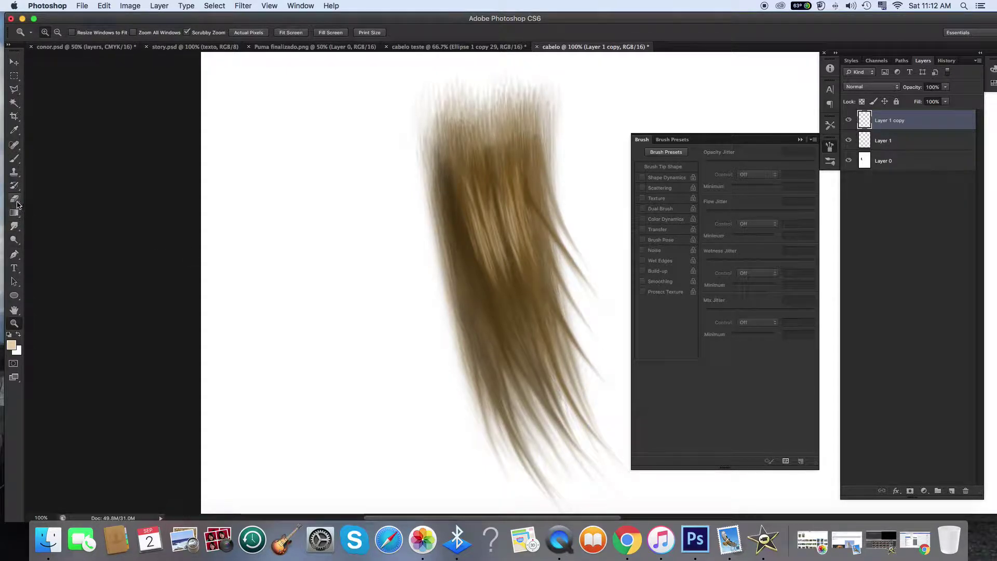
Set the Eraser to a size of 23 px and an opacity of 100%
click(14, 199)
click(56, 33)
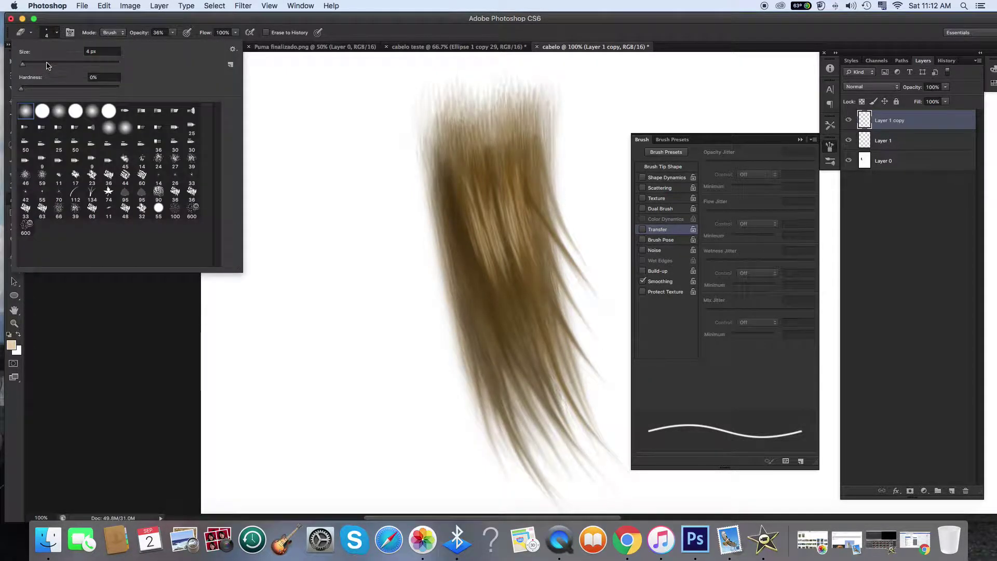
click(38, 64)
drag(38, 64, 57, 64)
click(50, 62)
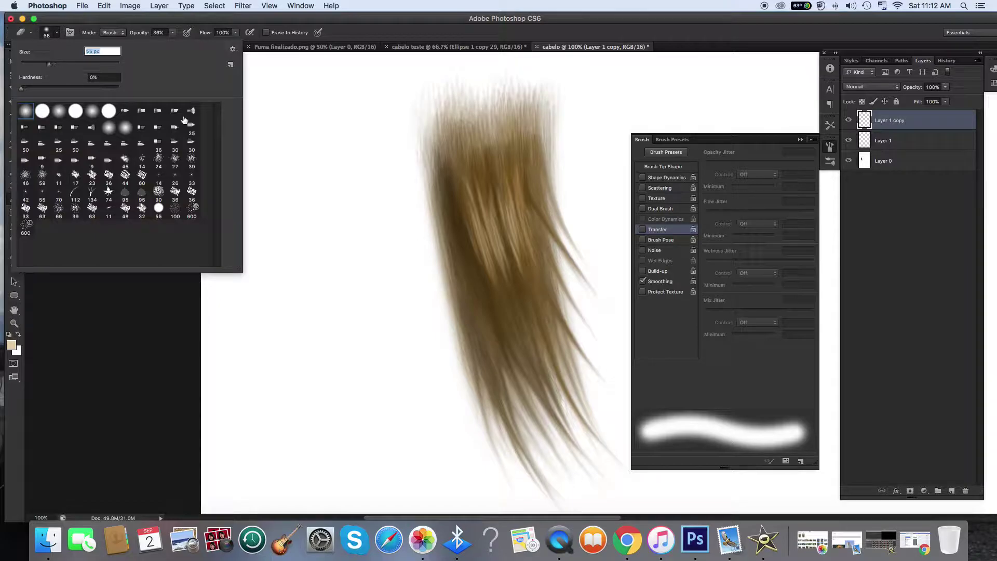
click(494, 298)
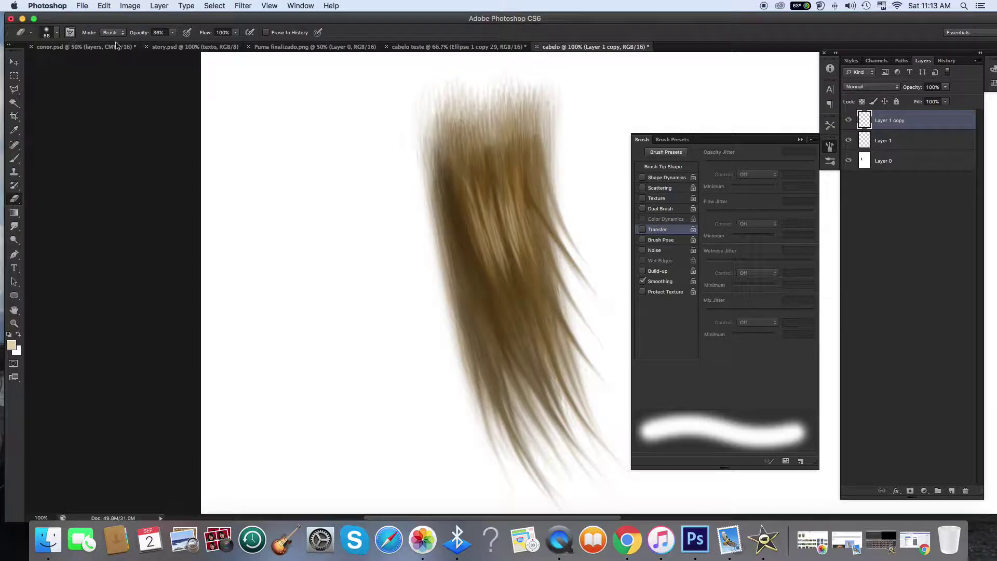
click(172, 32)
drag(172, 41, 208, 42)
click(56, 33)
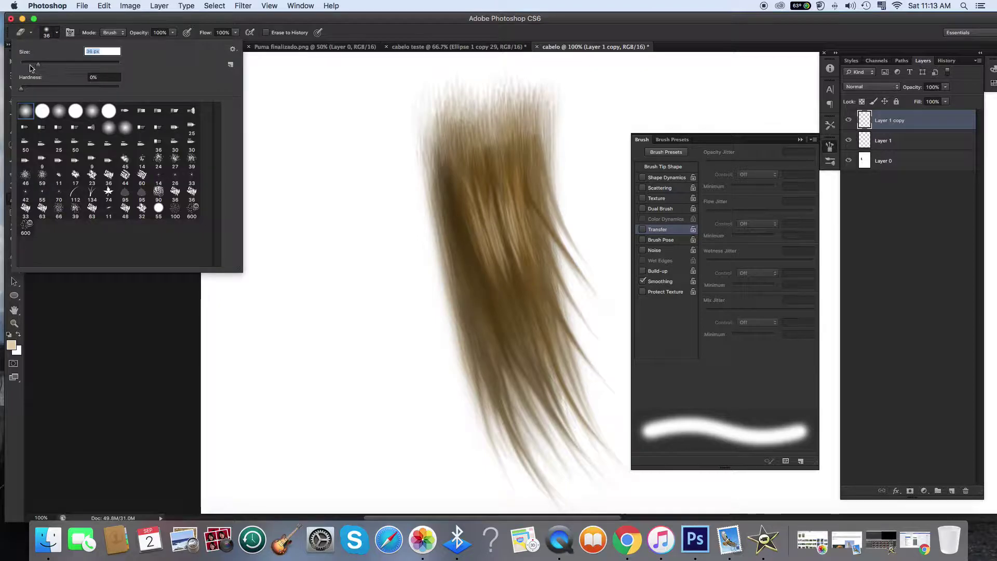
click(31, 65)
Try erasing a line between the middle and right highlights on Layer 1 copy, undoing the strokes
drag(495, 204, 511, 273)
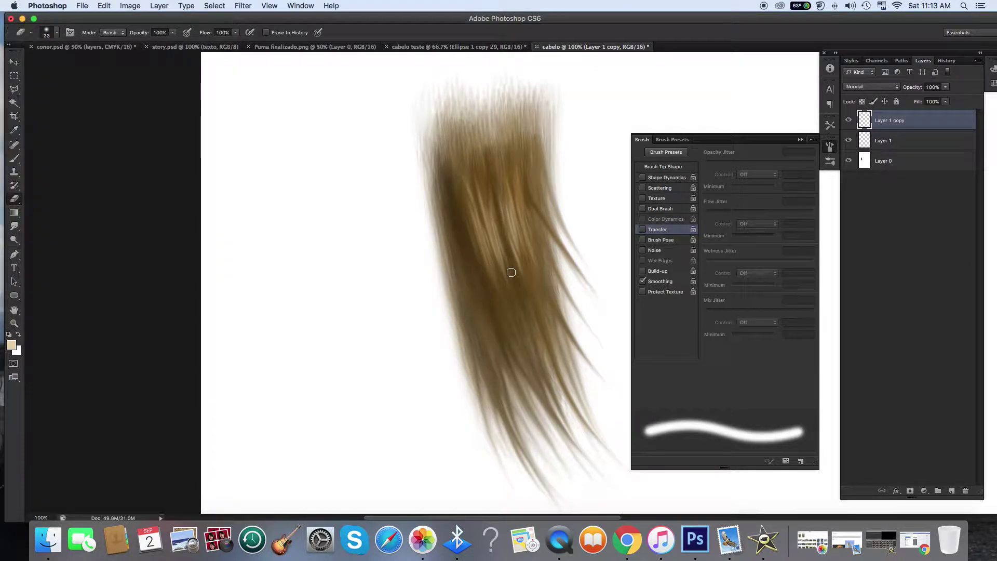
key(super+z)
drag(496, 195, 515, 285)
key(super+z)
key(super+z)
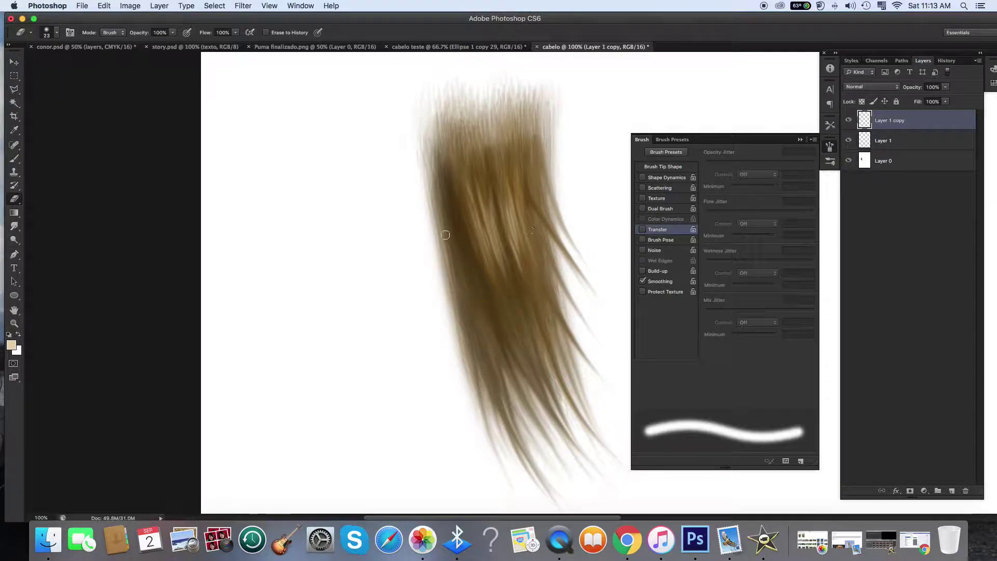
Set the blend mode of Layer 1 copy to Overlay, trying Lighten first
click(884, 87)
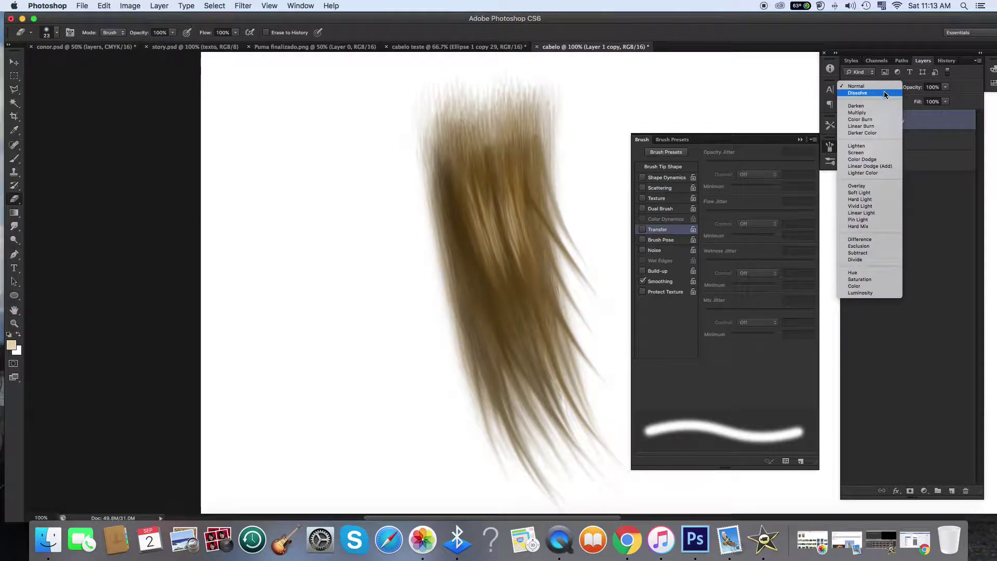
click(886, 86)
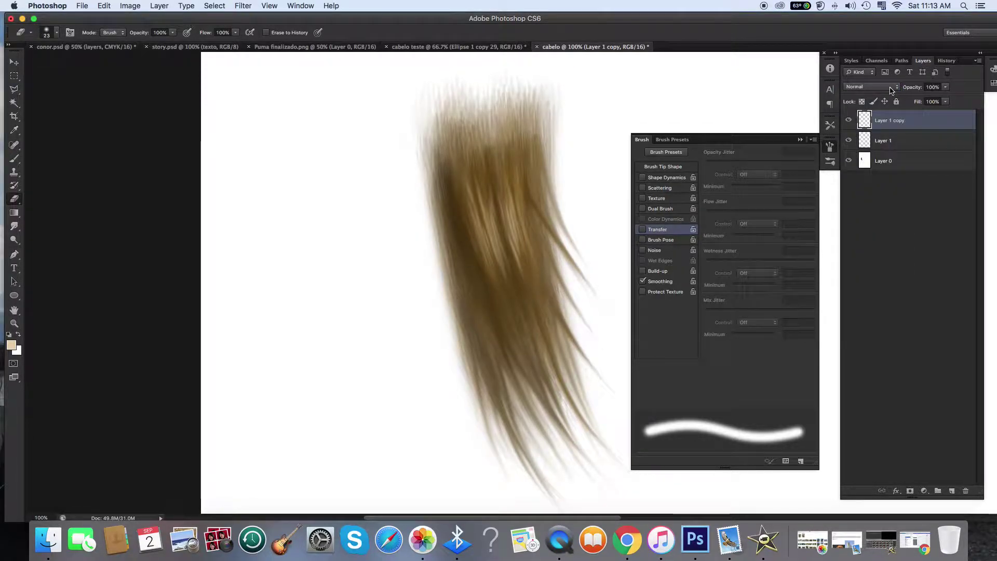
click(891, 89)
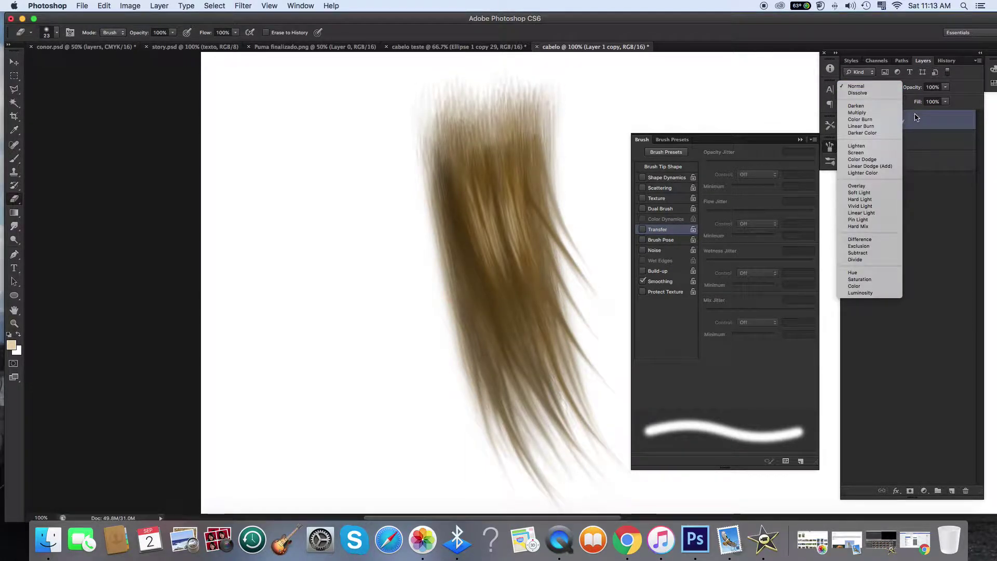
click(887, 88)
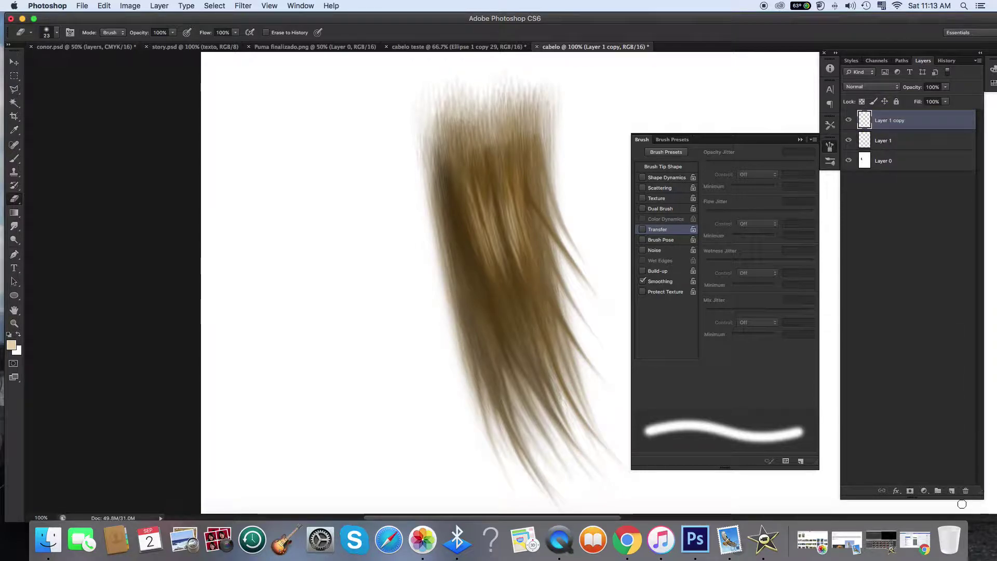
click(876, 88)
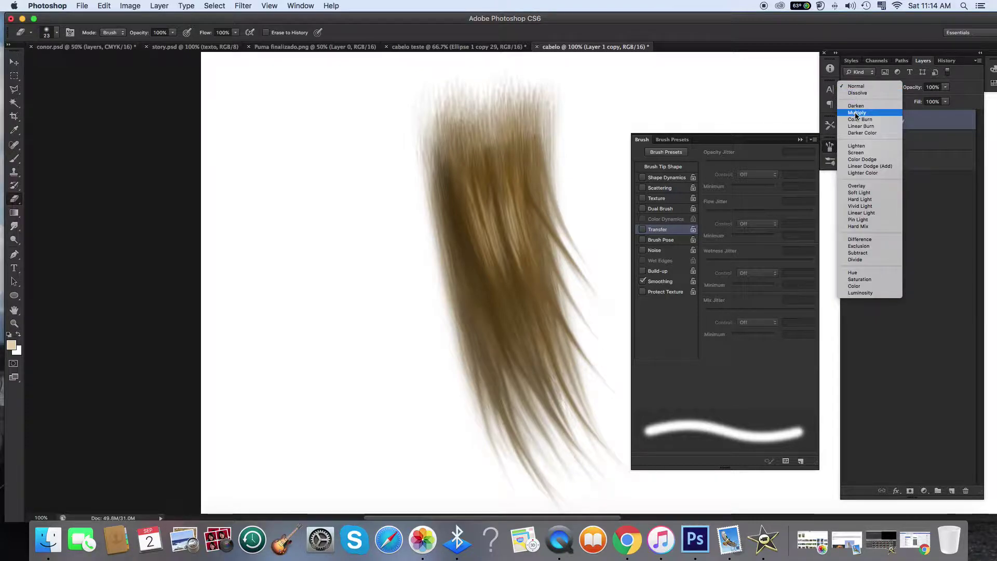
click(859, 146)
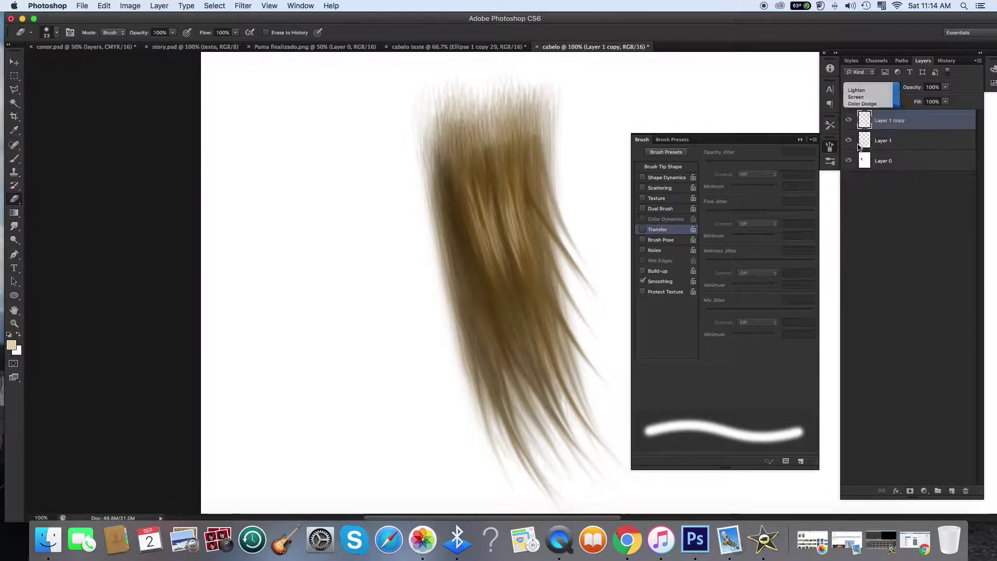
click(878, 89)
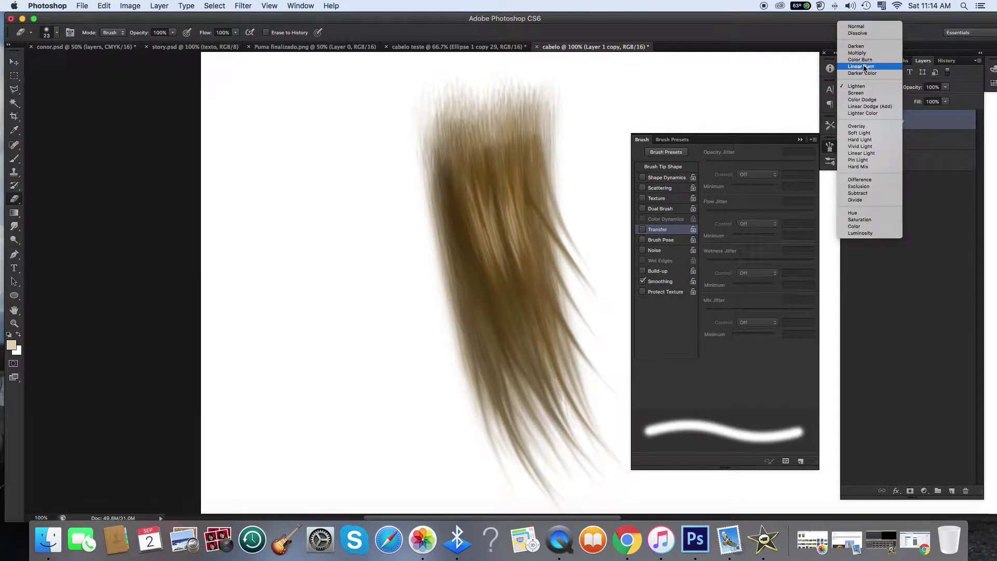
click(861, 127)
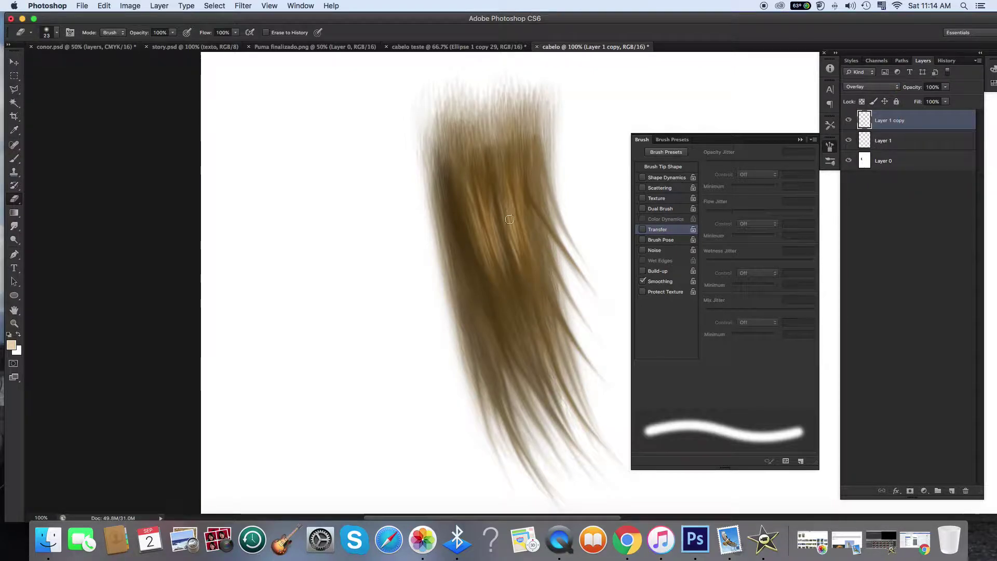
Duplicate Layer 1 copy as Layer 1 copy 2 in the cabelo document and lower the duplicate's opacity to 9%
right_click(891, 120)
key(Return)
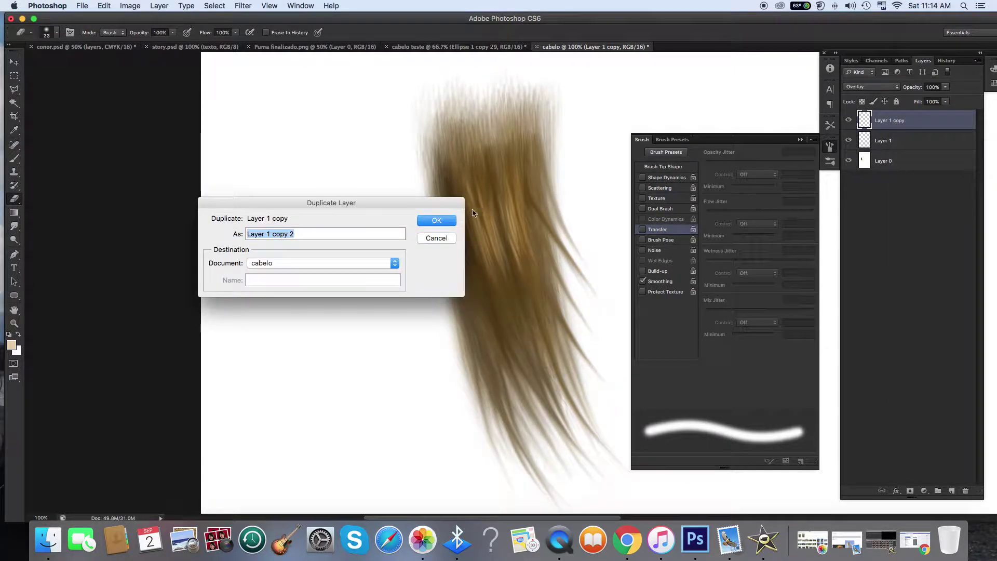
click(438, 222)
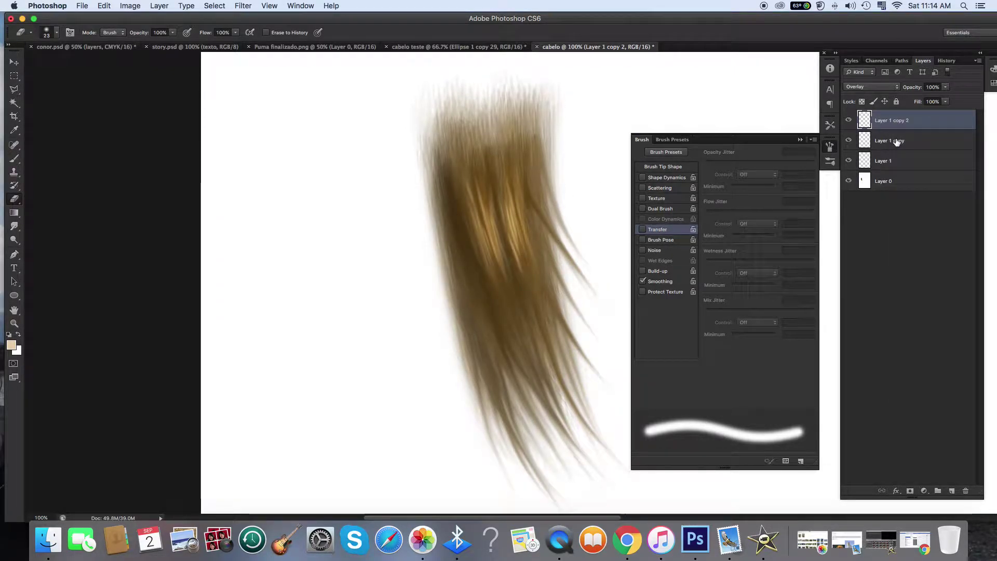
click(946, 86)
drag(948, 97, 911, 102)
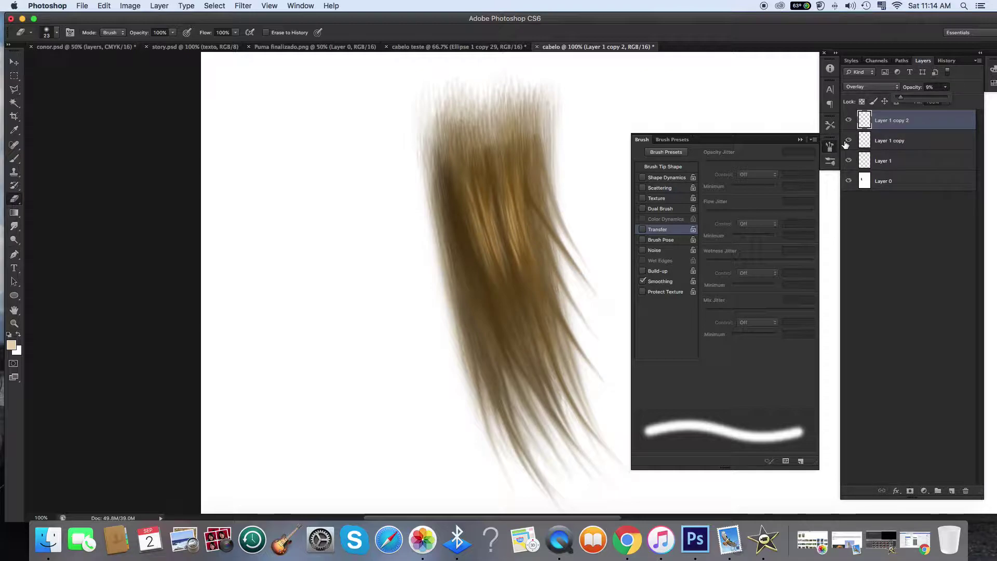
Try erasing across the top of the hair lock on Layer 0 with a 226 px soft Eraser, undoing the stroke
key(super+minus)
key(super+minus)
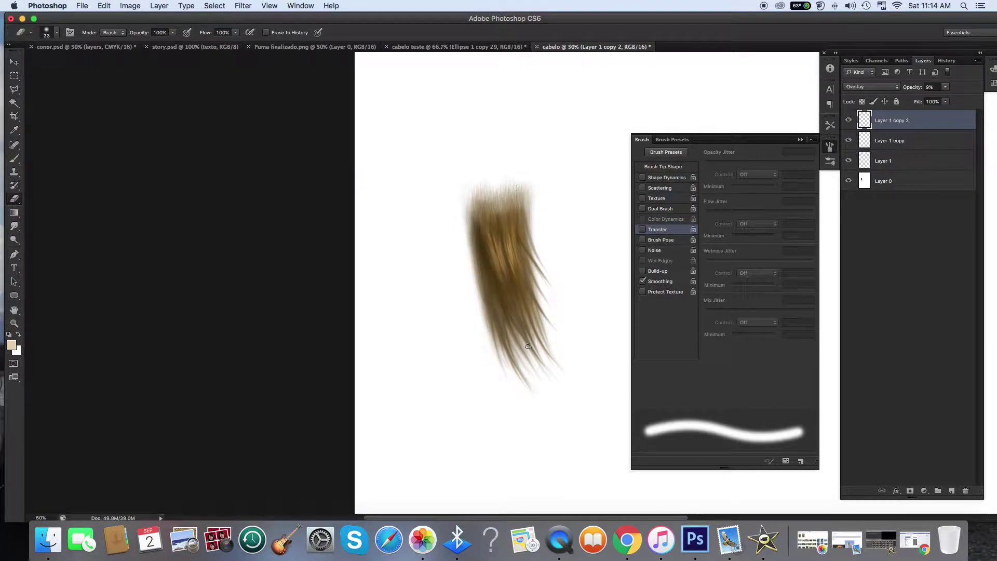
click(14, 323)
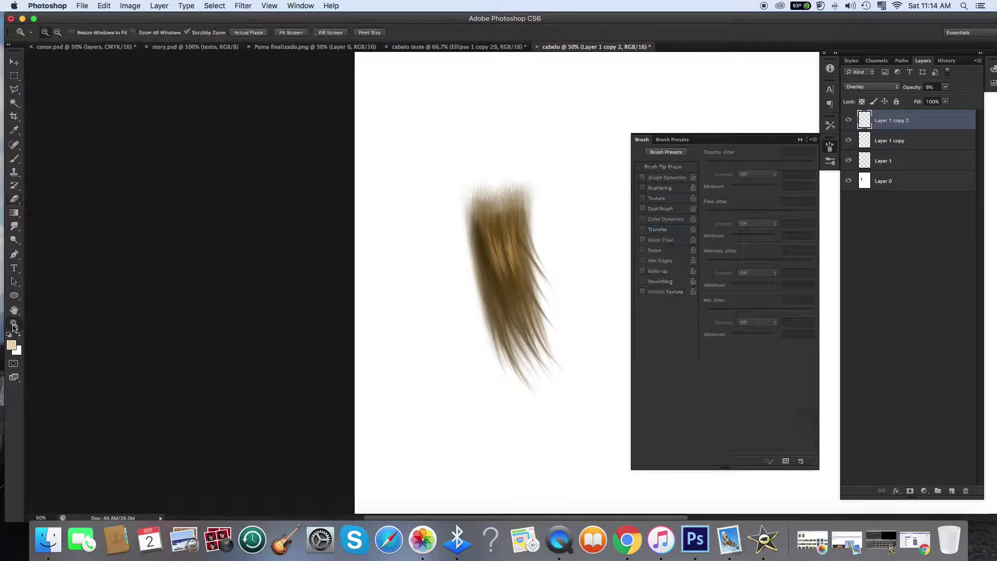
click(546, 229)
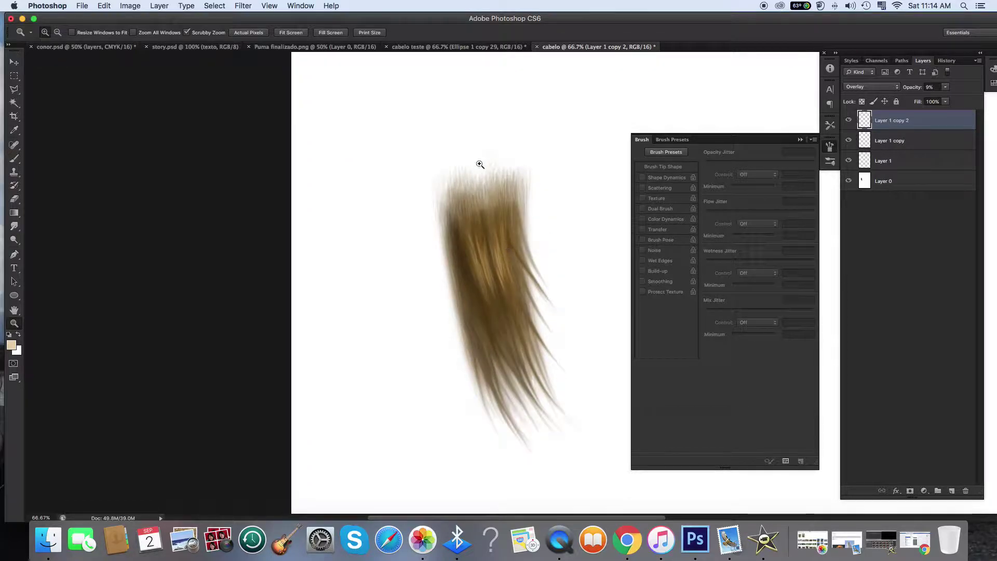
click(14, 199)
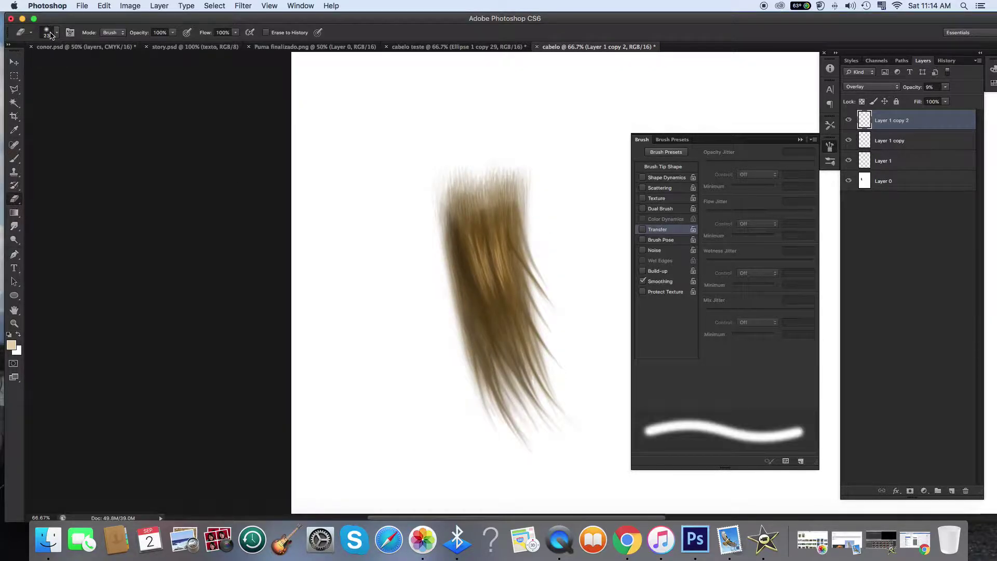
click(56, 33)
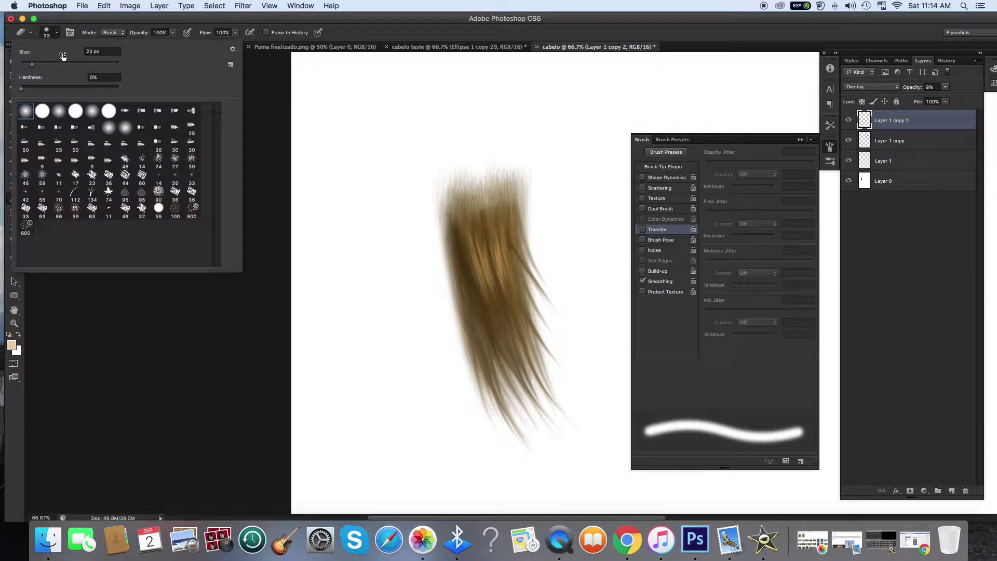
click(883, 184)
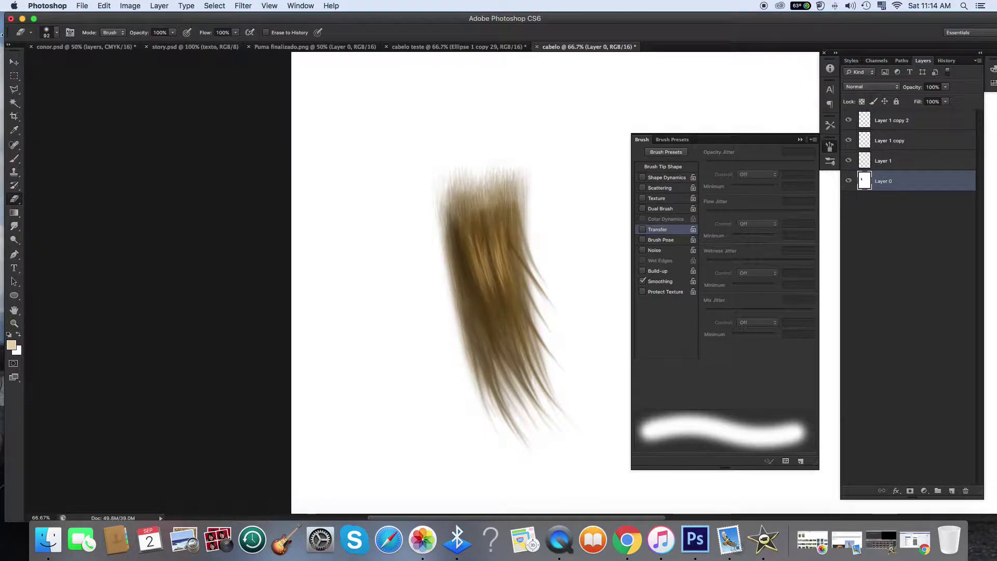
click(57, 32)
drag(71, 64, 96, 64)
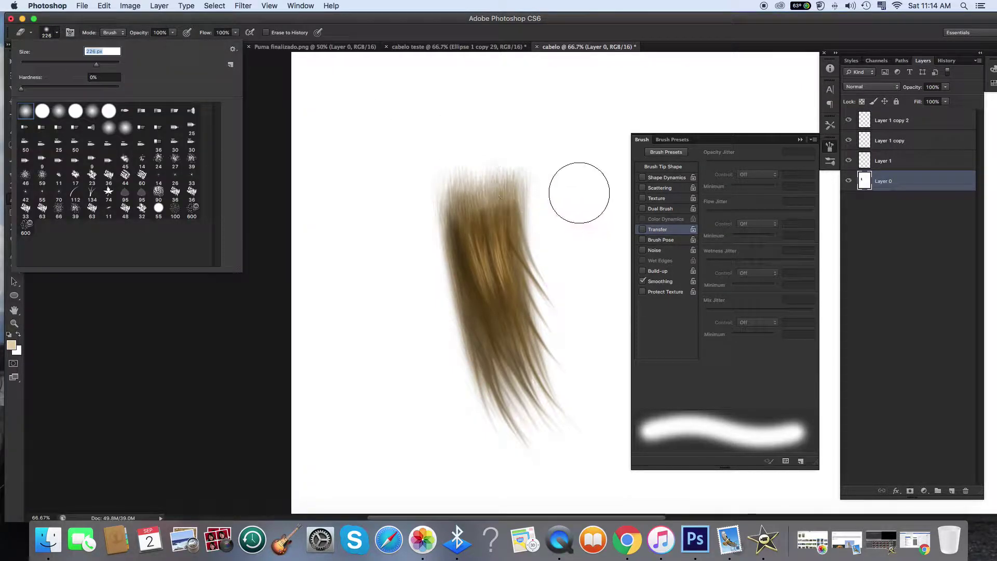
drag(579, 192, 454, 165)
key(super+z)
Select Layer 1 and set the soft Brush size to 132 px
click(882, 162)
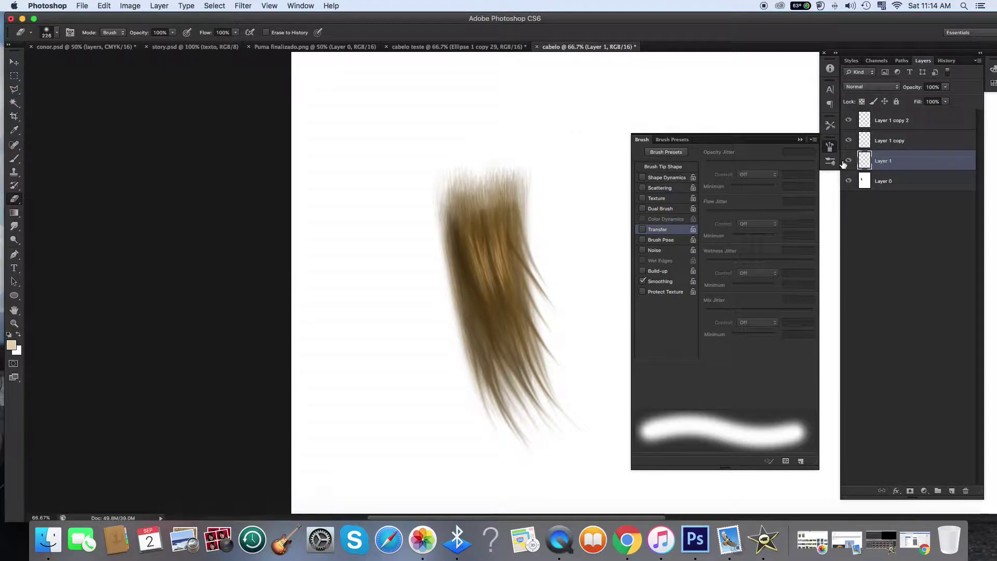
click(14, 159)
click(66, 63)
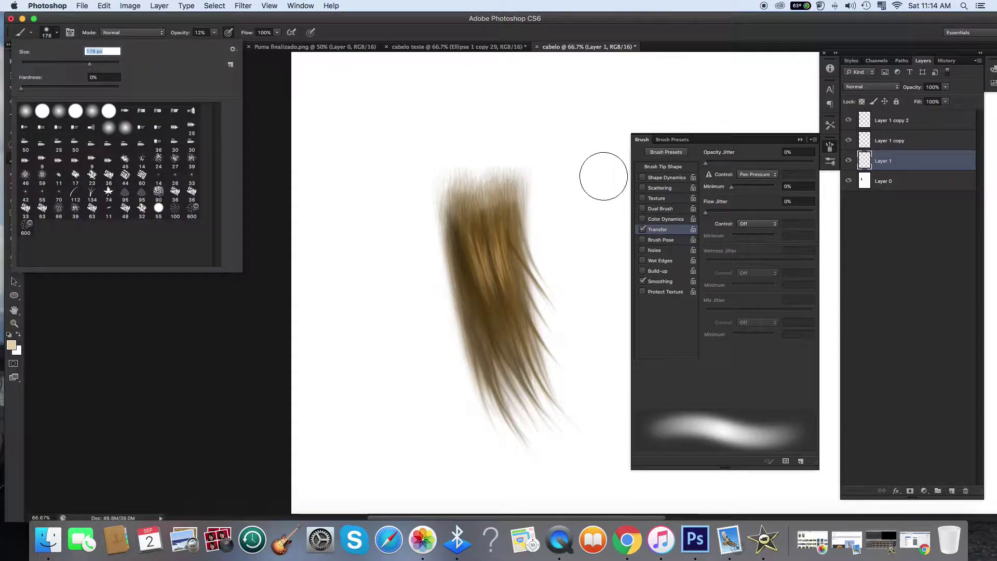
drag(86, 67, 461, 151)
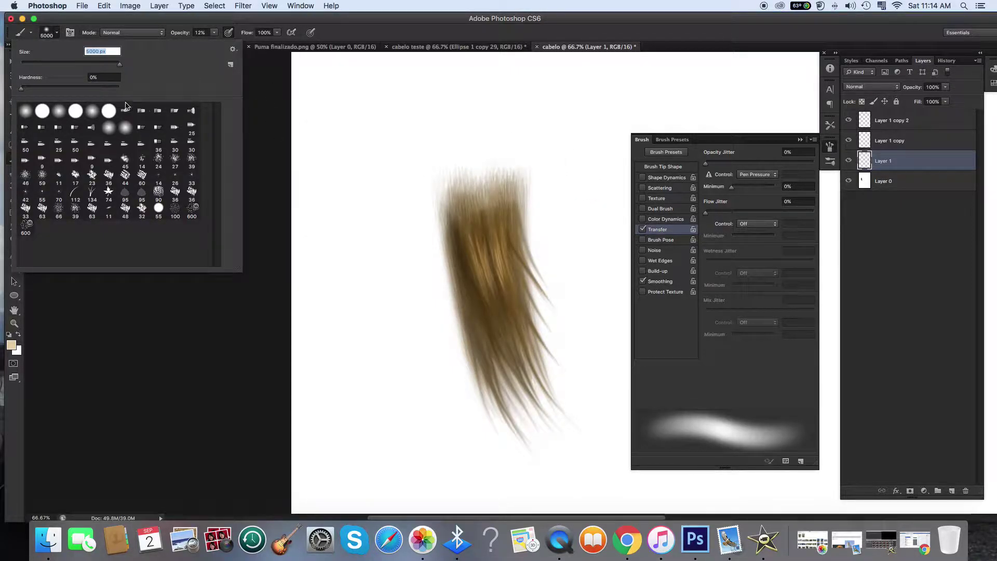
drag(80, 67, 79, 66)
mouse_move(544, 185)
mouse_down()
mouse_move(504, 164)
mouse_move(447, 168)
mouse_up()
Examine the painted fur and hair in Puma finalizado.png and the story.psd comic panels, and return to the cabelo document
click(319, 48)
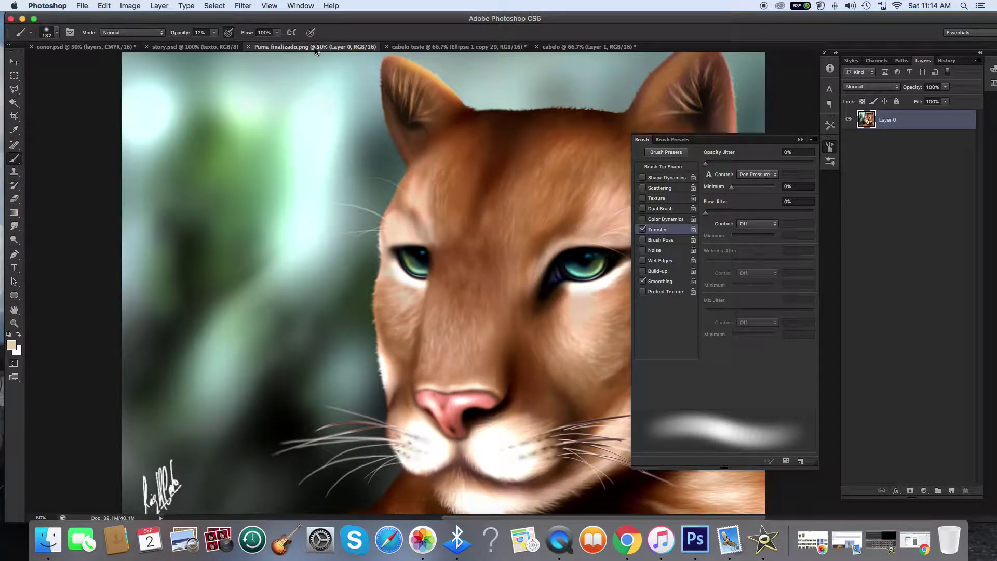
click(217, 47)
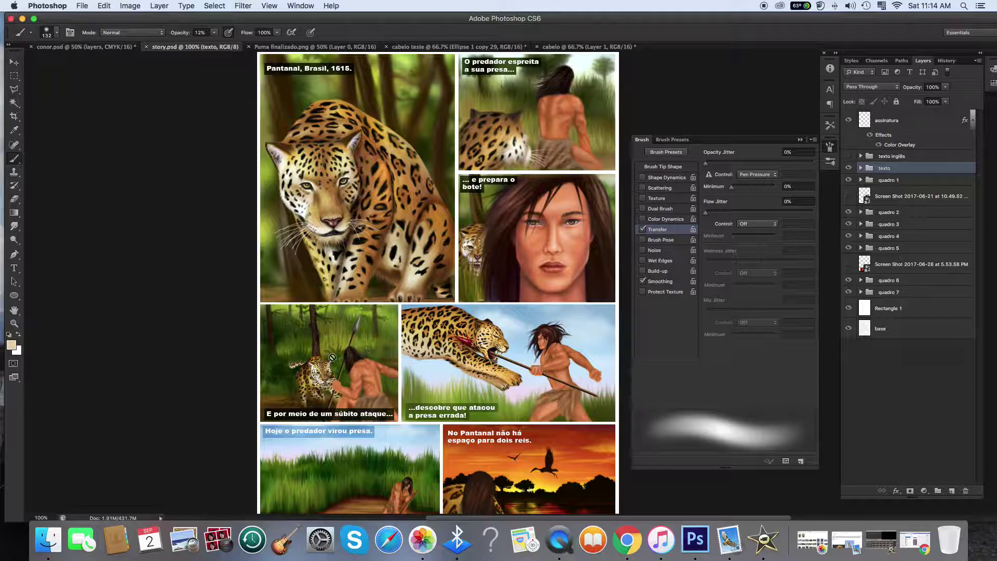
click(15, 323)
drag(306, 349, 363, 365)
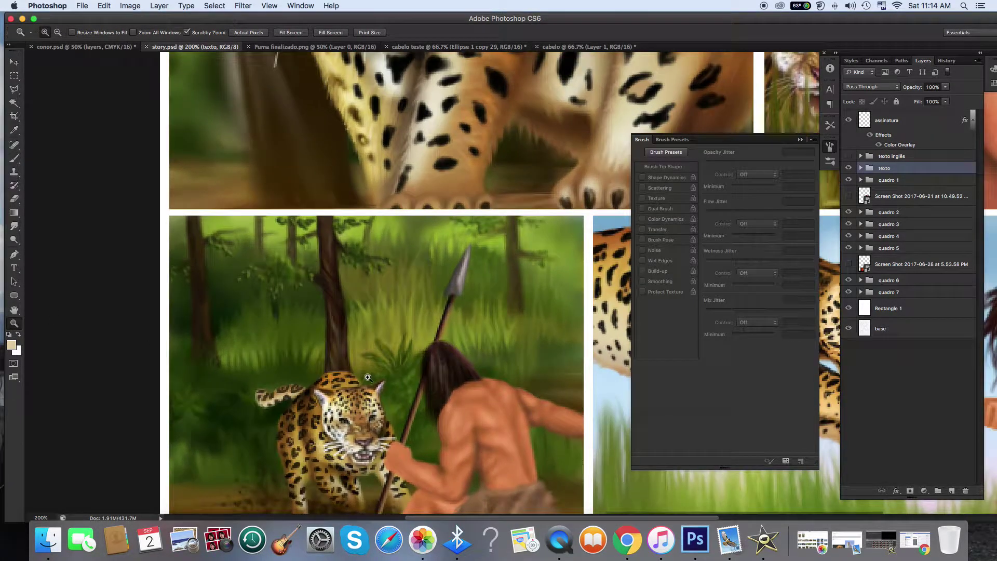
scroll(419, 333, up, 10)
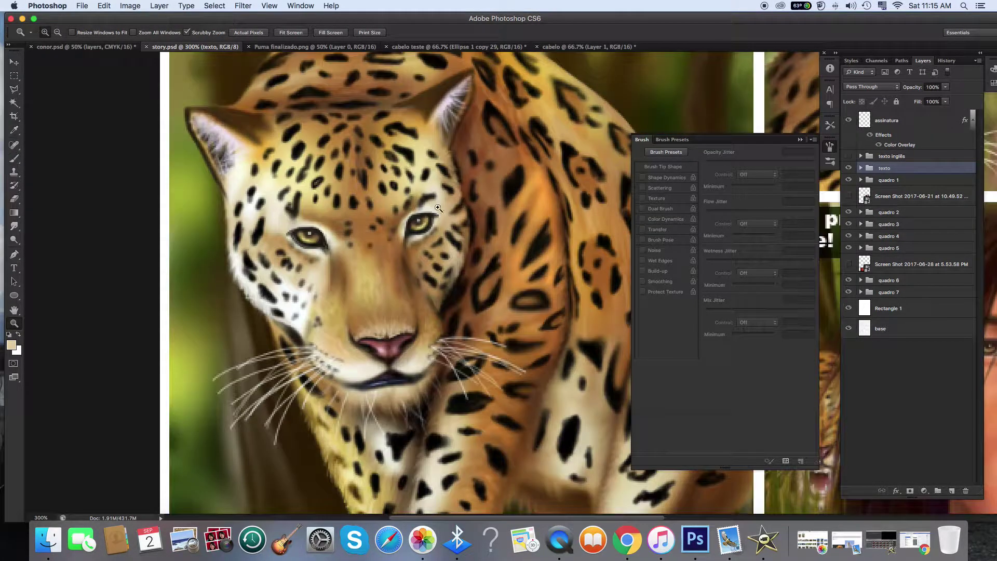
scroll(468, 246, right, 10)
scroll(468, 246, down, 10)
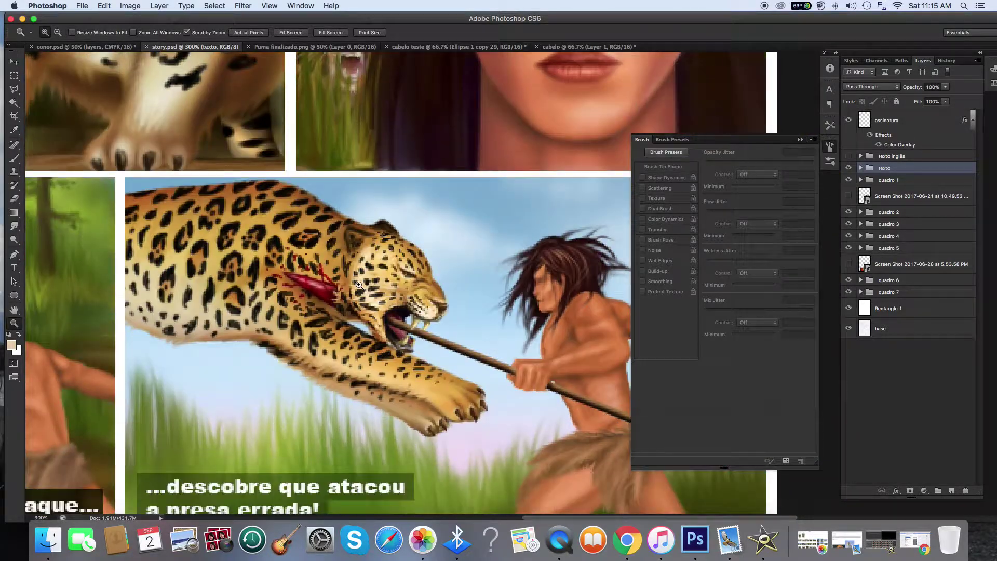
scroll(561, 204, left, 10)
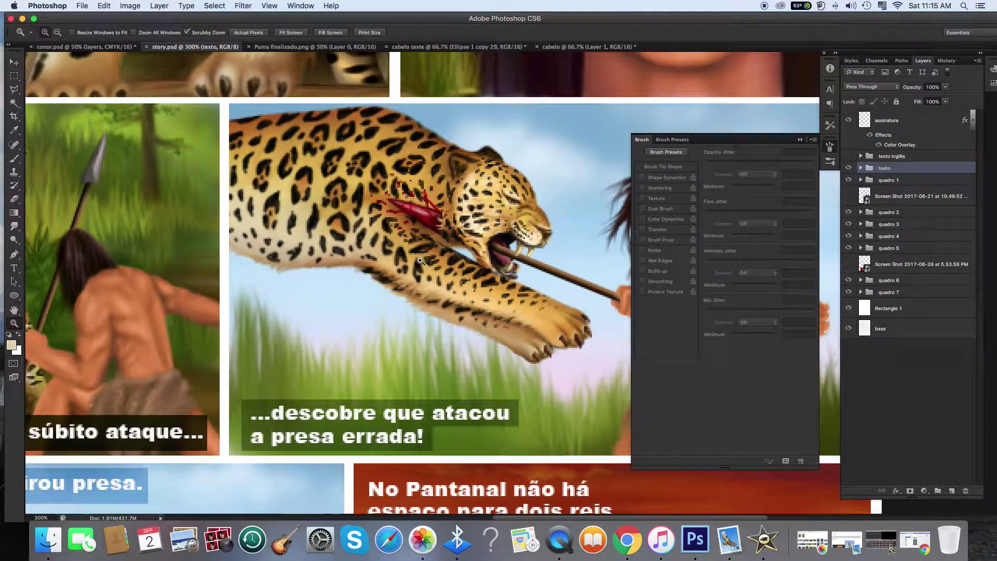
scroll(430, 267, left, 3)
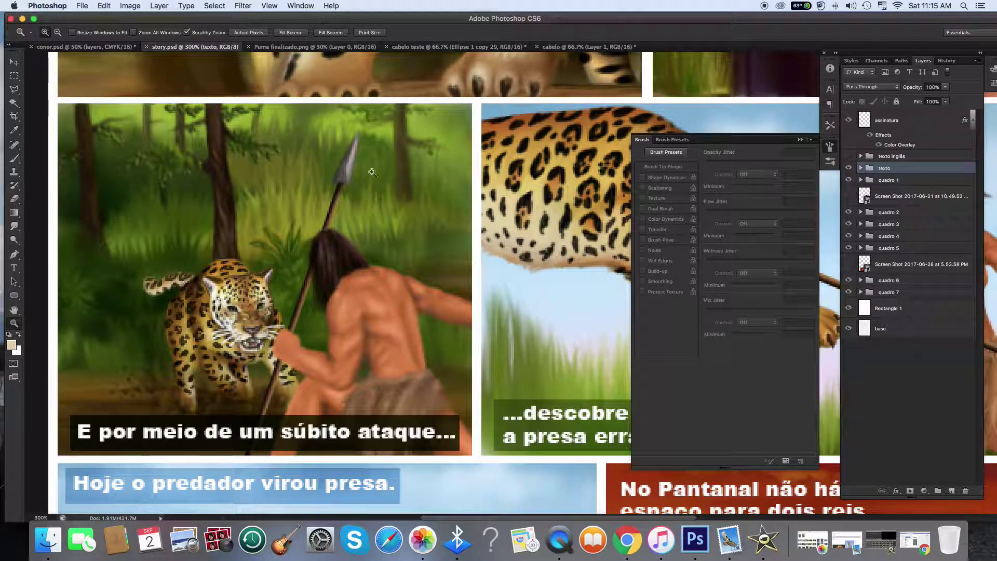
click(568, 48)
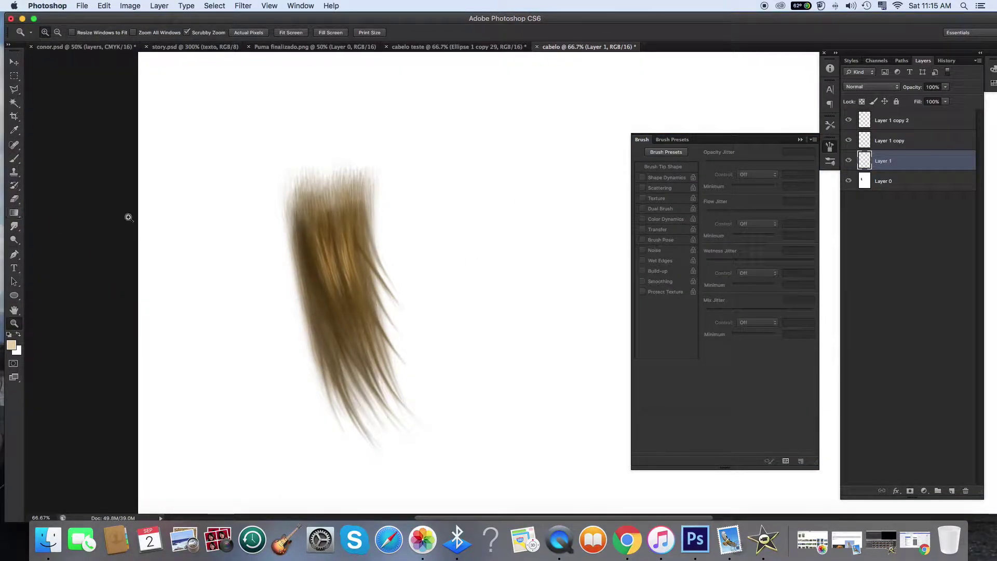
Set the soft Brush to 197 px and 100% opacity, paint beige above the hair lock on Layer 1, and undo the last stroke
click(17, 200)
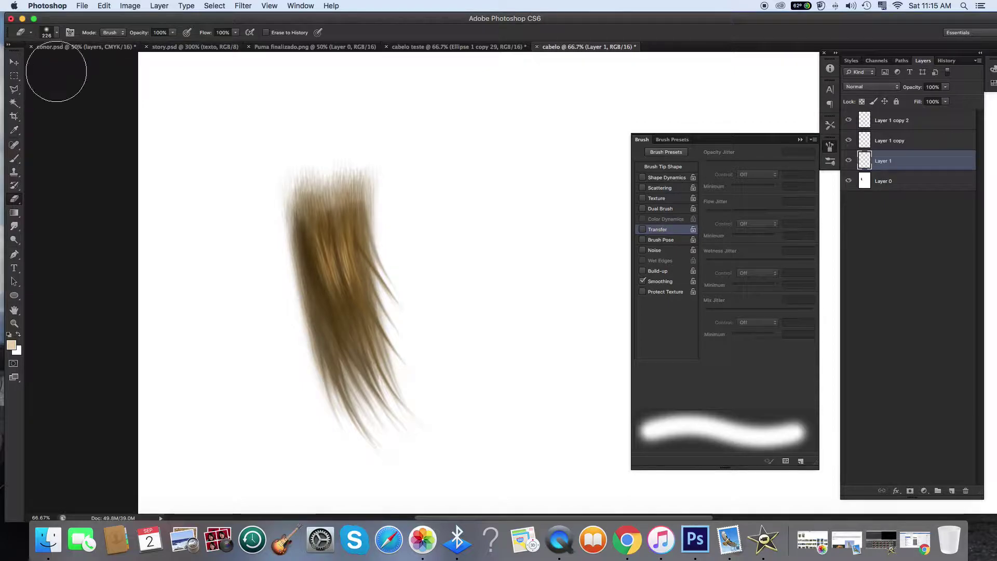
click(15, 159)
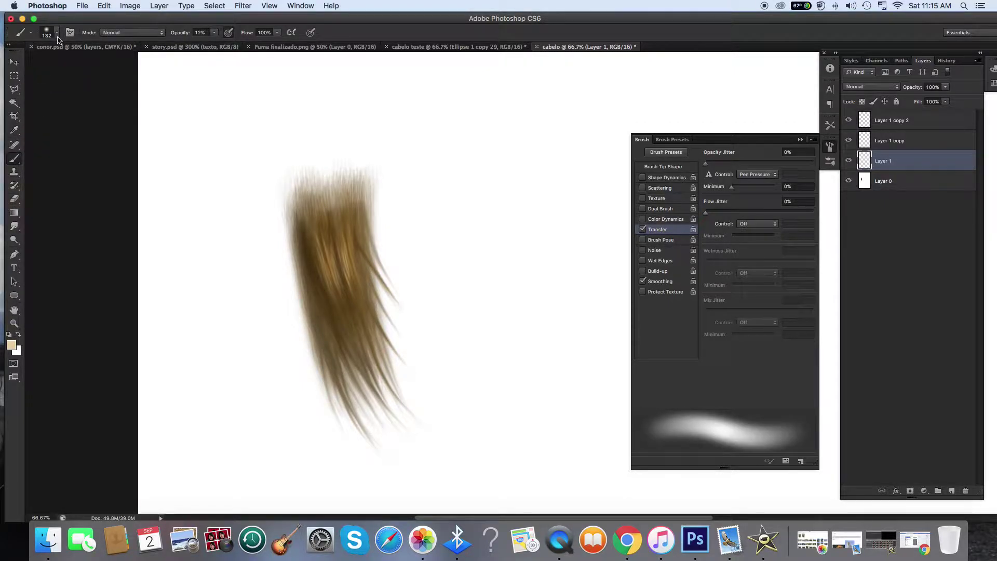
click(48, 33)
click(95, 63)
mouse_move(383, 170)
mouse_down()
mouse_move(302, 165)
mouse_move(262, 183)
mouse_move(336, 160)
mouse_up()
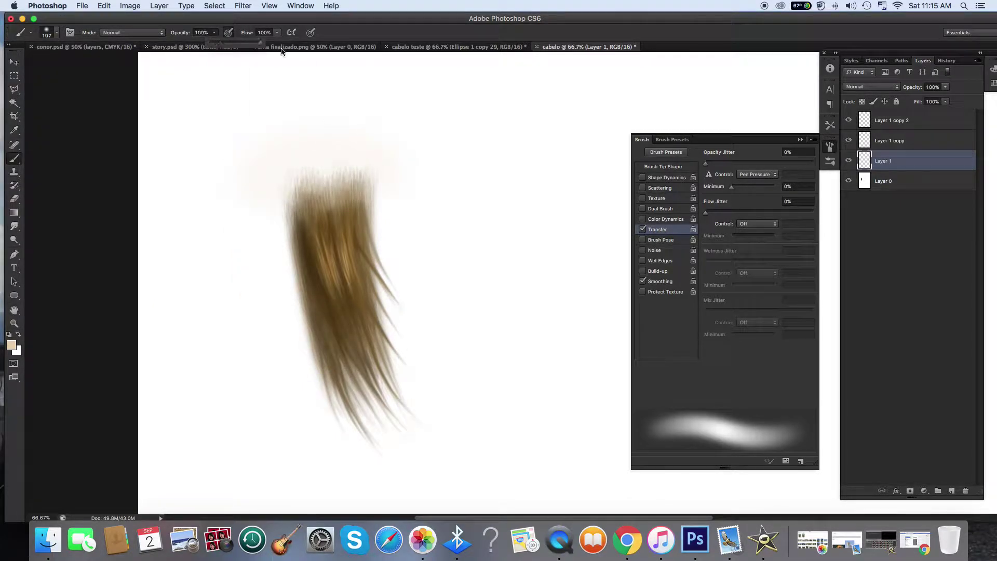
mouse_move(390, 182)
mouse_down()
mouse_move(338, 159)
mouse_move(294, 161)
mouse_up()
key(super+z)
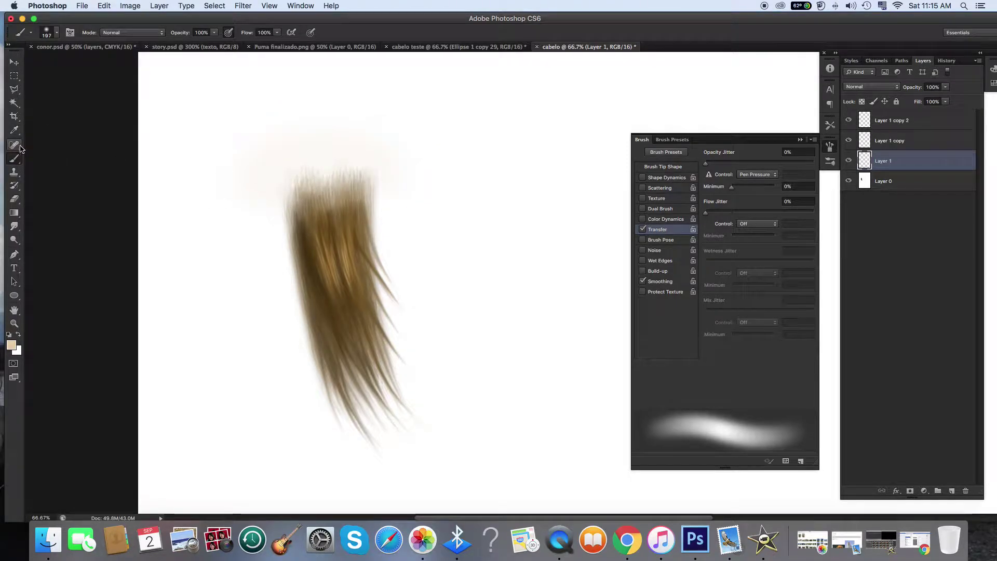
Sample white from the canvas and brush over the upper edge of the hair lock on Layer 1 to soften it
click(14, 130)
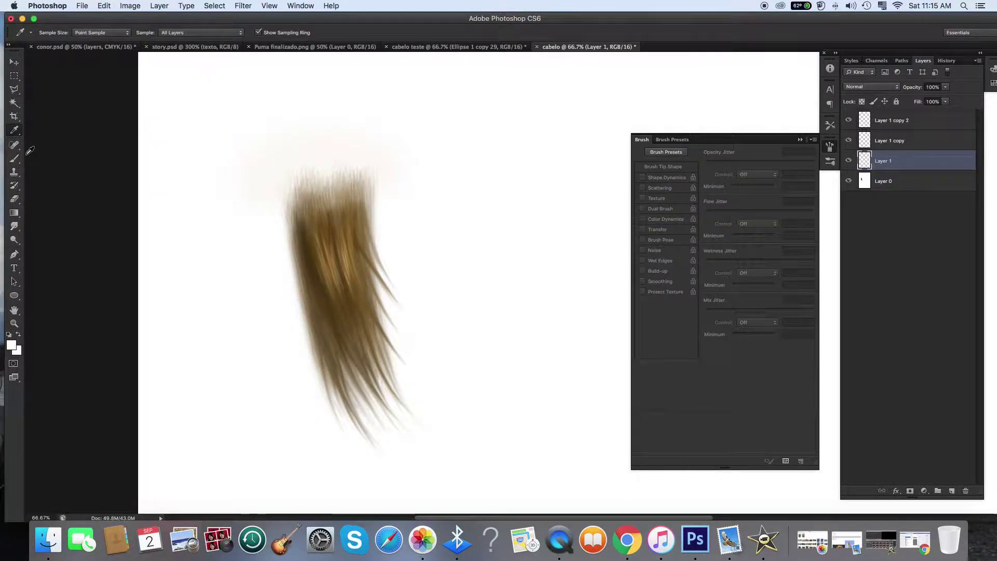
key(b)
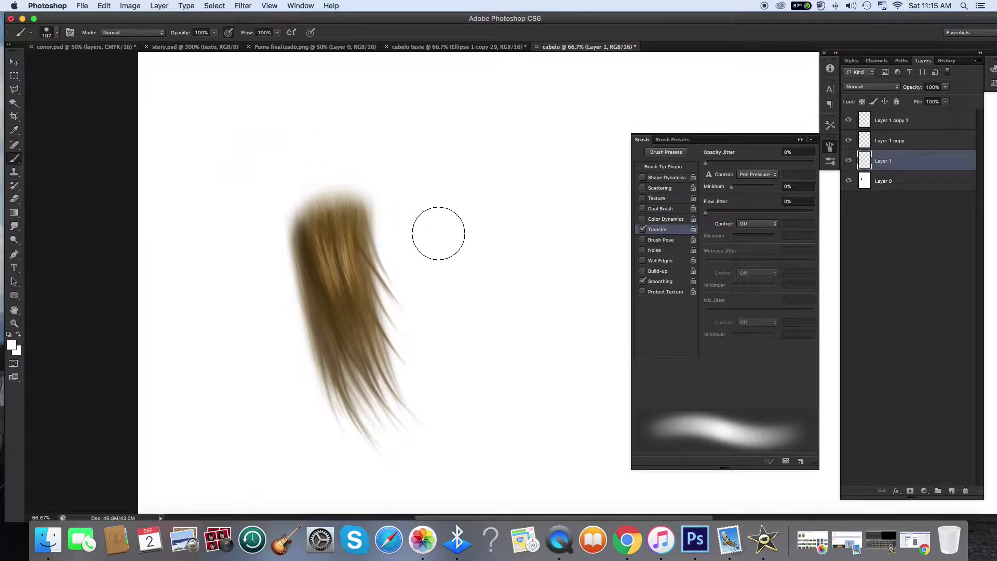
key(super+minus)
click(14, 323)
click(379, 286)
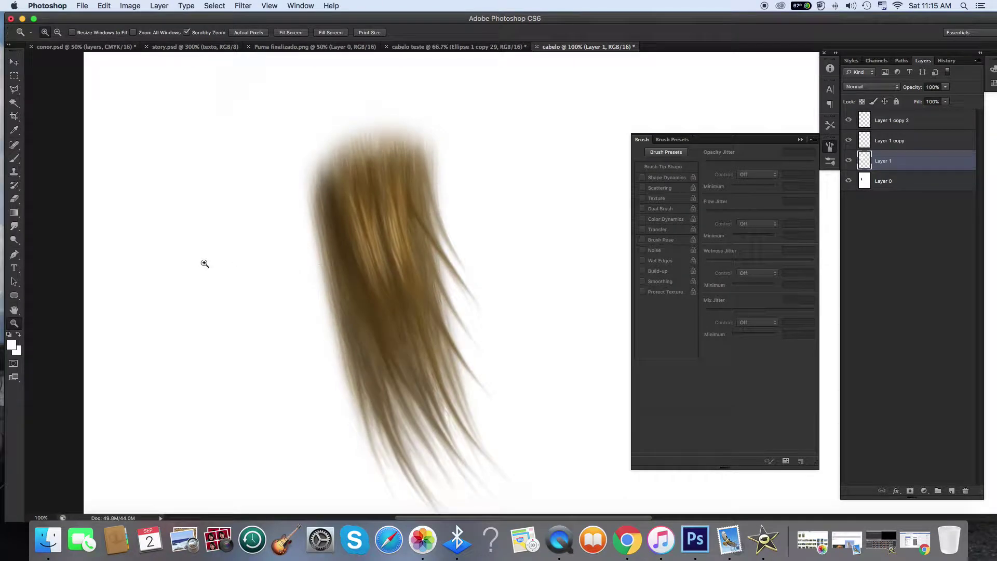
key(super+minus)
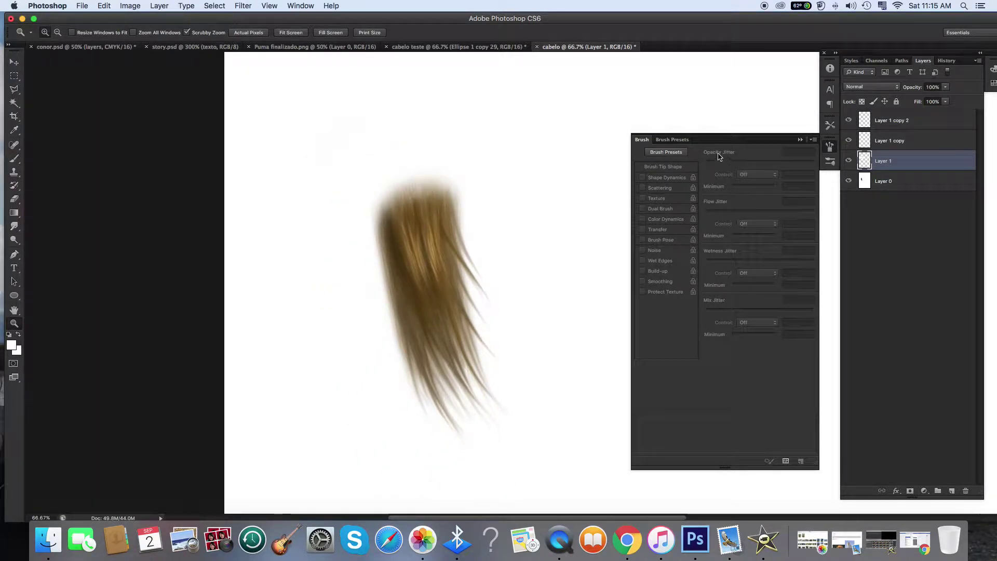
Set the foreground colour to dark green #176c1f
click(14, 162)
click(11, 345)
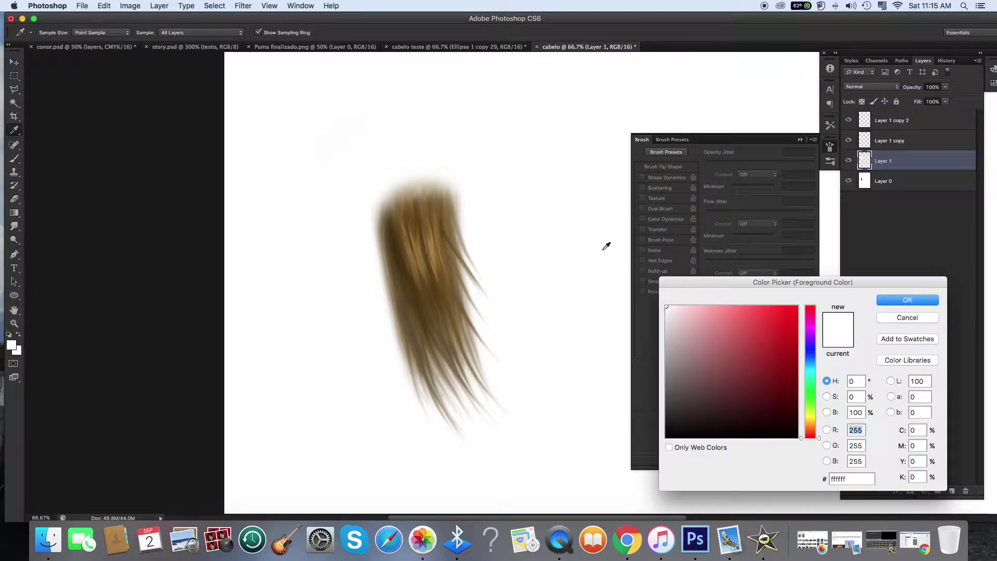
click(810, 398)
click(785, 353)
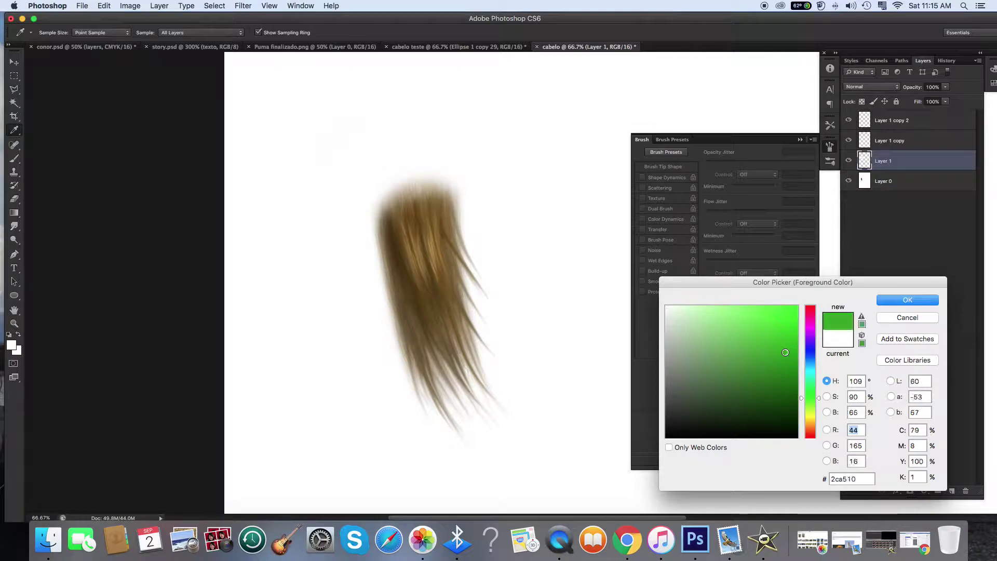
click(789, 366)
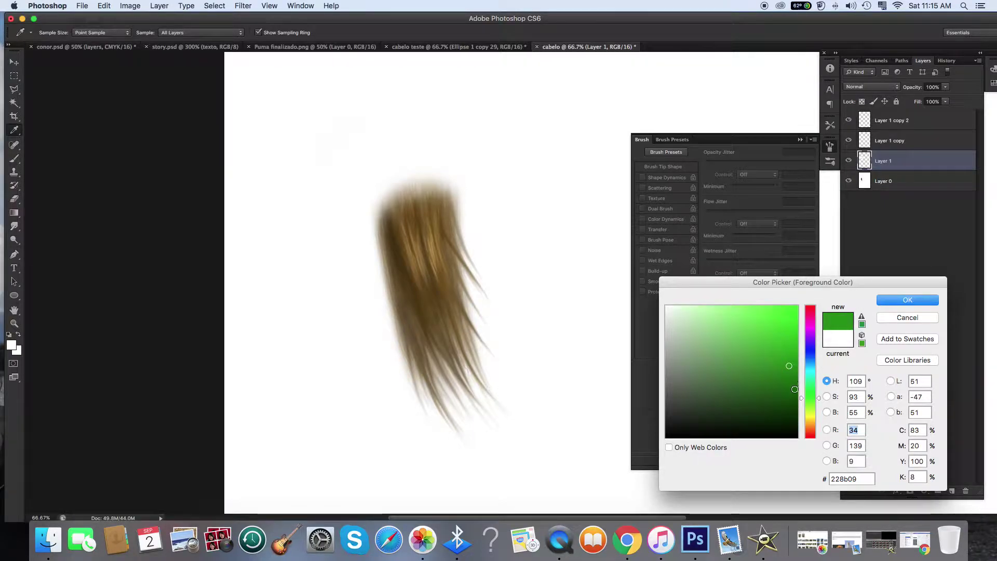
drag(802, 399, 802, 378)
click(804, 391)
click(770, 382)
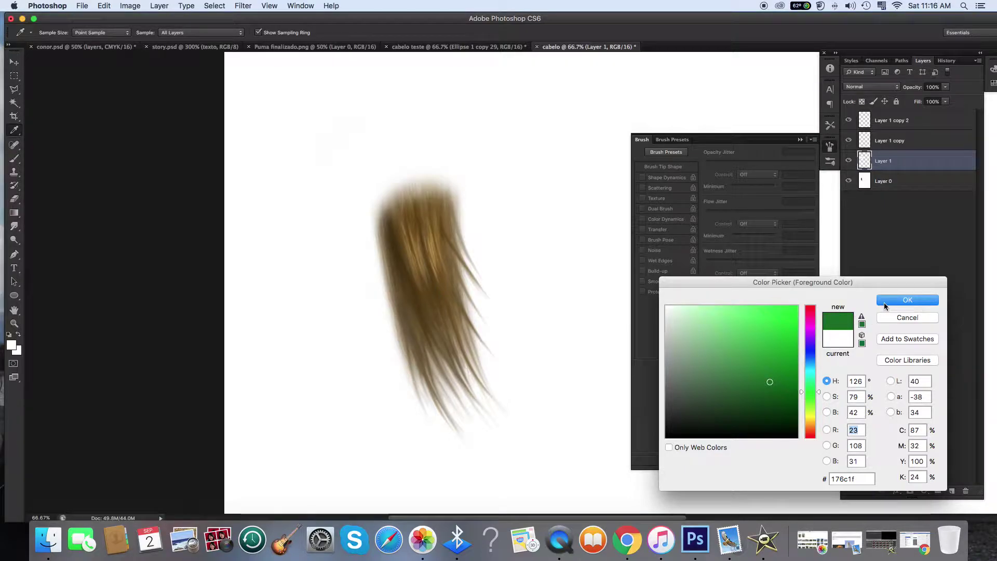
click(886, 303)
Add a new layer above Layer 1 copy 2, keeping the Brush tool active
key(b)
scroll(587, 290, right, 5)
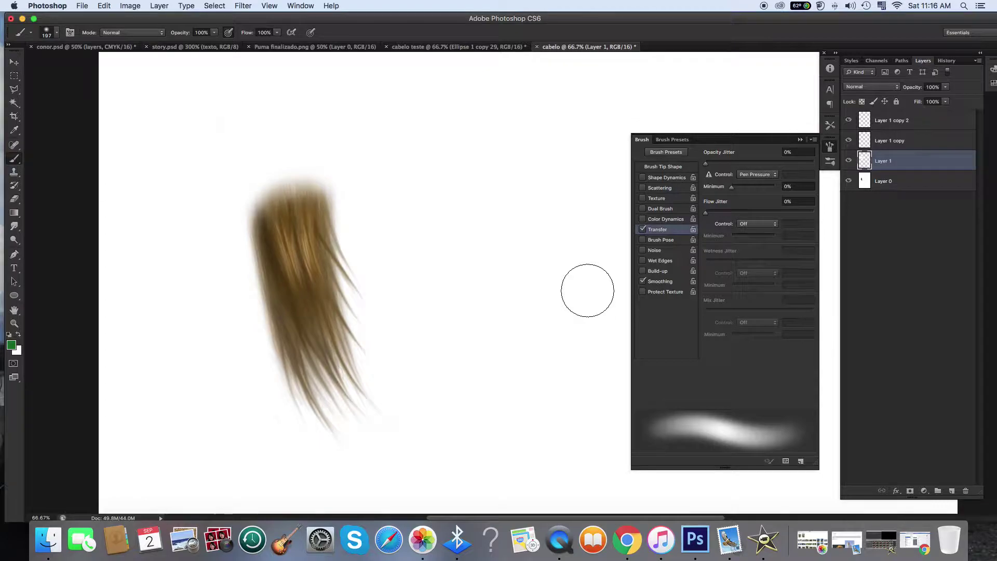
click(890, 125)
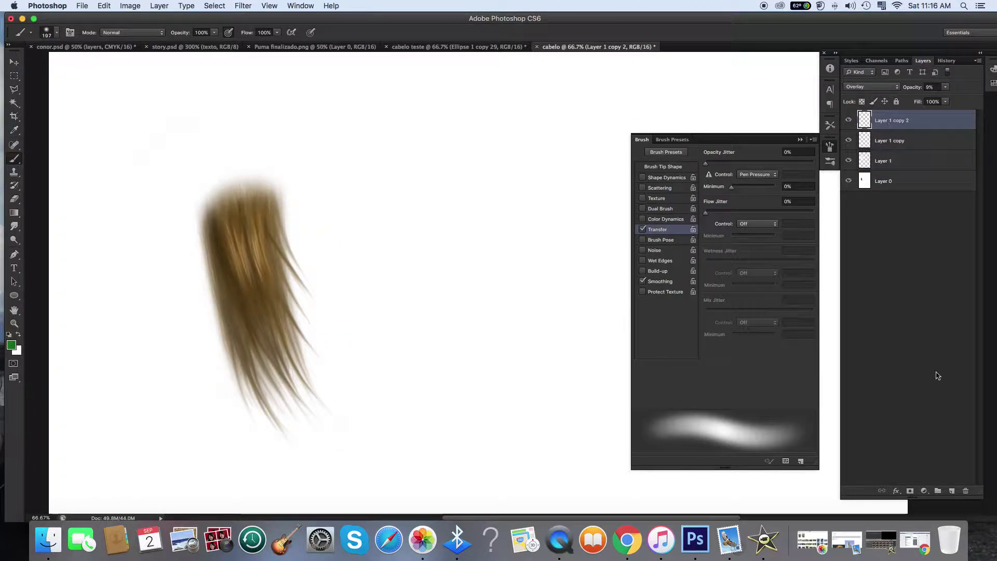
click(953, 493)
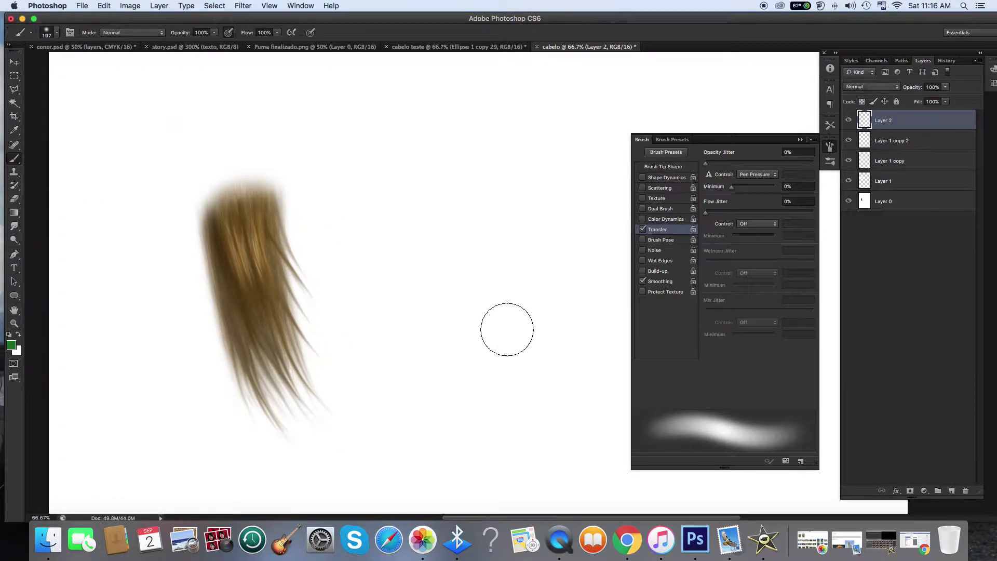
scroll(507, 330, right, 3)
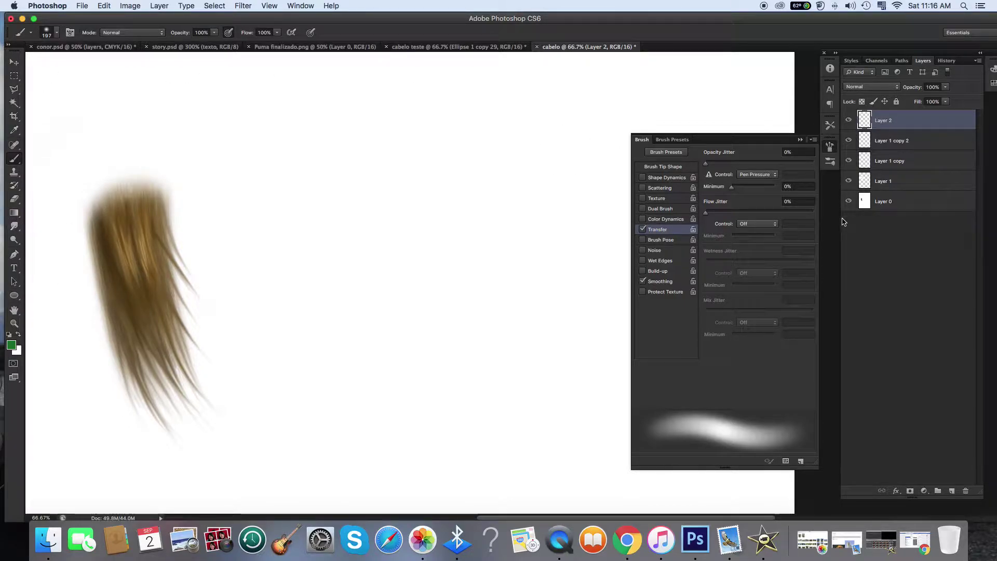
Find the Dune Grass brush among the brush presets and choose it at 112 px
click(672, 139)
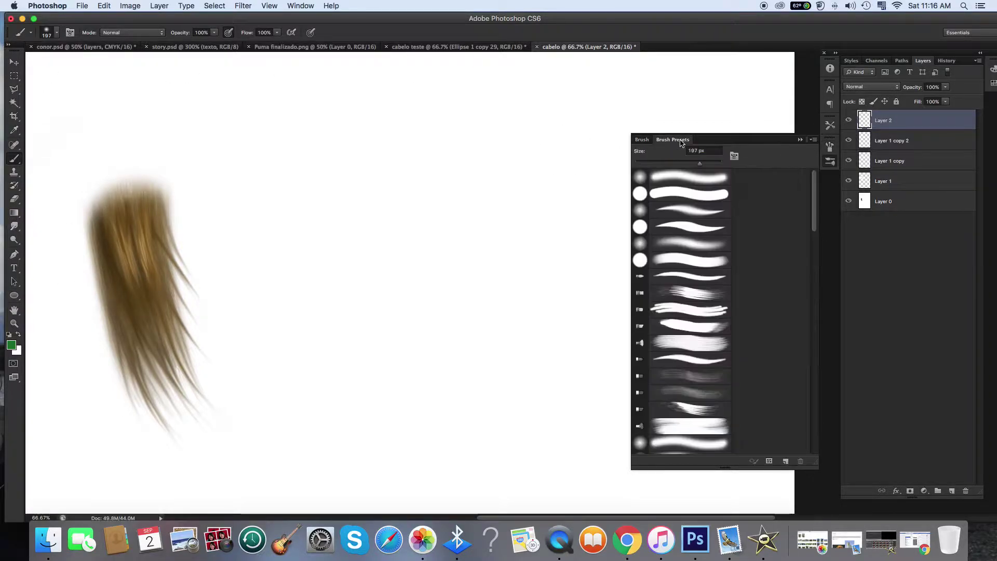
click(644, 140)
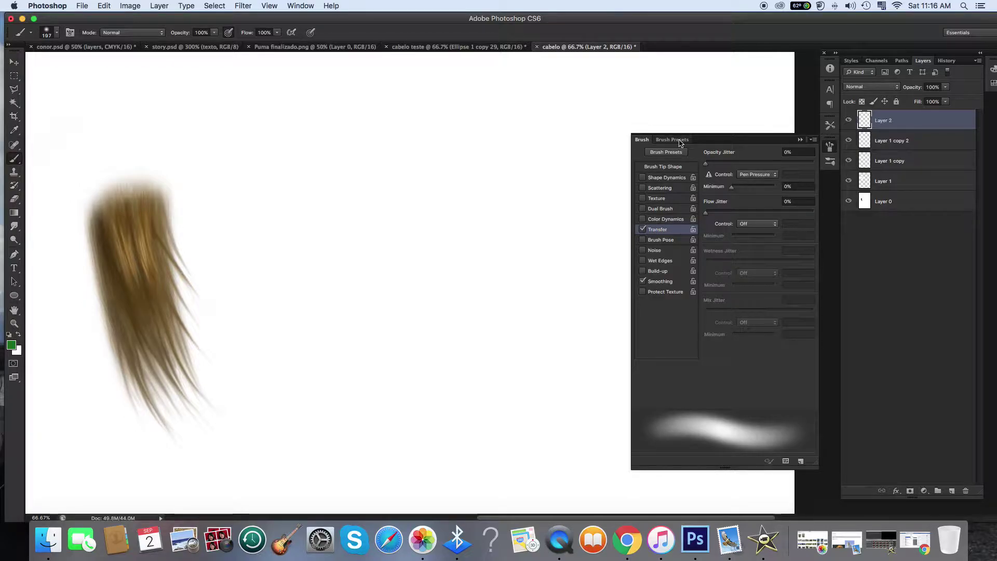
click(672, 140)
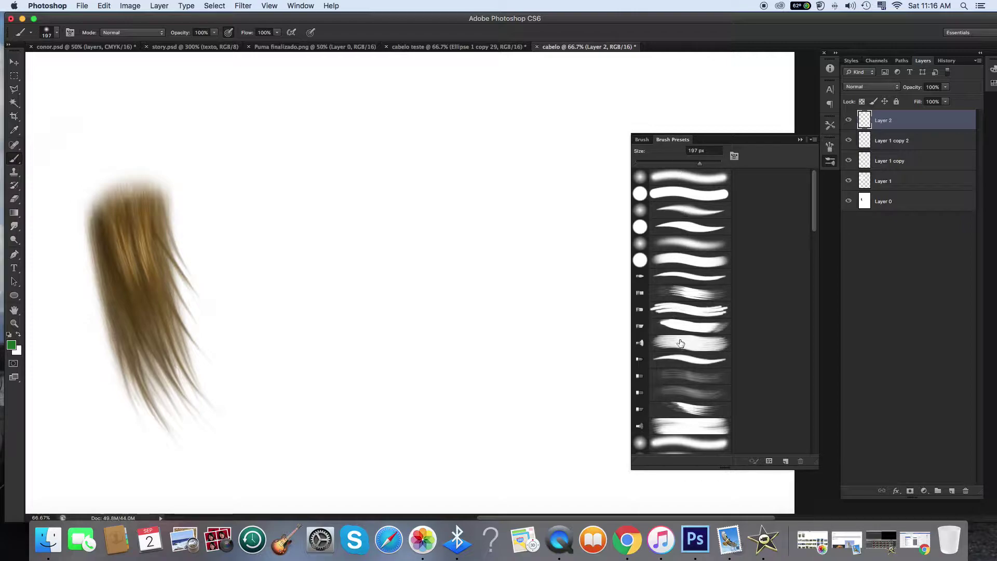
scroll(680, 343, down, 10)
scroll(680, 339, down, 15)
scroll(679, 333, down, 2)
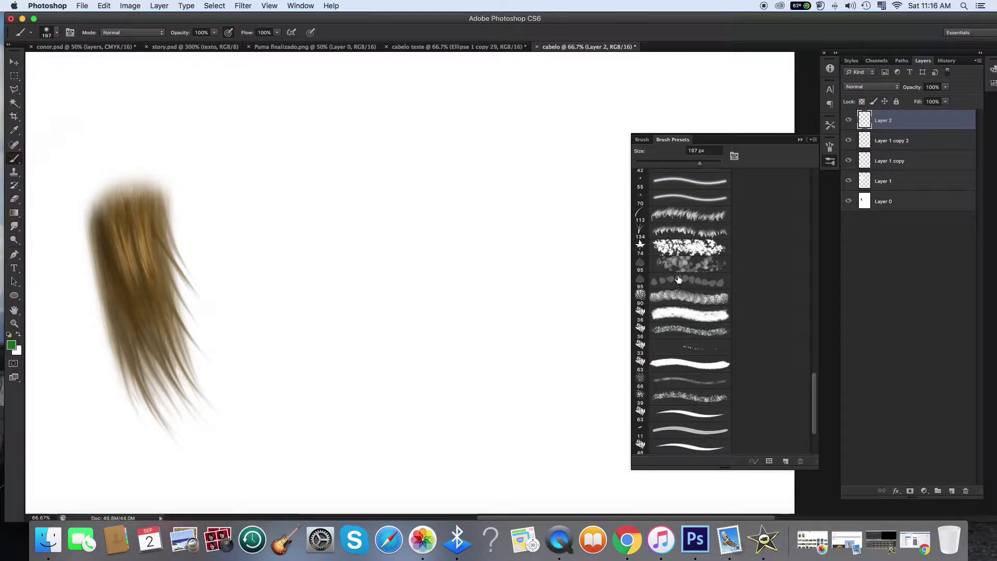
click(683, 216)
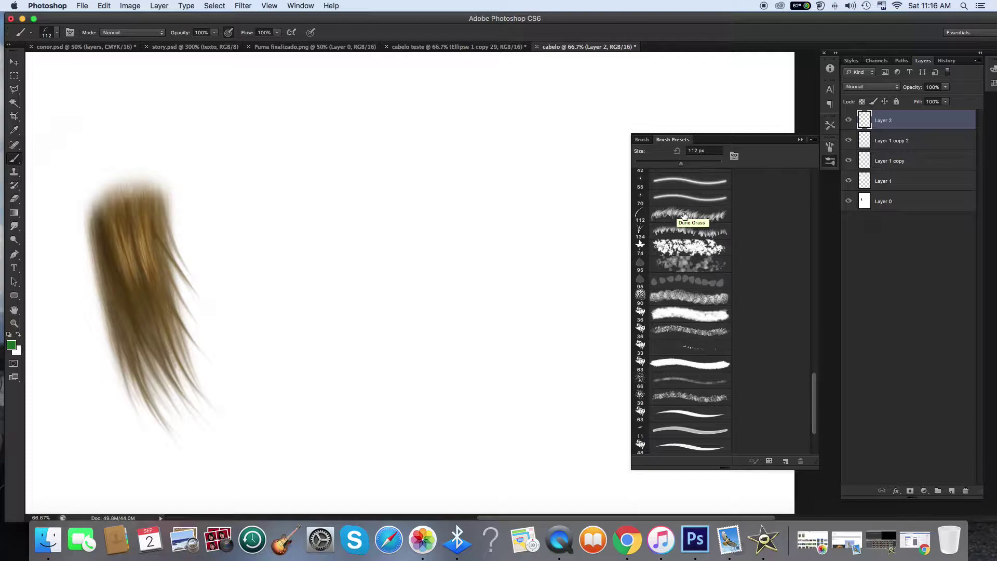
Switch to the 134 px Grass brush and stamp a few green blades on Layer 2, beside the hair lock, undoing the first stamp
click(676, 231)
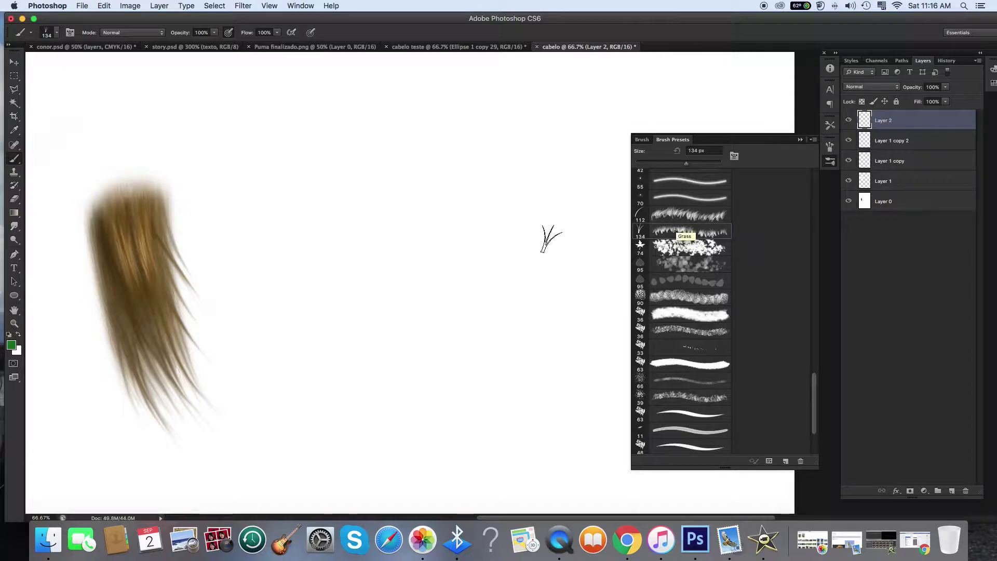
click(530, 237)
key(super+z)
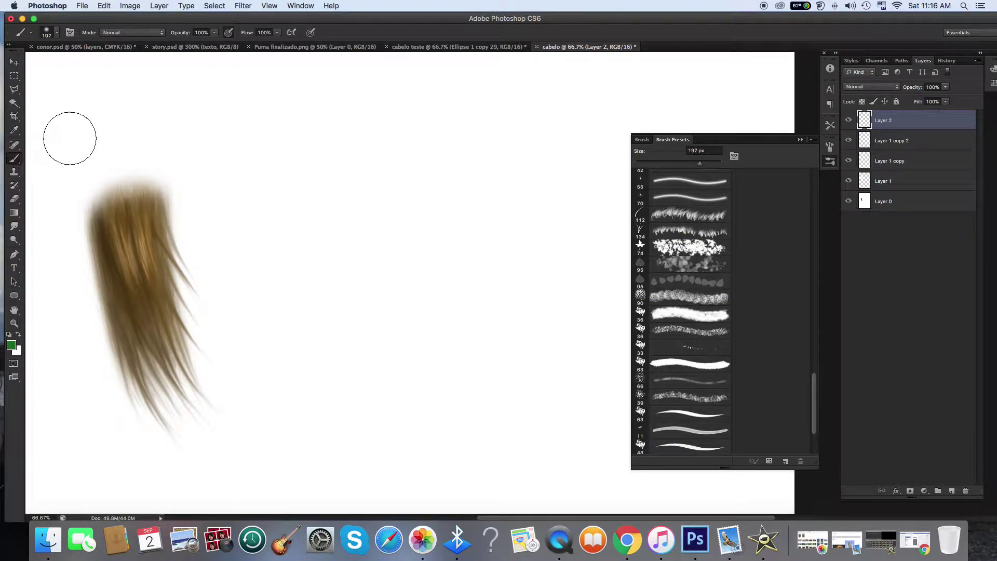
click(675, 215)
click(686, 232)
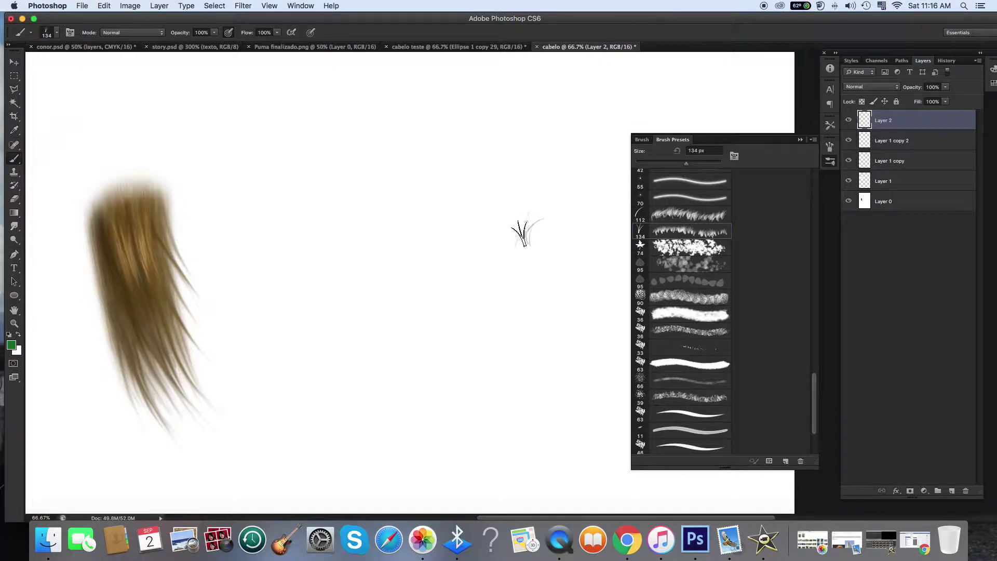
Paint a dense horizontal band of green grass over the stamped blades on Layer 2 with the 112 px Dune Grass brush
click(675, 215)
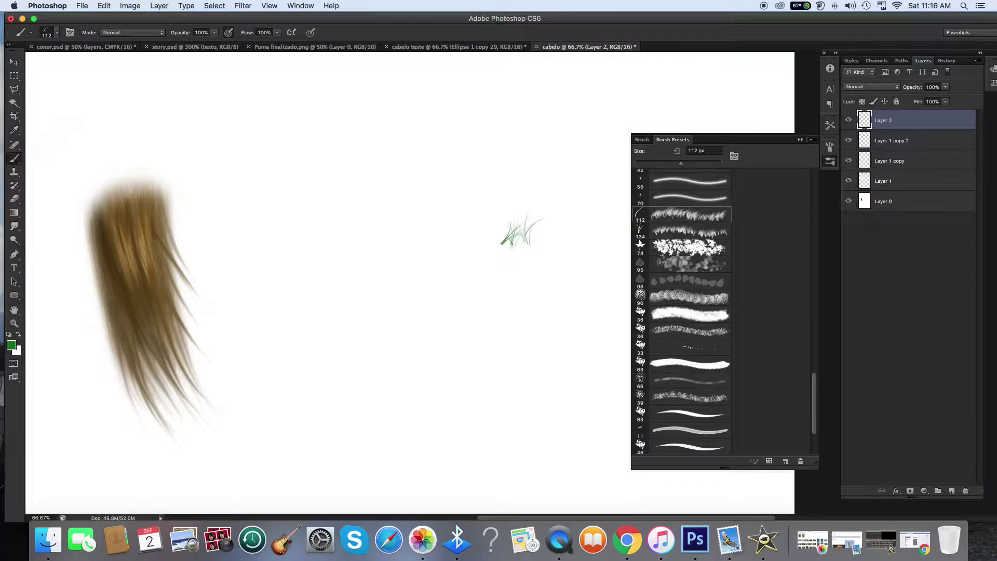
drag(521, 230, 523, 233)
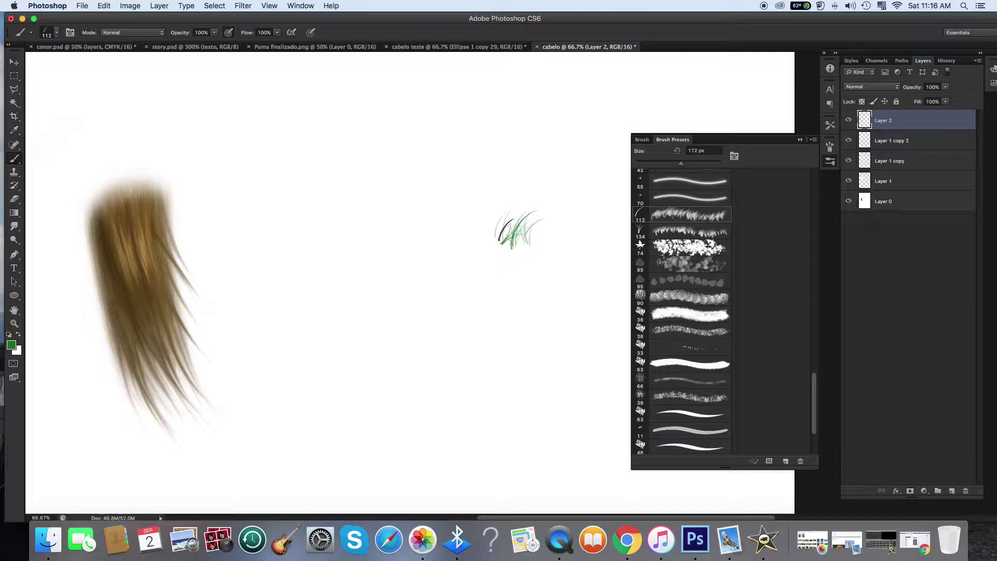
click(489, 234)
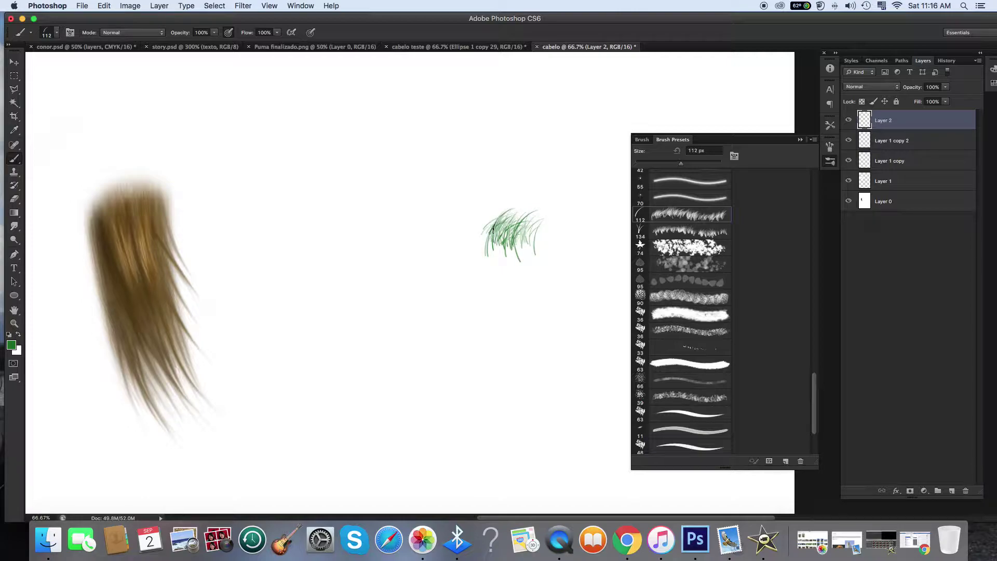
drag(492, 229, 481, 231)
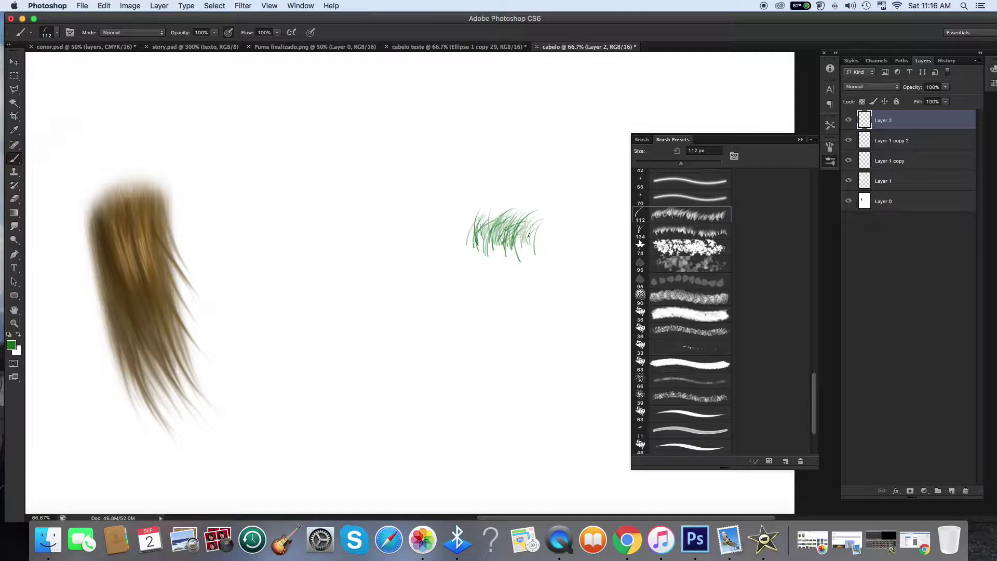
mouse_move(472, 233)
mouse_down()
mouse_move(458, 234)
mouse_move(552, 238)
mouse_move(470, 236)
mouse_move(484, 237)
mouse_up()
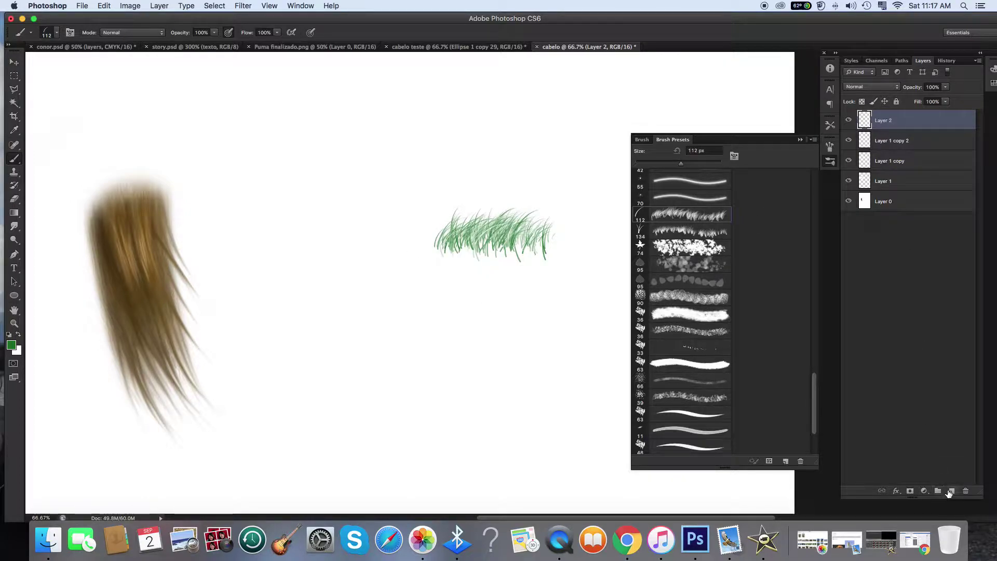
Add a new layer above Layer 2 and extend the green grass band toward the hair lock with the Dune Grass brush
click(951, 491)
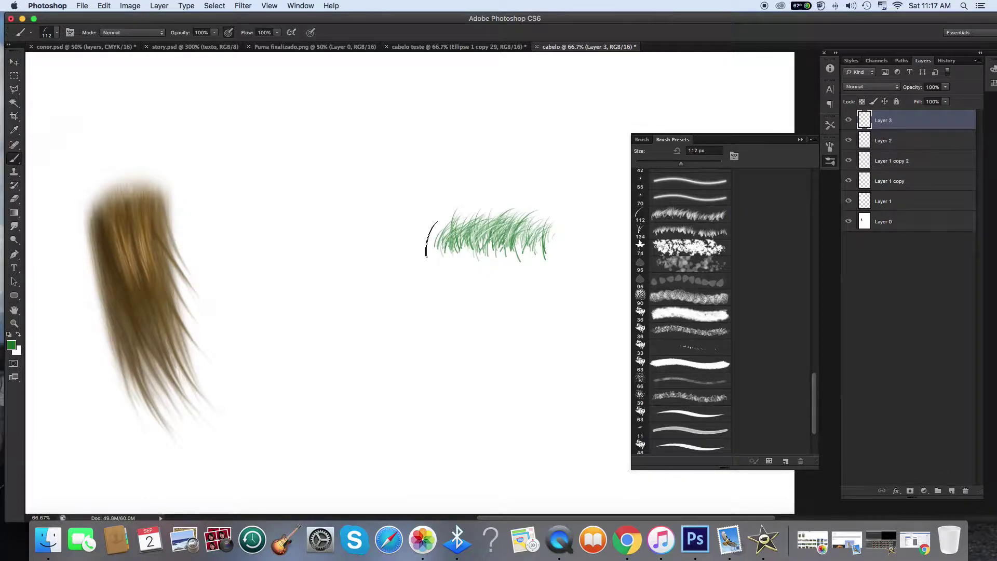
mouse_move(434, 235)
mouse_down()
mouse_move(412, 243)
mouse_move(449, 236)
mouse_up()
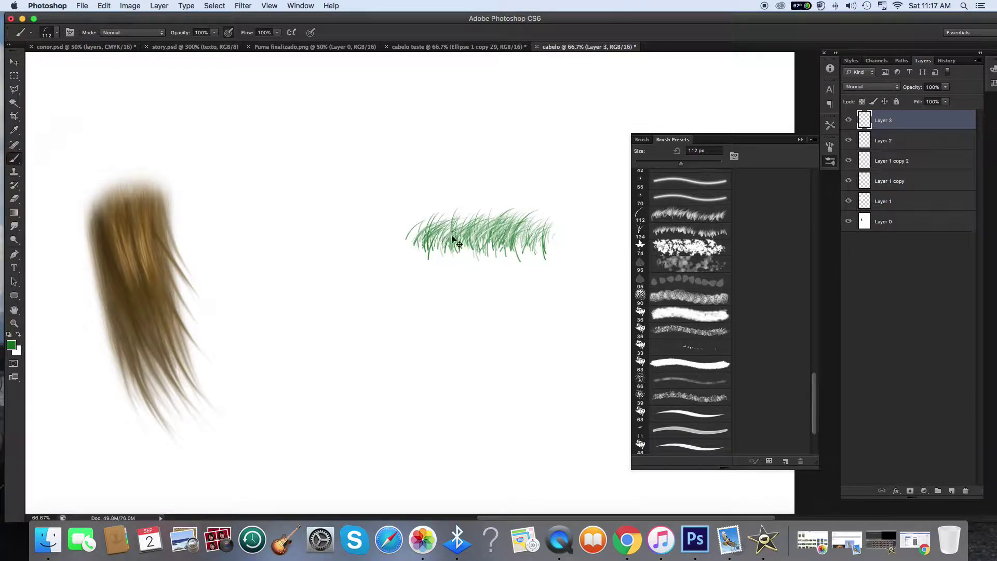
key(super+plus)
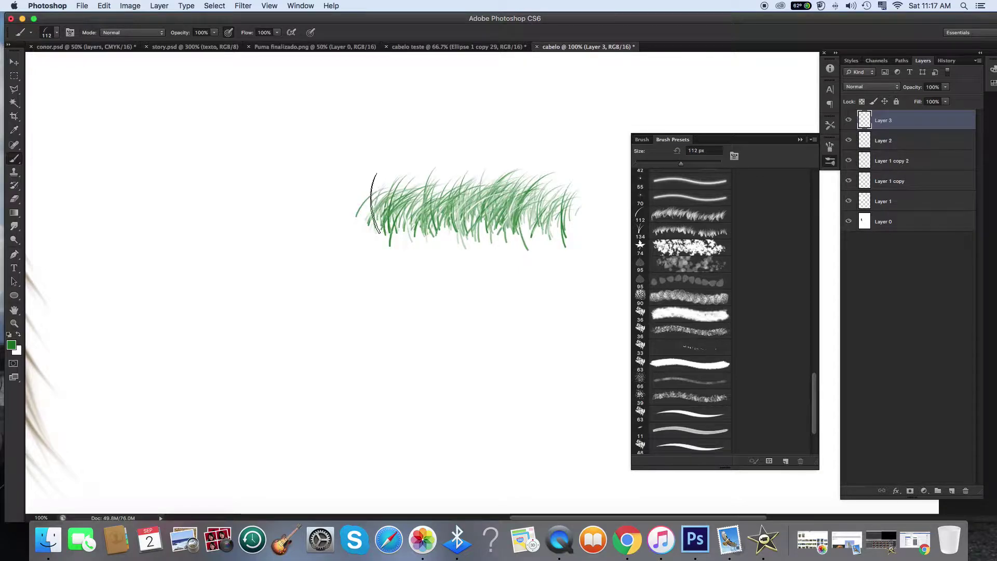
mouse_move(369, 207)
mouse_down()
mouse_move(358, 210)
mouse_move(404, 215)
mouse_move(326, 214)
mouse_move(404, 209)
mouse_move(309, 207)
mouse_move(377, 201)
mouse_move(314, 207)
mouse_up()
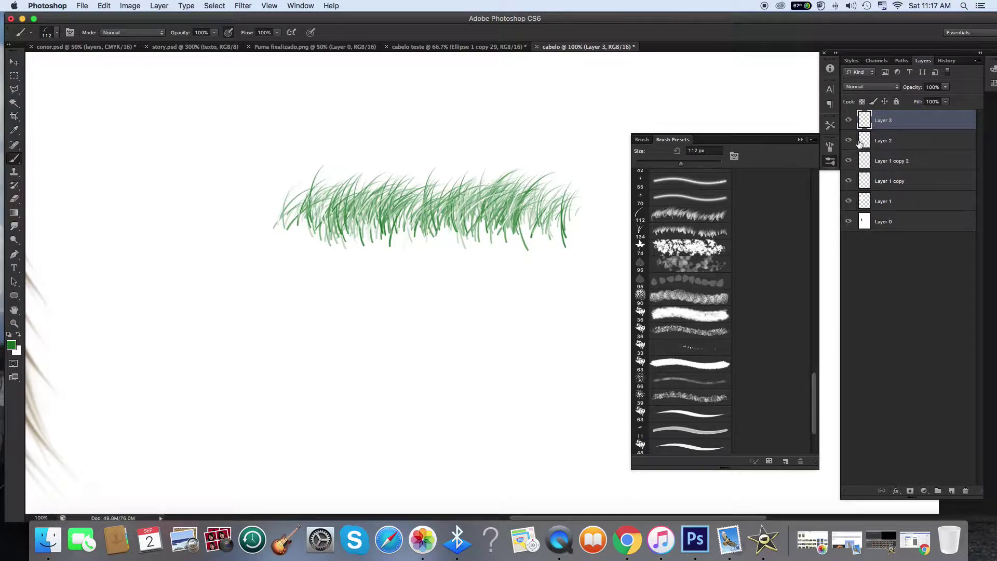
Toggle the visibility of Layer 3 and Layer 2 off and on to compare their grass strokes
click(850, 120)
click(850, 121)
click(850, 141)
click(850, 140)
Flip Layer 3's grass horizontally and move it right so it overlaps the Layer 2 grass
click(104, 6)
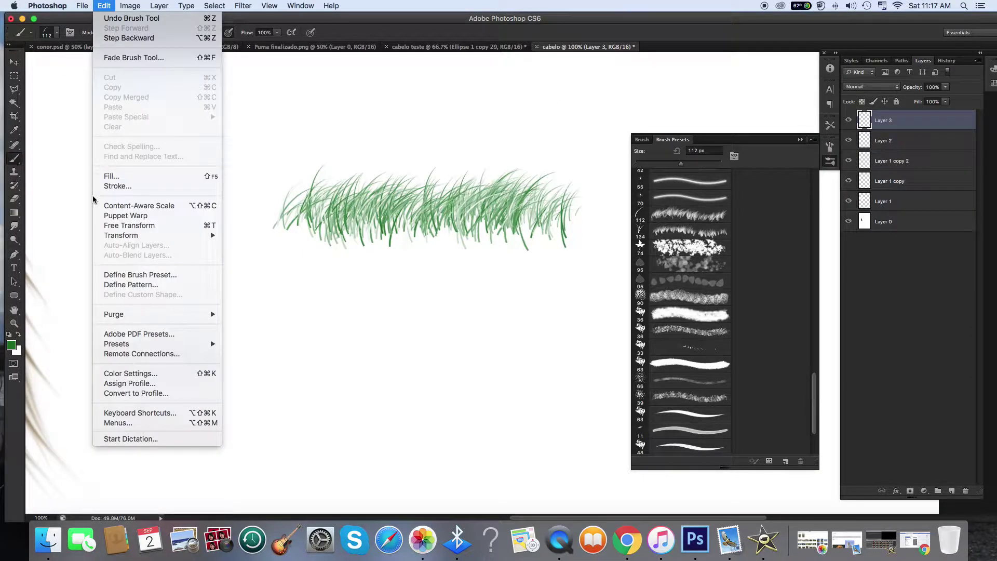
mouse_move(104, 236)
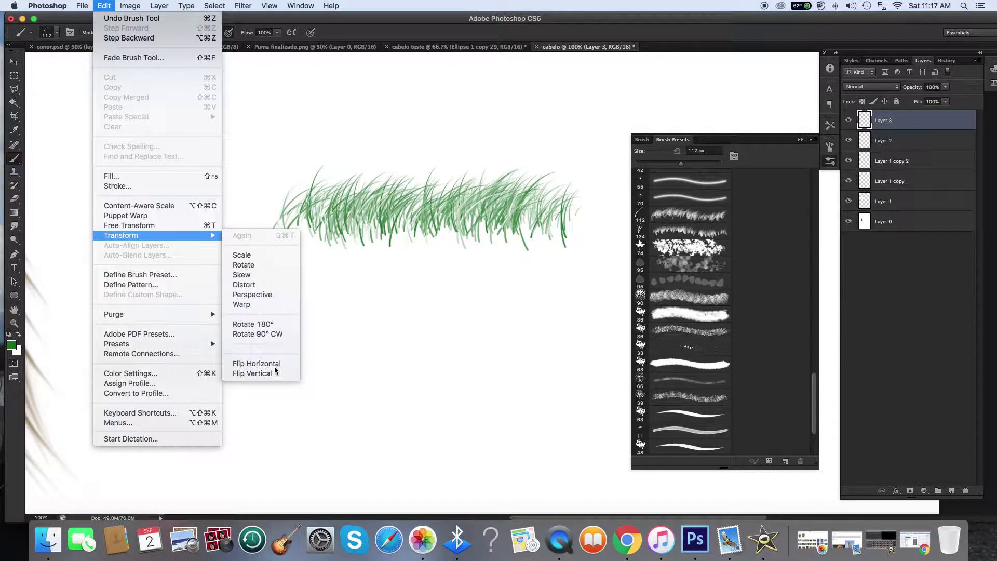
click(274, 365)
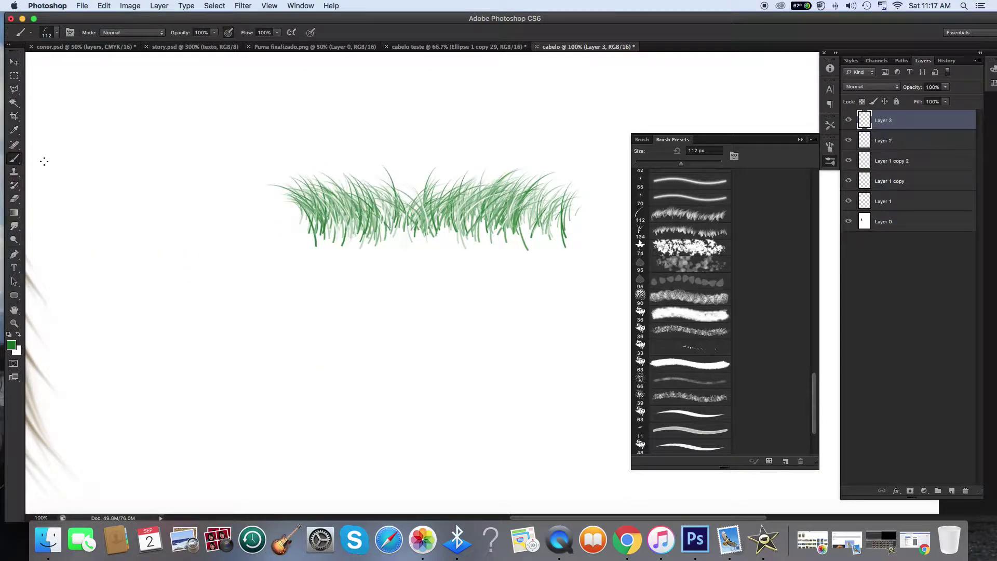
click(14, 62)
drag(313, 202, 396, 203)
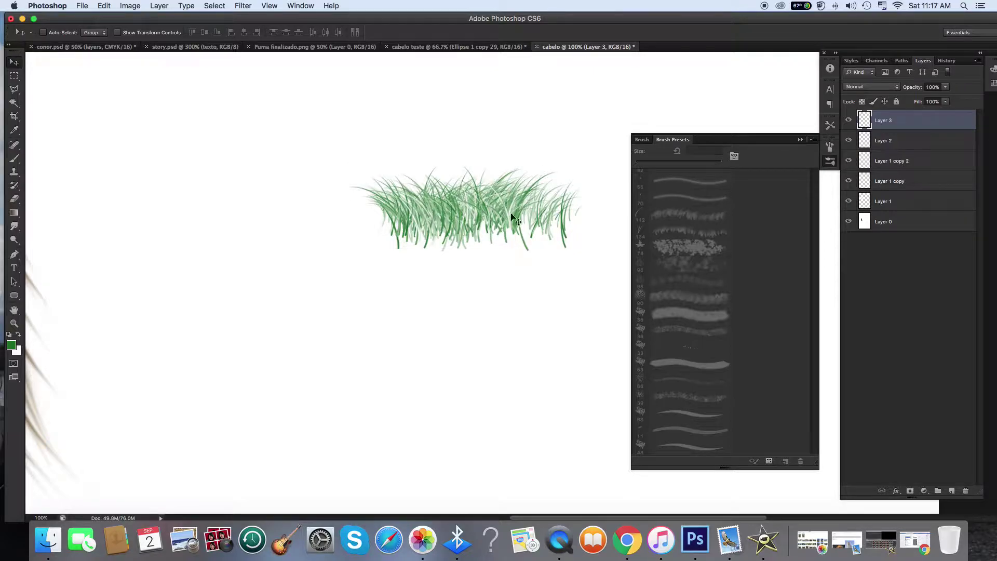
Fill out the clump's left end on Layer 3 and build its middle upward on two new layers with the 112 px Dune Grass brush
click(14, 158)
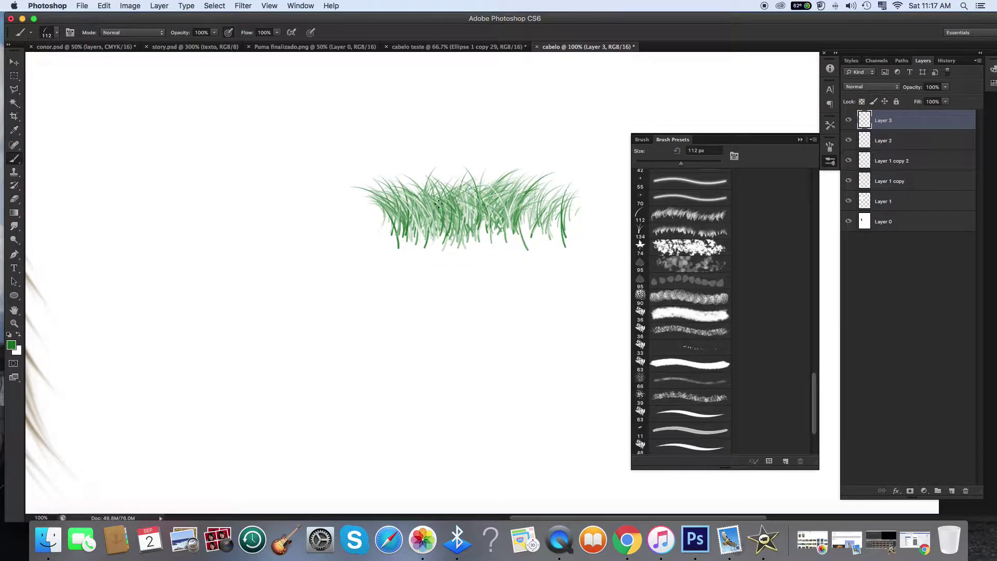
drag(376, 216, 416, 193)
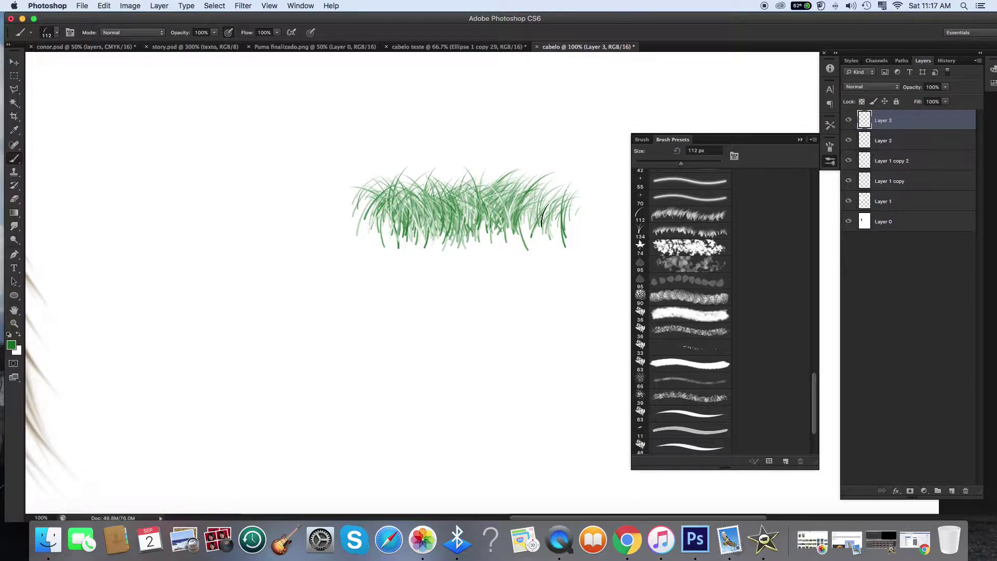
click(953, 492)
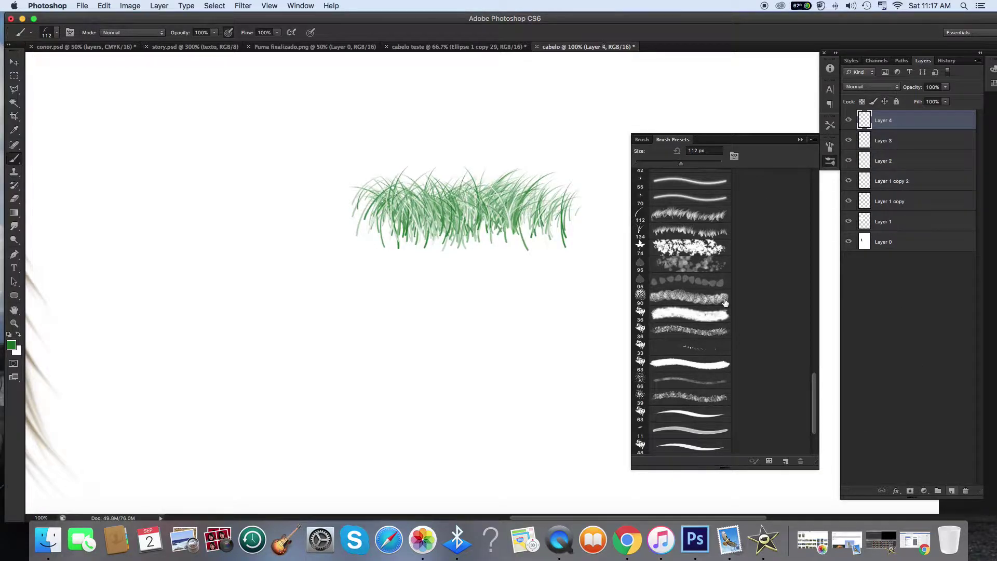
mouse_move(400, 208)
mouse_down()
mouse_move(454, 165)
mouse_move(514, 173)
mouse_move(445, 175)
mouse_move(452, 141)
mouse_up()
click(952, 491)
drag(426, 185, 437, 143)
mouse_move(463, 185)
mouse_down()
mouse_move(475, 151)
mouse_move(507, 171)
mouse_move(497, 190)
mouse_move(436, 186)
mouse_move(405, 158)
mouse_move(431, 144)
mouse_move(432, 165)
mouse_move(414, 178)
mouse_move(427, 174)
mouse_move(401, 168)
mouse_up()
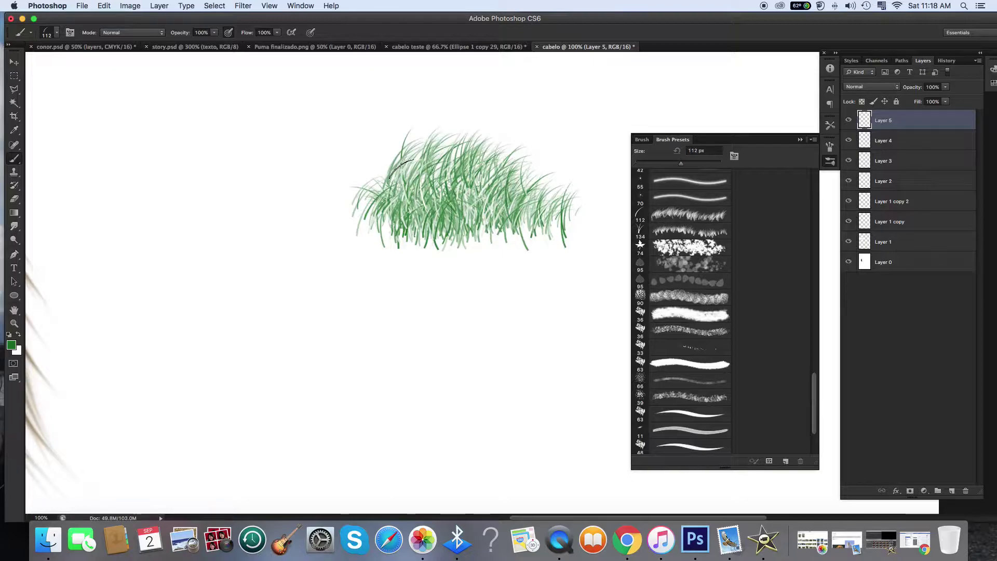
Flip Layer 5's grass horizontally and reposition it over the middle of the clump
click(82, 6)
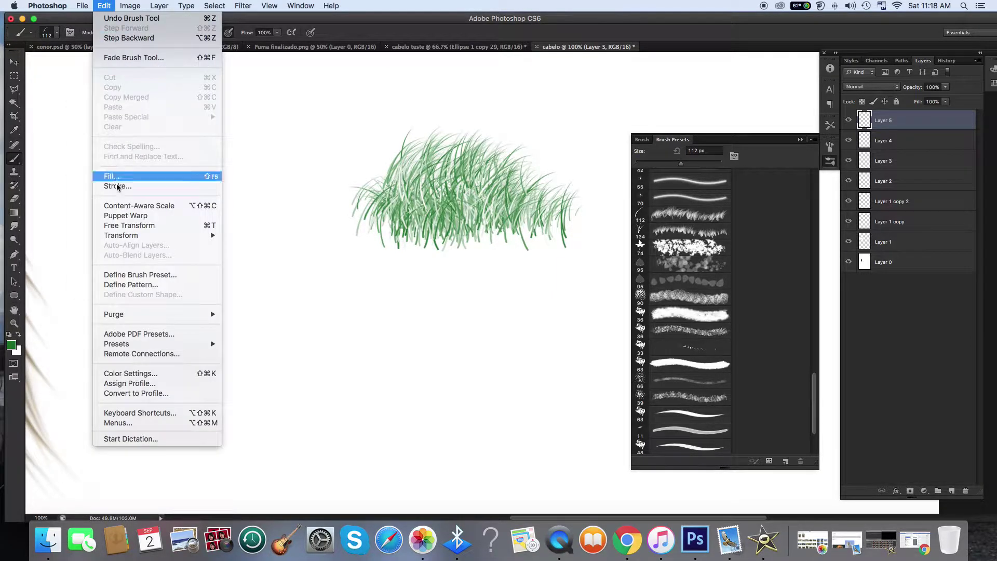
mouse_move(128, 236)
click(275, 365)
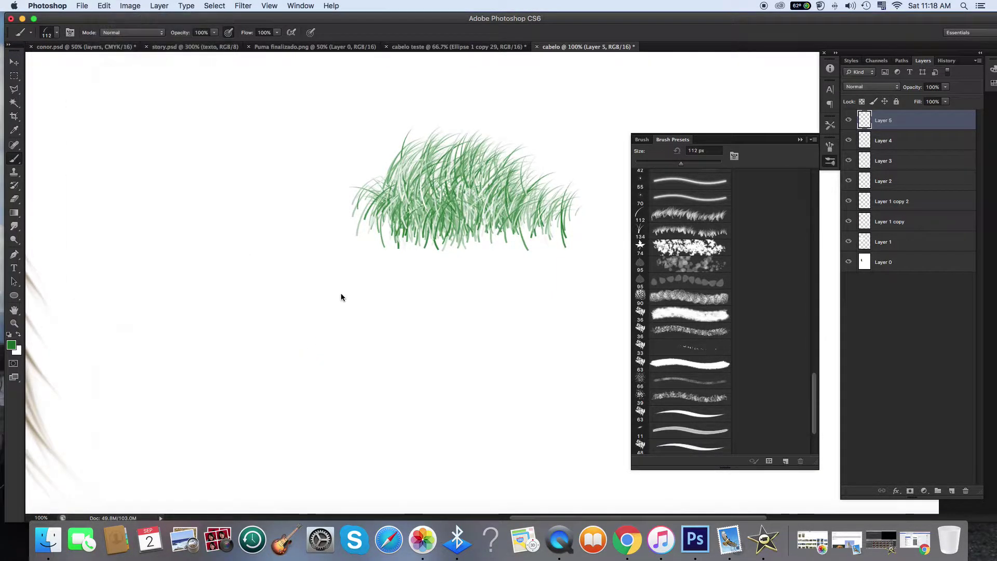
click(13, 61)
mouse_move(487, 178)
mouse_down()
mouse_move(491, 189)
mouse_move(482, 178)
mouse_up()
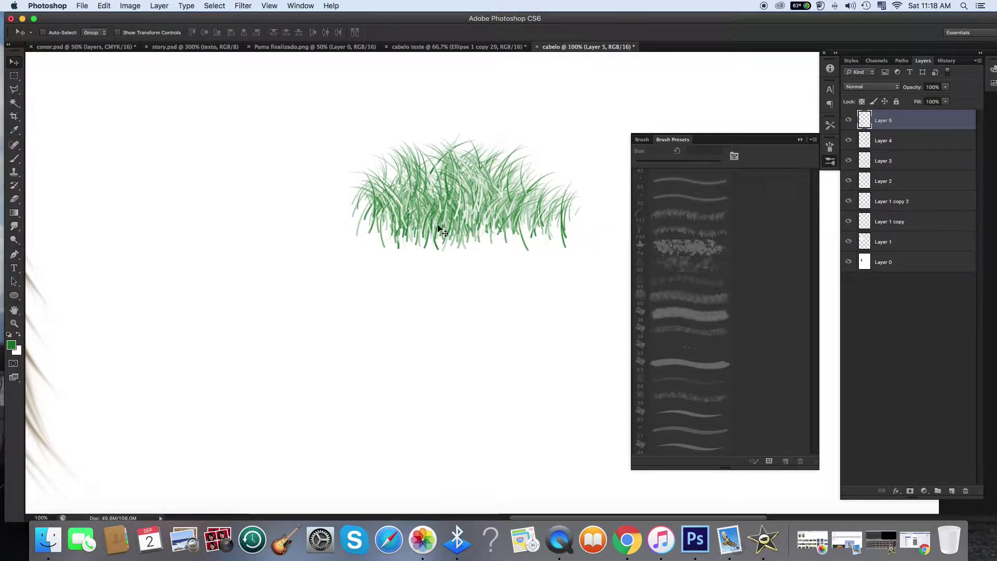
Examine the painted grass in the comic panels of story.psd as a reference, and return to the cabelo document
click(195, 48)
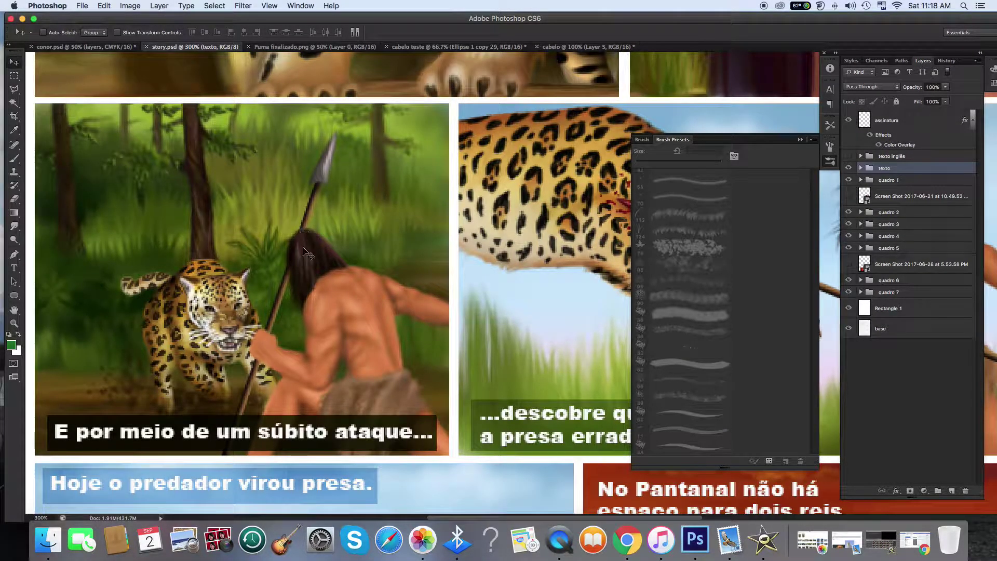
scroll(307, 288, right, 10)
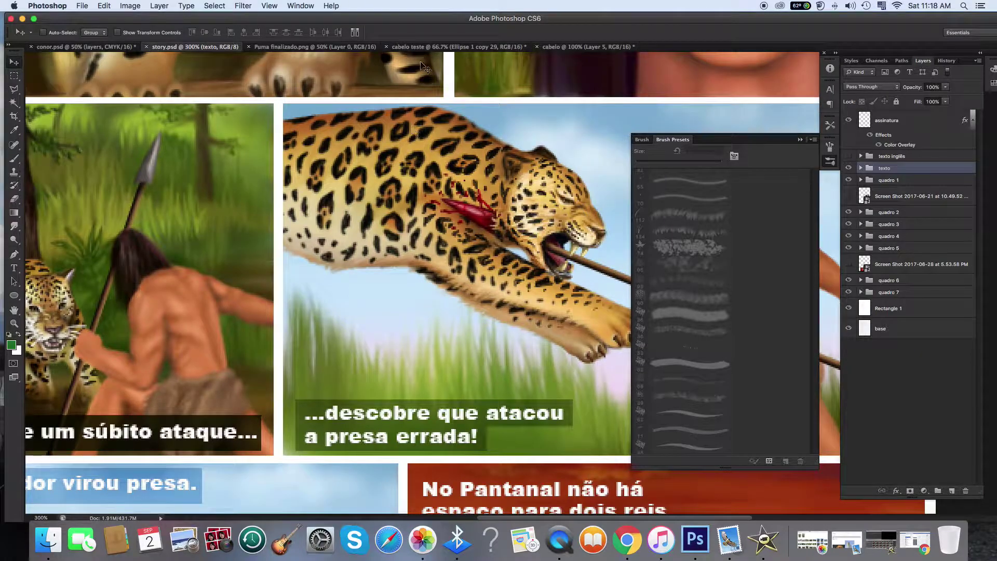
click(576, 47)
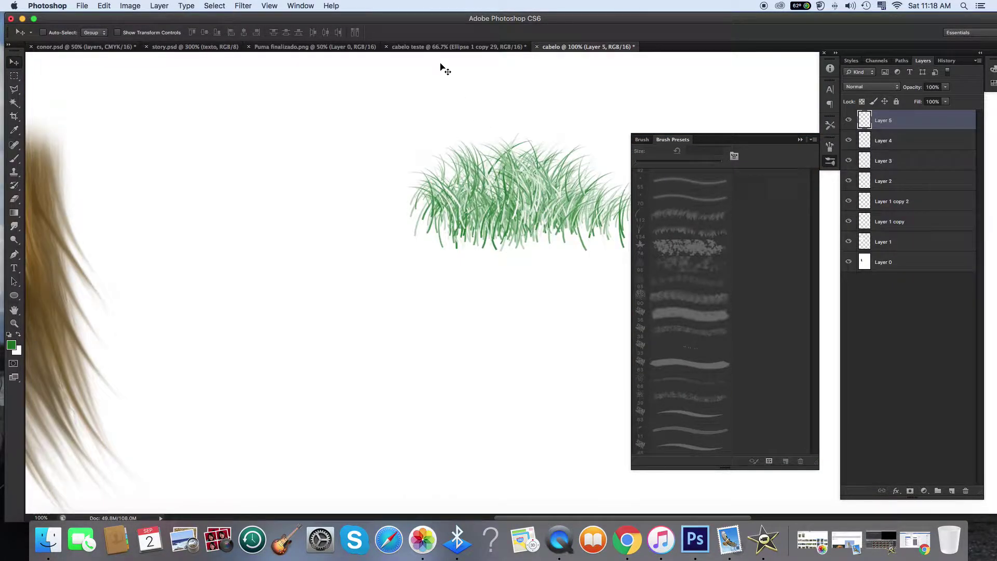
click(289, 46)
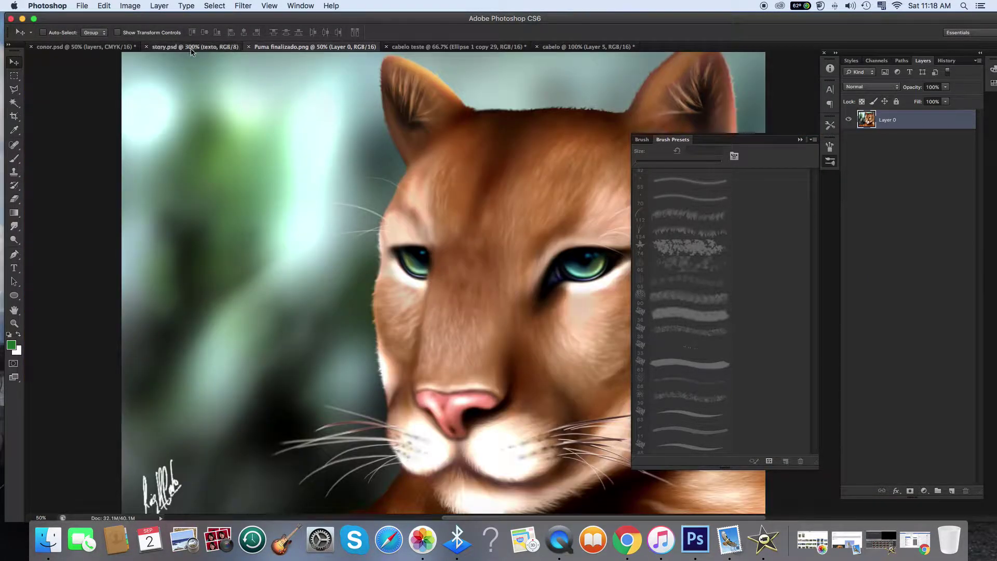
click(207, 47)
scroll(417, 327, right, 10)
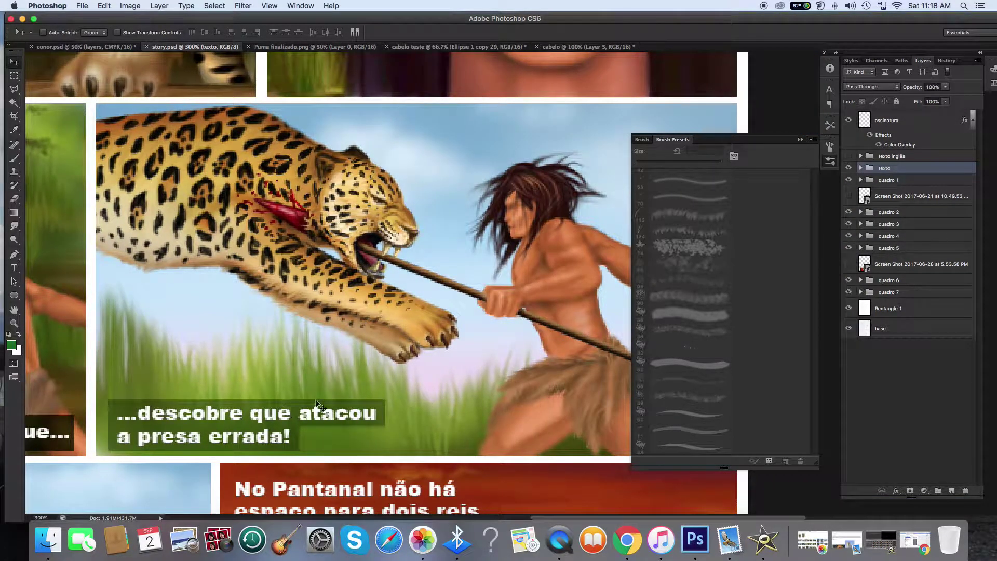
scroll(320, 405, left, 15)
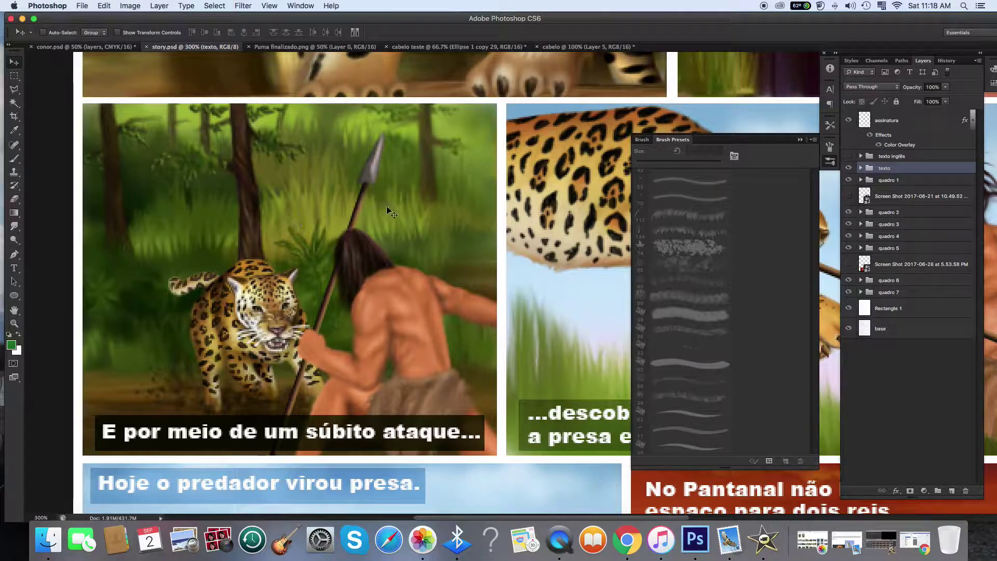
click(587, 47)
scroll(540, 213, right, 5)
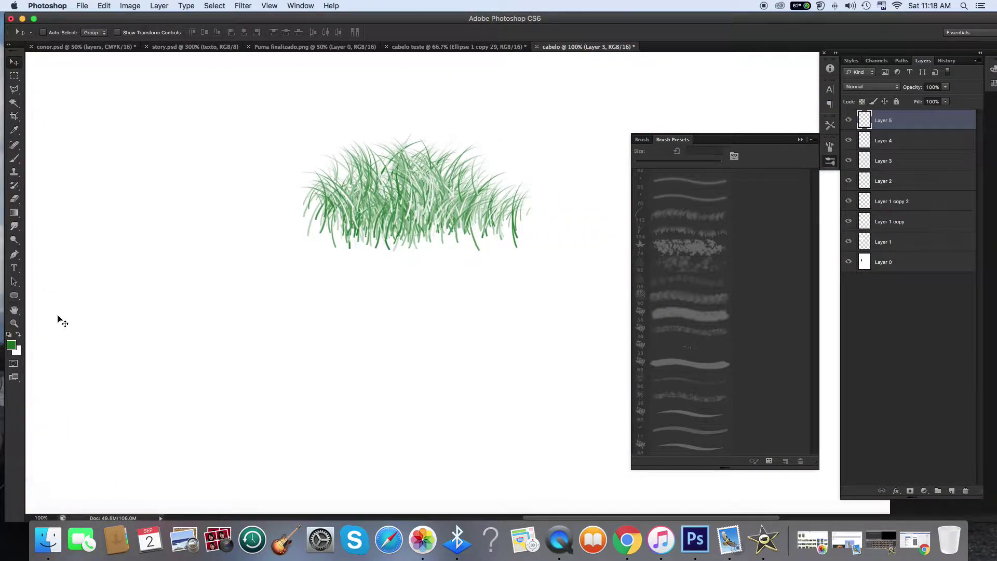
Set the foreground color to the lighter yellowish green 659e33
click(11, 345)
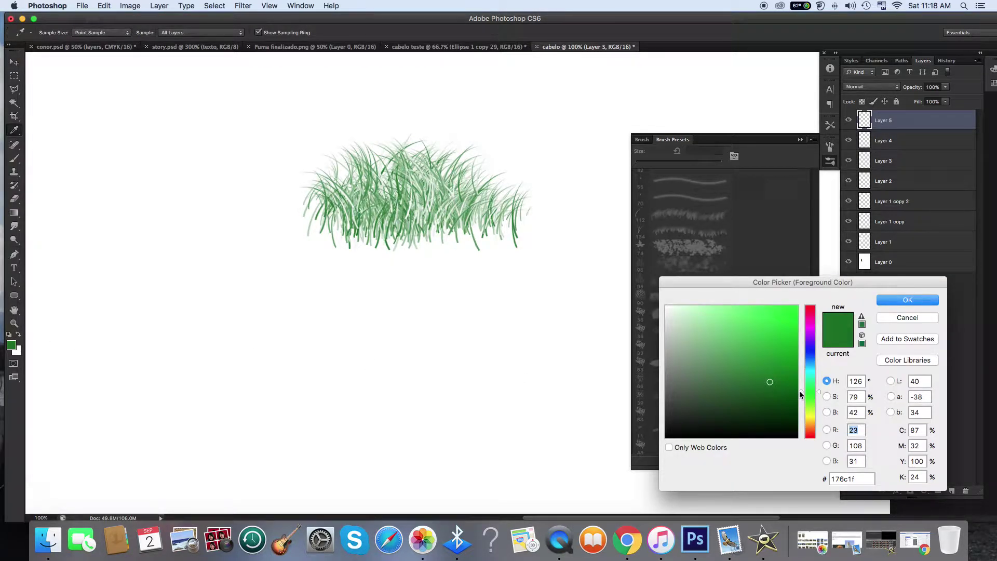
drag(802, 393, 803, 407)
drag(774, 349, 755, 356)
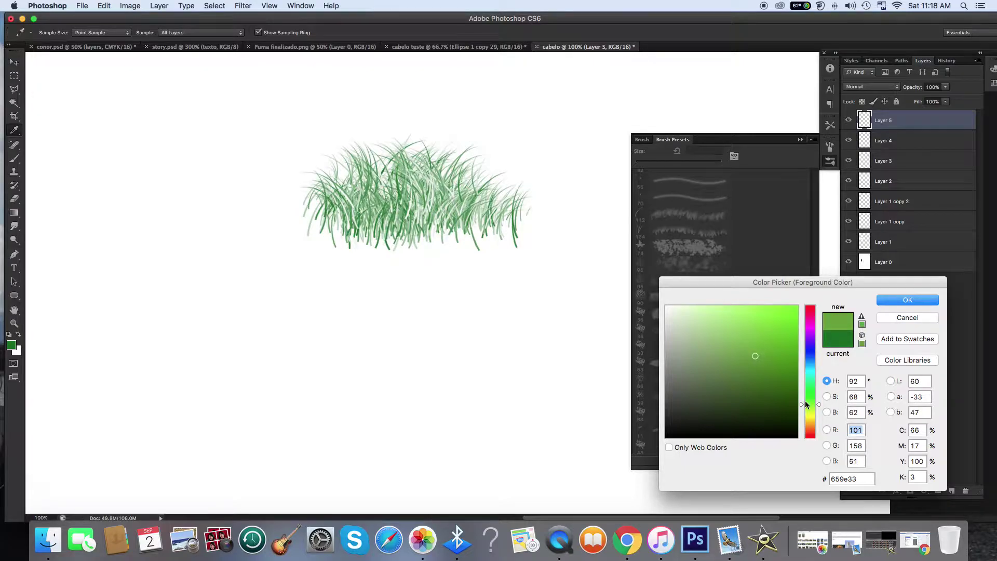
click(889, 306)
Paint light green highlight blades over the clump's middle and right on Layer 5, switching to the 134 px Grass brush
click(14, 158)
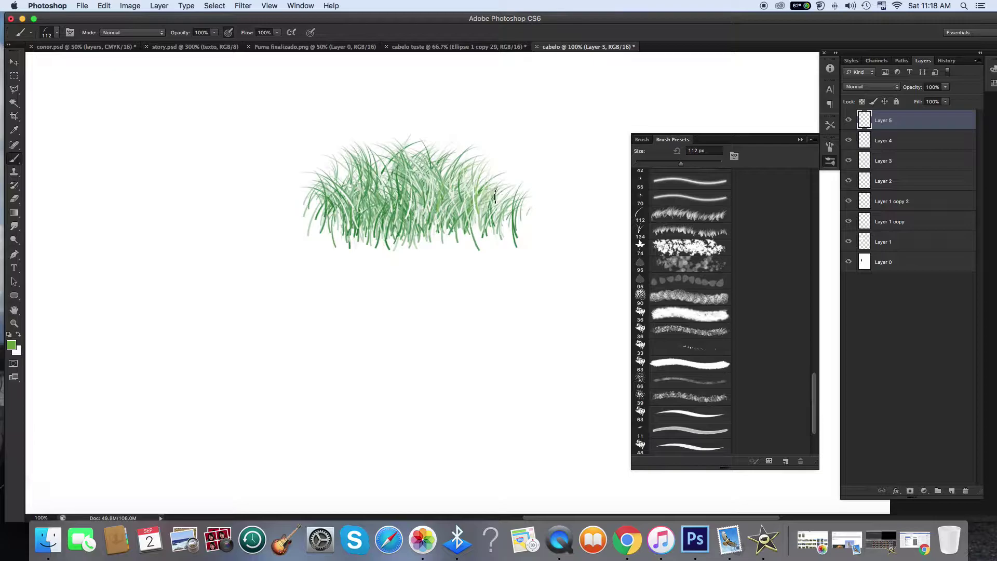
click(662, 227)
mouse_move(459, 178)
mouse_down()
mouse_move(496, 189)
mouse_move(419, 179)
mouse_up()
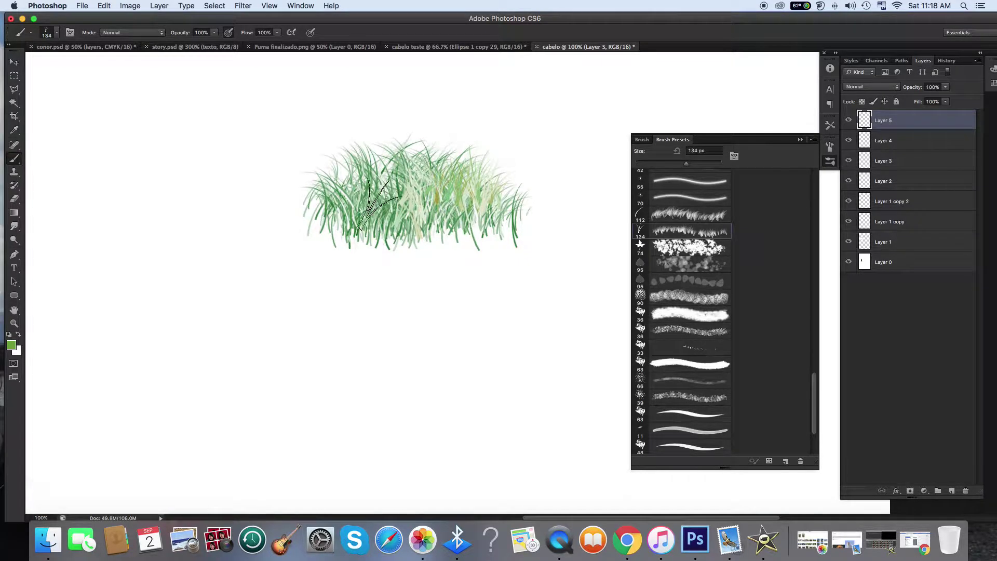
Add a new layer above Layer 5 and paint light green blades across the clump's upper part with the 112 px Dune Grass brush
click(667, 215)
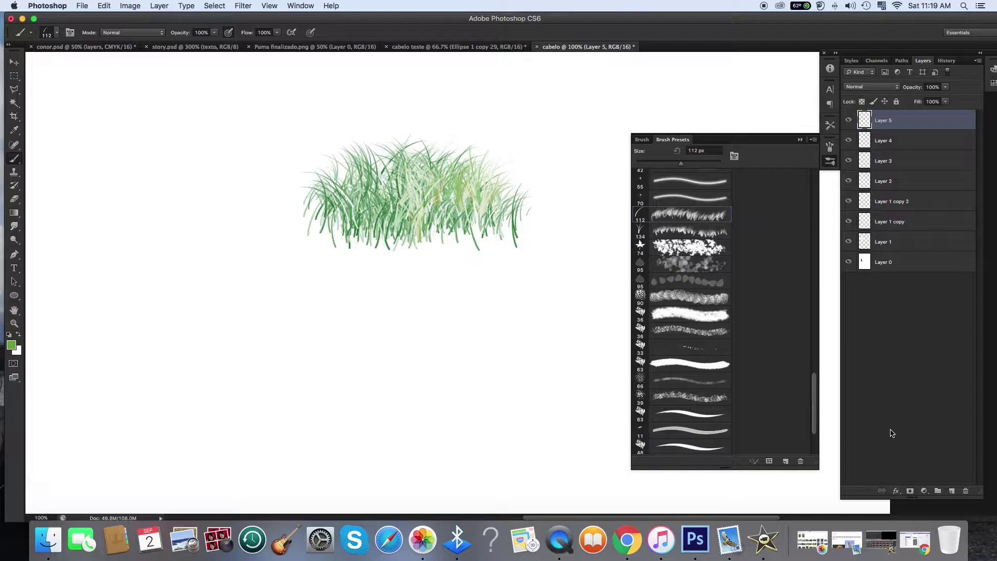
click(951, 491)
mouse_move(375, 176)
mouse_down()
mouse_move(352, 179)
mouse_move(390, 185)
mouse_move(356, 179)
mouse_move(378, 212)
mouse_move(326, 182)
mouse_move(422, 180)
mouse_up()
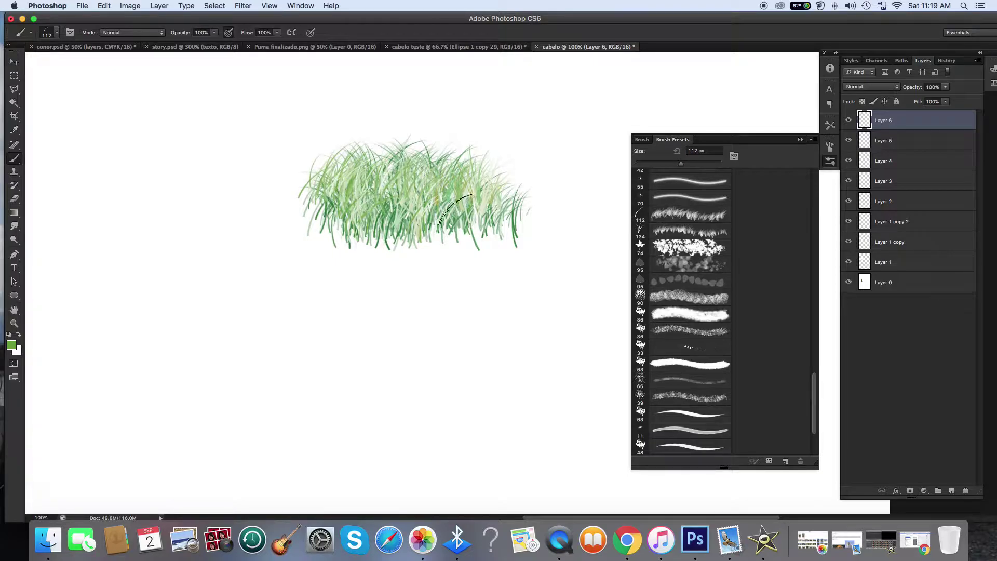
Flip Layer 6's light green blades horizontally and shift them to the clump's left side
click(104, 6)
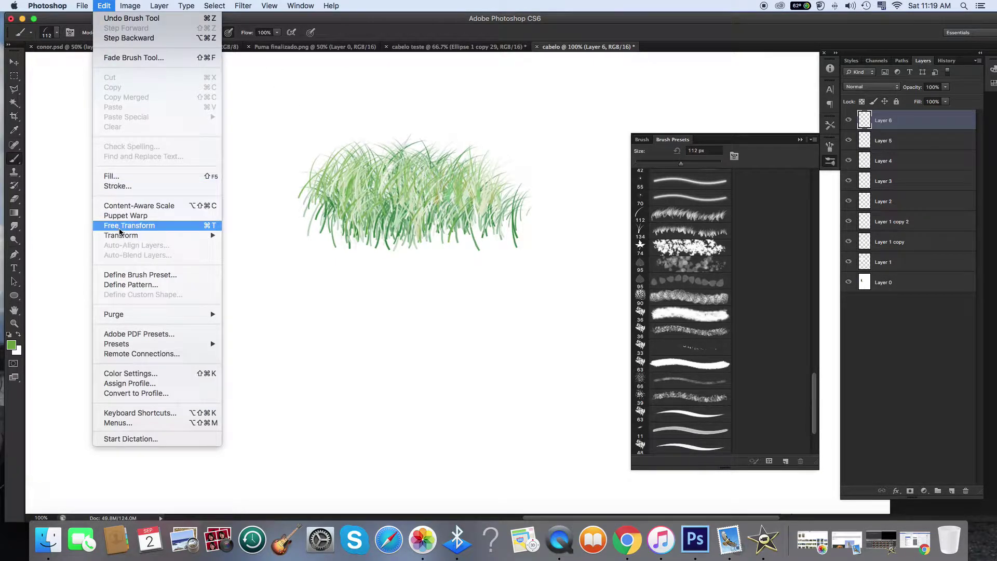
mouse_move(121, 235)
click(277, 363)
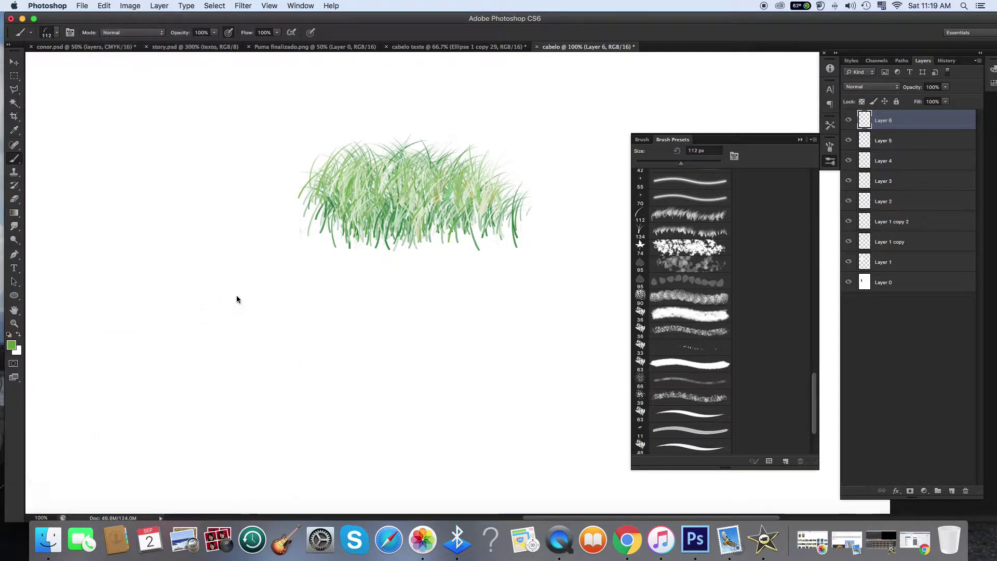
click(14, 62)
mouse_move(386, 199)
mouse_down()
mouse_move(355, 204)
mouse_move(375, 200)
mouse_move(354, 189)
mouse_up()
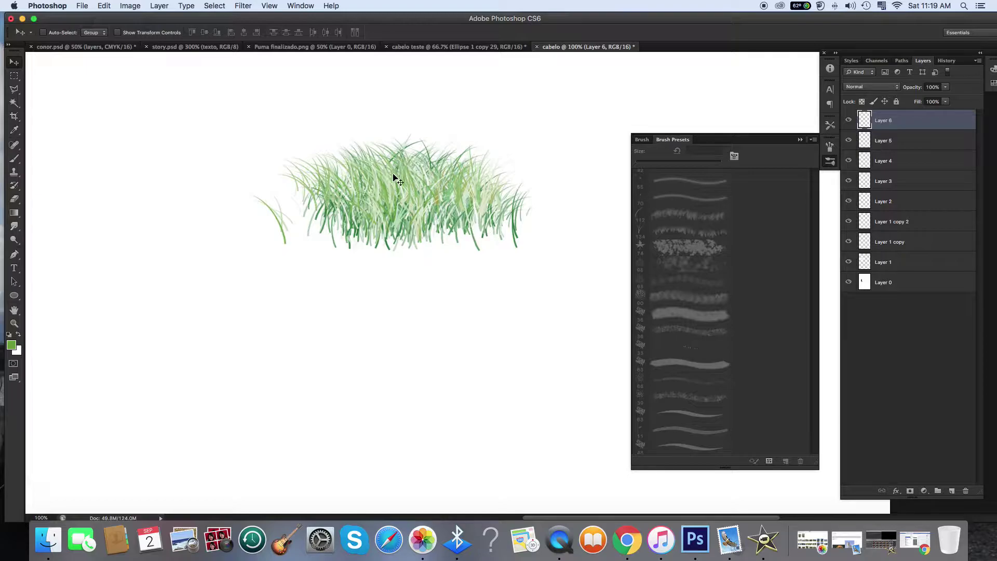
Paint more light green Dune Grass blades over the clump's right side on Layer 6
click(14, 159)
drag(467, 160, 525, 213)
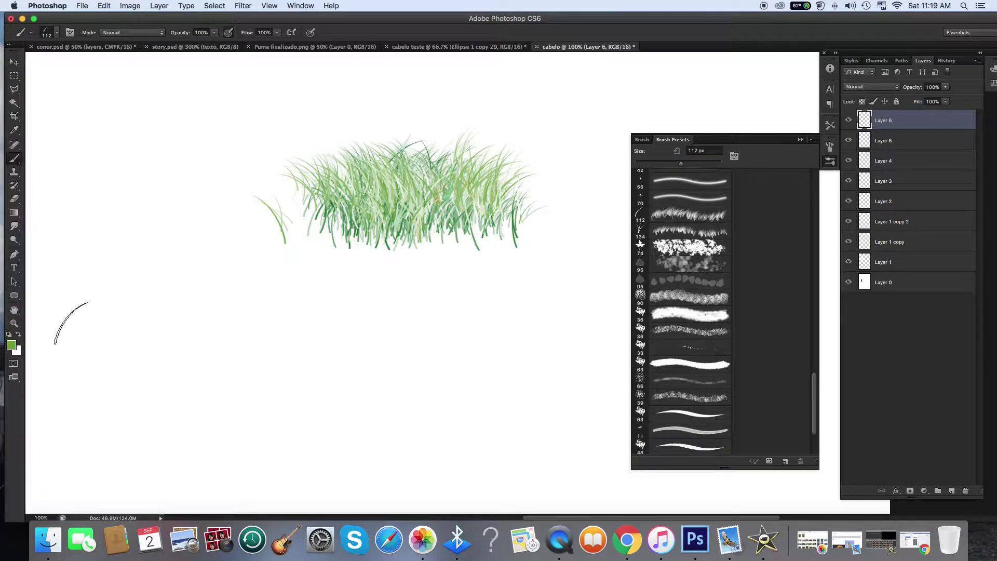
Pick a dark green foreground color and paint shadow blades in the clump's right part with the brush reduced to 57 px
click(11, 345)
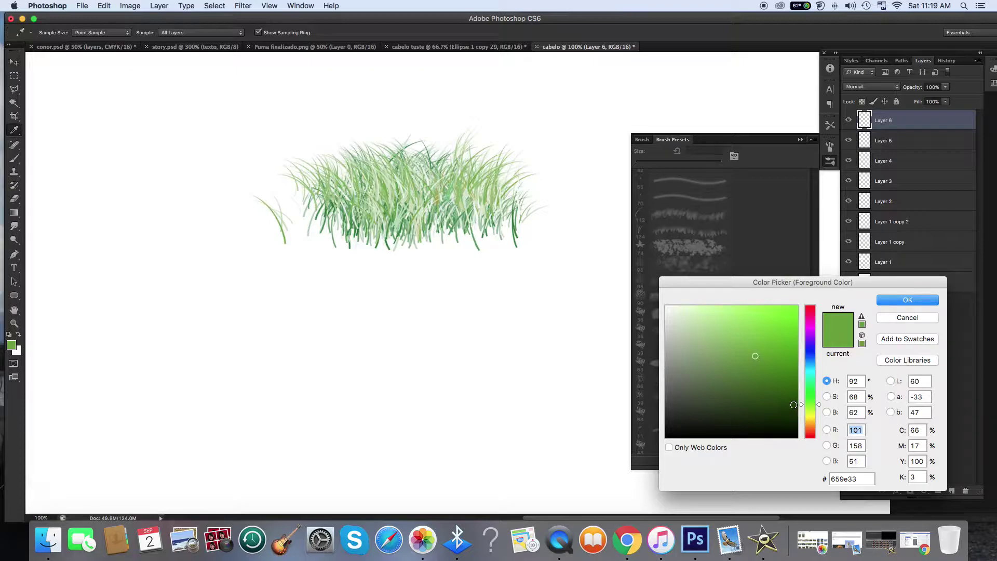
click(793, 405)
click(908, 299)
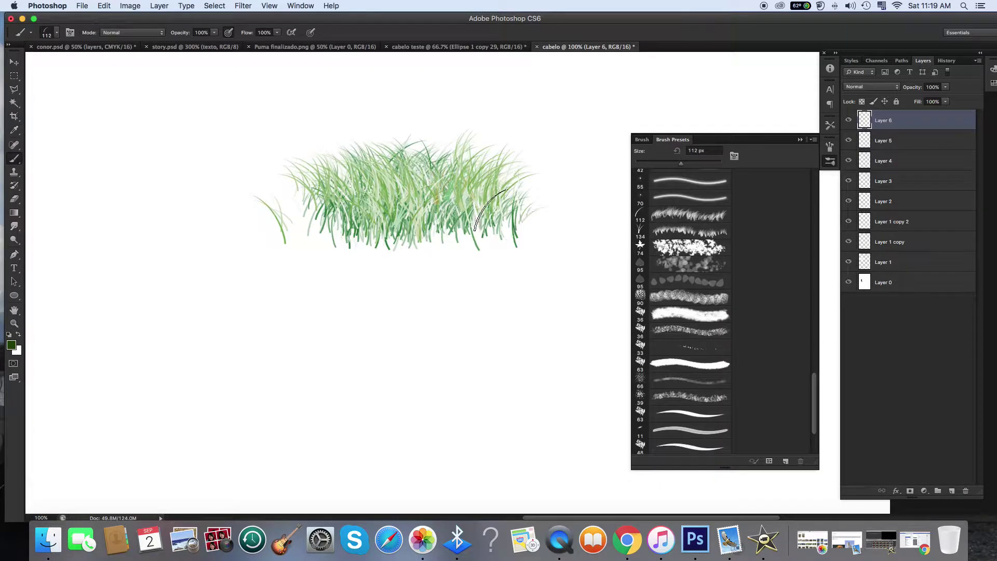
click(53, 36)
click(44, 64)
click(485, 206)
mouse_move(484, 208)
mouse_down()
mouse_move(474, 197)
mouse_move(456, 225)
mouse_move(447, 216)
mouse_up()
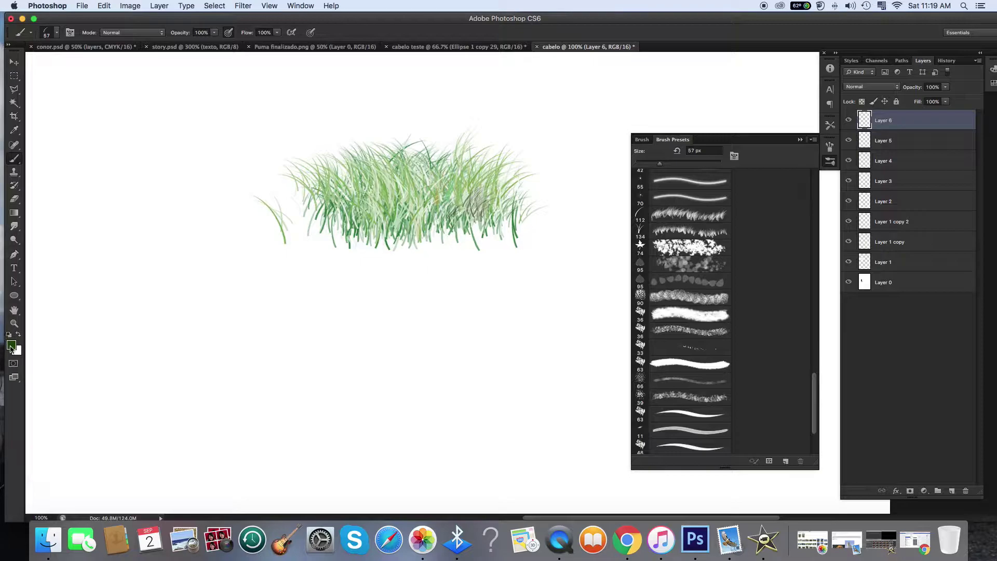
Set the foreground color to dark green 0c4002 and paint more shadow blades in the clump's middle and left on Layer 6
click(11, 345)
drag(804, 402, 803, 398)
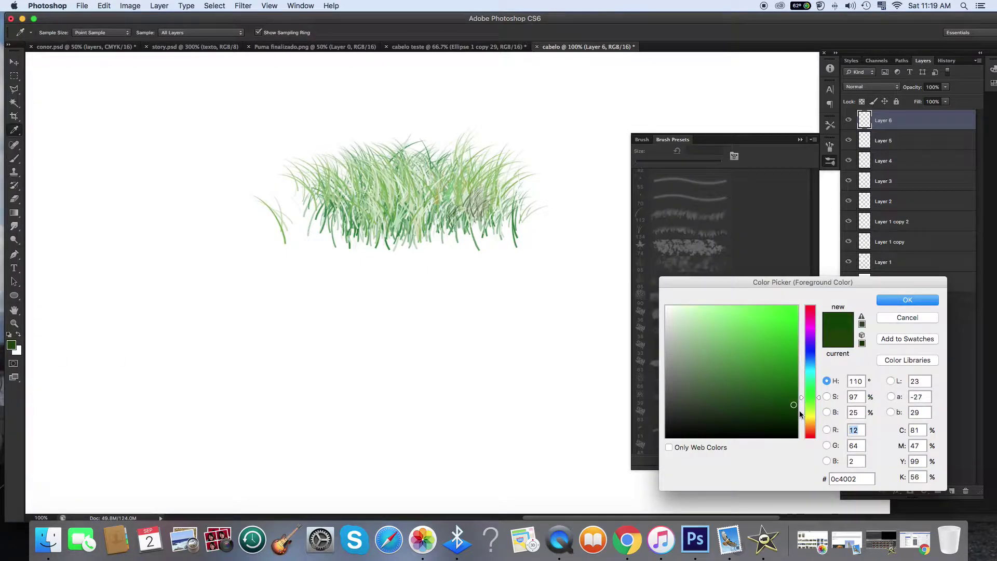
click(901, 301)
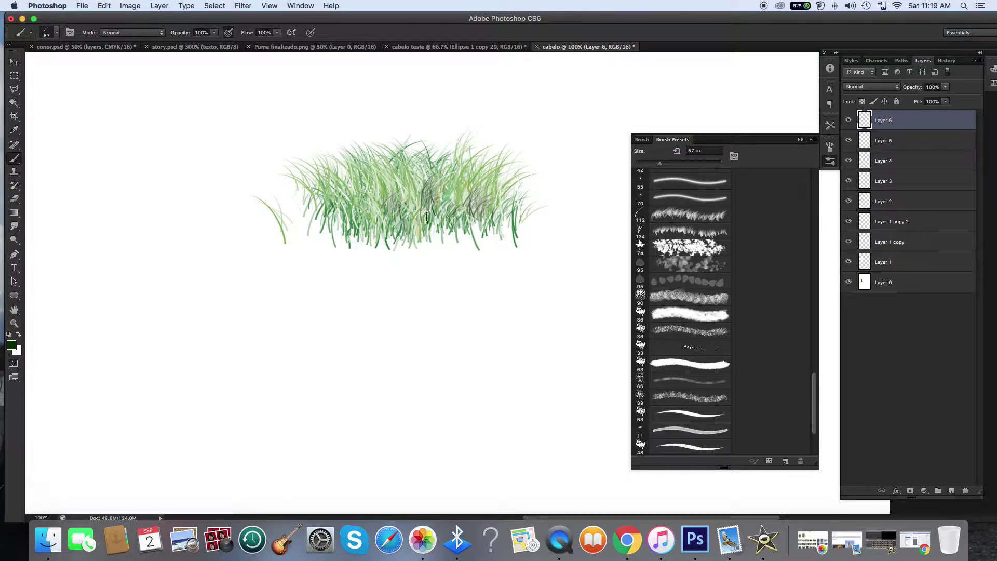
drag(435, 204, 431, 185)
click(429, 182)
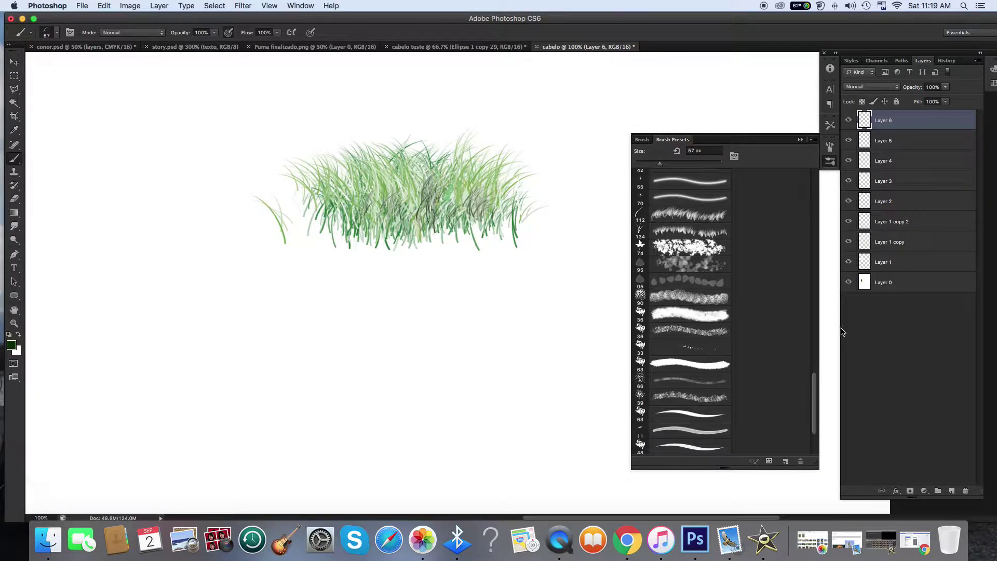
Set the foreground color to medium green 65971e and add two new layers above Layer 6
click(951, 491)
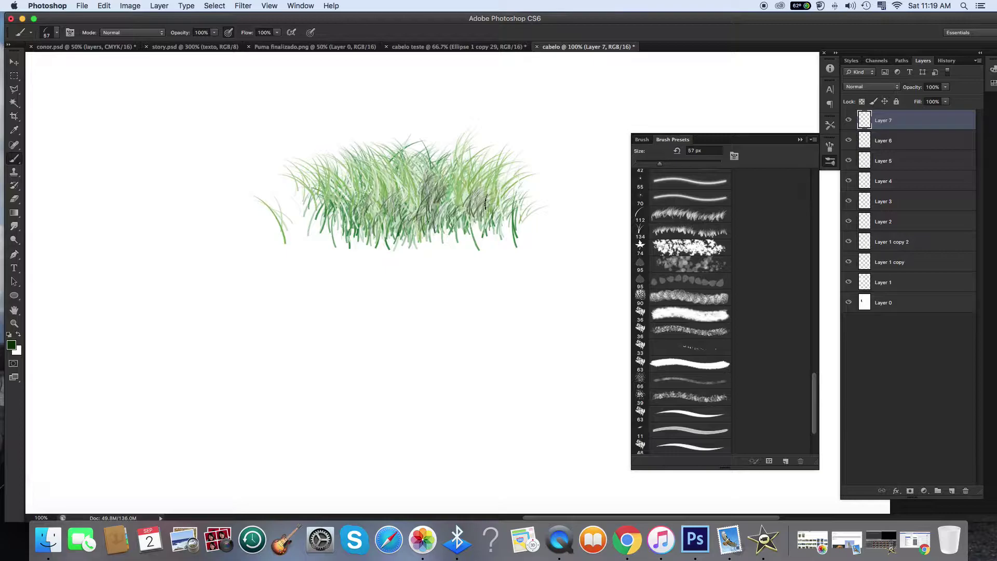
click(12, 351)
drag(803, 398, 803, 407)
click(899, 298)
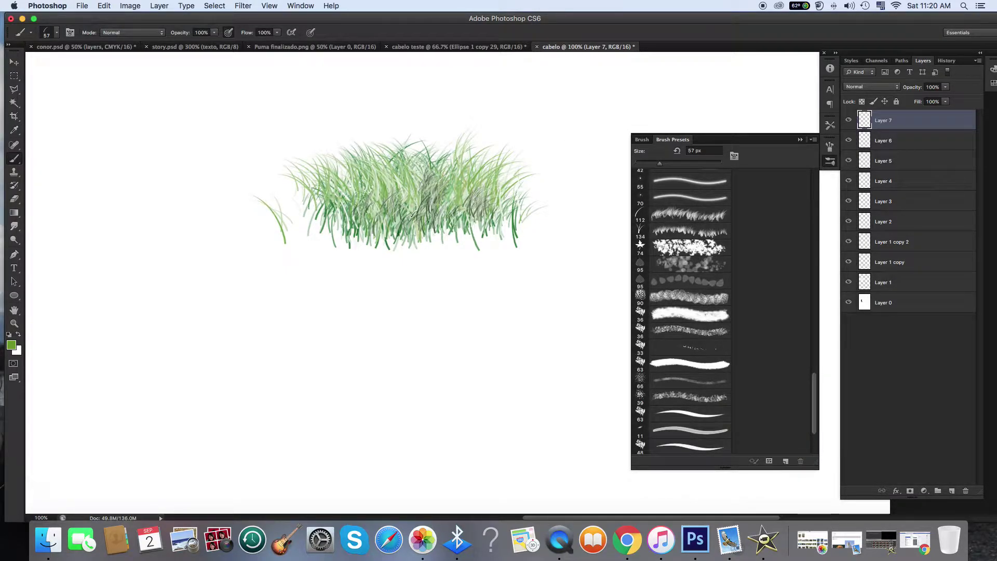
click(953, 490)
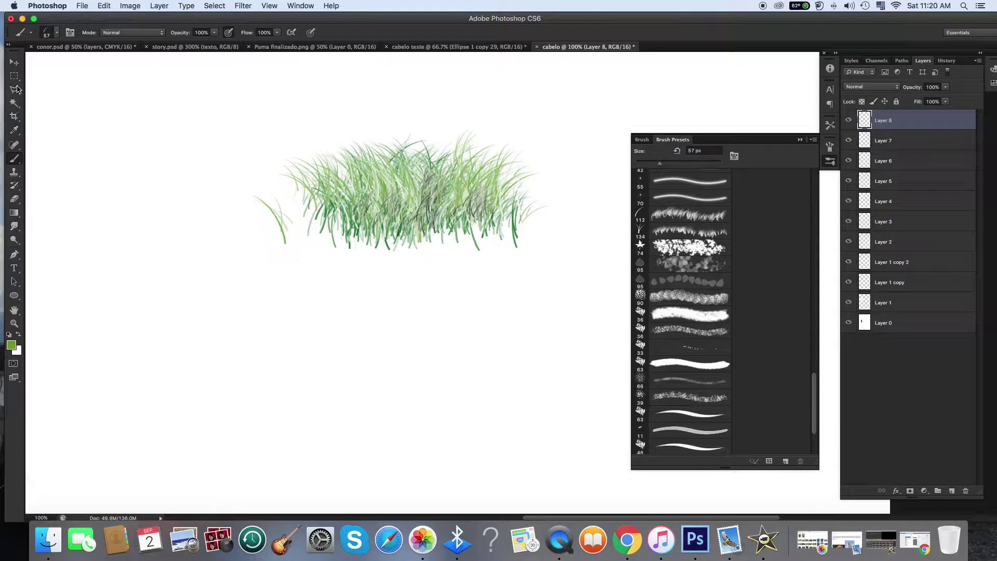
Enlarge the grass brush to 85 px and paint medium green blades in the clump's middle on Layer 8
click(56, 33)
click(62, 63)
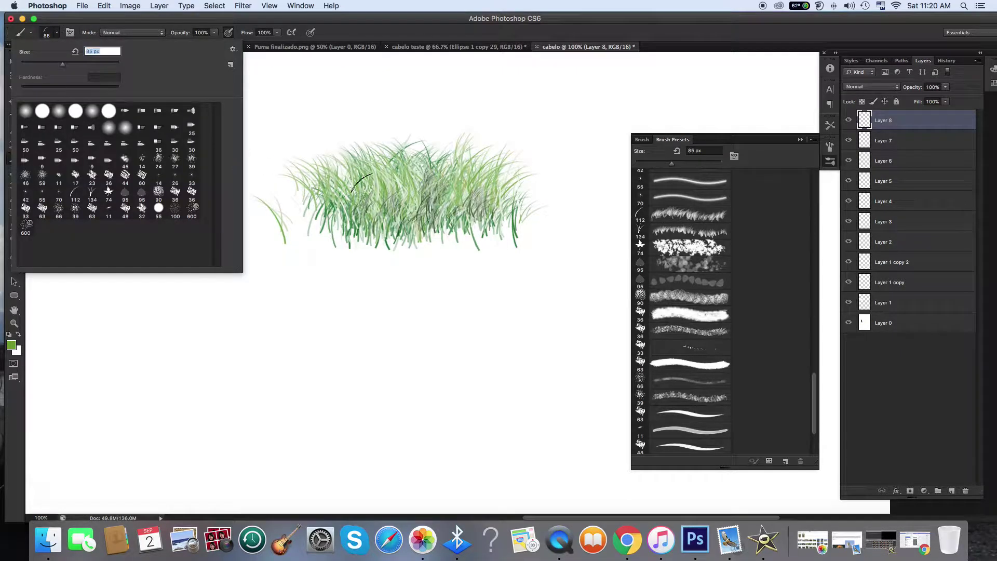
click(392, 190)
click(393, 209)
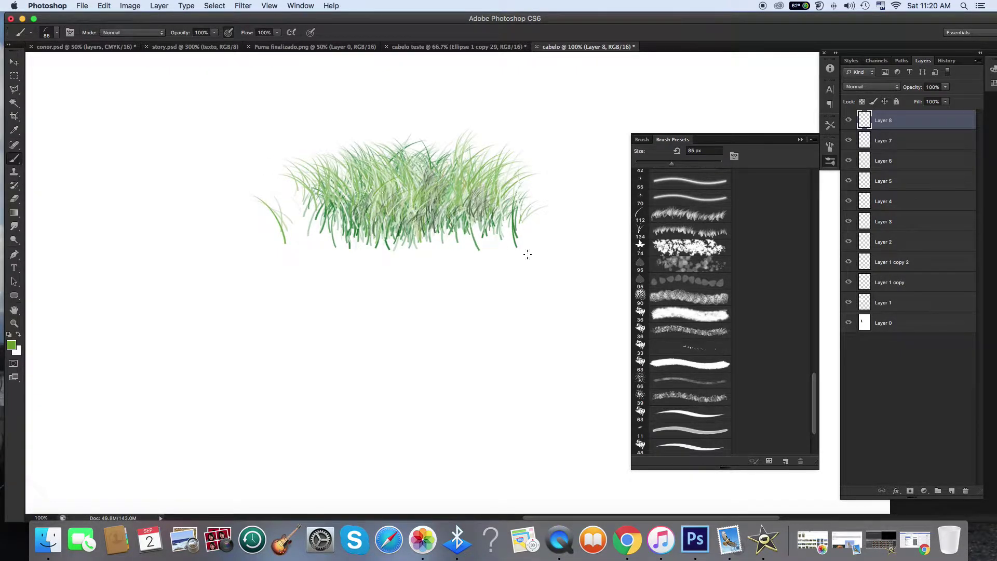
click(82, 6)
mouse_move(104, 10)
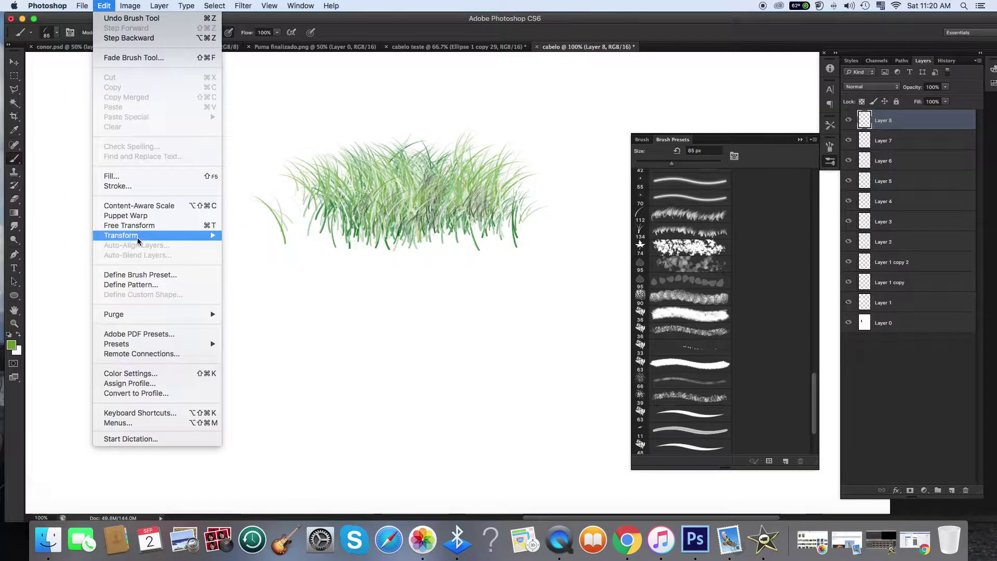
mouse_move(138, 239)
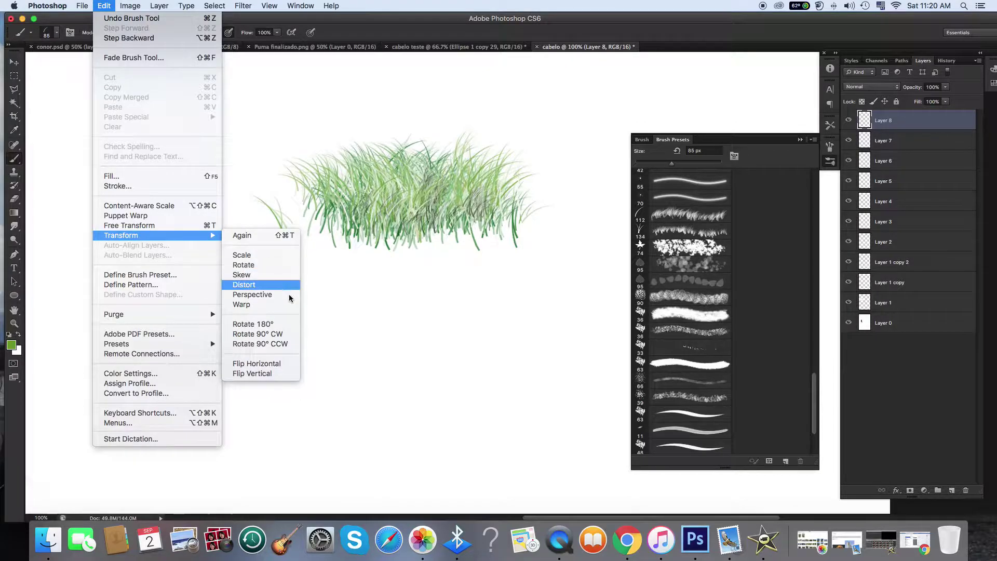
click(351, 272)
Paint more medium green blades across the clump's upper middle on Layer 8
drag(381, 158, 435, 162)
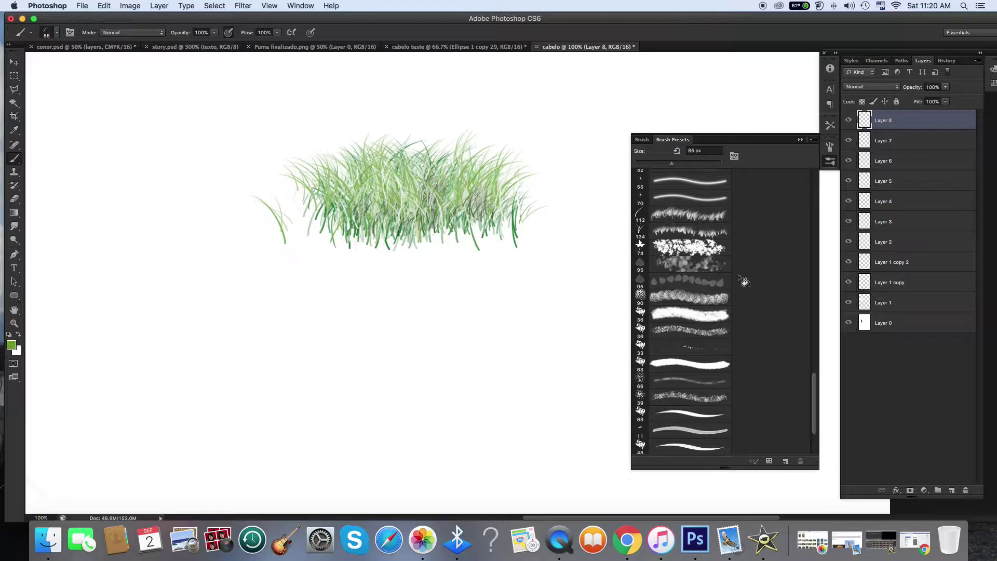
Select Layer 2 through Layer 8 and merge them into one layer
shift+click(895, 145)
click(917, 127)
drag(916, 144, 866, 262)
click(847, 244)
click(847, 244)
click(847, 244)
click(848, 243)
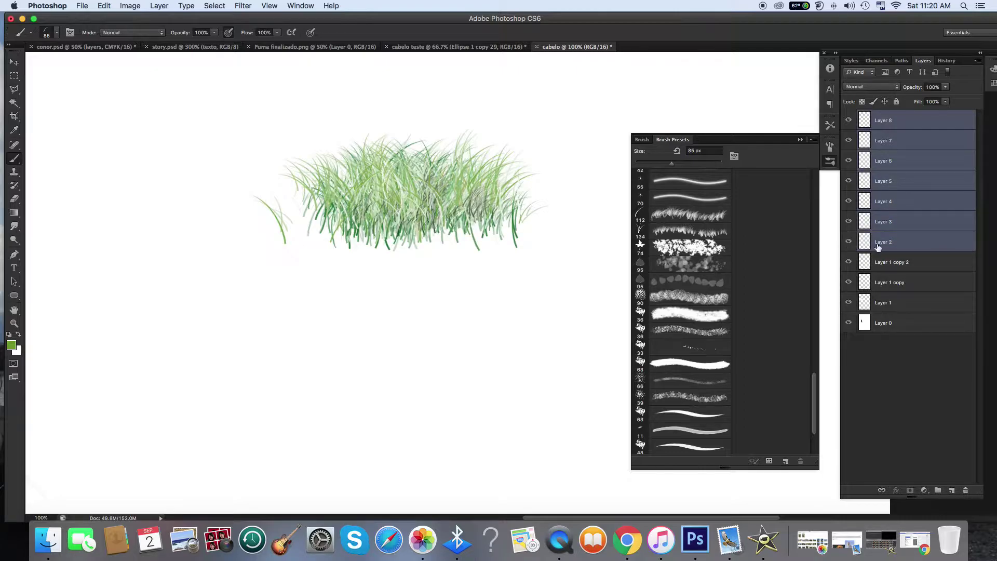
right_click(913, 242)
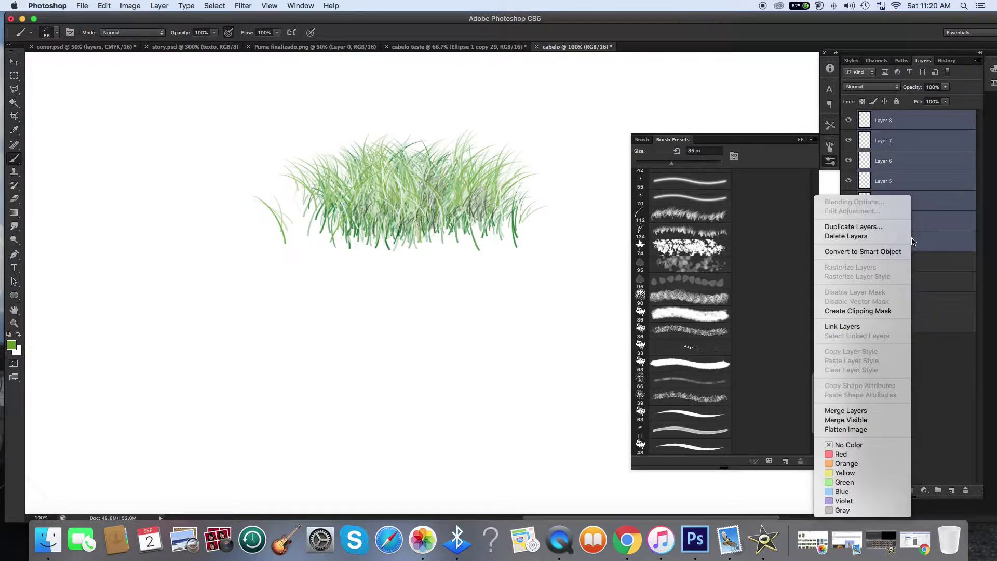
click(843, 412)
Toggle the merged layer's visibility to compare the clump with and without it
click(849, 120)
click(849, 121)
click(849, 120)
click(848, 120)
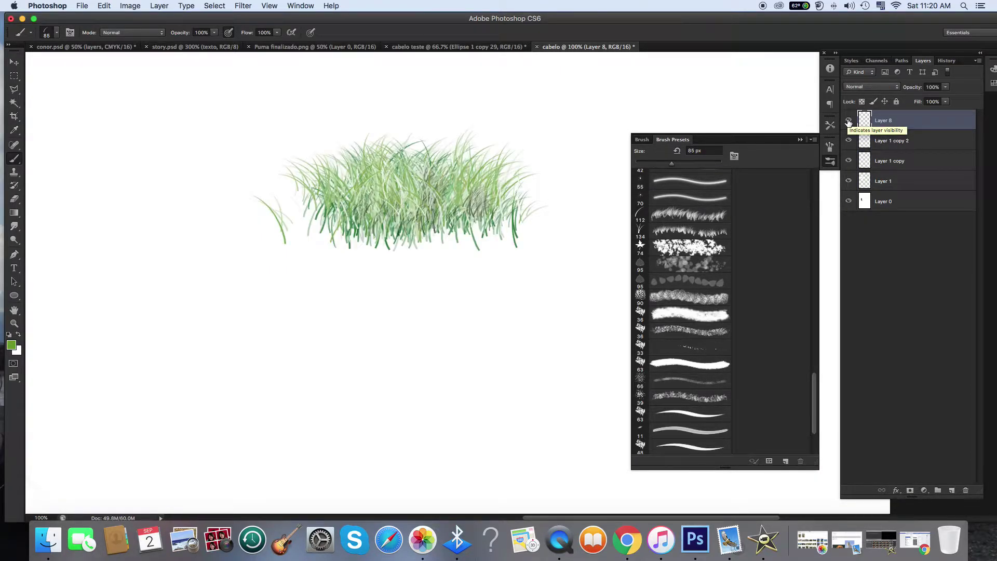
click(849, 121)
click(849, 121)
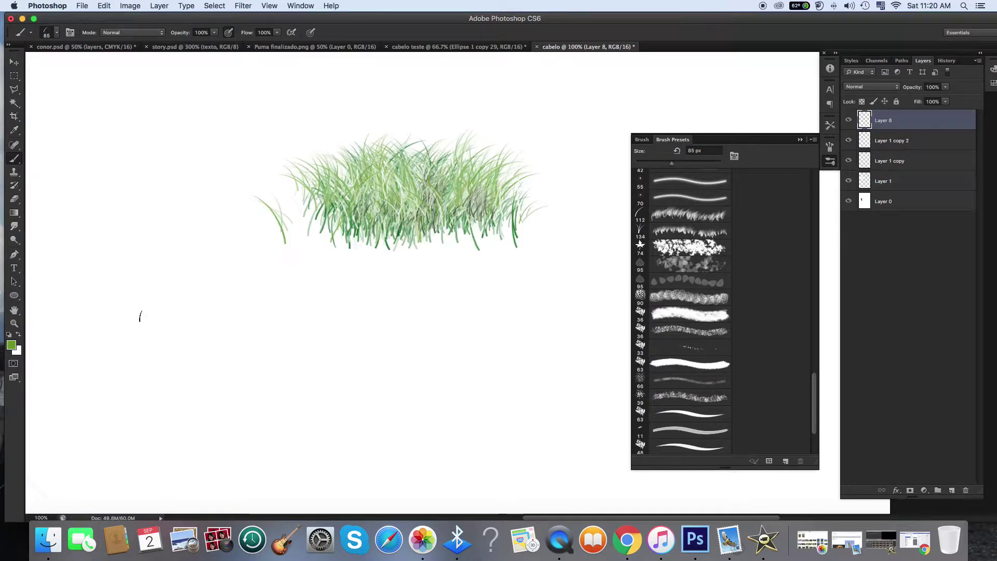
Darken the clump's lower half on Layer 8 with the Burn tool at 47 px, Midtones range and 15% exposure
click(14, 323)
click(463, 221)
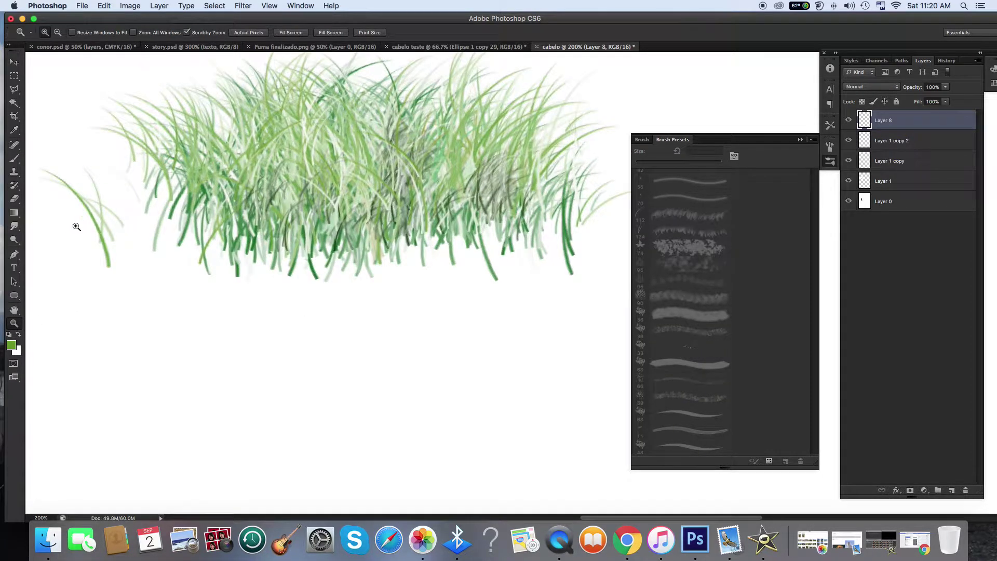
click(16, 240)
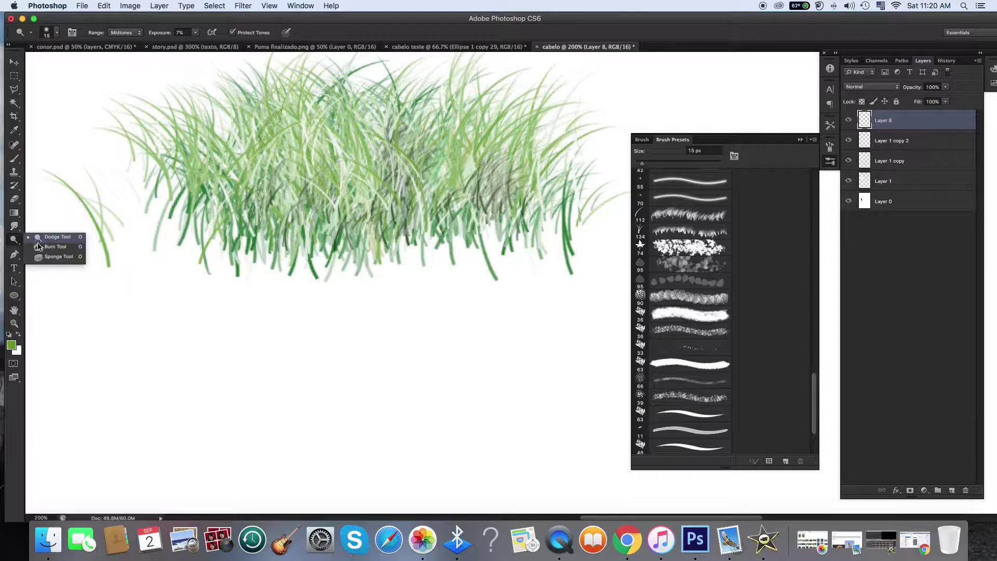
click(56, 247)
mouse_move(391, 197)
mouse_down()
mouse_move(402, 145)
mouse_move(394, 218)
mouse_move(384, 227)
mouse_move(373, 207)
mouse_move(401, 165)
mouse_move(384, 207)
mouse_move(427, 179)
mouse_move(414, 209)
mouse_move(366, 228)
mouse_move(457, 214)
mouse_move(504, 190)
mouse_move(474, 215)
mouse_move(504, 198)
mouse_up()
mouse_move(313, 237)
mouse_down()
mouse_move(279, 196)
mouse_move(300, 241)
mouse_move(283, 177)
mouse_move(315, 201)
mouse_move(312, 217)
mouse_move(287, 169)
mouse_move(268, 228)
mouse_move(217, 156)
mouse_move(280, 238)
mouse_move(211, 154)
mouse_move(272, 226)
mouse_move(249, 250)
mouse_move(219, 238)
mouse_move(266, 174)
mouse_move(298, 168)
mouse_move(321, 179)
mouse_move(342, 151)
mouse_move(350, 162)
mouse_move(352, 122)
mouse_move(345, 201)
mouse_move(353, 107)
mouse_move(340, 210)
mouse_move(458, 143)
mouse_move(440, 199)
mouse_move(490, 153)
mouse_move(461, 175)
mouse_move(458, 221)
mouse_move(527, 189)
mouse_move(387, 228)
mouse_move(245, 227)
mouse_move(216, 212)
mouse_move(226, 134)
mouse_move(337, 176)
mouse_move(353, 133)
mouse_move(279, 135)
mouse_move(341, 225)
mouse_move(453, 233)
mouse_move(517, 206)
mouse_move(306, 230)
mouse_up()
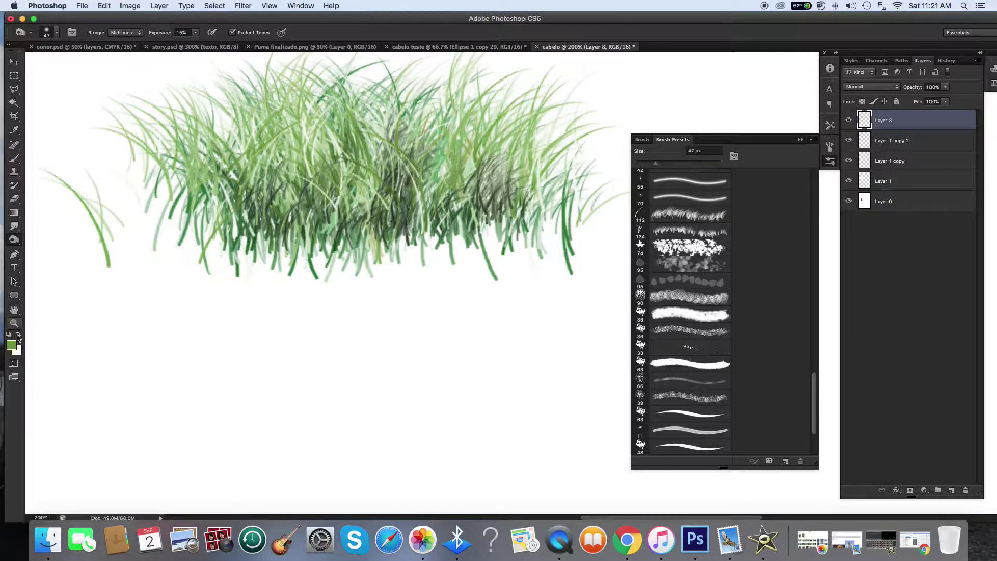
Lighten blades in the clump's upper right and middle with the Dodge tool at 53 px, Highlights range and 7% exposure
click(16, 242)
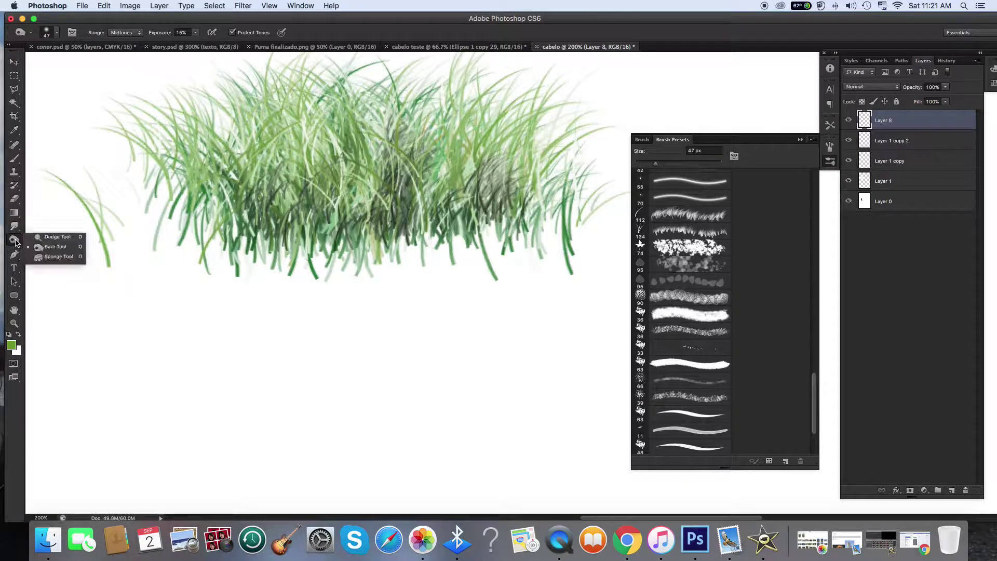
click(50, 237)
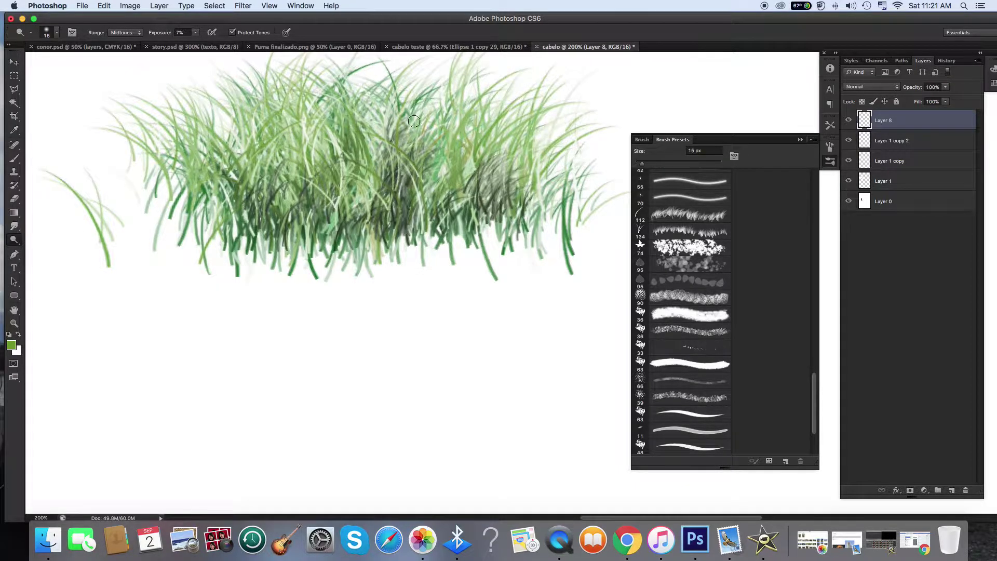
click(56, 34)
click(46, 63)
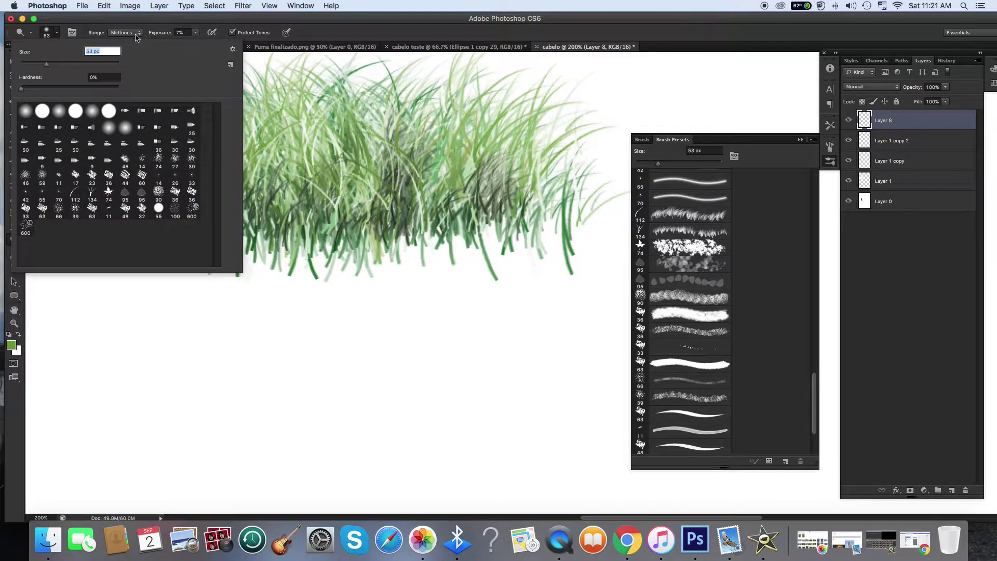
click(135, 35)
click(134, 33)
click(134, 40)
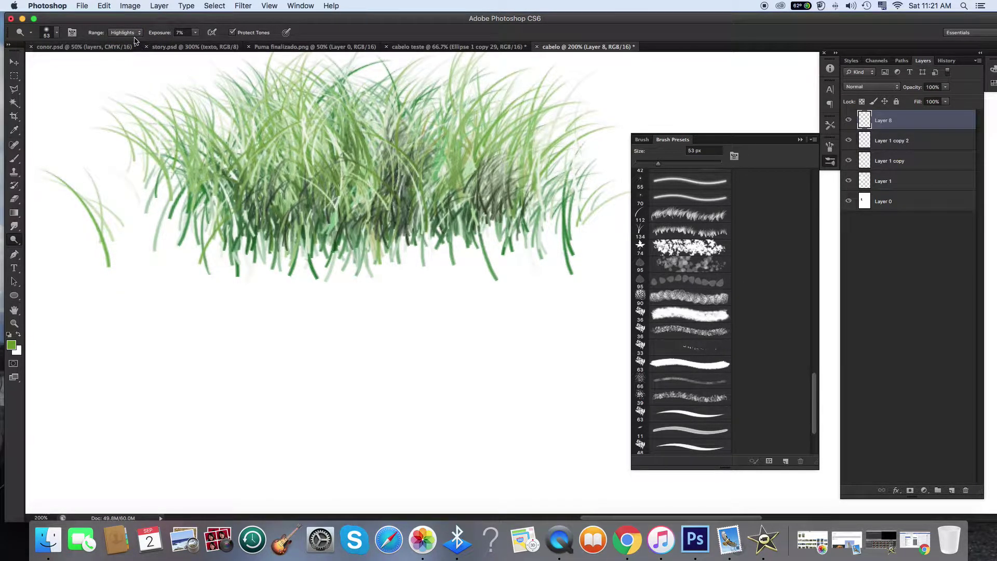
mouse_move(540, 159)
mouse_down()
mouse_move(501, 167)
mouse_move(406, 145)
mouse_move(523, 115)
mouse_move(452, 169)
mouse_up()
key(super+z)
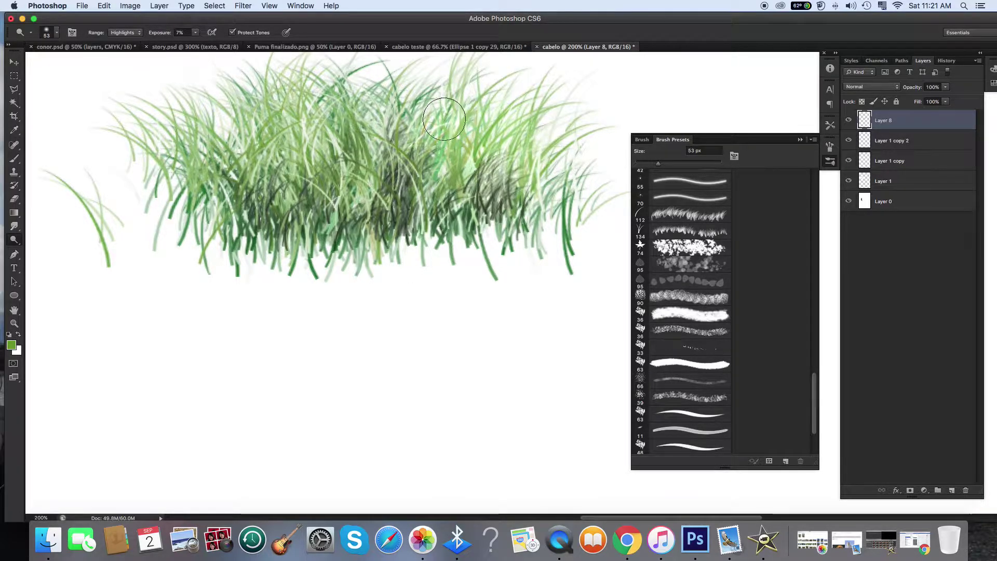
drag(317, 120, 324, 144)
mouse_move(388, 219)
mouse_down()
mouse_move(319, 245)
mouse_move(391, 112)
mouse_move(424, 109)
mouse_move(359, 98)
mouse_up()
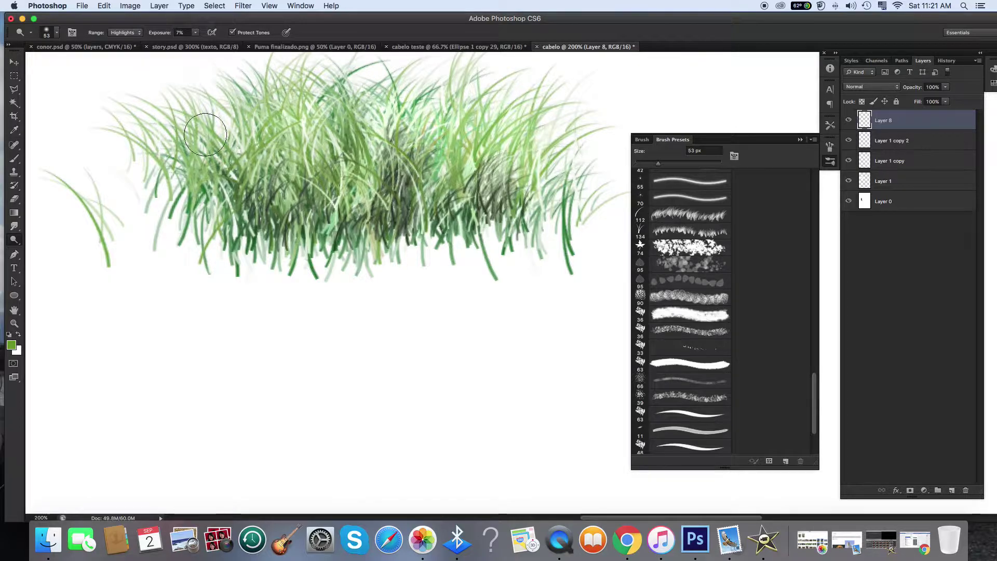
Enlarge the Dodge brush to 85 px and lighten the clump's upper left and middle
scroll(80, 100, up, 2)
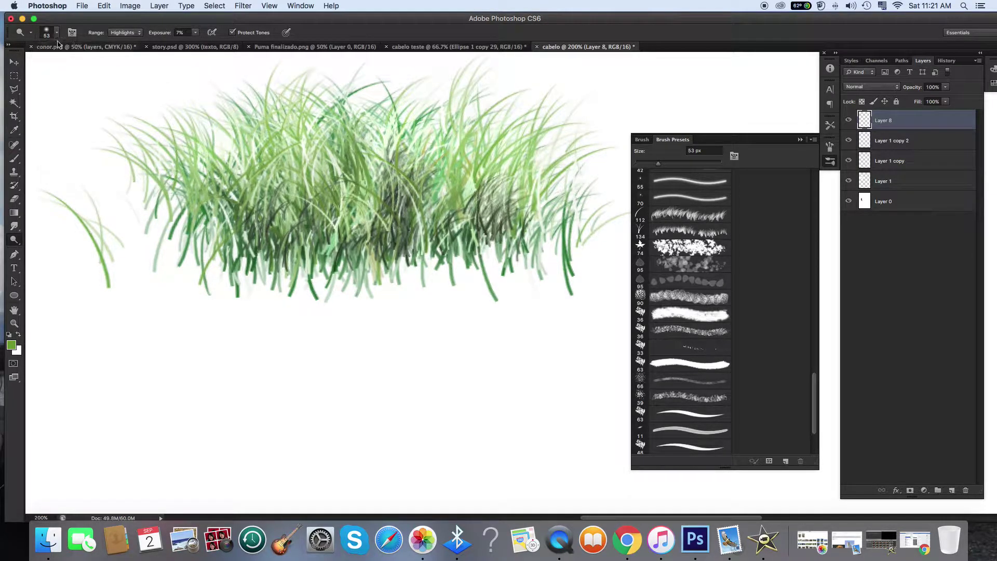
click(57, 33)
click(62, 63)
key(Return)
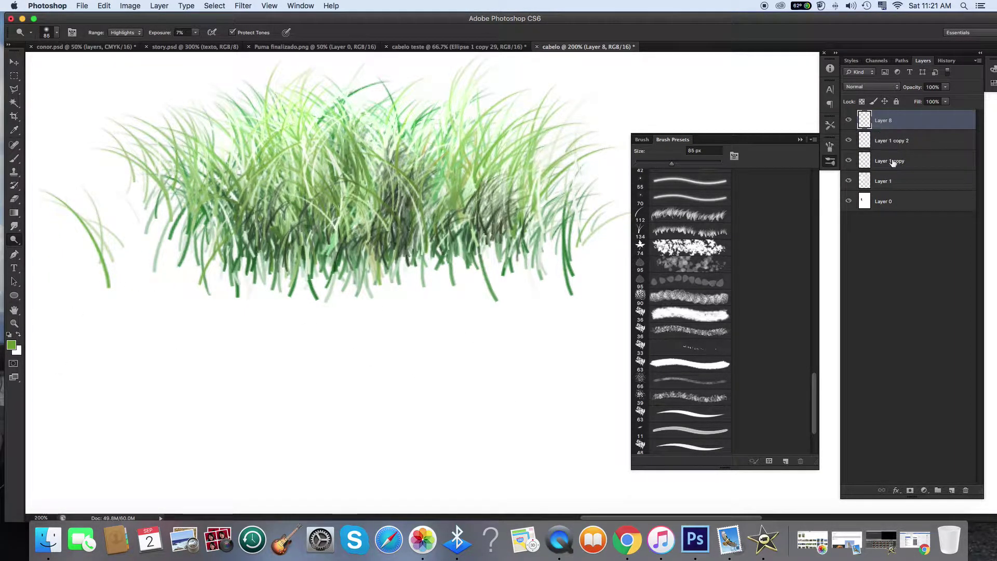
Add a new layer above Layer 8 and switch the Brush tool to a soft round tip of 94 px
click(952, 491)
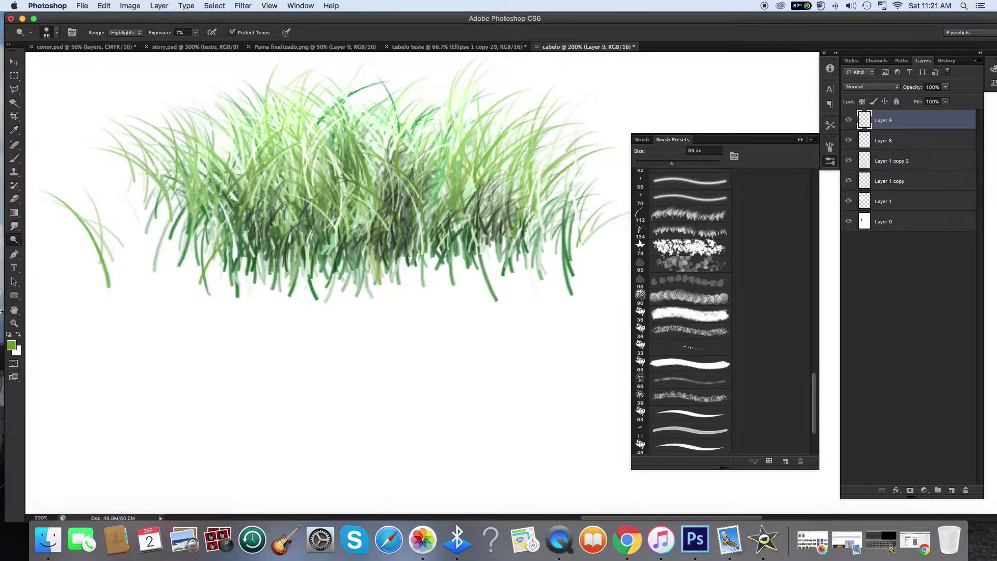
click(11, 160)
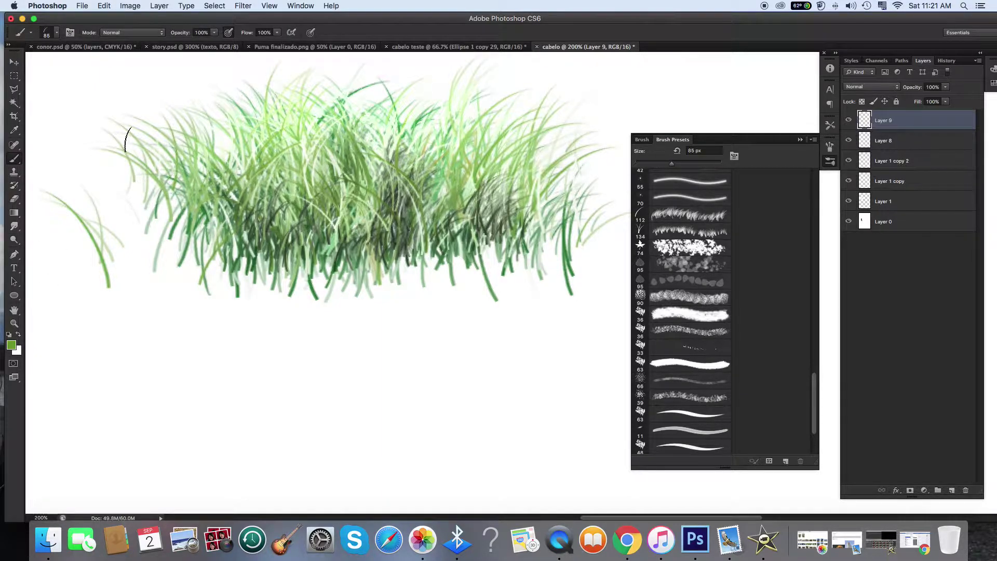
click(48, 33)
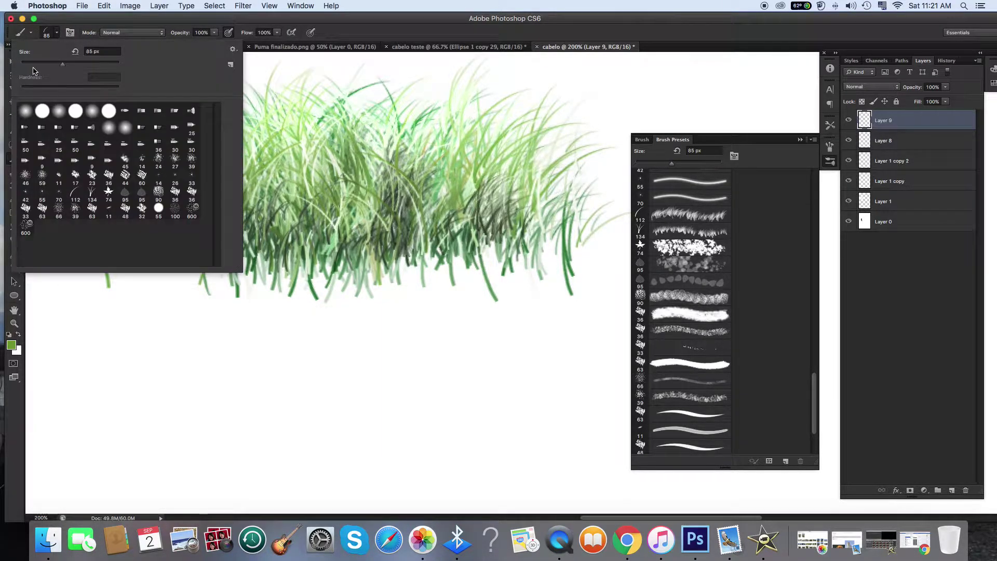
click(25, 111)
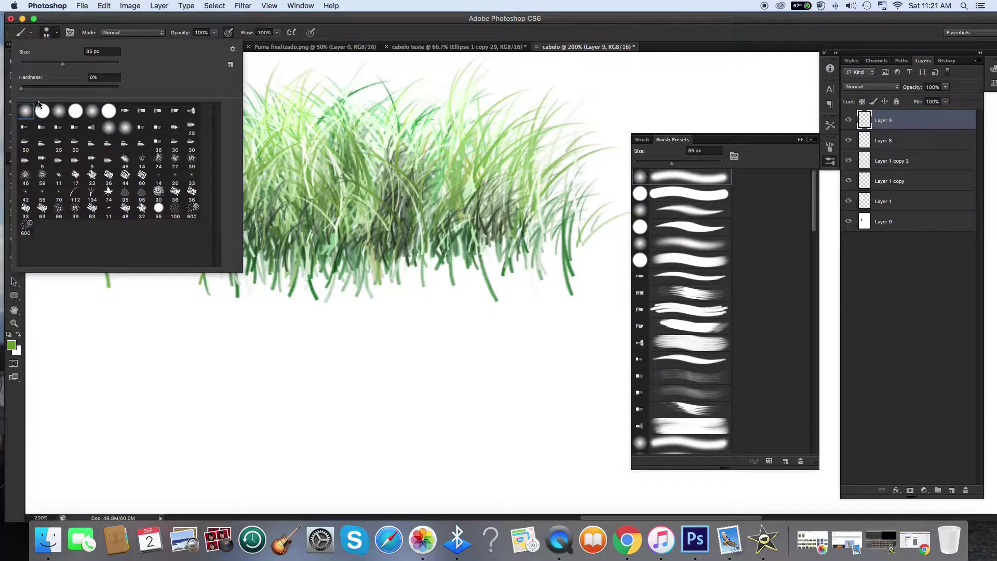
click(75, 63)
click(67, 63)
Undo a full-strength test stroke, lower the brush opacity to 19% and glaze soft green over the clump on Layer 9
drag(337, 152, 266, 162)
key(super+z)
click(214, 32)
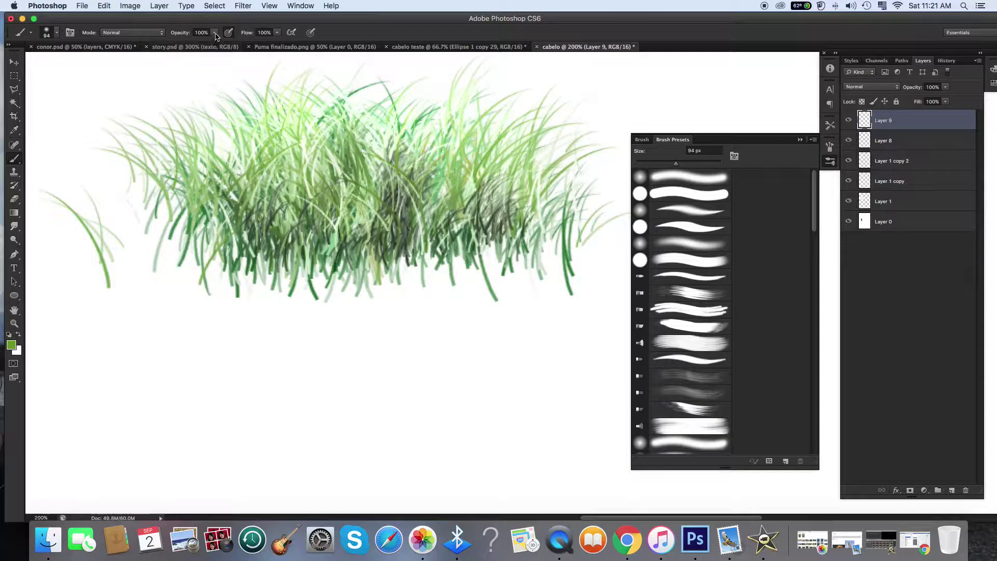
drag(174, 47, 178, 46)
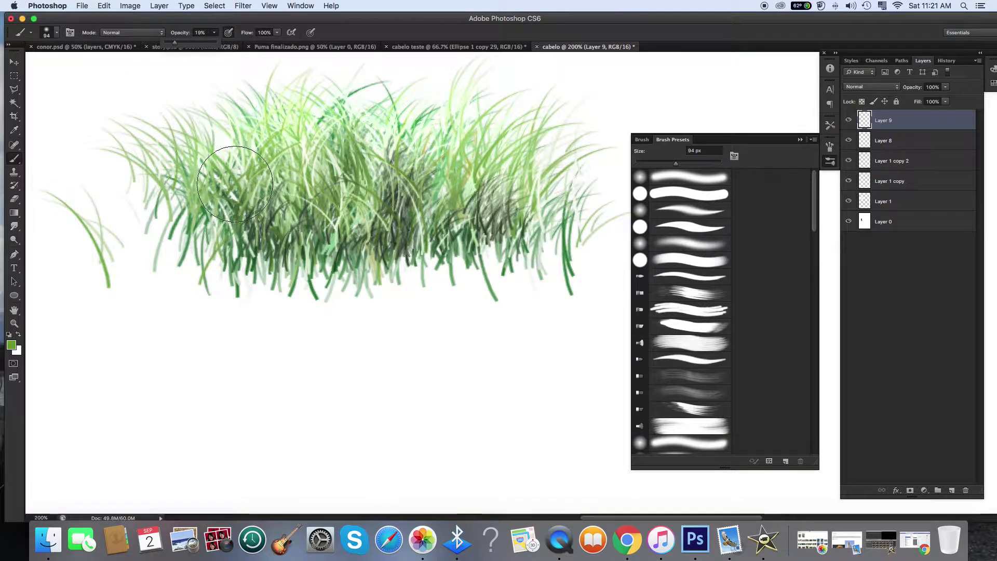
mouse_move(430, 173)
mouse_down()
mouse_move(515, 213)
mouse_move(459, 166)
mouse_move(297, 151)
mouse_move(226, 202)
mouse_move(318, 238)
mouse_move(520, 214)
mouse_move(342, 148)
mouse_move(209, 187)
mouse_up()
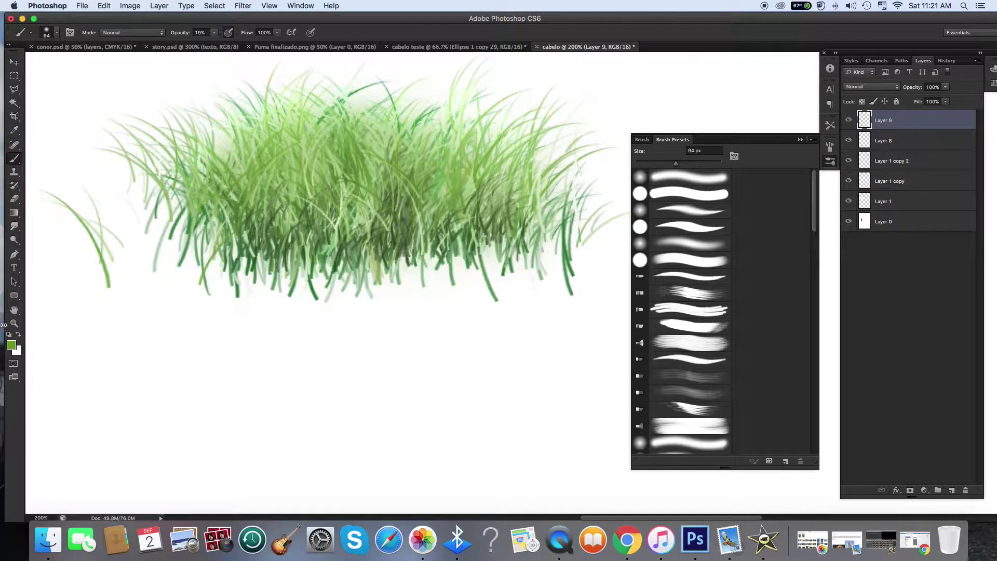
Set the foreground colour to dark green 3c6205 and reduce the soft round brush to 16 px
click(10, 345)
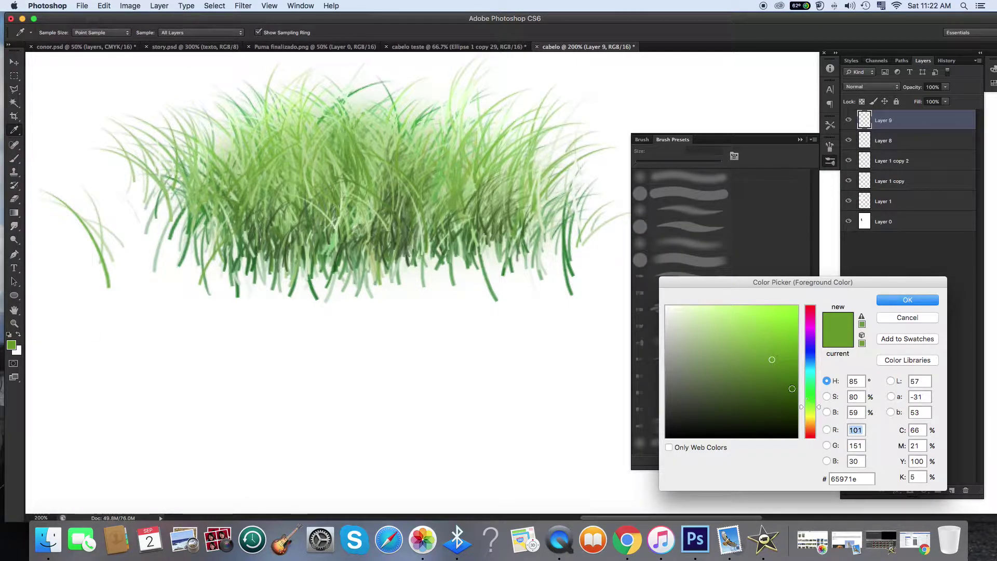
click(792, 388)
click(890, 301)
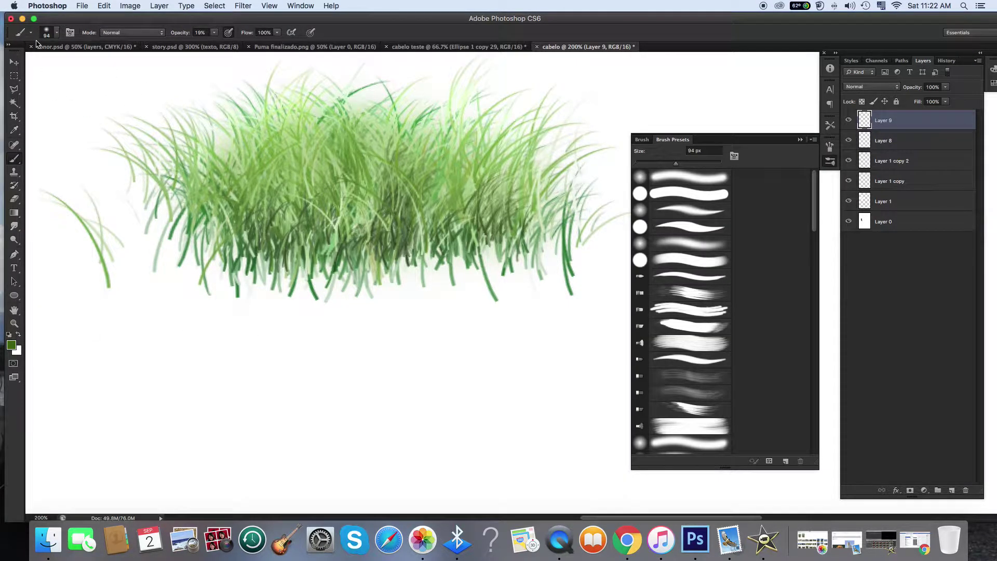
click(57, 32)
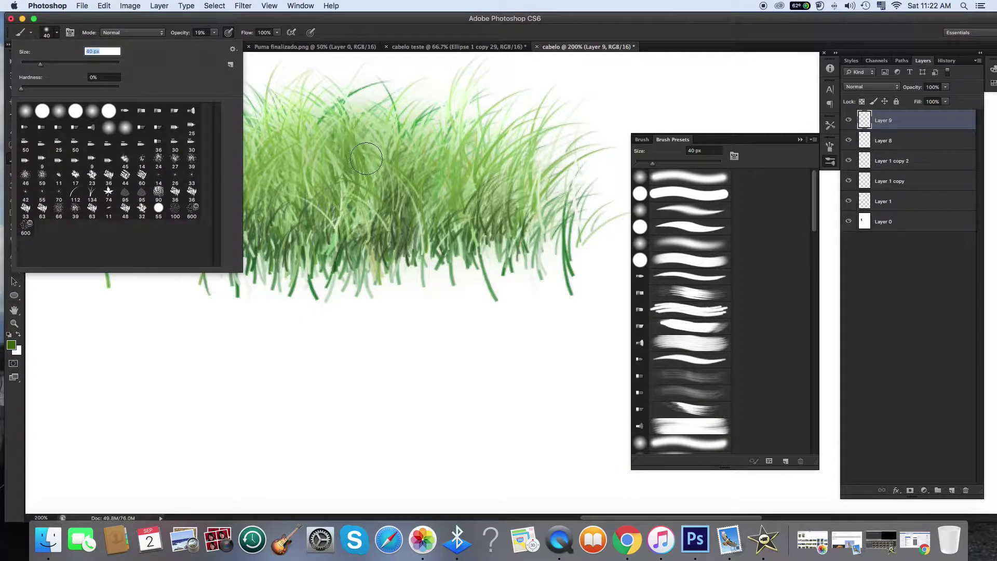
key(Return)
click(57, 34)
click(34, 64)
key(Return)
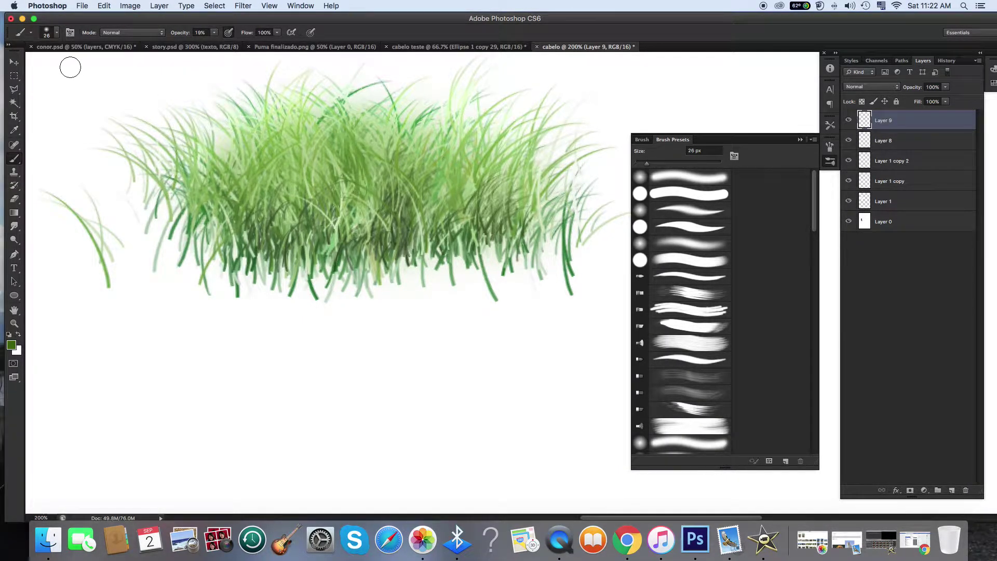
click(53, 36)
click(28, 65)
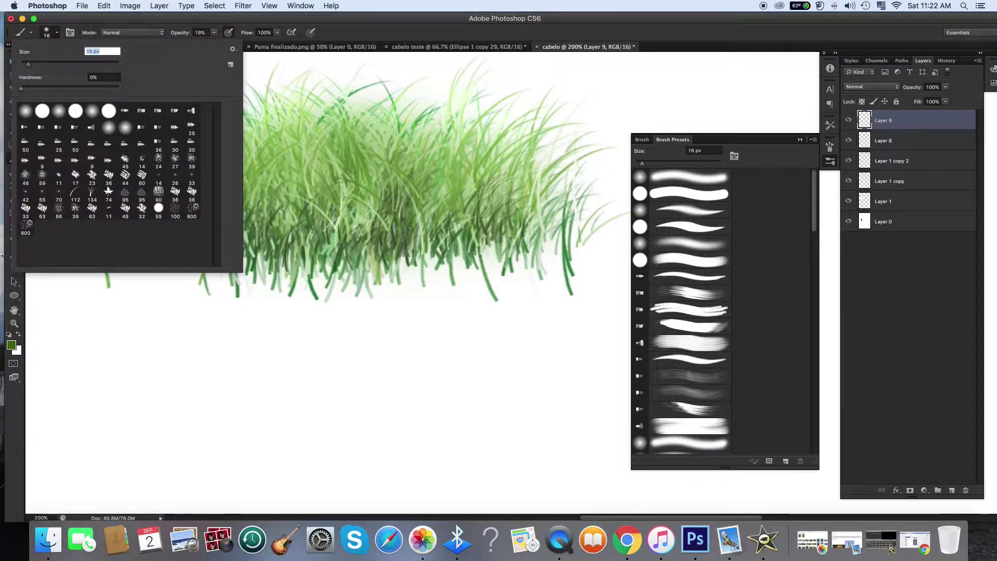
Darken the foreground colour to 233b02 and paint soft shadow patches in the middle and right-middle of the clump on Layer 9
click(11, 345)
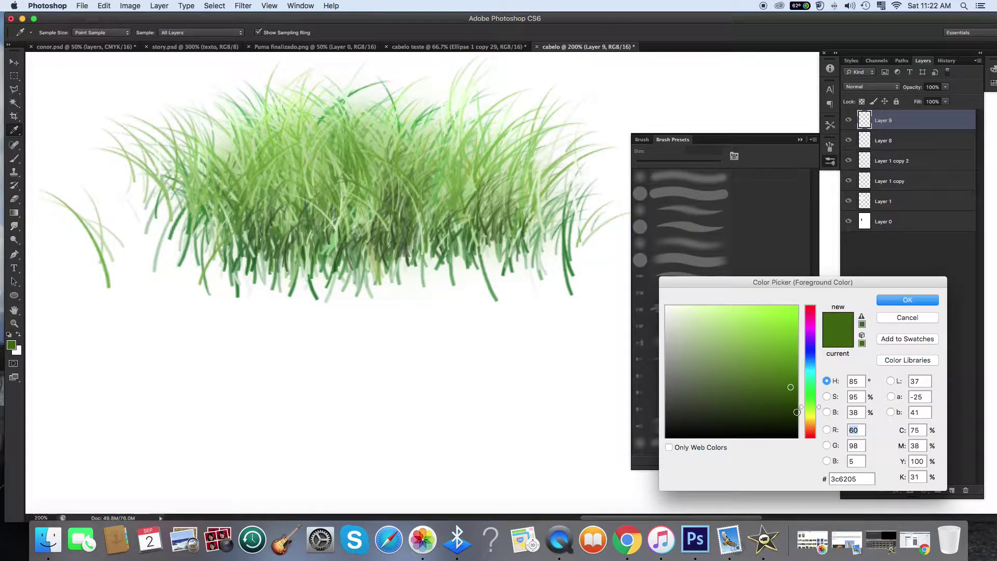
click(794, 408)
click(890, 301)
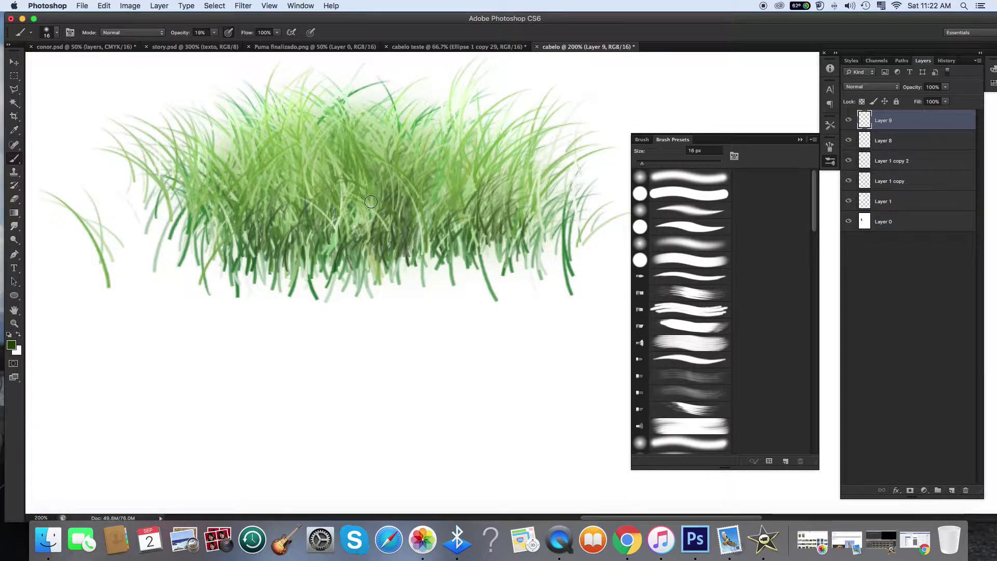
mouse_move(374, 206)
mouse_down()
mouse_move(380, 198)
mouse_move(356, 229)
mouse_move(382, 194)
mouse_up()
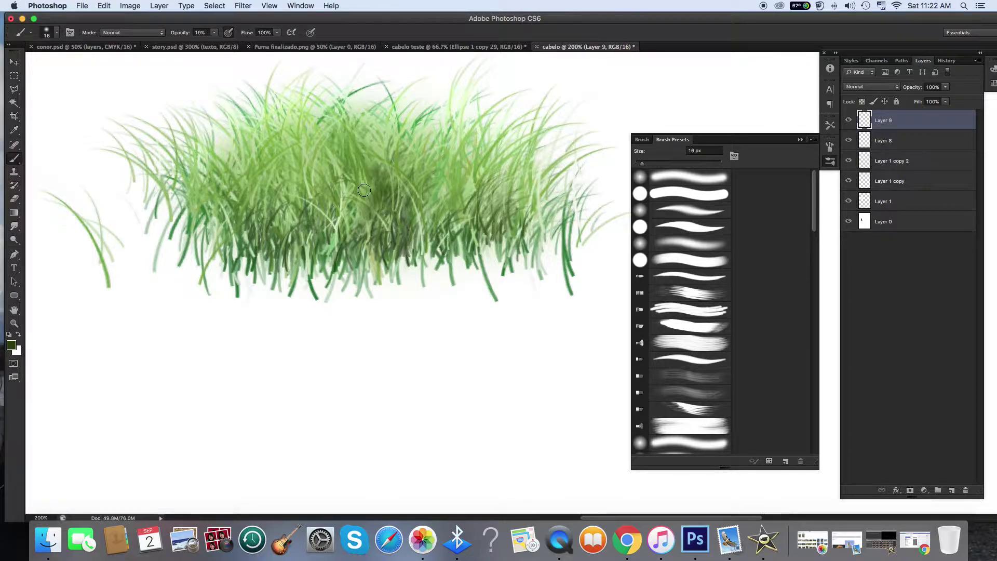
drag(364, 181, 363, 183)
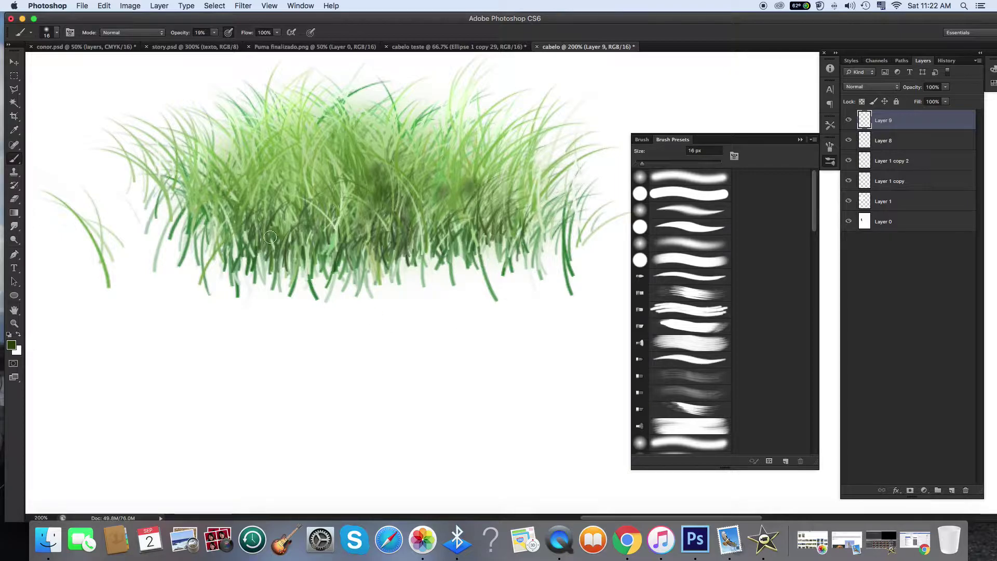
Switch to the Smudge tool at 76% strength, trying large brush sizes and reducing the size to 35 px
click(14, 226)
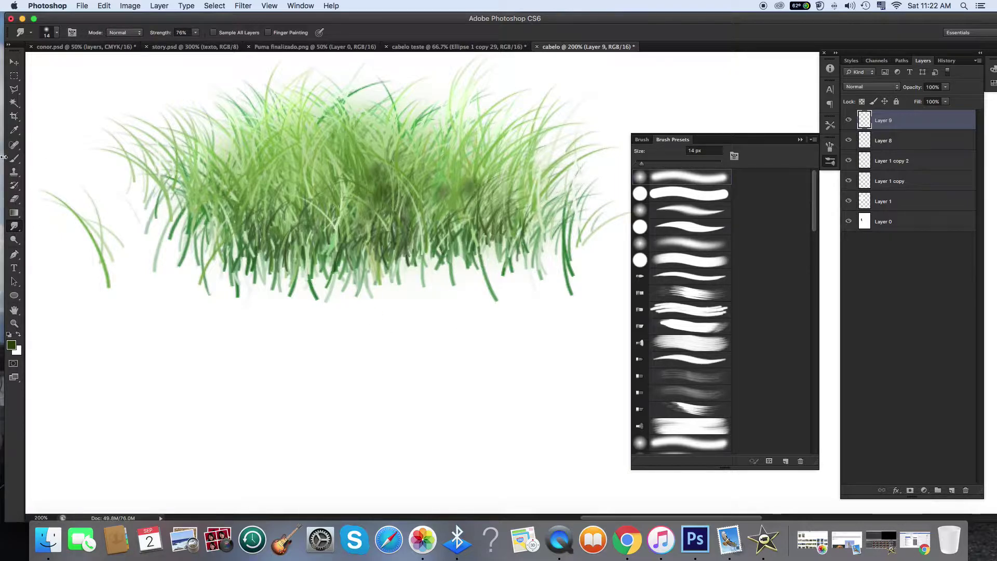
click(50, 36)
click(51, 64)
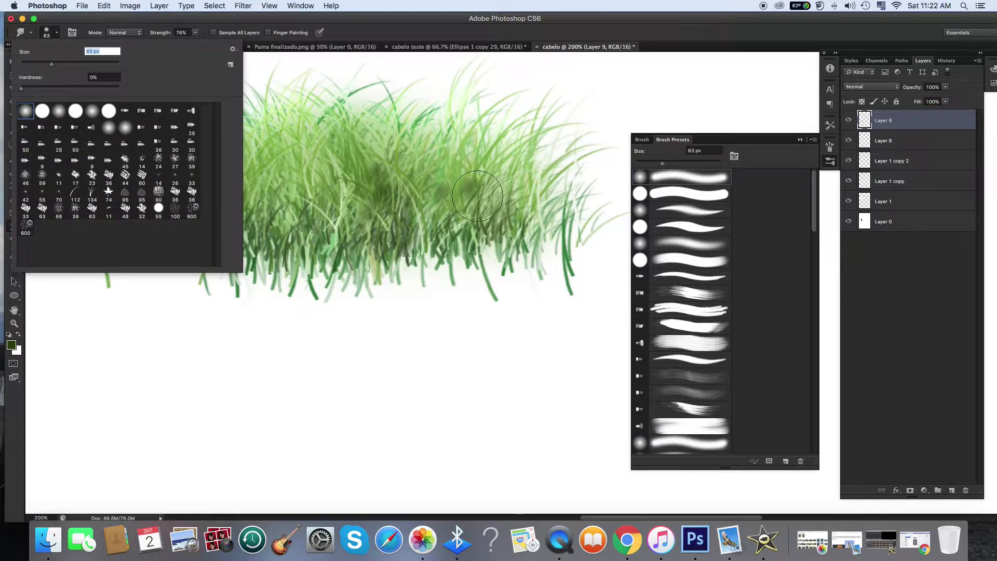
click(71, 63)
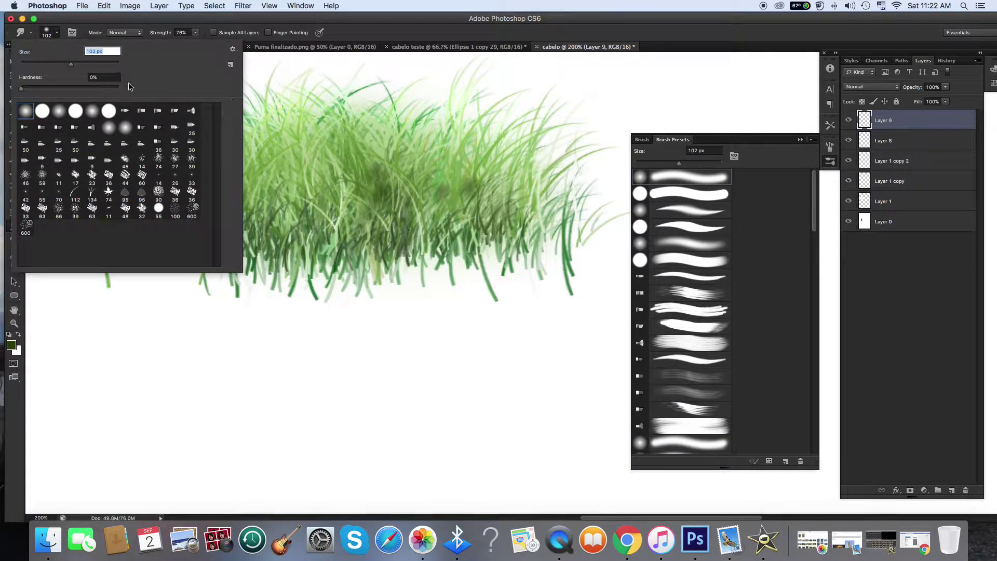
click(481, 192)
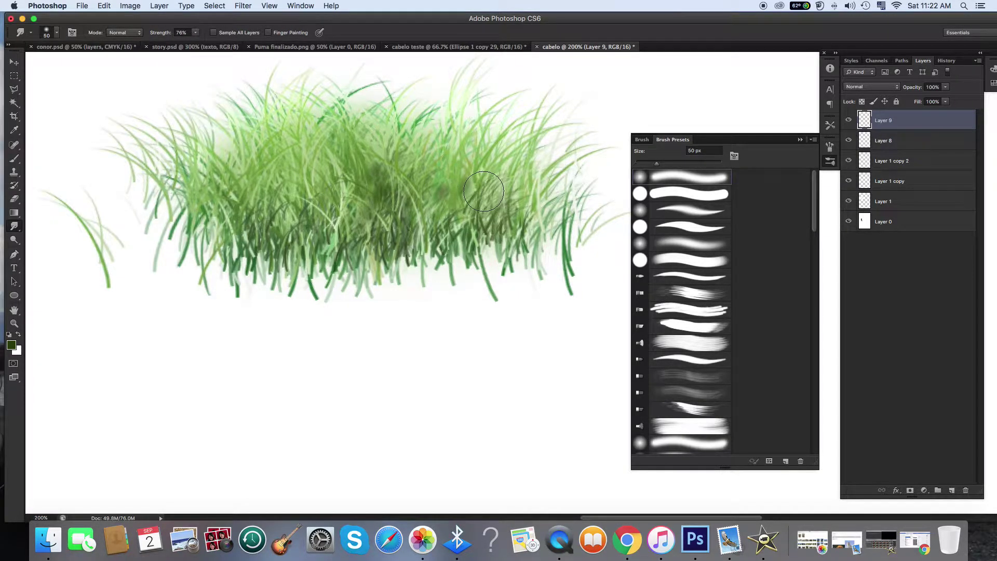
click(51, 37)
click(37, 64)
Reduce the Smudge brush to 19 px and blend the dark shadow patches into the surrounding grass on Layer 9
click(18, 327)
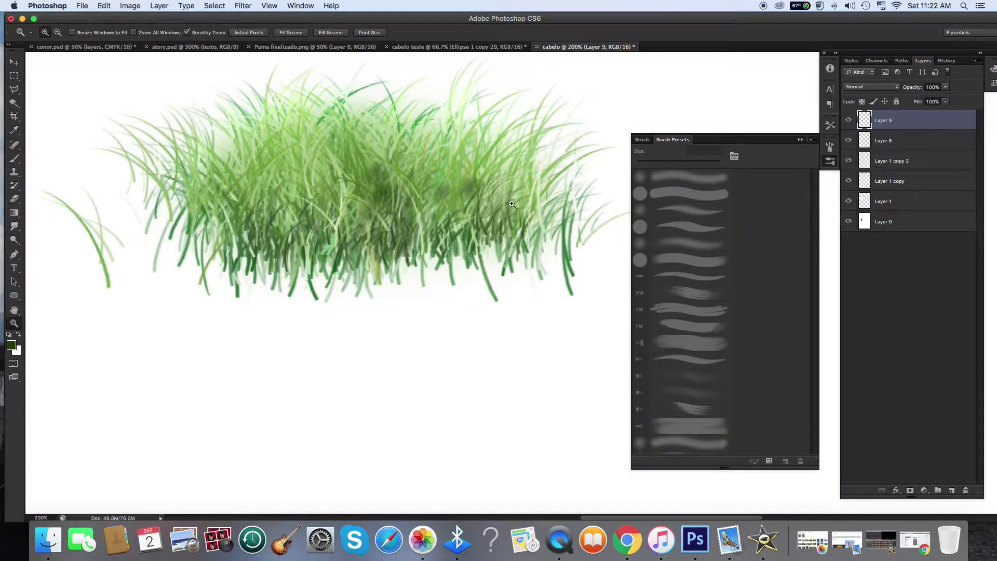
click(442, 195)
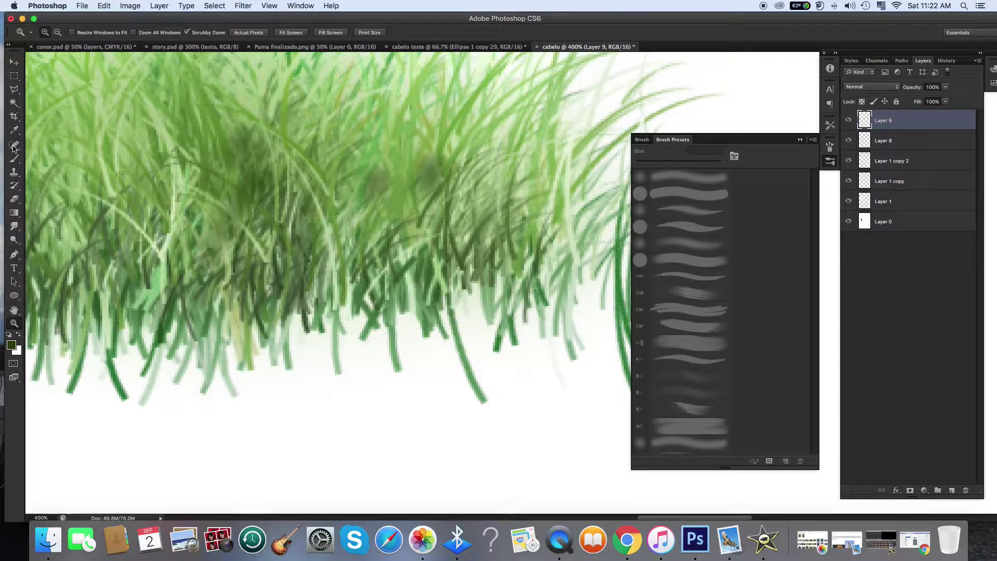
click(13, 225)
click(52, 33)
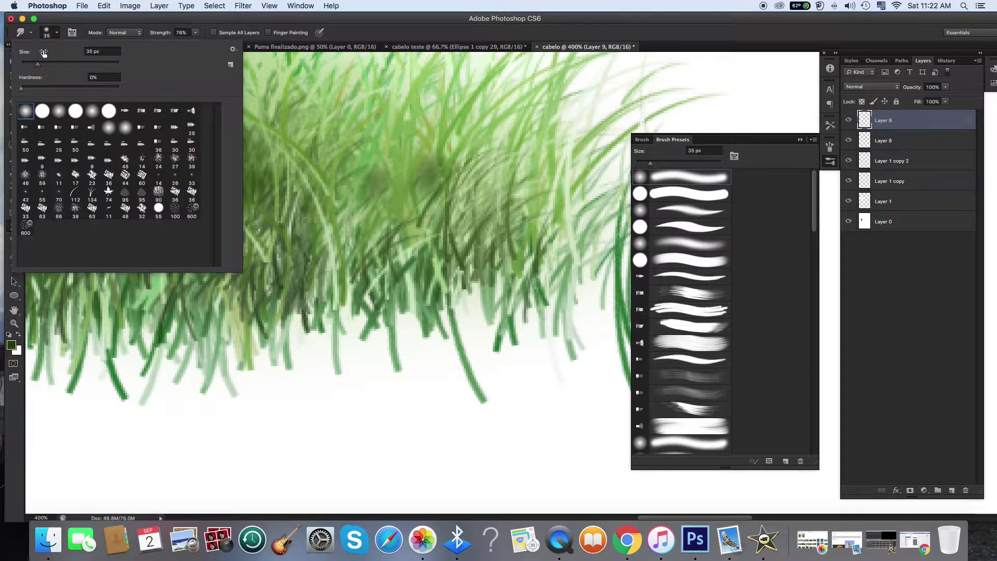
drag(35, 64, 30, 64)
click(444, 182)
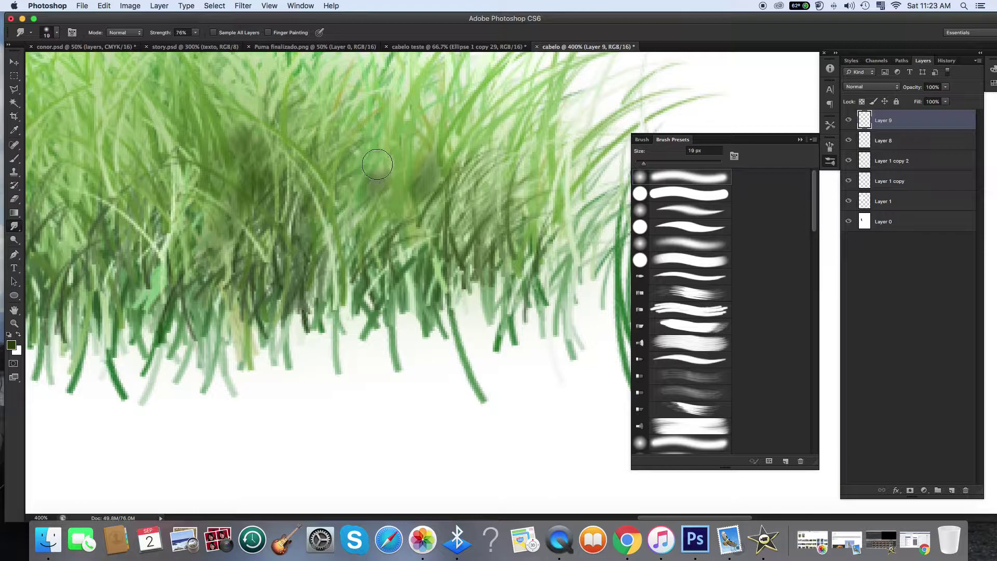
mouse_move(344, 169)
mouse_down()
mouse_move(380, 158)
mouse_move(361, 167)
mouse_up()
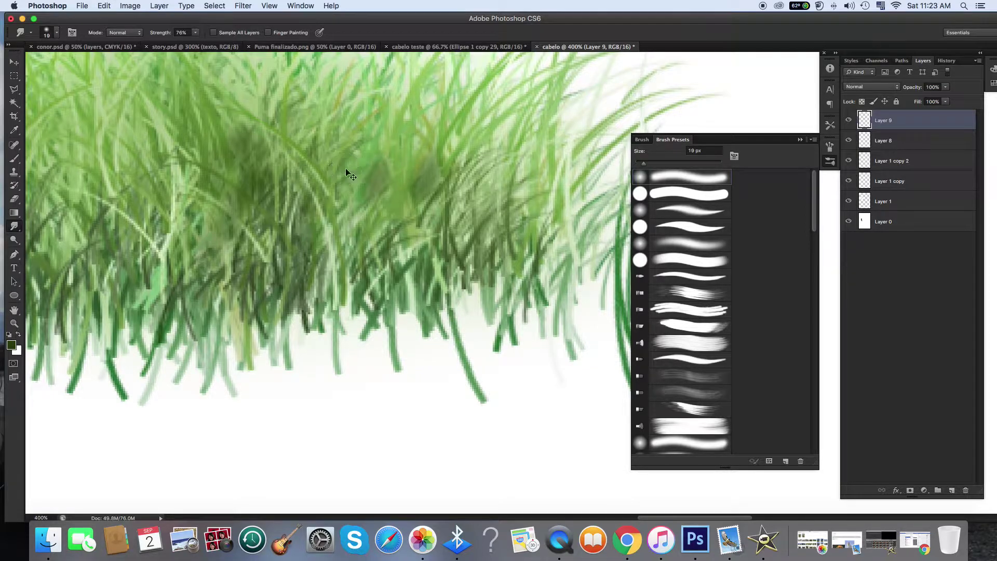
key(super+minus)
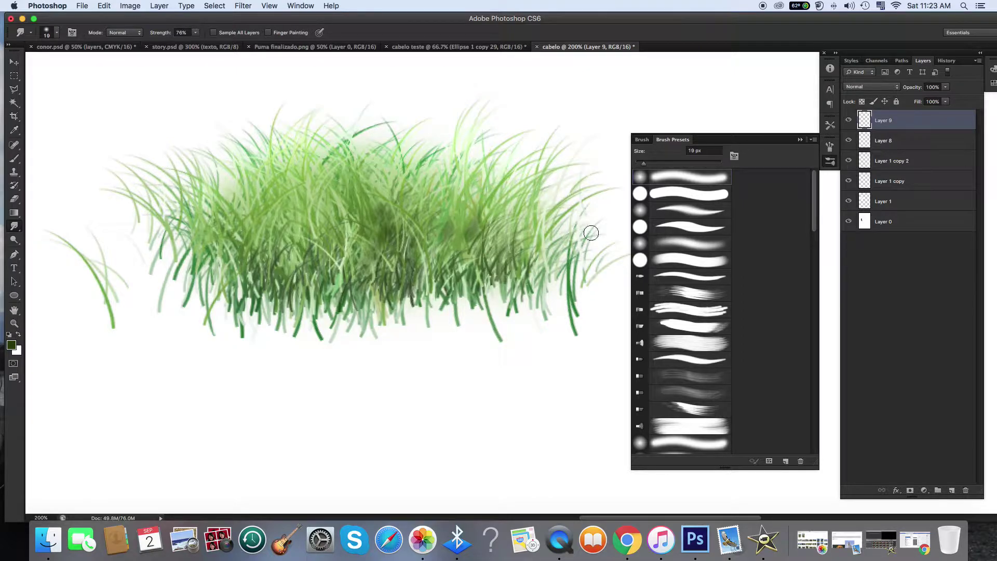
Compare the Multiply and Overlay blend modes on Layer 9 and set it to Multiply
click(883, 87)
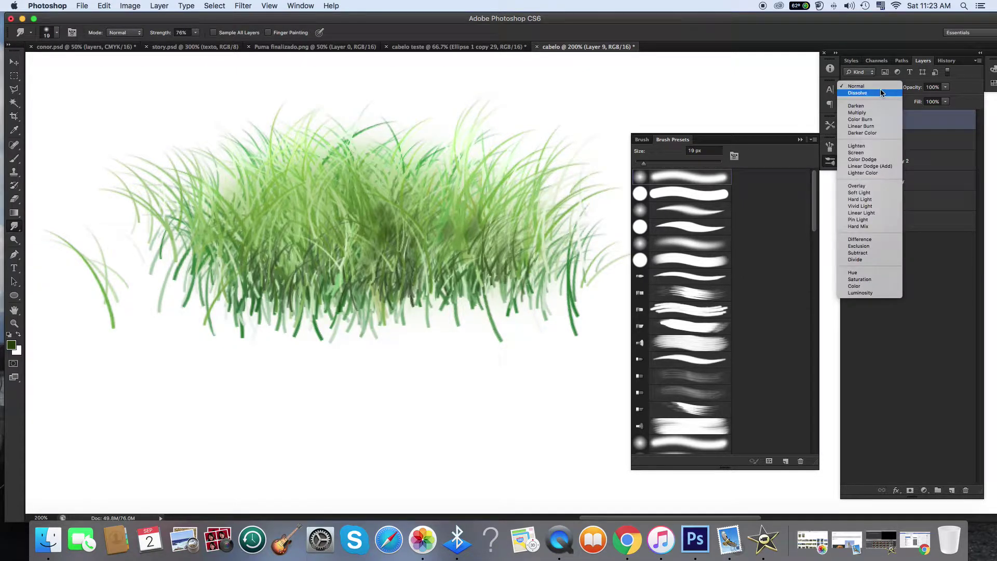
click(860, 112)
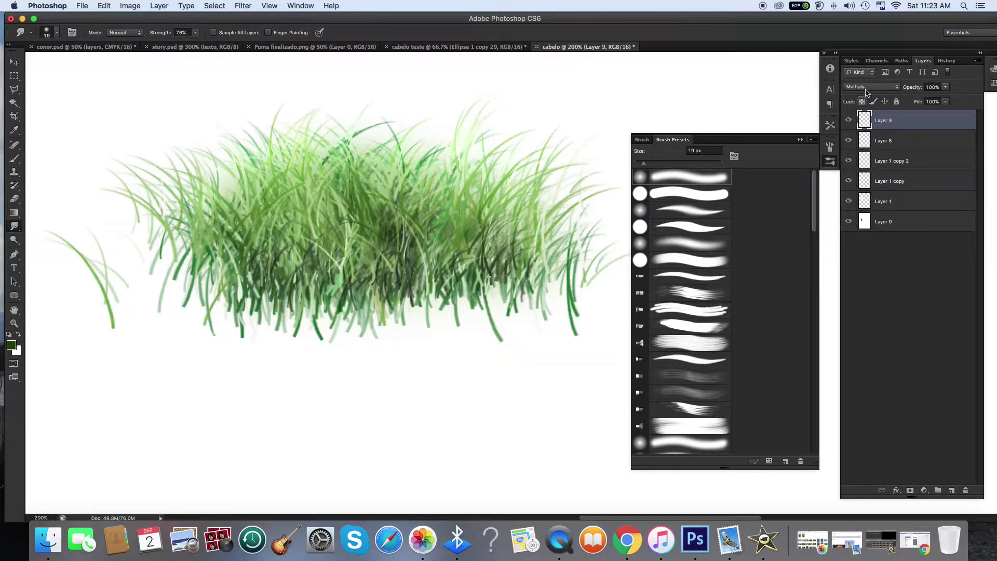
click(866, 88)
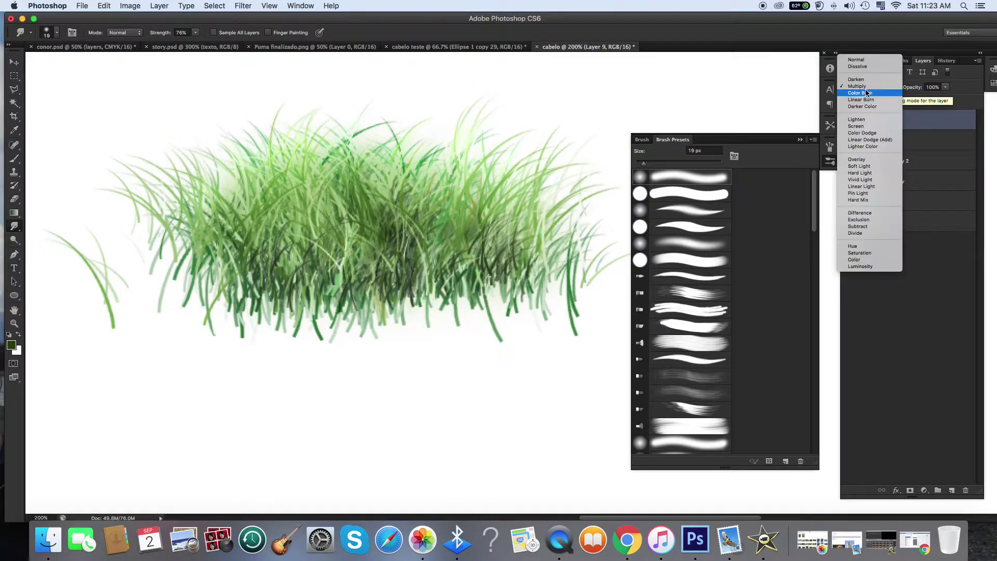
click(858, 160)
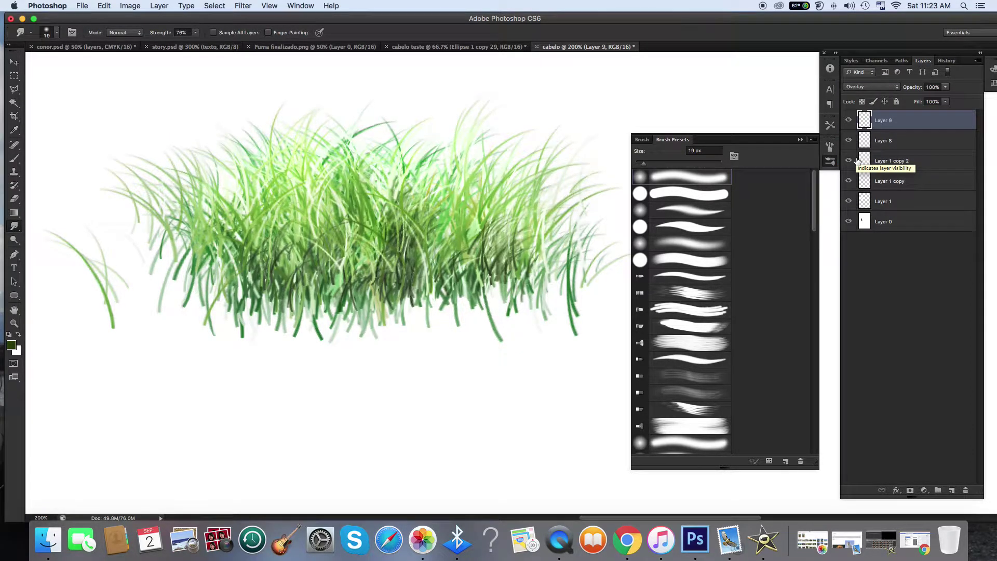
click(879, 86)
scroll(843, 33, up, 3)
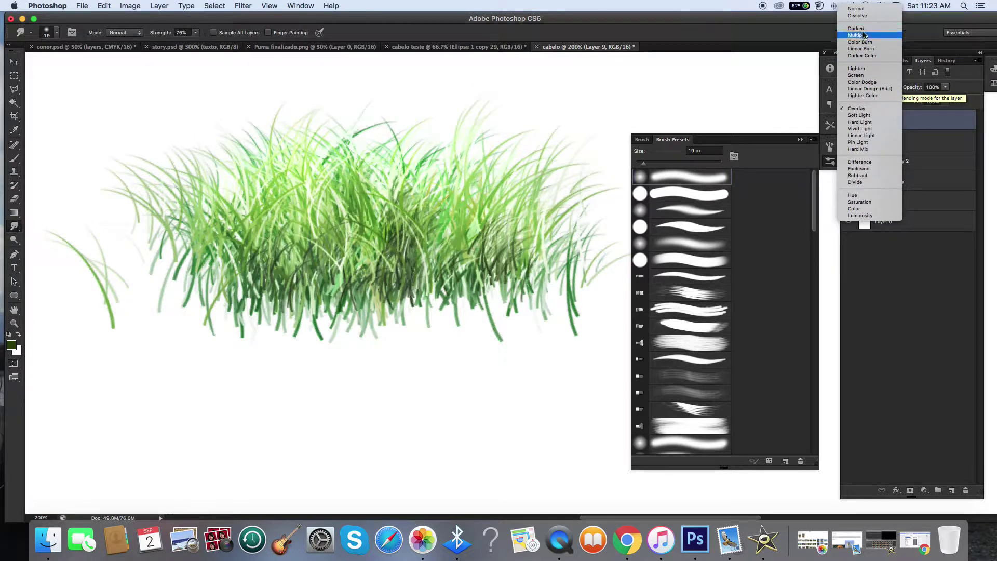
click(865, 34)
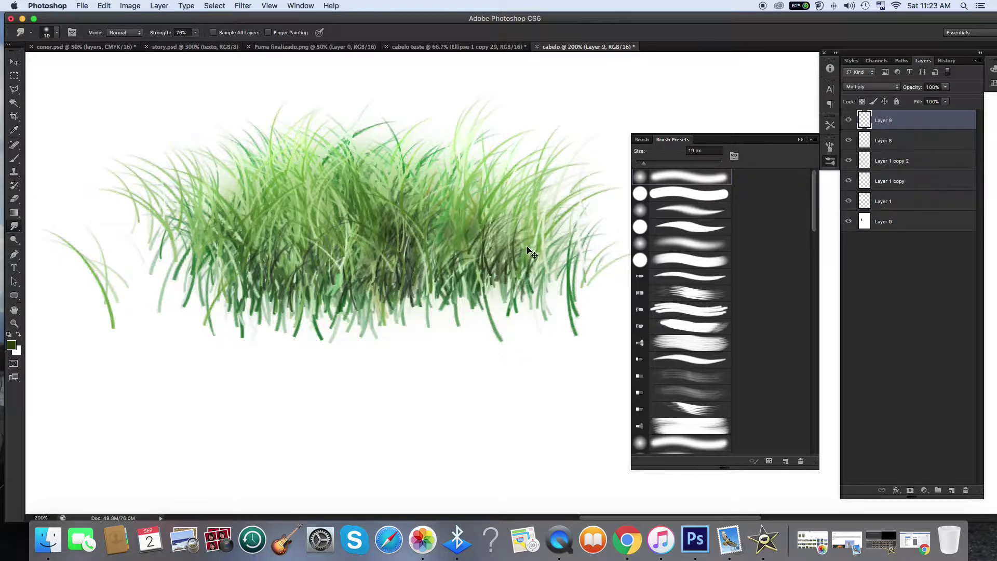
Examine the shaded clump and toggle Layer 8's visibility to check which grass it holds
scroll(530, 252, down, 3)
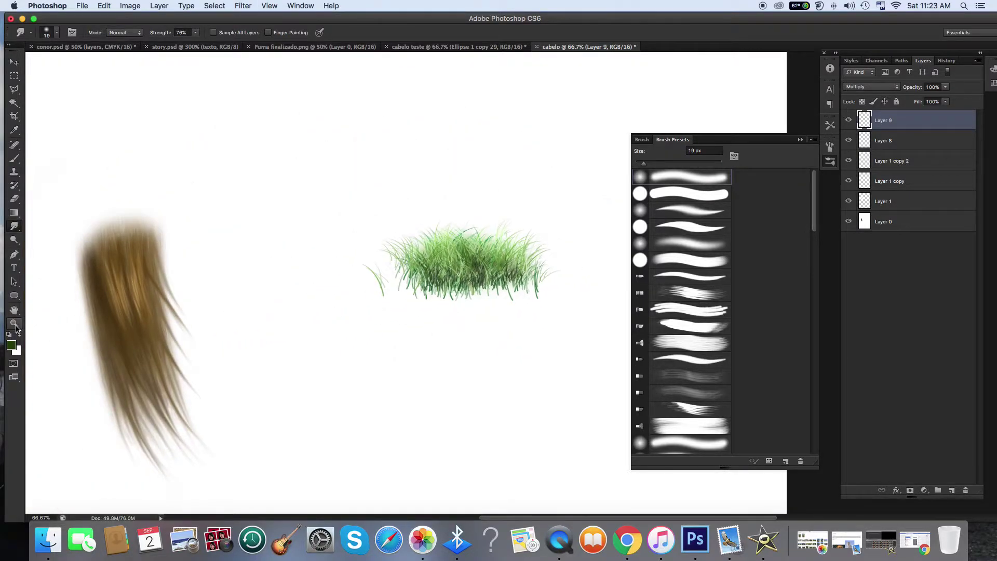
click(15, 323)
click(488, 268)
click(489, 268)
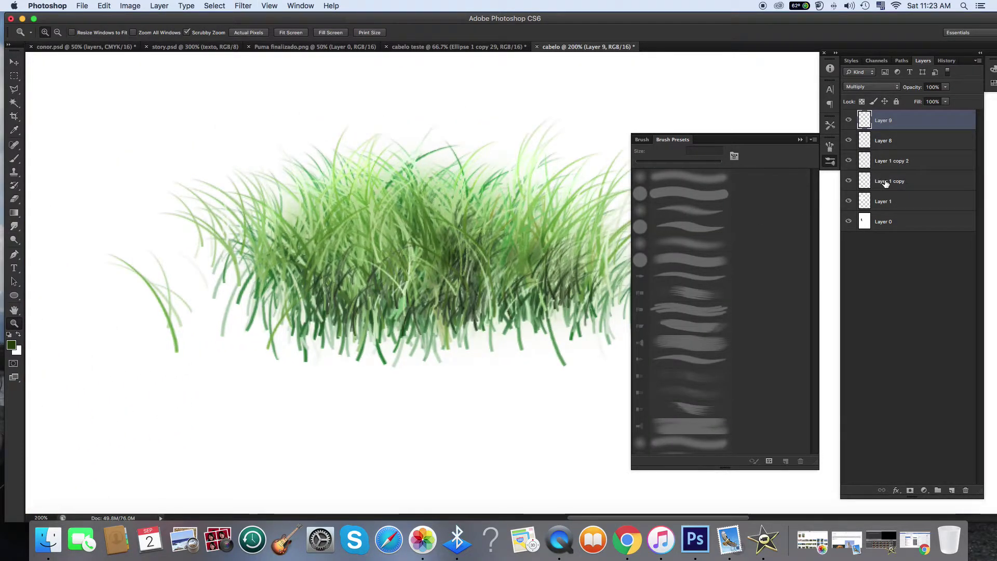
click(849, 141)
click(850, 140)
click(850, 141)
click(850, 140)
click(888, 146)
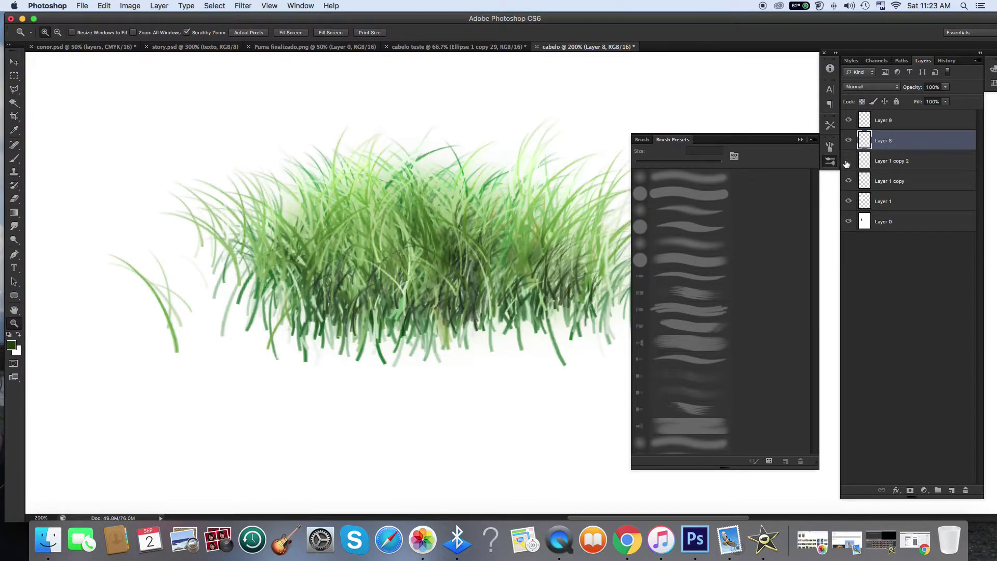
Add a new layer above Layer 1 copy 2 and rename Layer 8 as "grama"
click(888, 162)
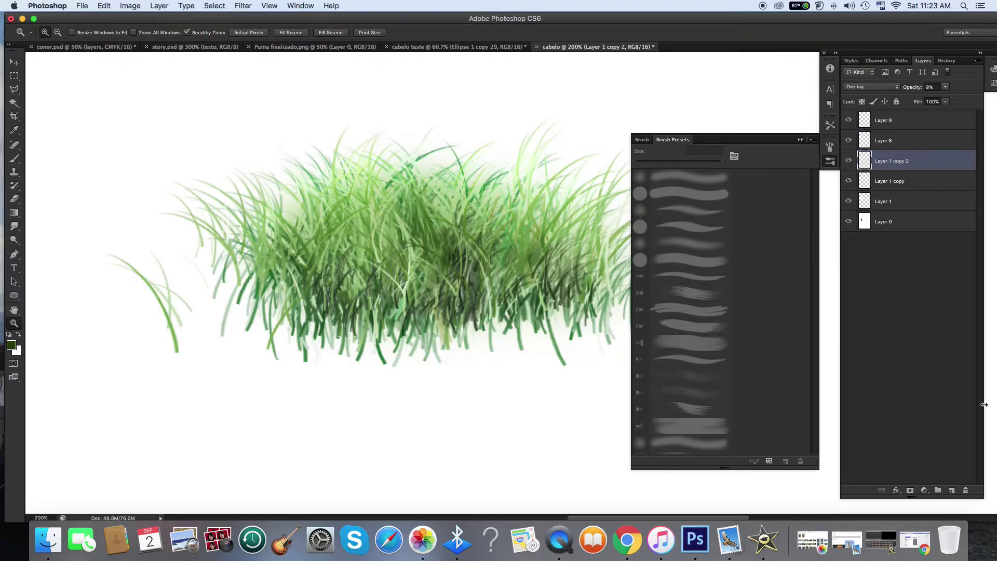
click(952, 490)
double_click(882, 140)
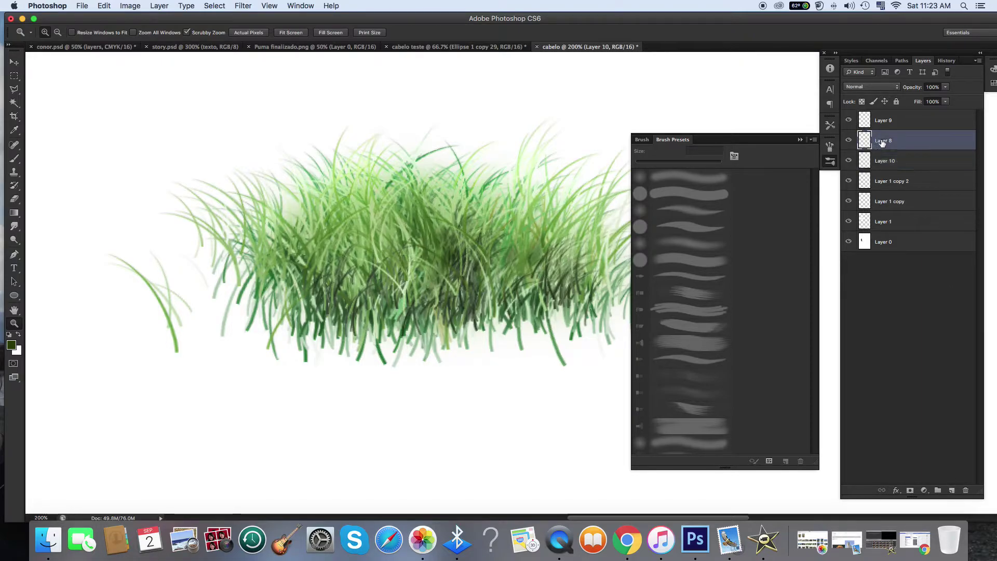
key(Return)
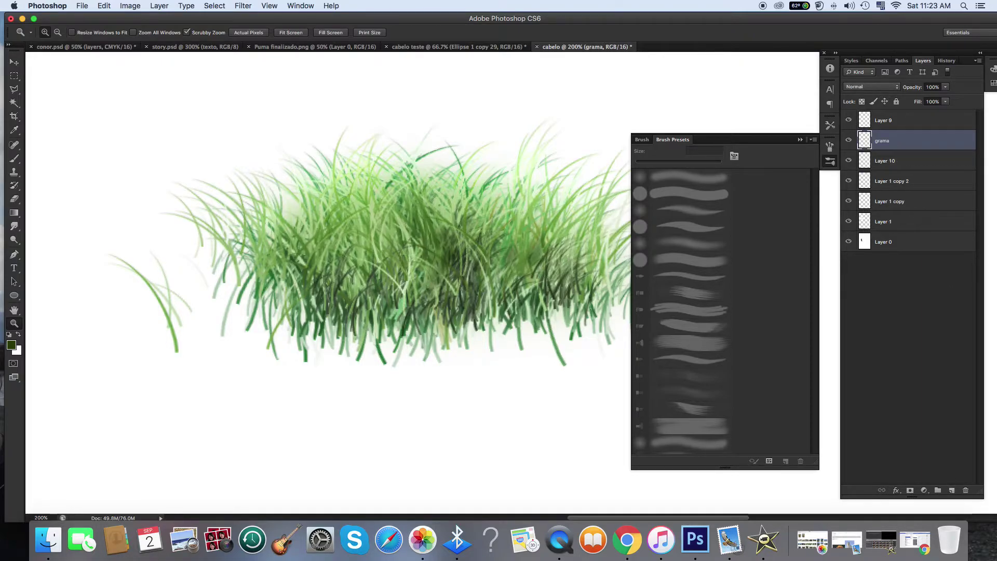
Toggle the visibility of grama and Layer 9 to check their contents, and rename Layer 10 as "chão"
click(848, 140)
click(849, 141)
click(849, 140)
click(849, 141)
click(849, 120)
click(850, 121)
click(882, 162)
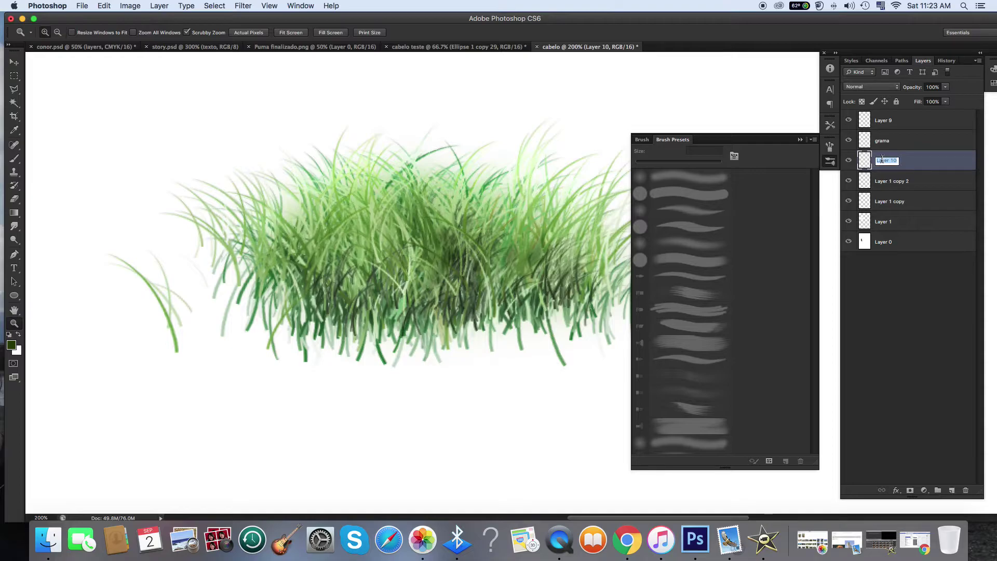
key(Return)
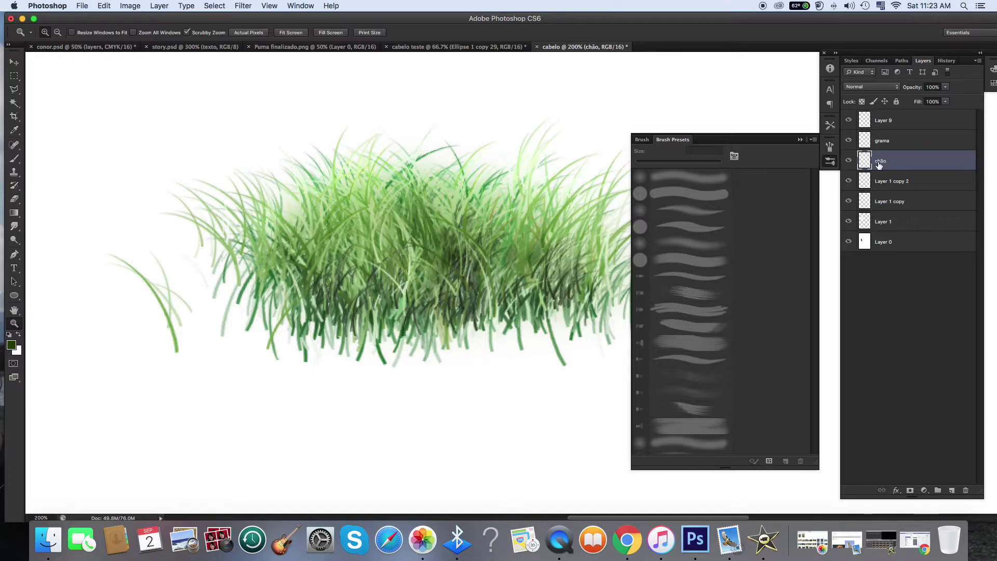
Set the foreground colour to dark brown 6a3e05 for painting the ground on the chão layer
scroll(415, 350, right, 5)
scroll(360, 346, left, 2)
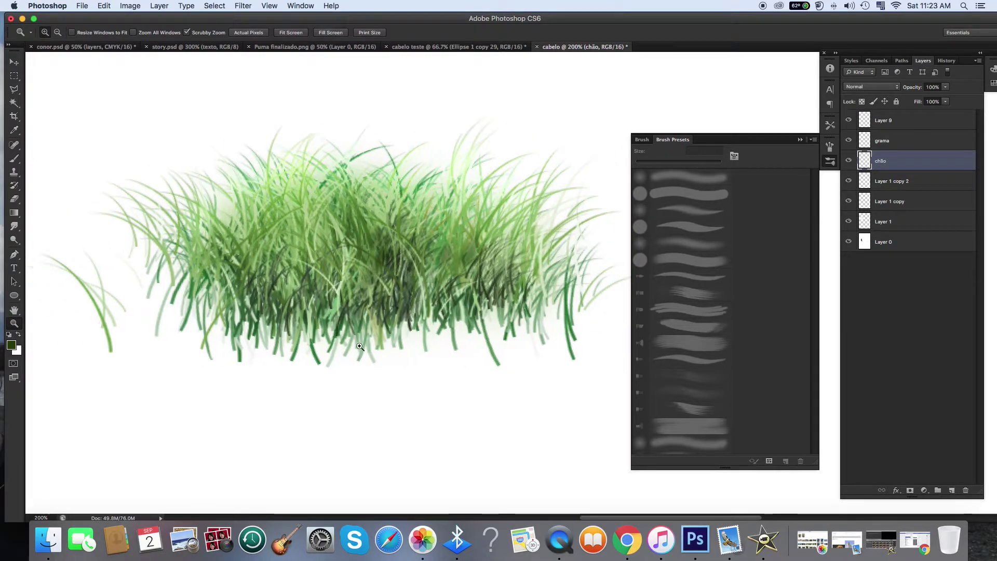
click(10, 345)
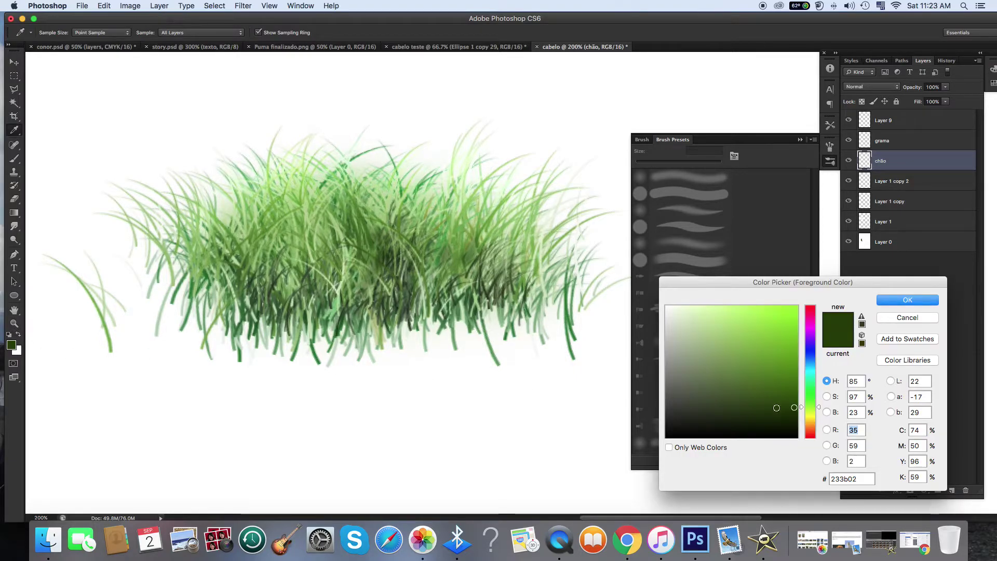
drag(803, 413, 803, 425)
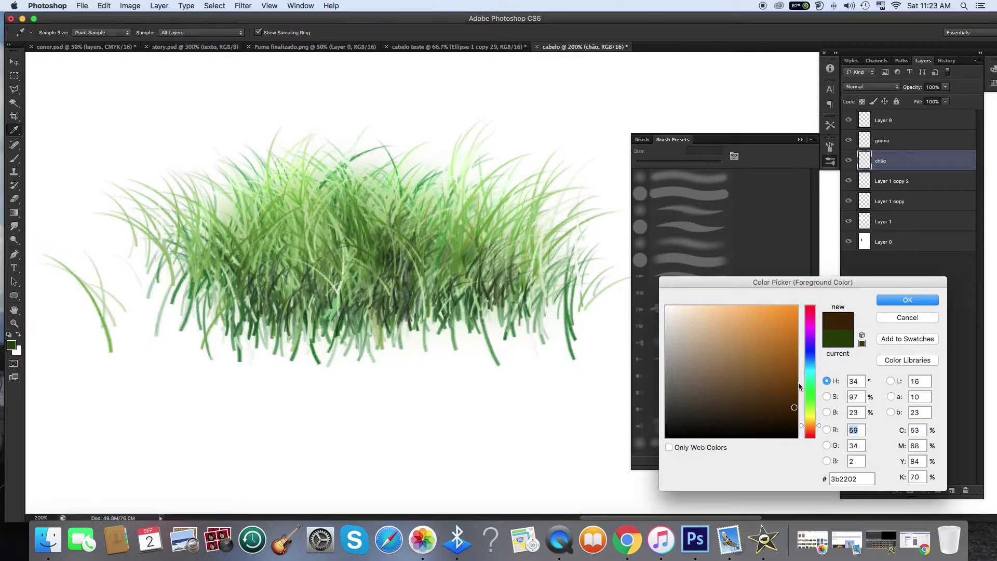
click(791, 384)
click(907, 300)
key(z)
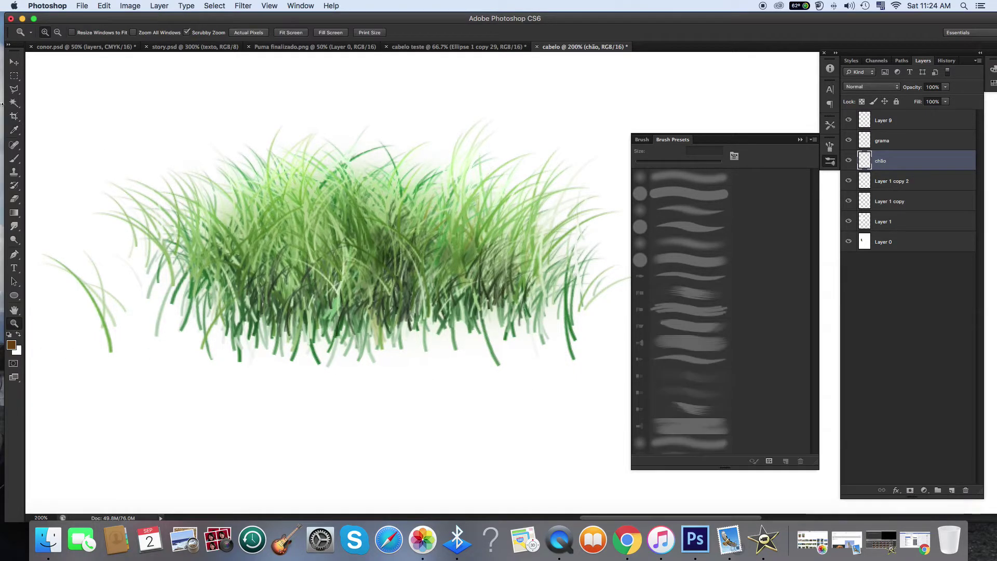
Paint a soft brown patch of ground beneath the grass clump on chão with a 100 px brush
click(8, 161)
click(56, 36)
click(59, 63)
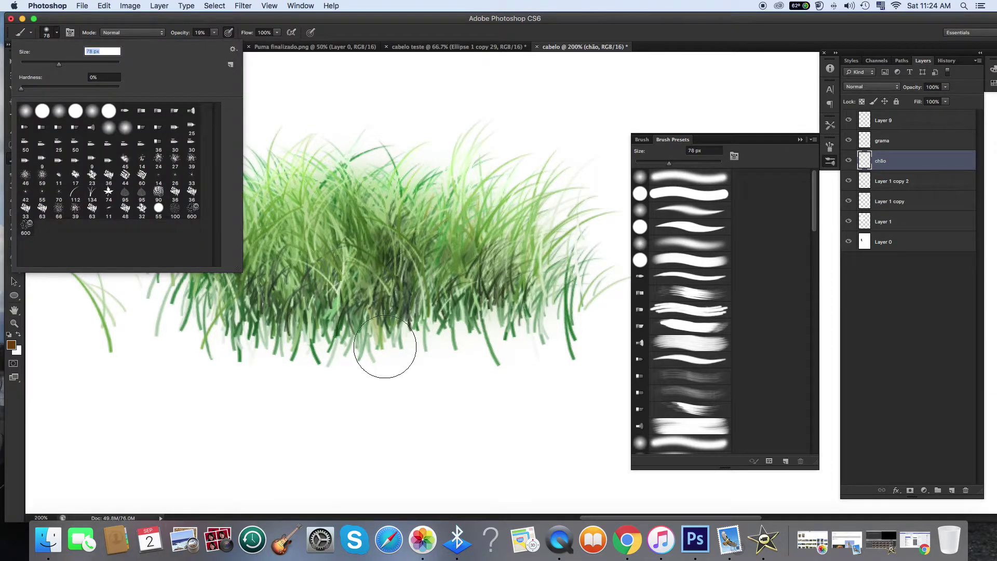
click(80, 64)
click(69, 64)
mouse_move(514, 328)
mouse_down()
mouse_move(225, 328)
mouse_move(528, 332)
mouse_move(293, 346)
mouse_move(477, 332)
mouse_move(208, 320)
mouse_move(553, 306)
mouse_move(491, 320)
mouse_move(183, 329)
mouse_move(345, 342)
mouse_move(527, 320)
mouse_move(472, 342)
mouse_move(103, 367)
mouse_move(501, 374)
mouse_up()
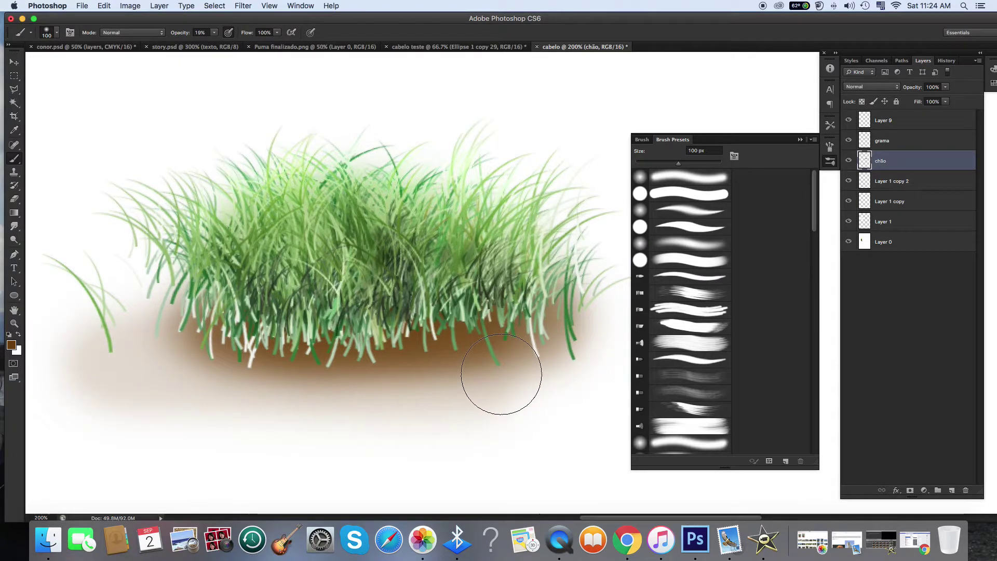
key(super+minus)
mouse_move(507, 297)
mouse_down()
mouse_move(378, 317)
mouse_move(596, 308)
mouse_move(331, 327)
mouse_move(590, 333)
mouse_move(327, 330)
mouse_move(544, 322)
mouse_move(348, 330)
mouse_move(574, 331)
mouse_move(348, 337)
mouse_move(552, 329)
mouse_move(336, 324)
mouse_move(577, 316)
mouse_move(427, 313)
mouse_move(297, 327)
mouse_move(444, 344)
mouse_move(561, 343)
mouse_move(328, 334)
mouse_move(525, 319)
mouse_up()
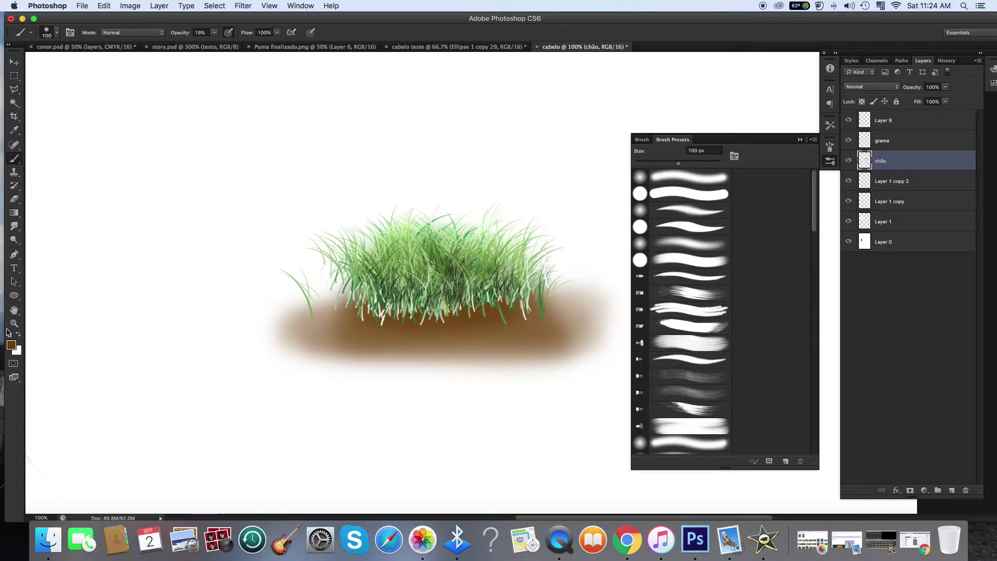
Paint a darker brown shadow under the grass base on chão and toggle grama's visibility to check it
click(11, 345)
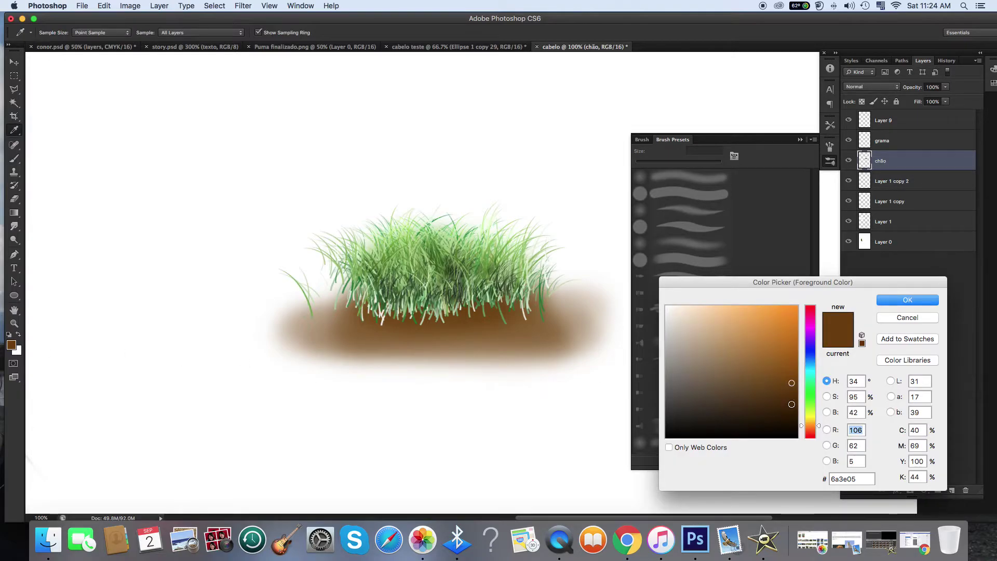
click(794, 406)
click(890, 303)
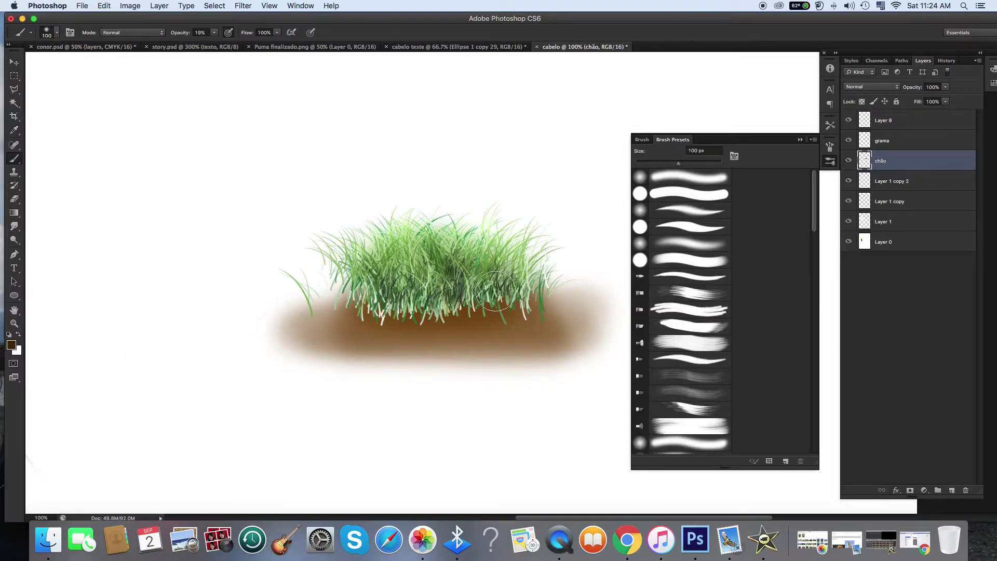
mouse_move(444, 302)
mouse_down()
mouse_move(520, 297)
mouse_move(374, 307)
mouse_move(454, 303)
mouse_move(447, 292)
mouse_move(439, 307)
mouse_move(388, 304)
mouse_move(504, 304)
mouse_up()
click(848, 140)
click(848, 141)
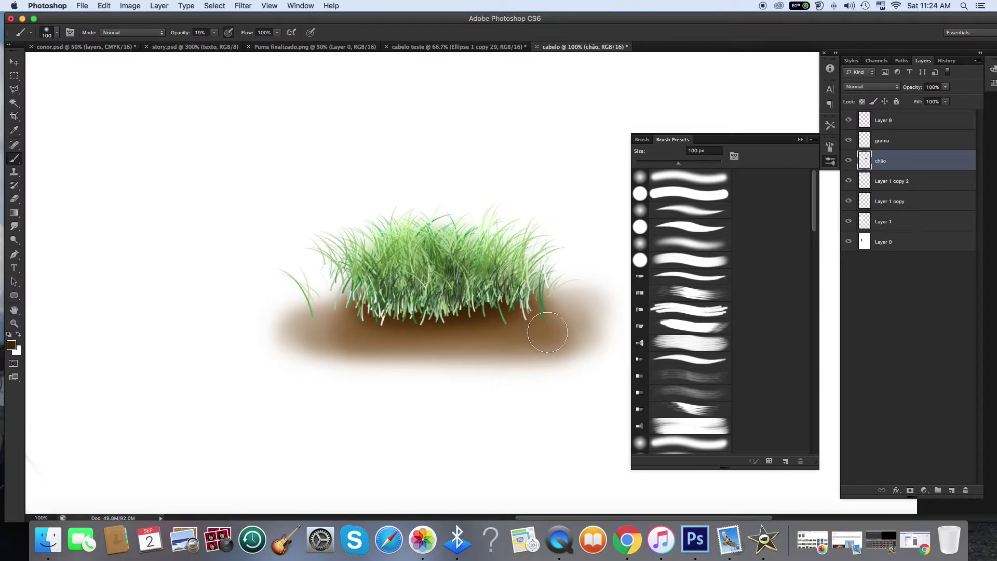
click(848, 141)
click(848, 141)
Erase the pale lower blade tips on the grama layer with a soft 65 px eraser to blend them into the ground
click(892, 143)
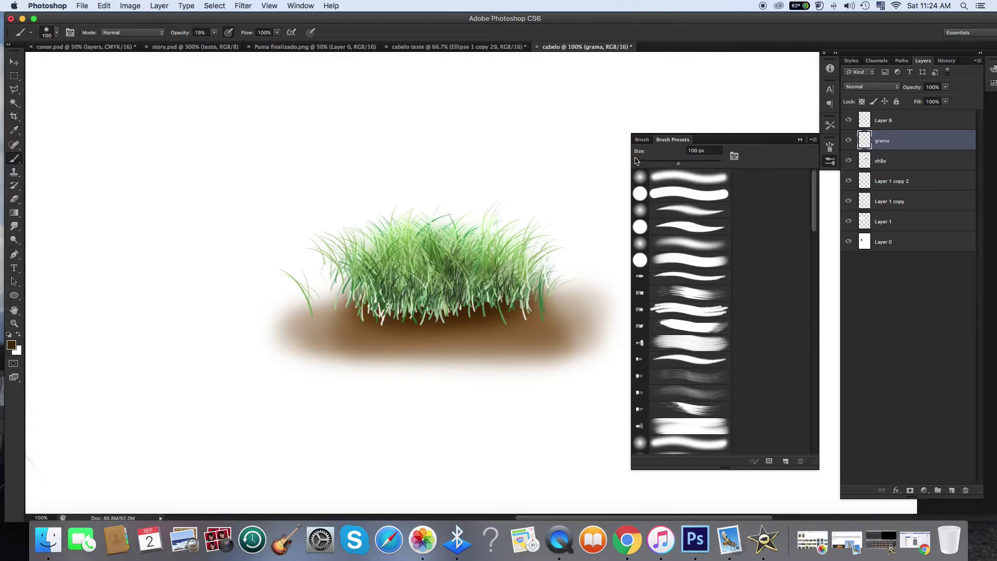
click(15, 200)
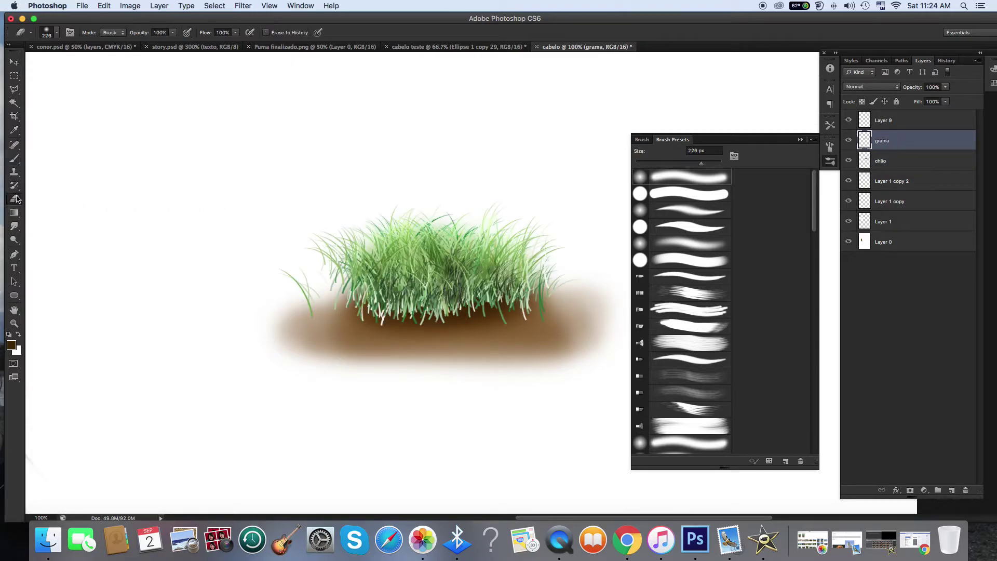
click(57, 35)
click(52, 63)
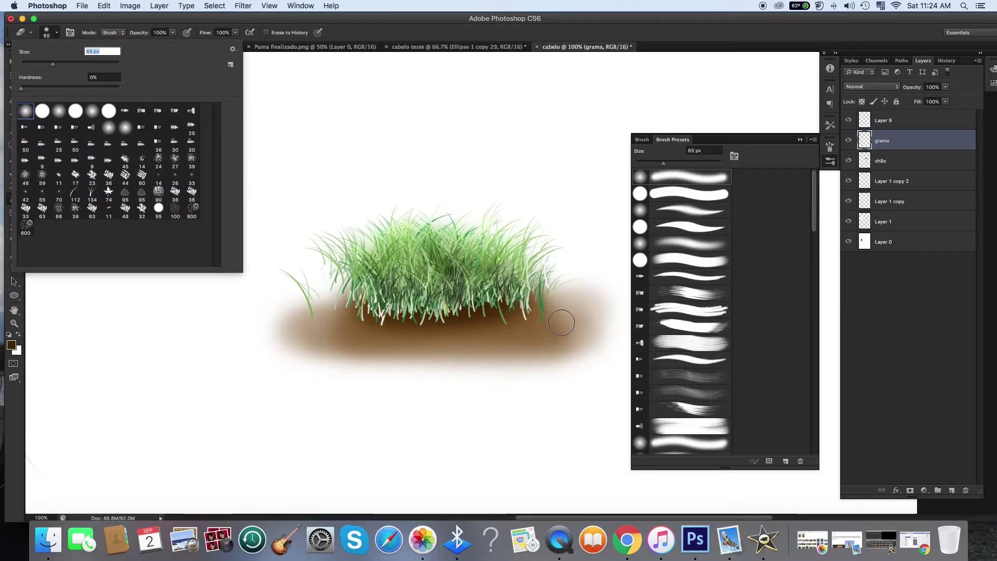
drag(558, 323, 482, 333)
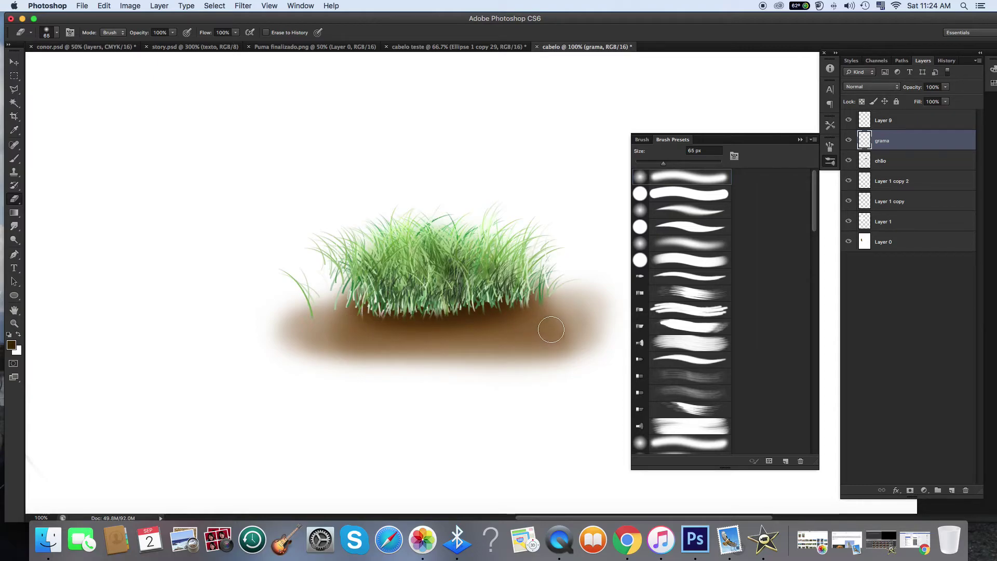
Examine the finished grass clump on its ground alongside the brown hair sample
scroll(261, 338, right, 5)
scroll(262, 339, left, 4)
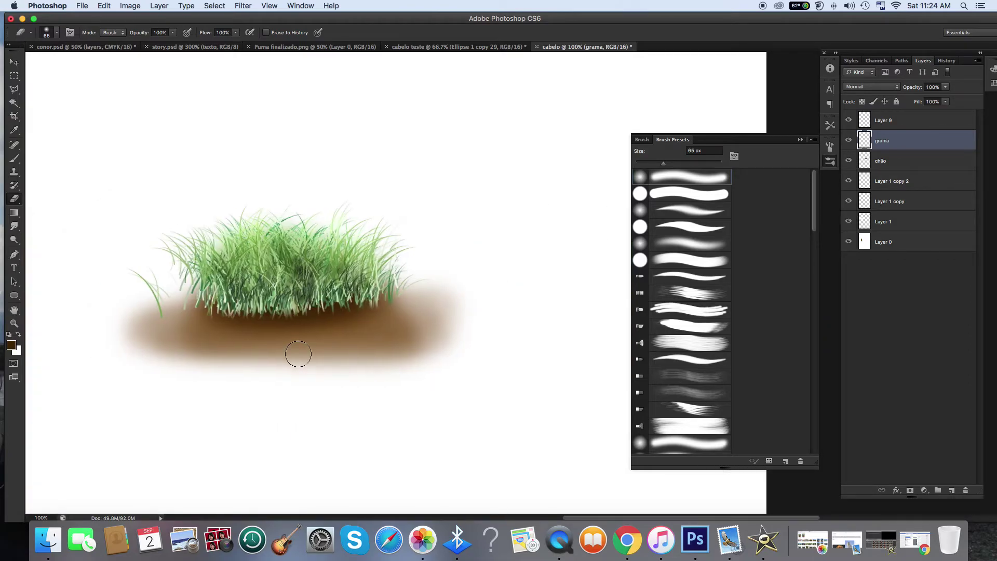
key(super+minus)
scroll(254, 350, left, 4)
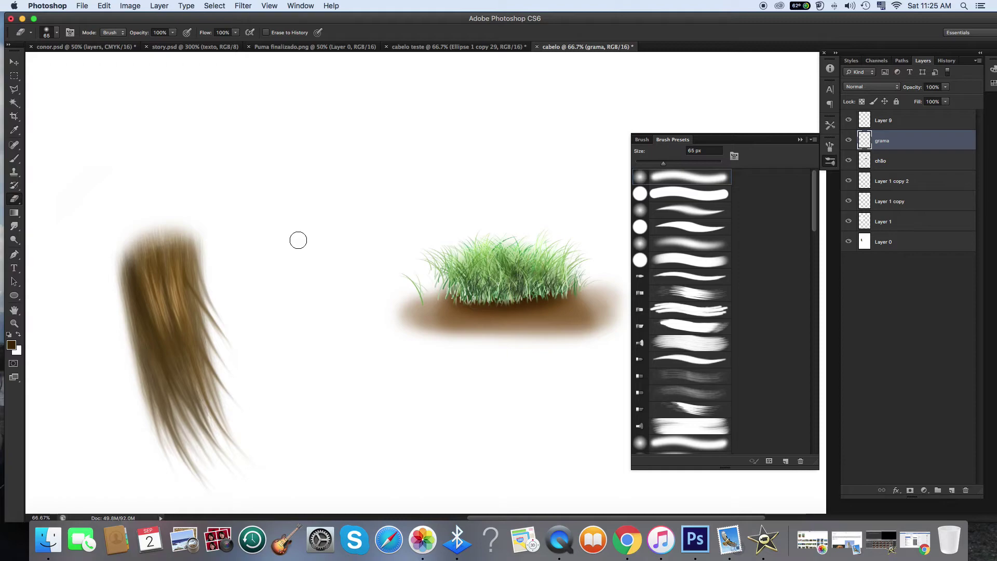
scroll(299, 240, left, 2)
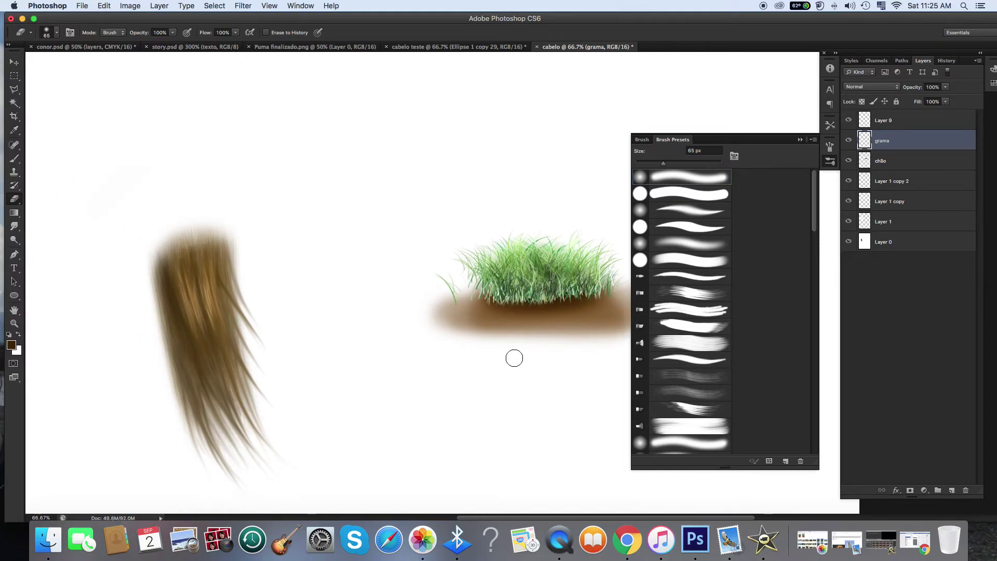
scroll(514, 358, left, 2)
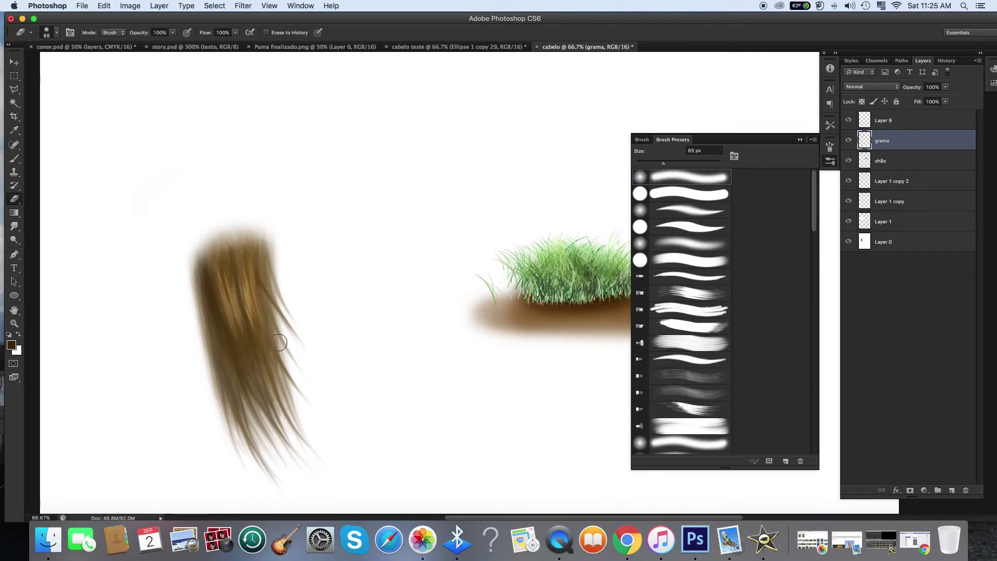
Switch to Puma finalizado.png, collapse the brush presets and examine the painted fur and whiskers
click(14, 158)
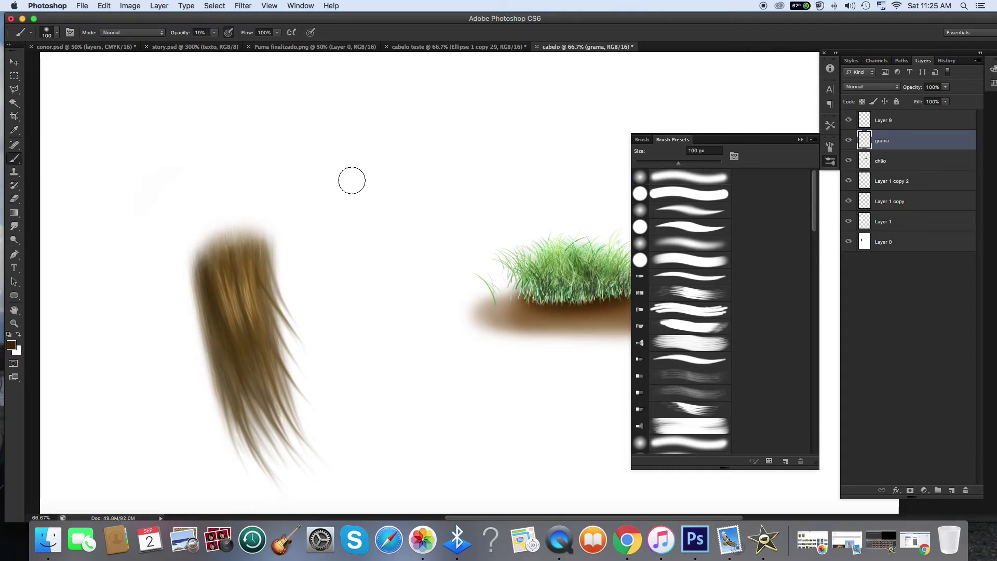
click(312, 47)
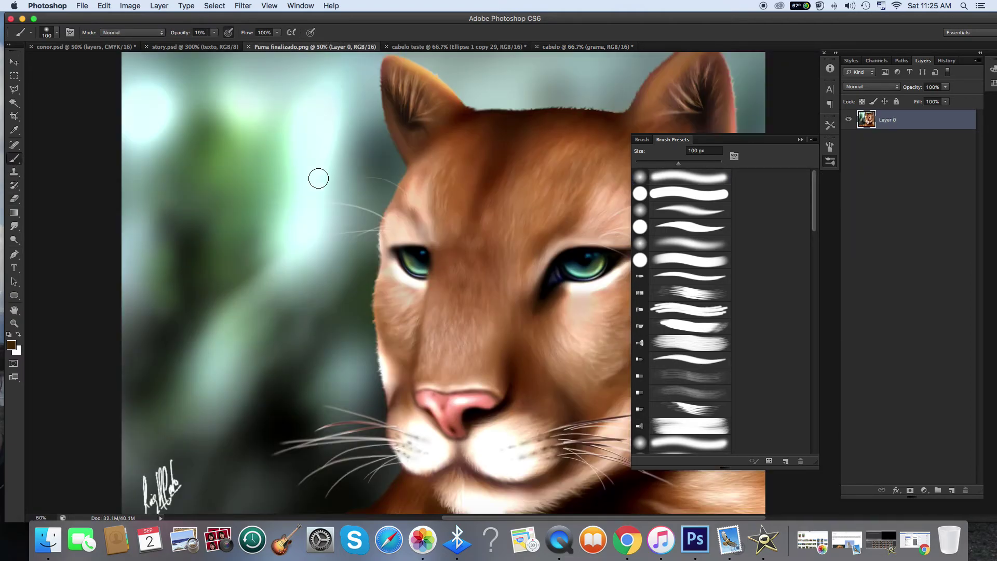
scroll(337, 260, right, 3)
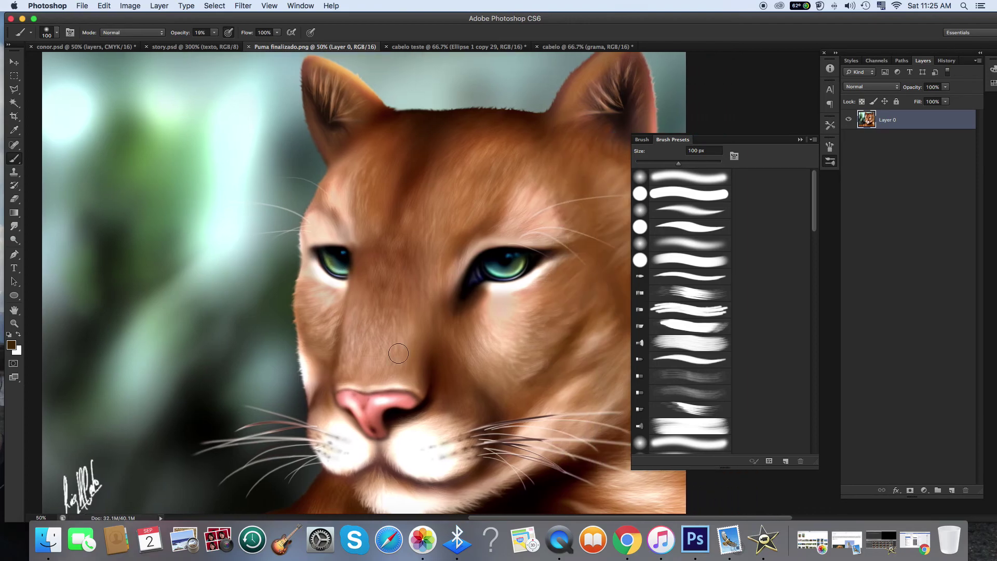
click(800, 141)
scroll(736, 220, down, 5)
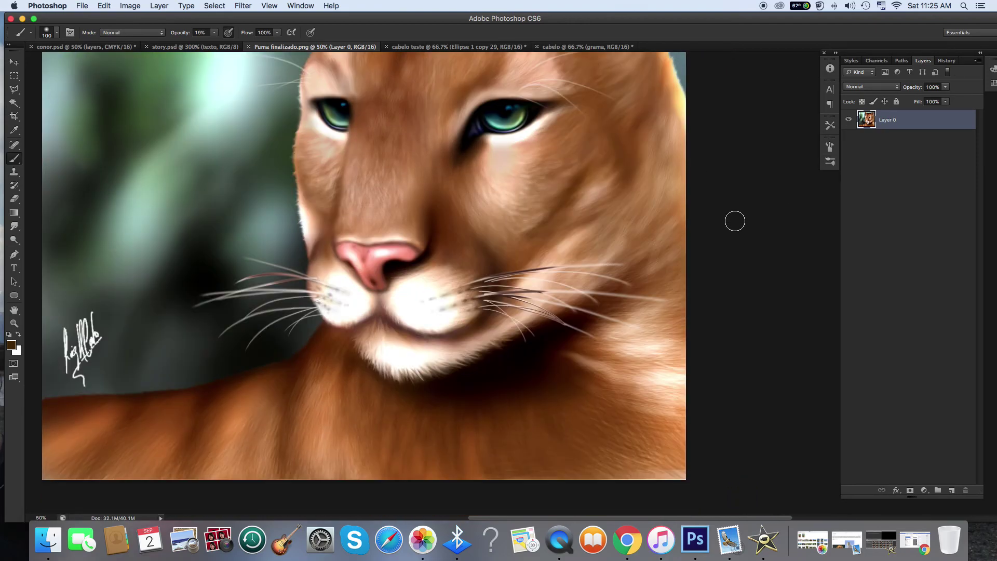